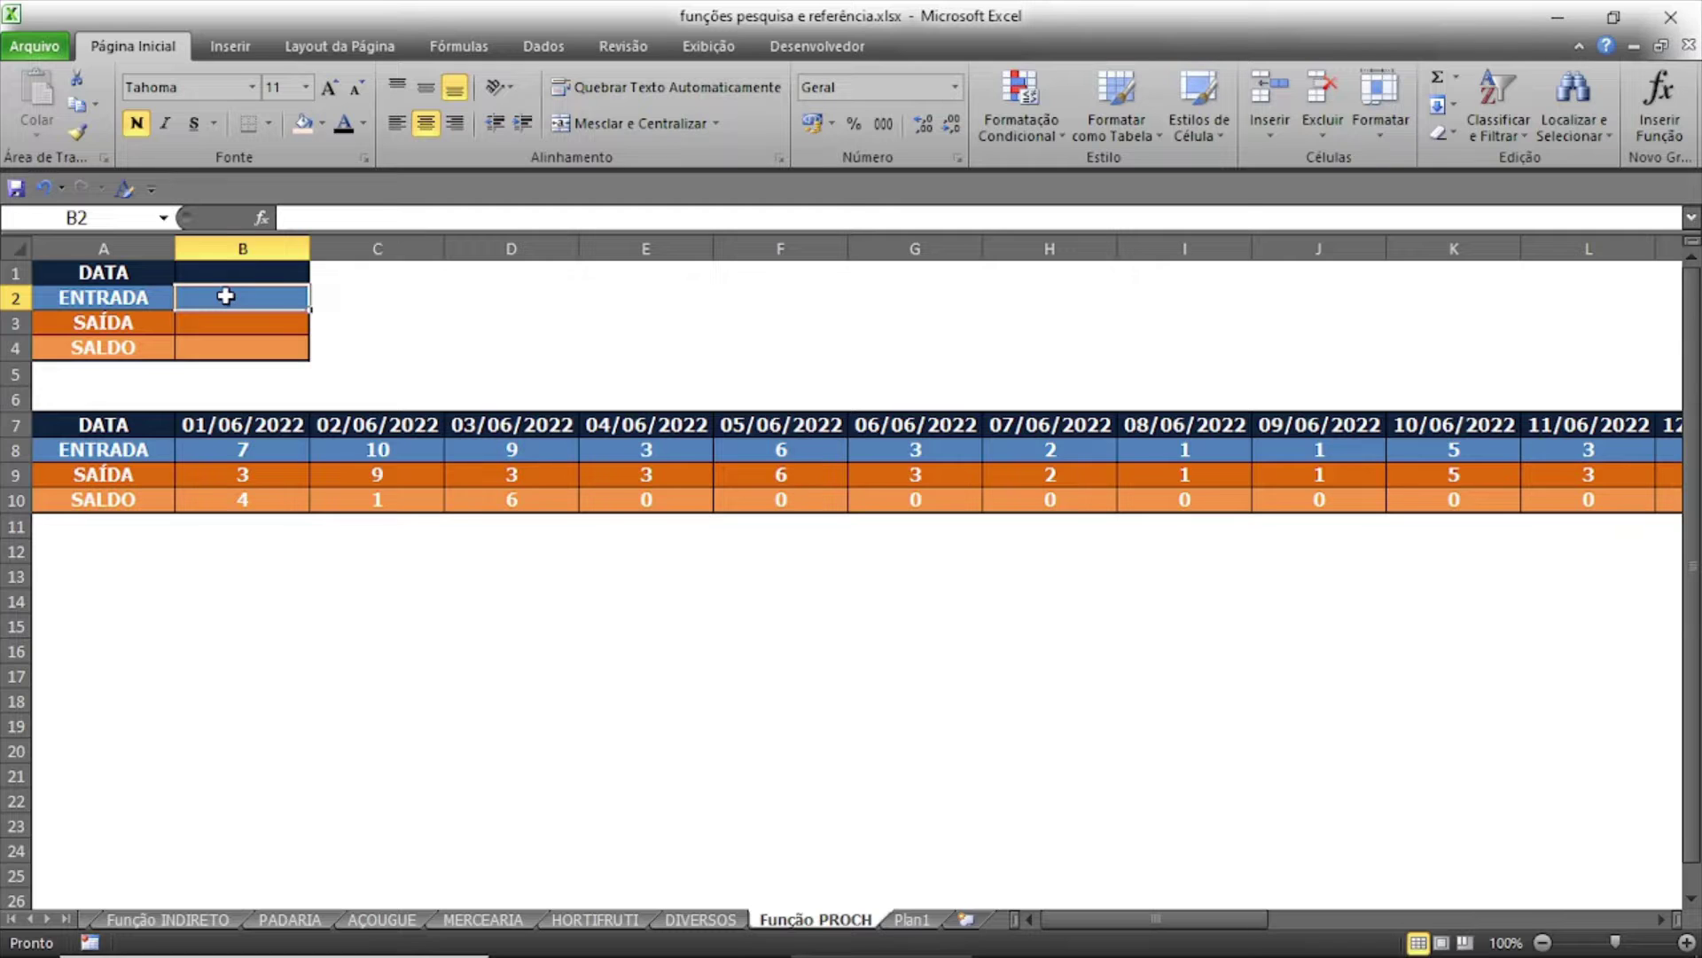
Look over the Colaboradores and Cargo columns on the Função CORRESP sheet, then return to Função PROCH.
click(42, 916)
click(43, 918)
click(43, 919)
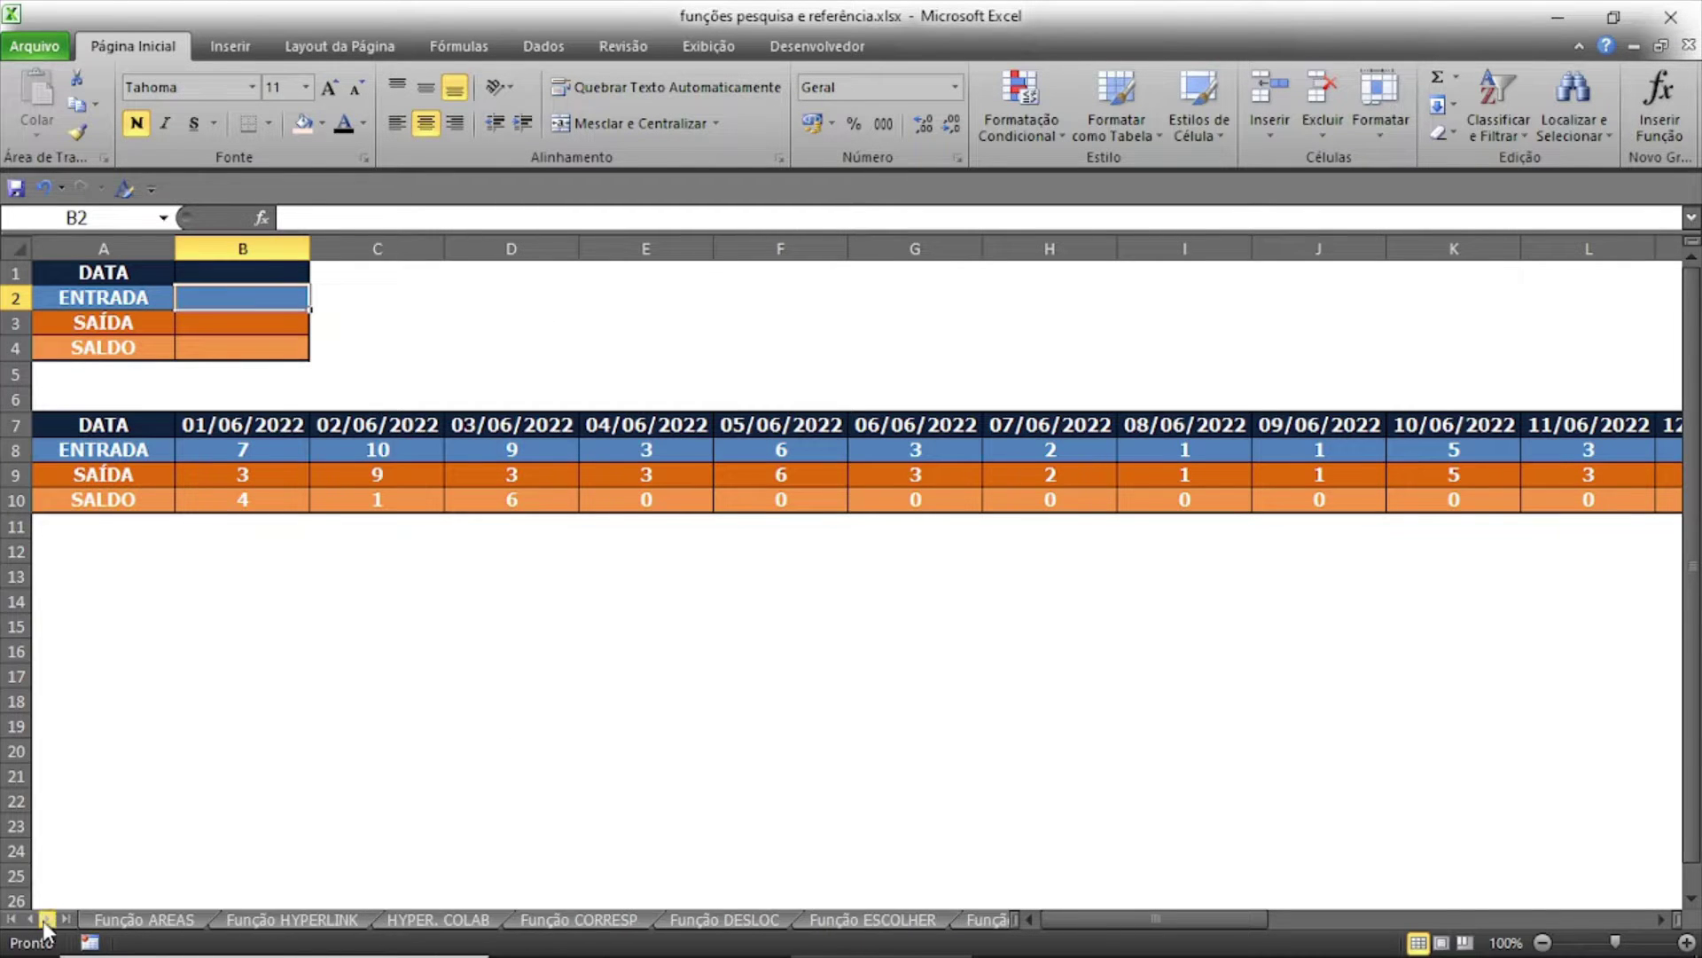
click(621, 920)
drag(259, 279, 248, 782)
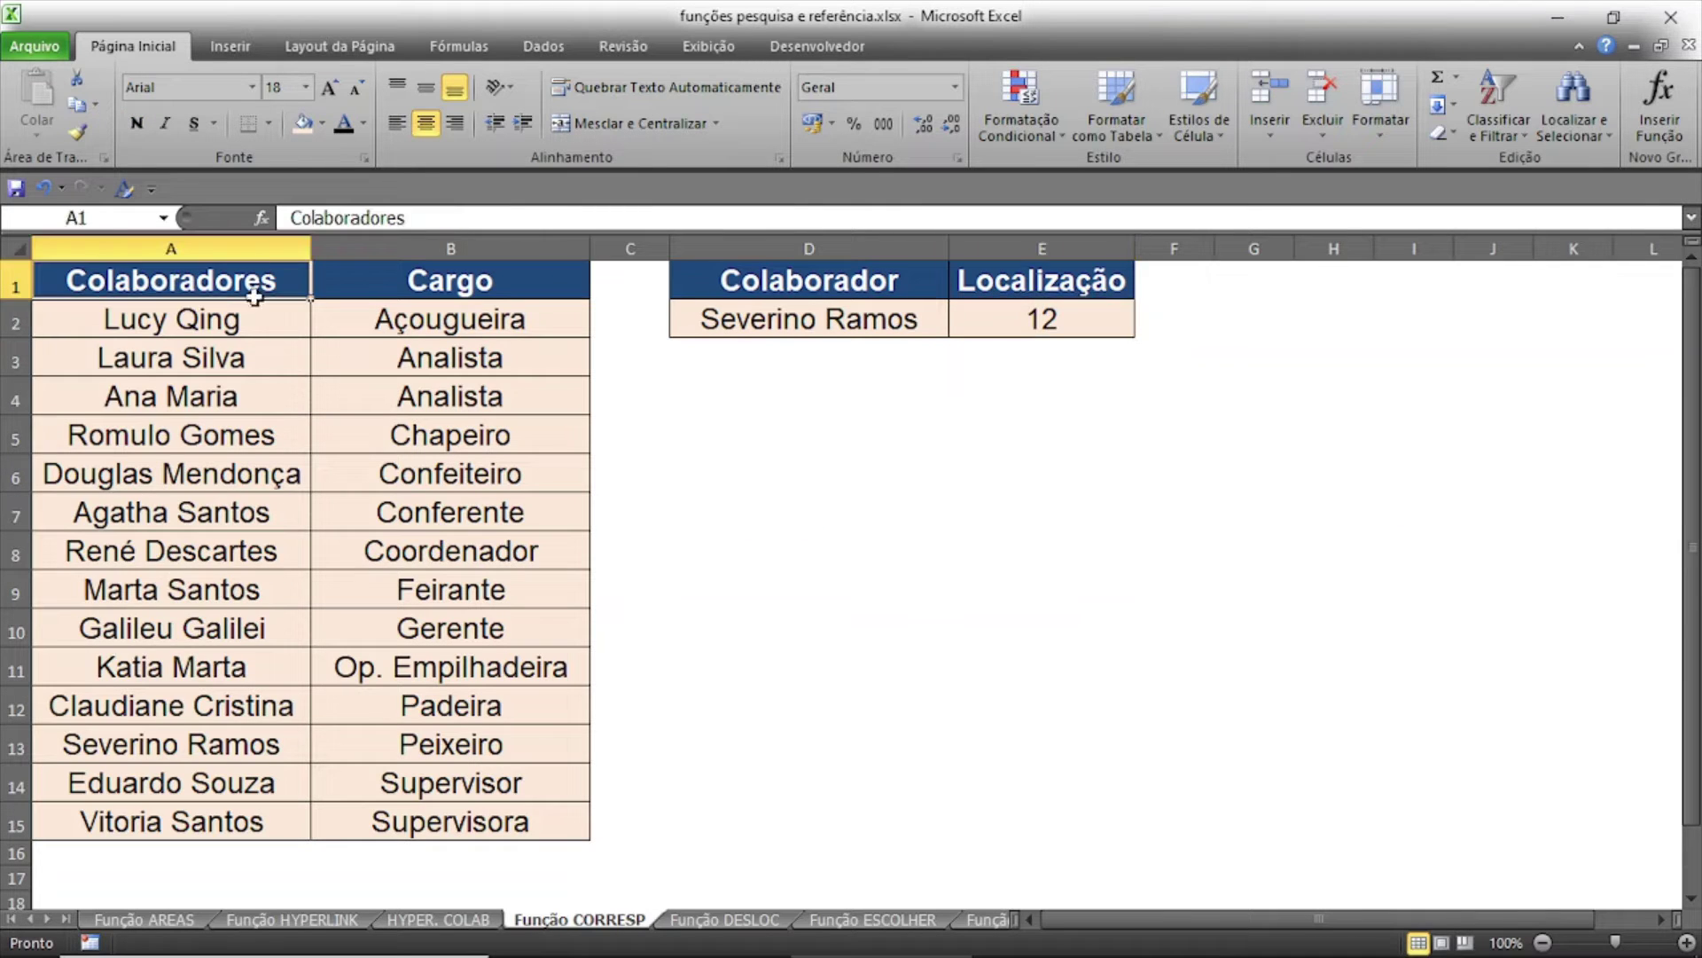
drag(458, 297, 434, 796)
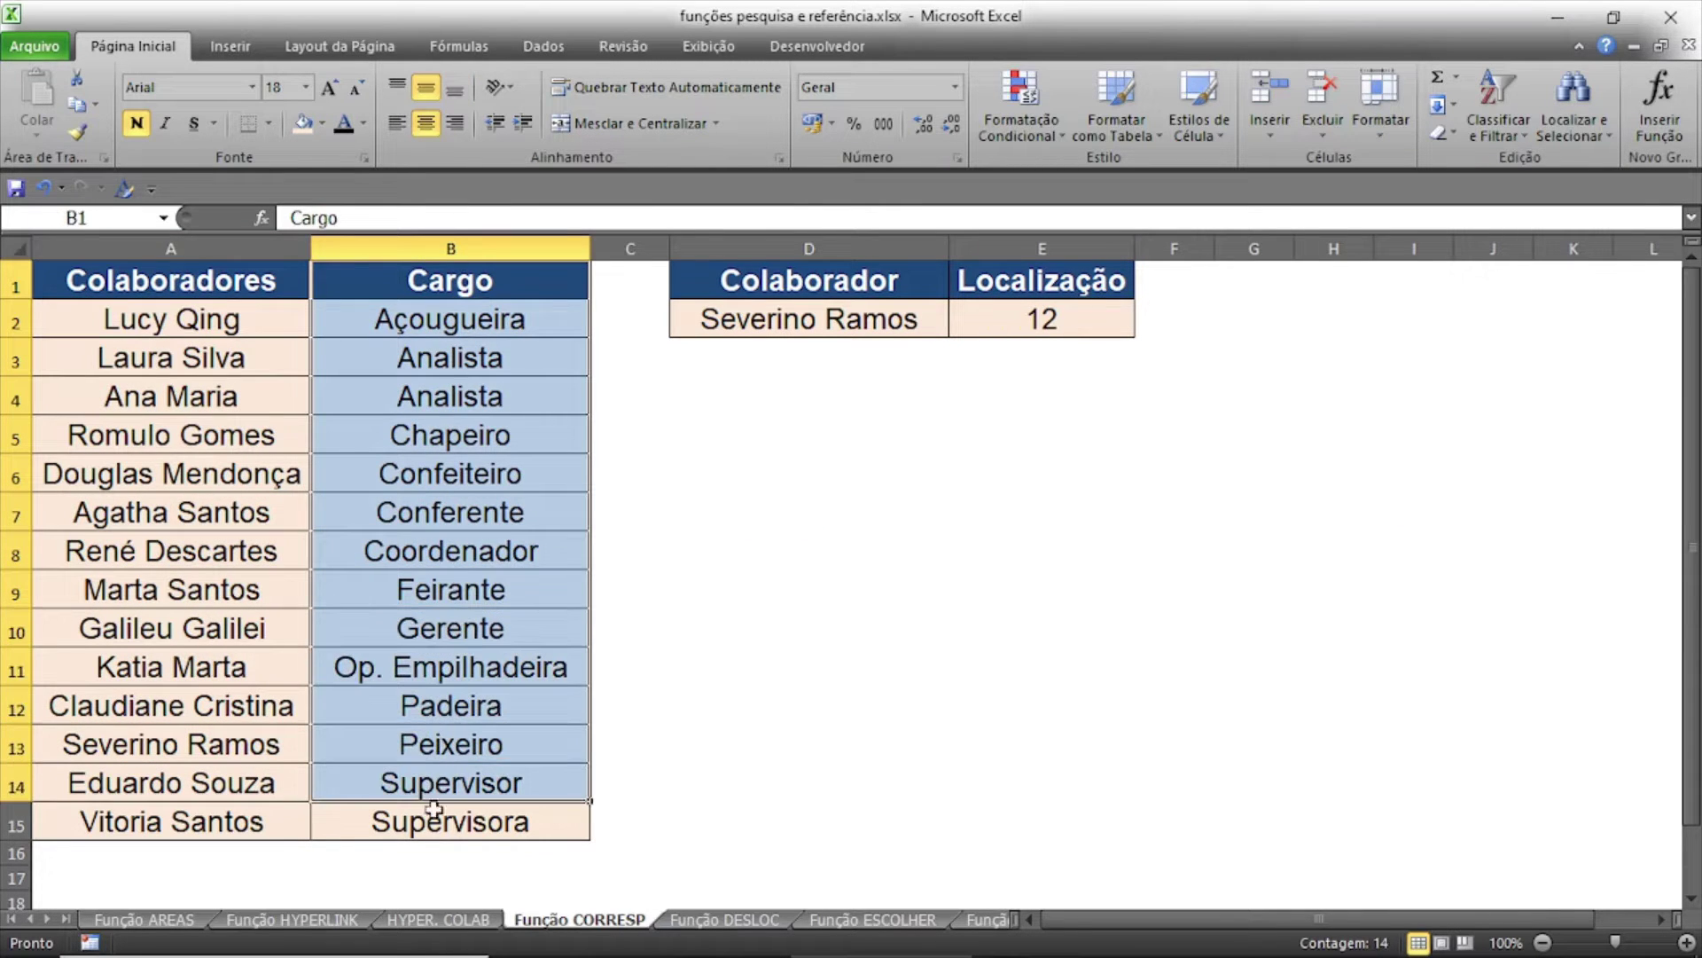
click(64, 919)
click(814, 920)
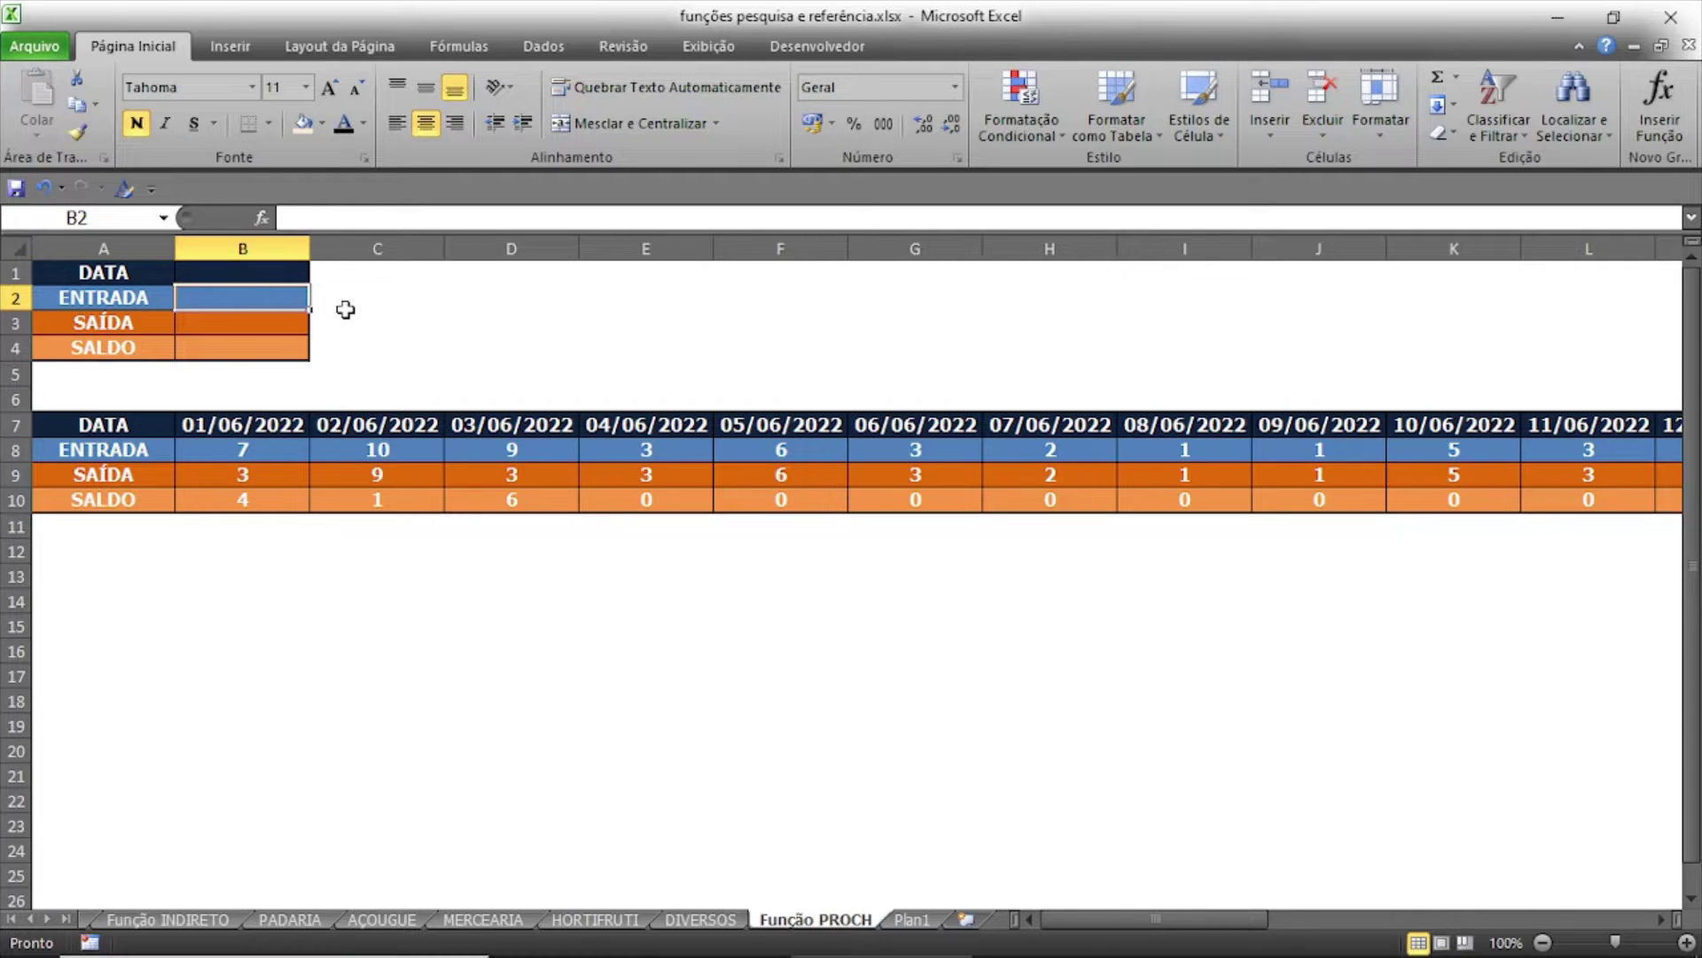
Inspect the June table's dates and its ENTRADA, SAÍDA and SALDO rows across the columns.
click(212, 428)
click(347, 419)
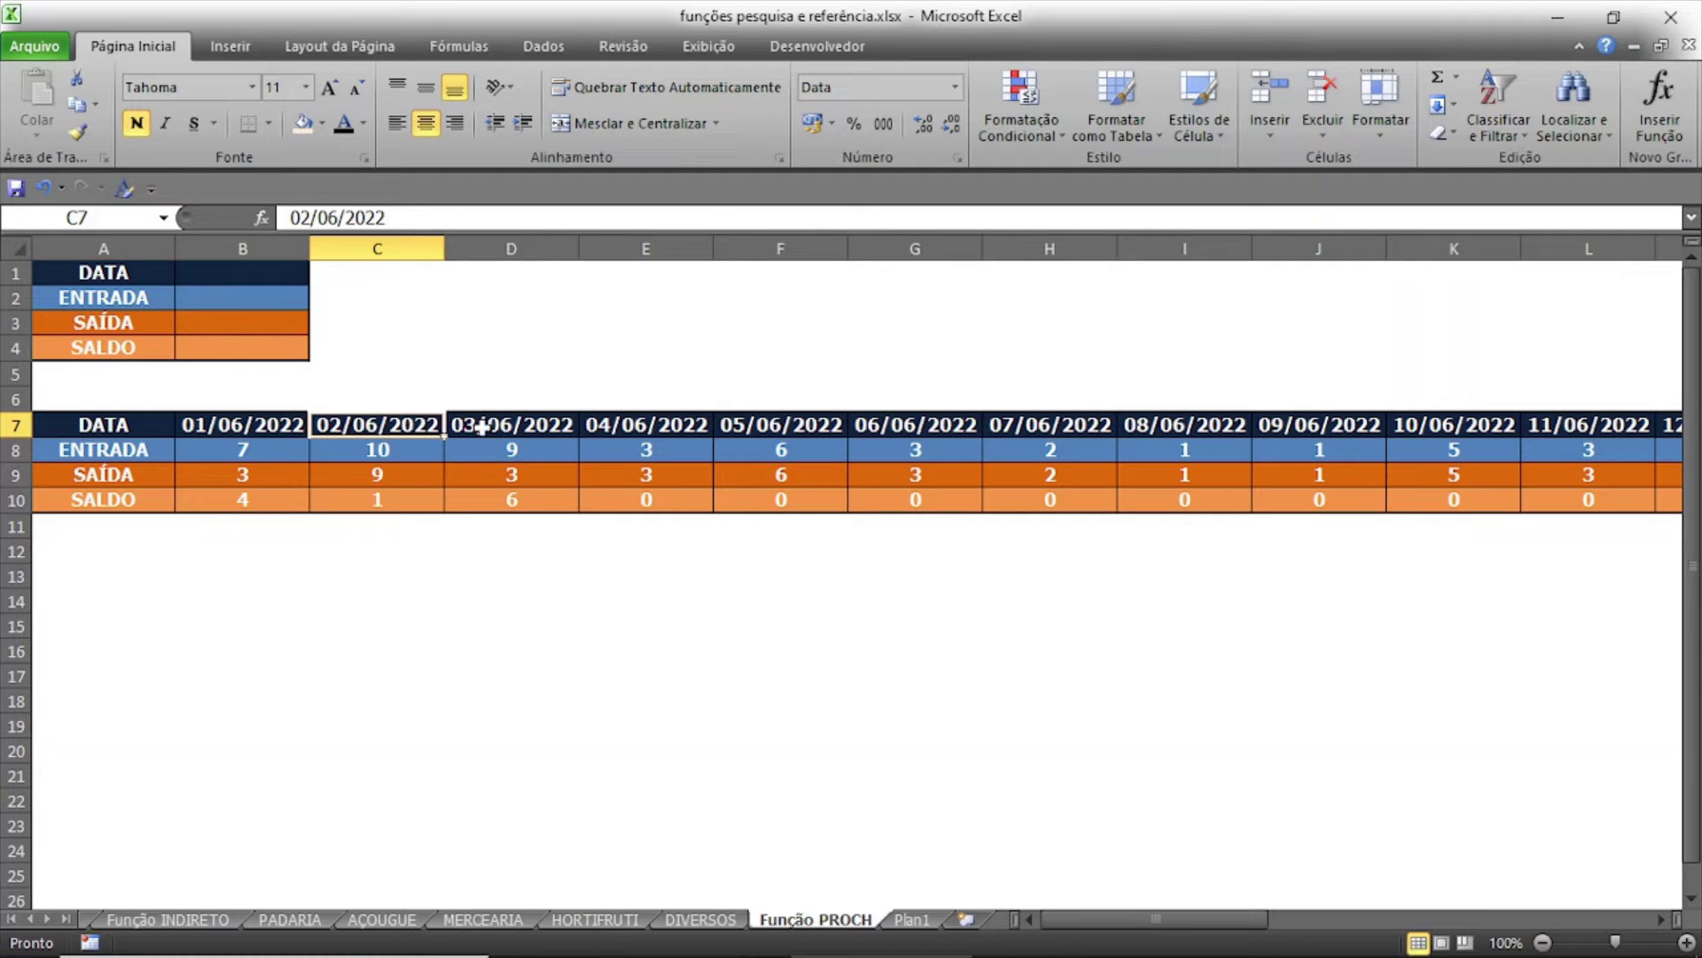
click(133, 454)
click(133, 476)
click(137, 498)
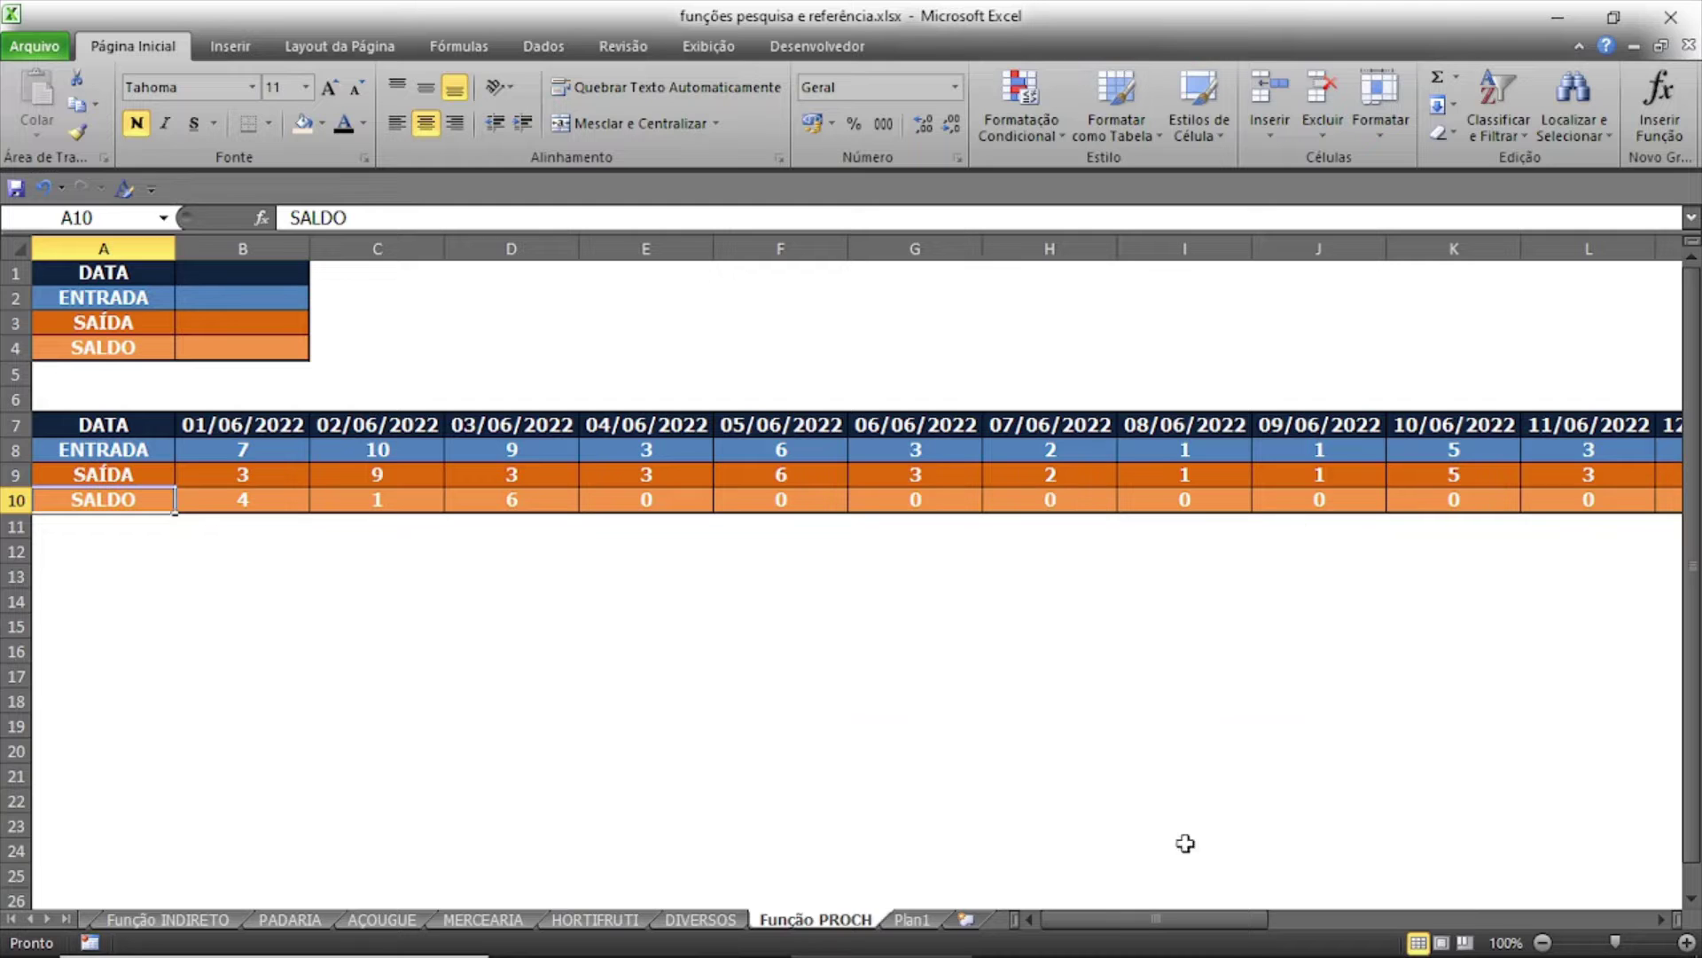
drag(1080, 924, 1484, 918)
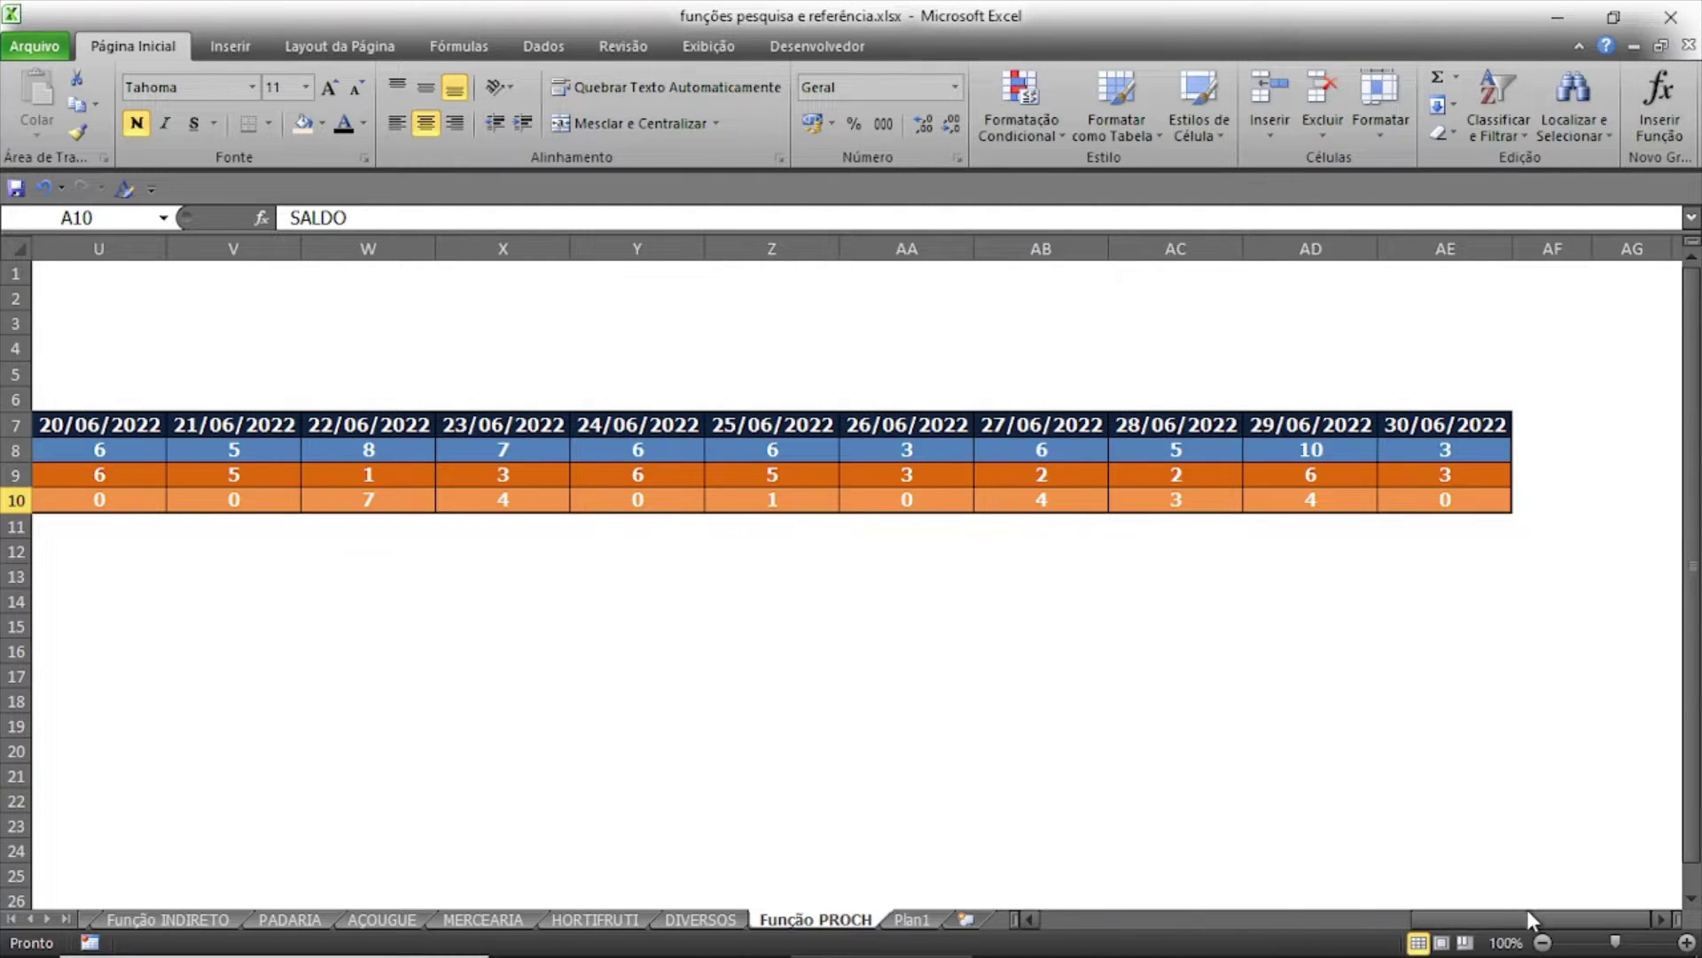
drag(1482, 911, 1156, 919)
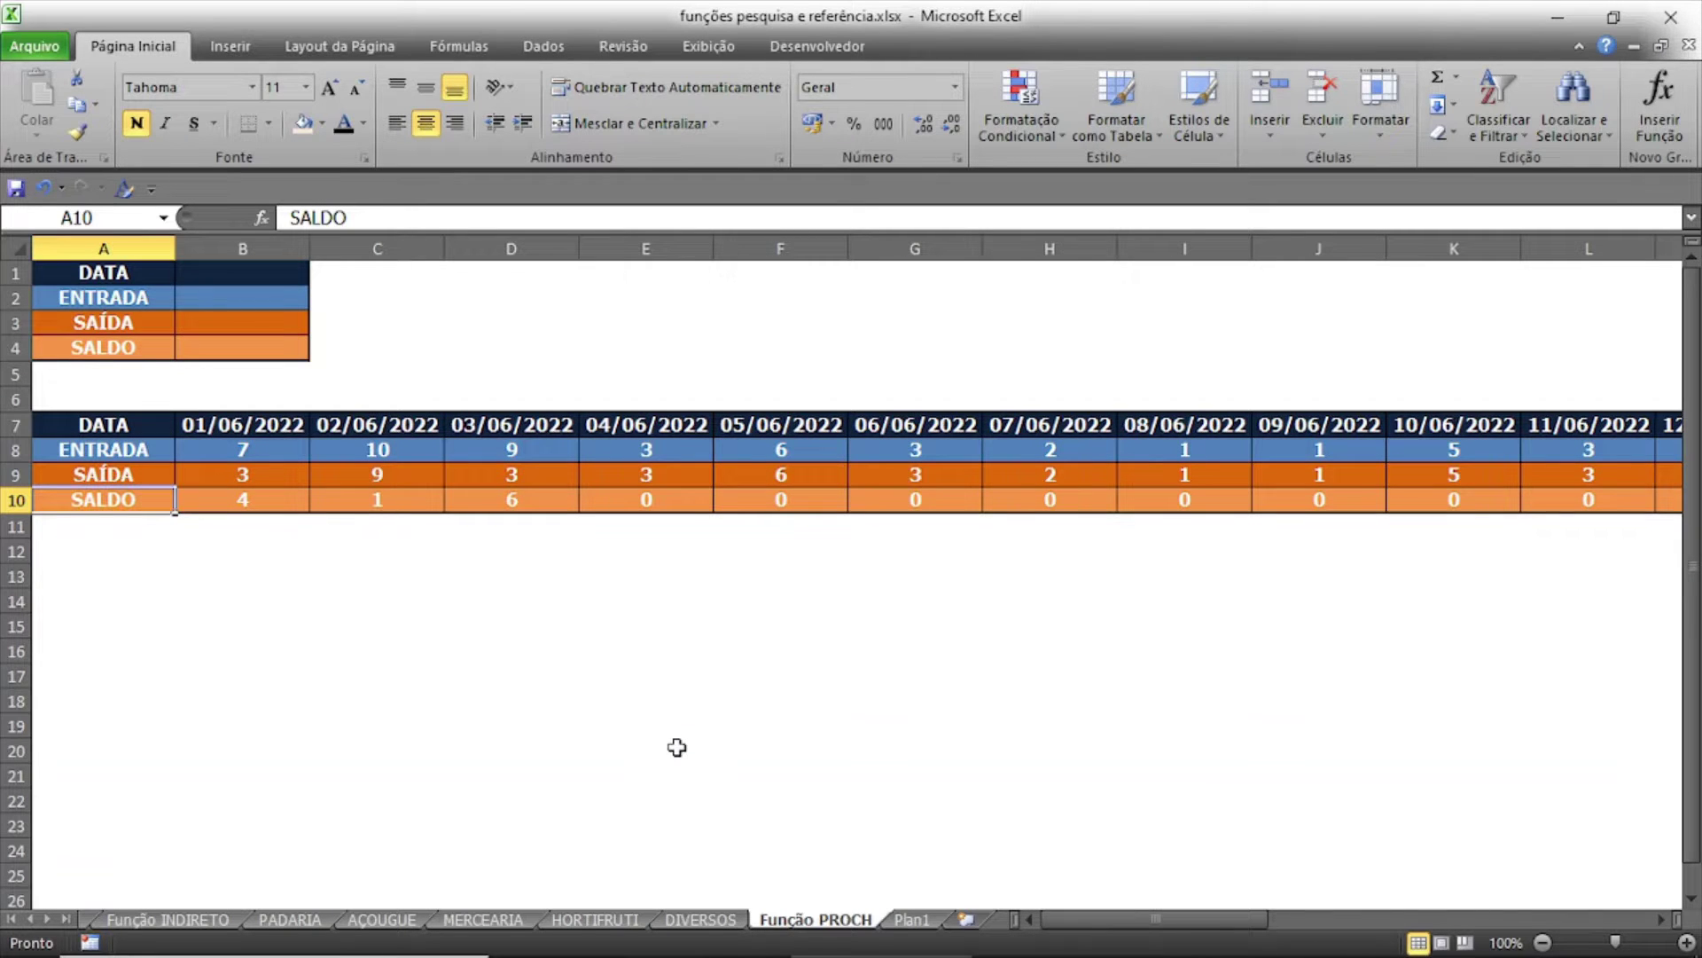
mouse_move(1103, 919)
mouse_down()
mouse_move(1569, 918)
mouse_move(1118, 919)
mouse_up()
Enter =PROCH(B1;B7:AE10;2;0) in B2 as the ENTRADA lookup.
click(283, 298)
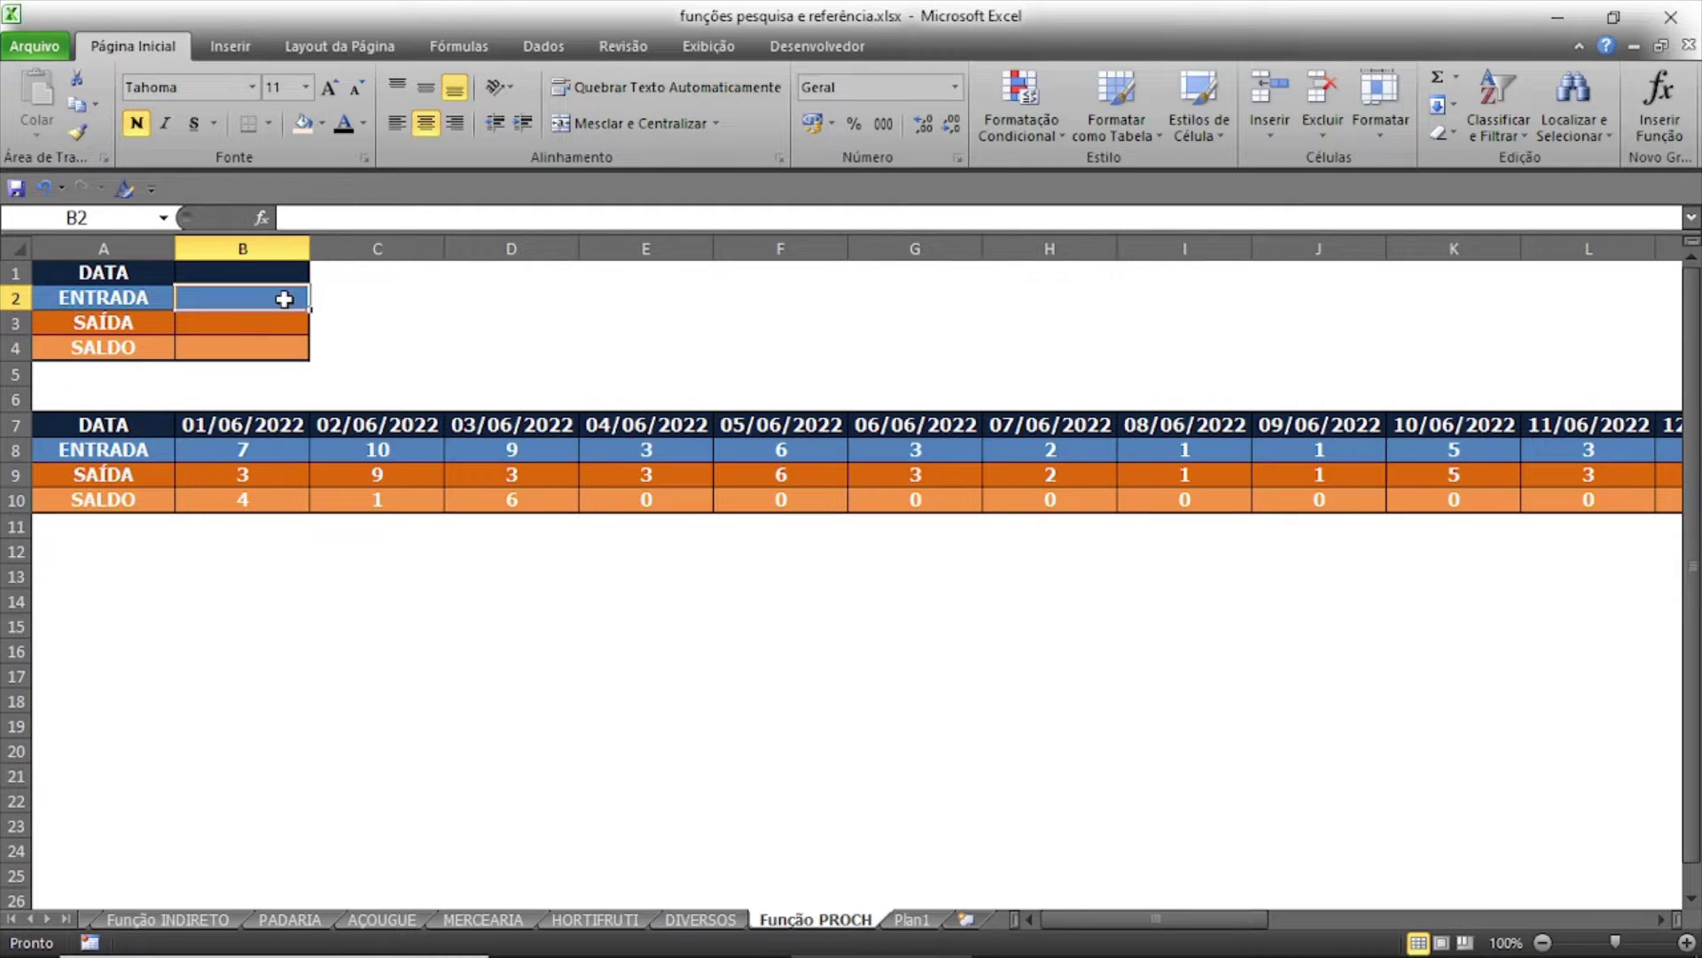
text(=P)
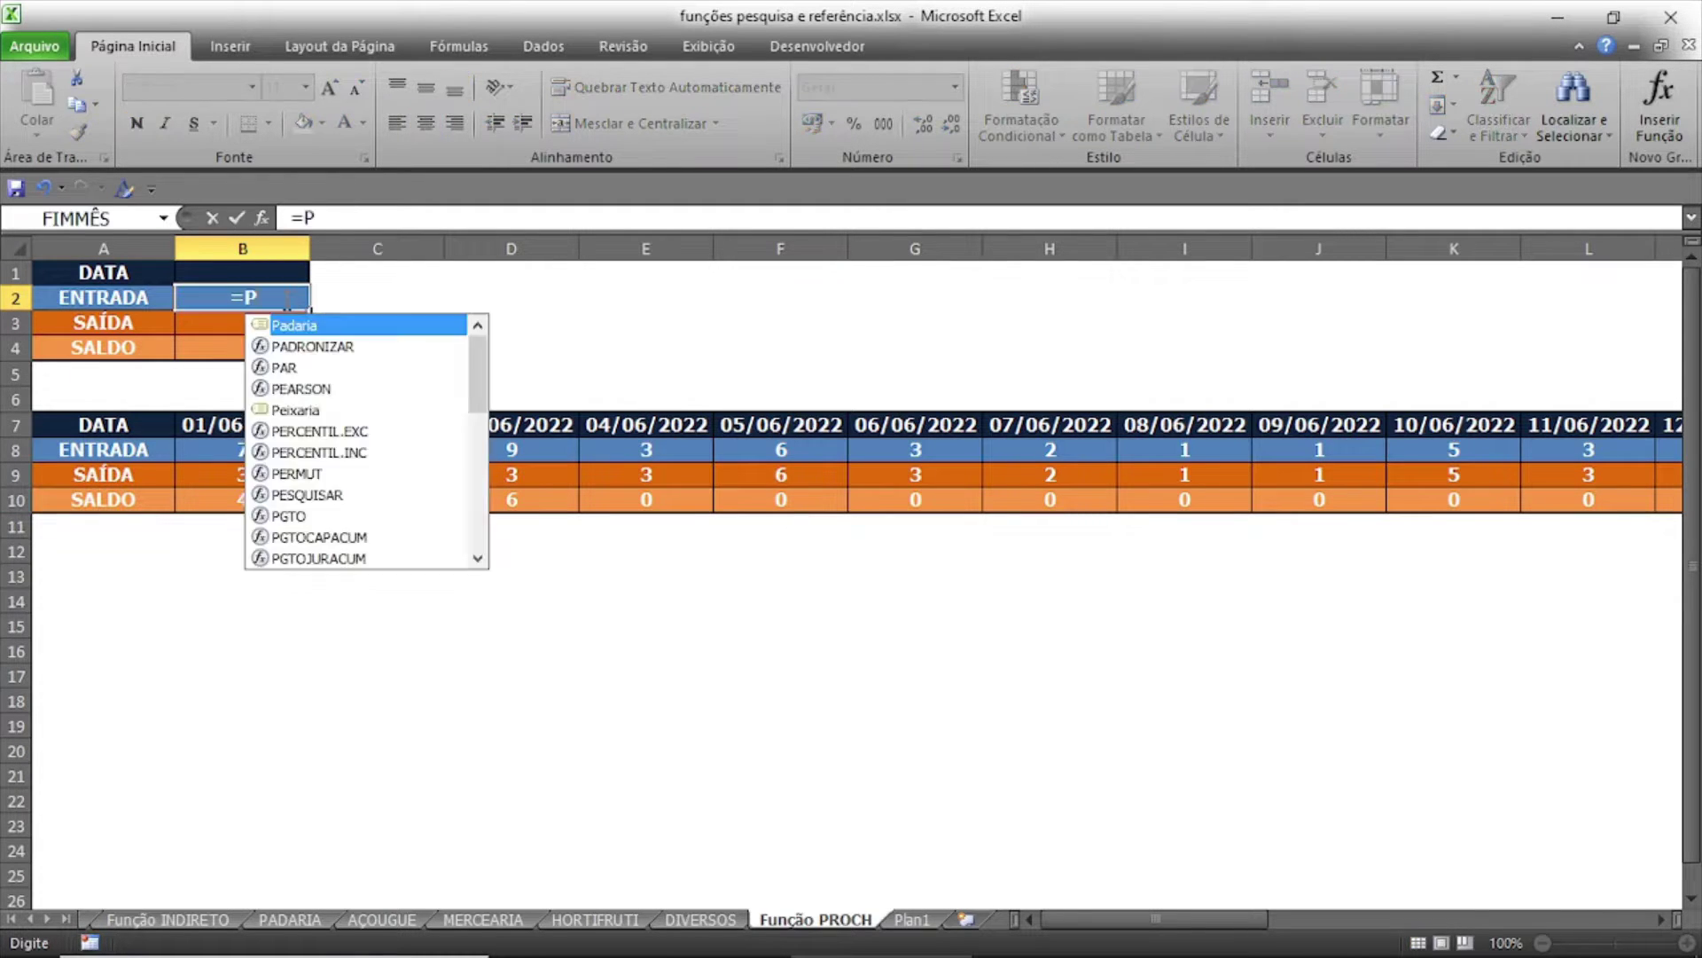
text(ROCH)
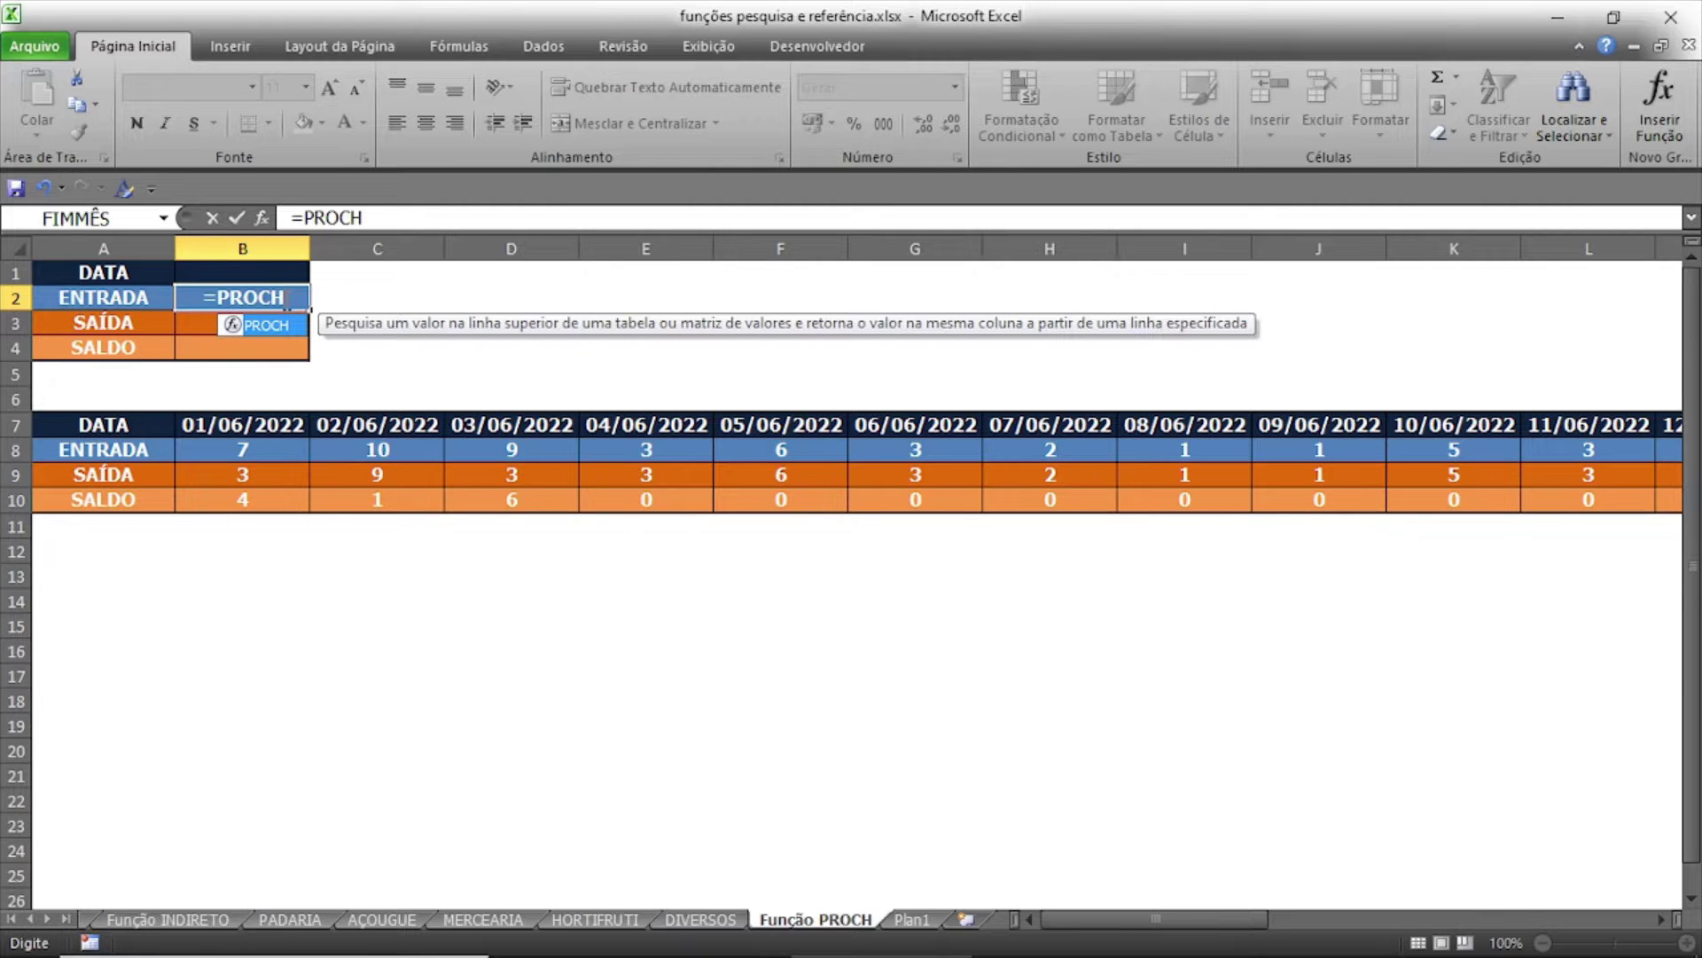
text(()
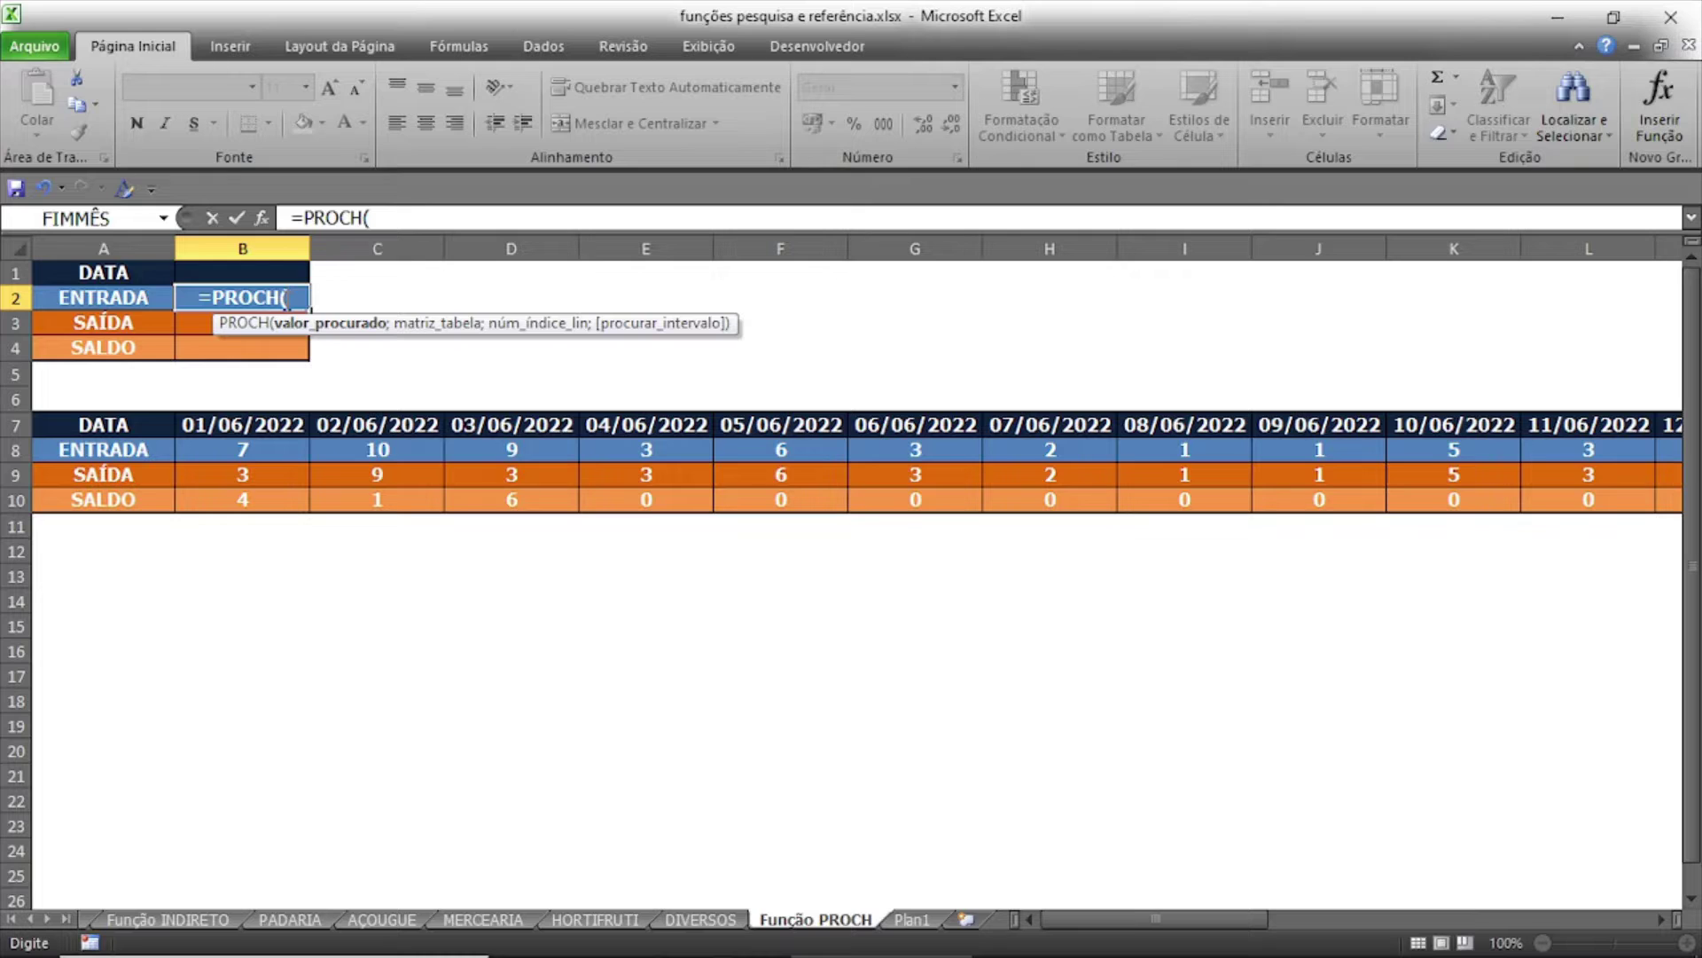
click(217, 269)
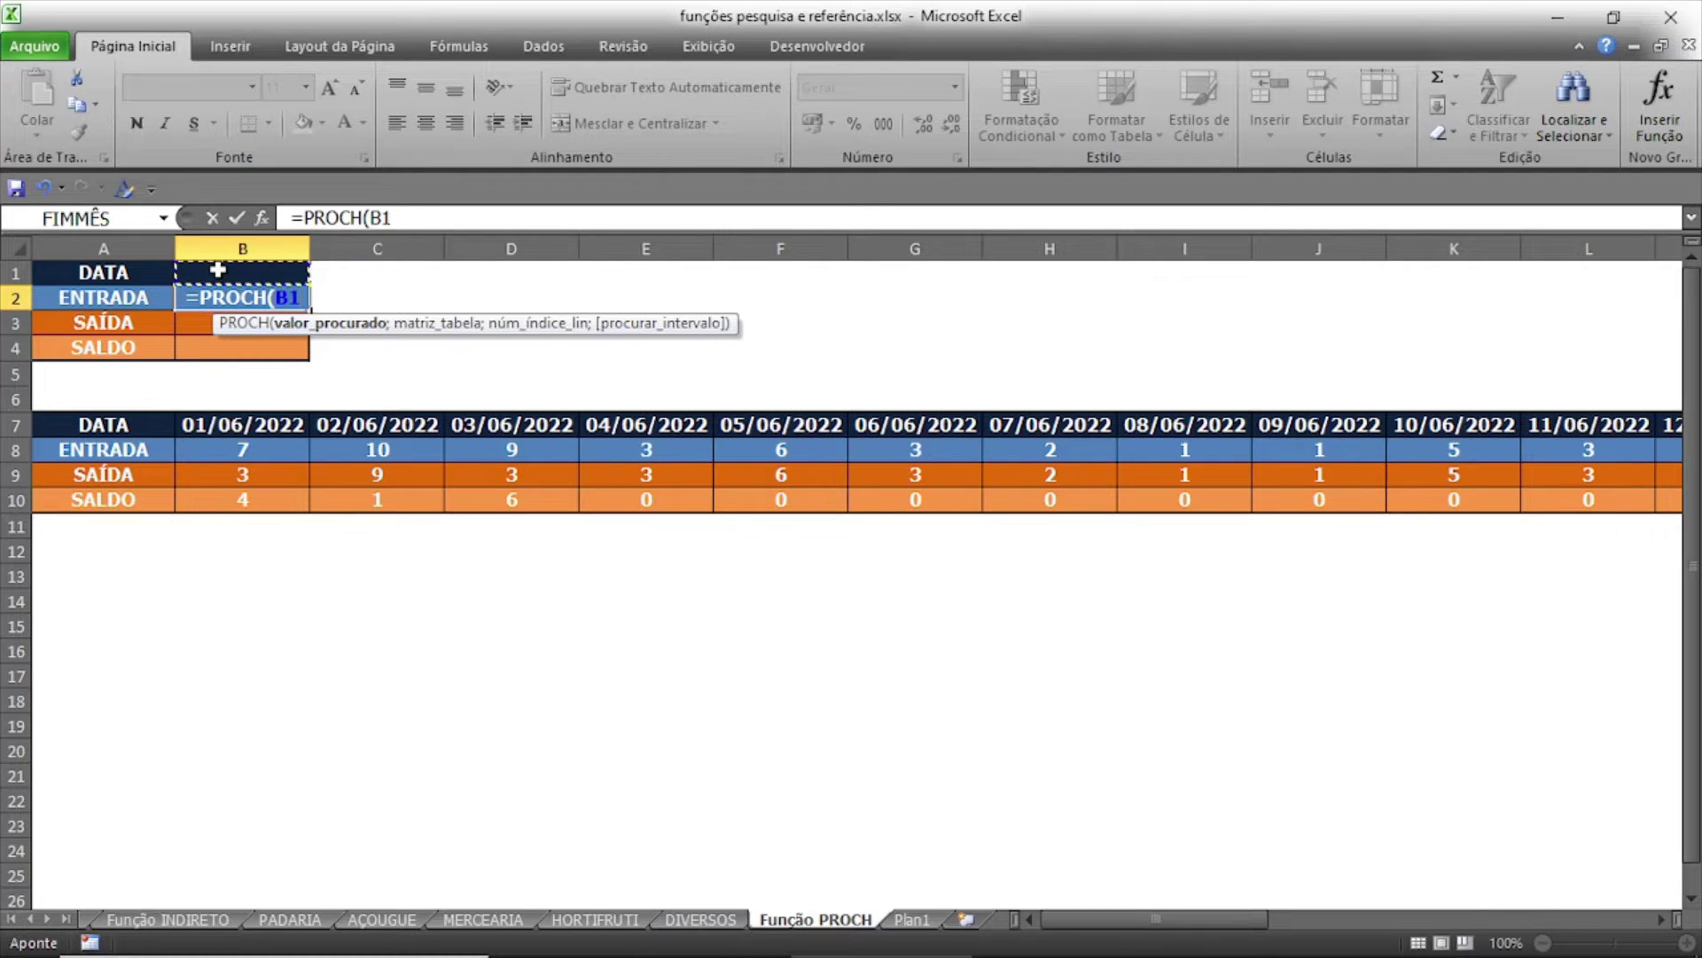
text(;)
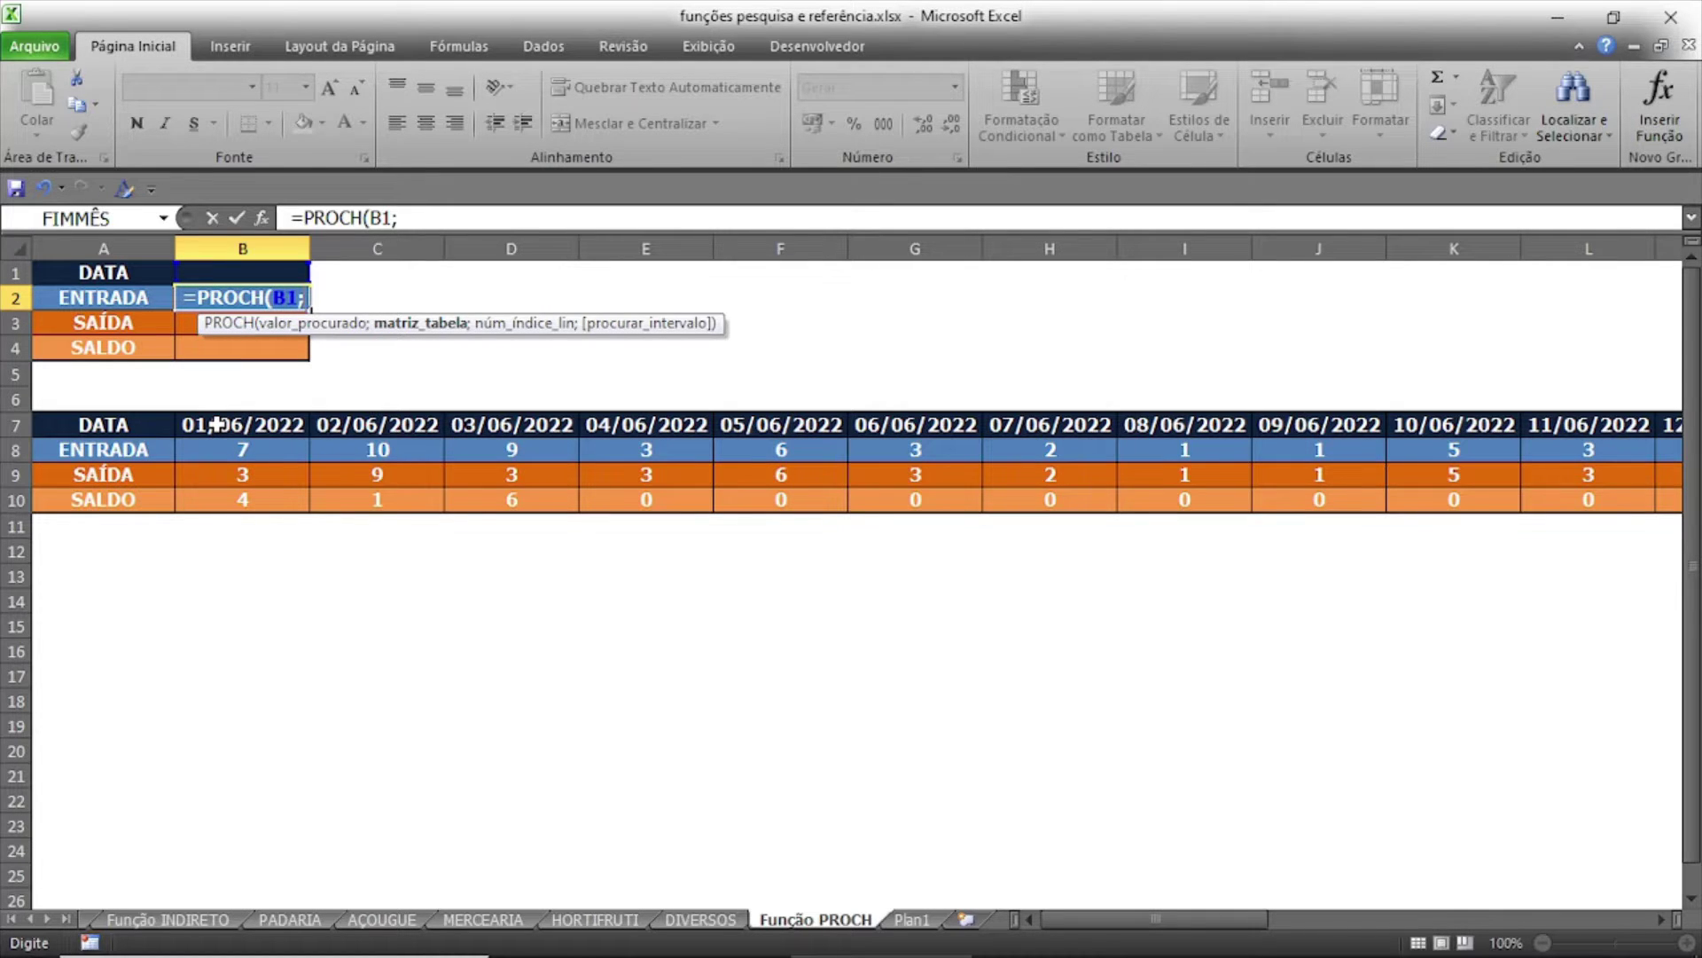
click(216, 424)
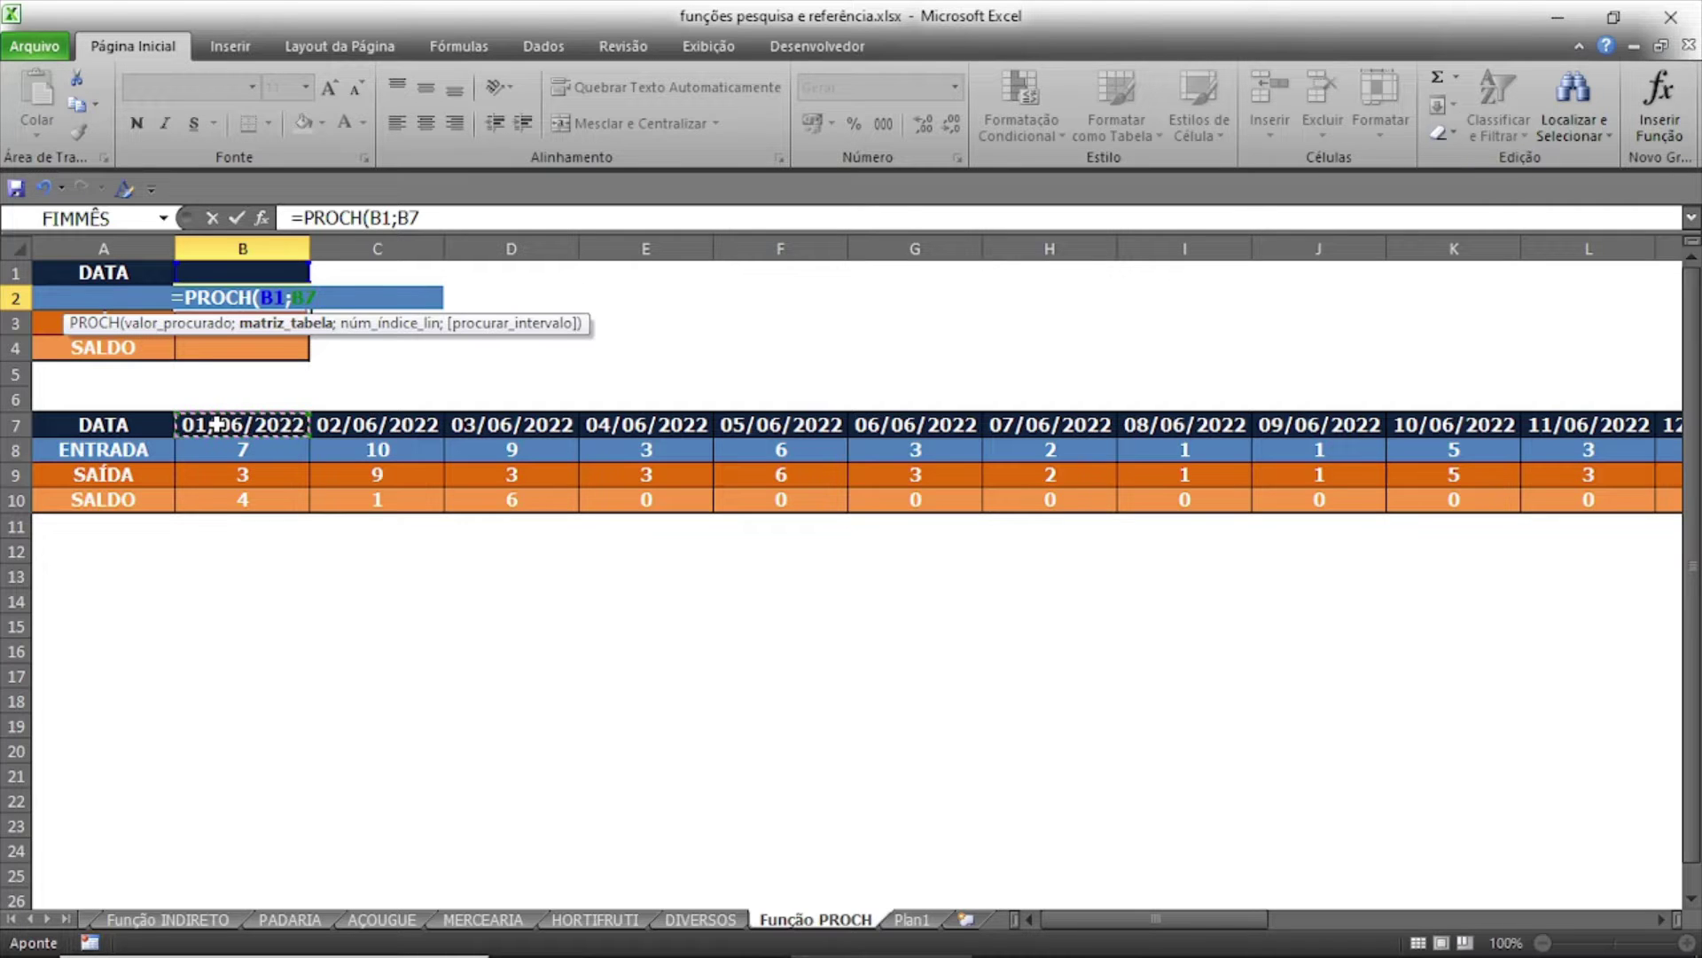
drag(216, 424, 239, 499)
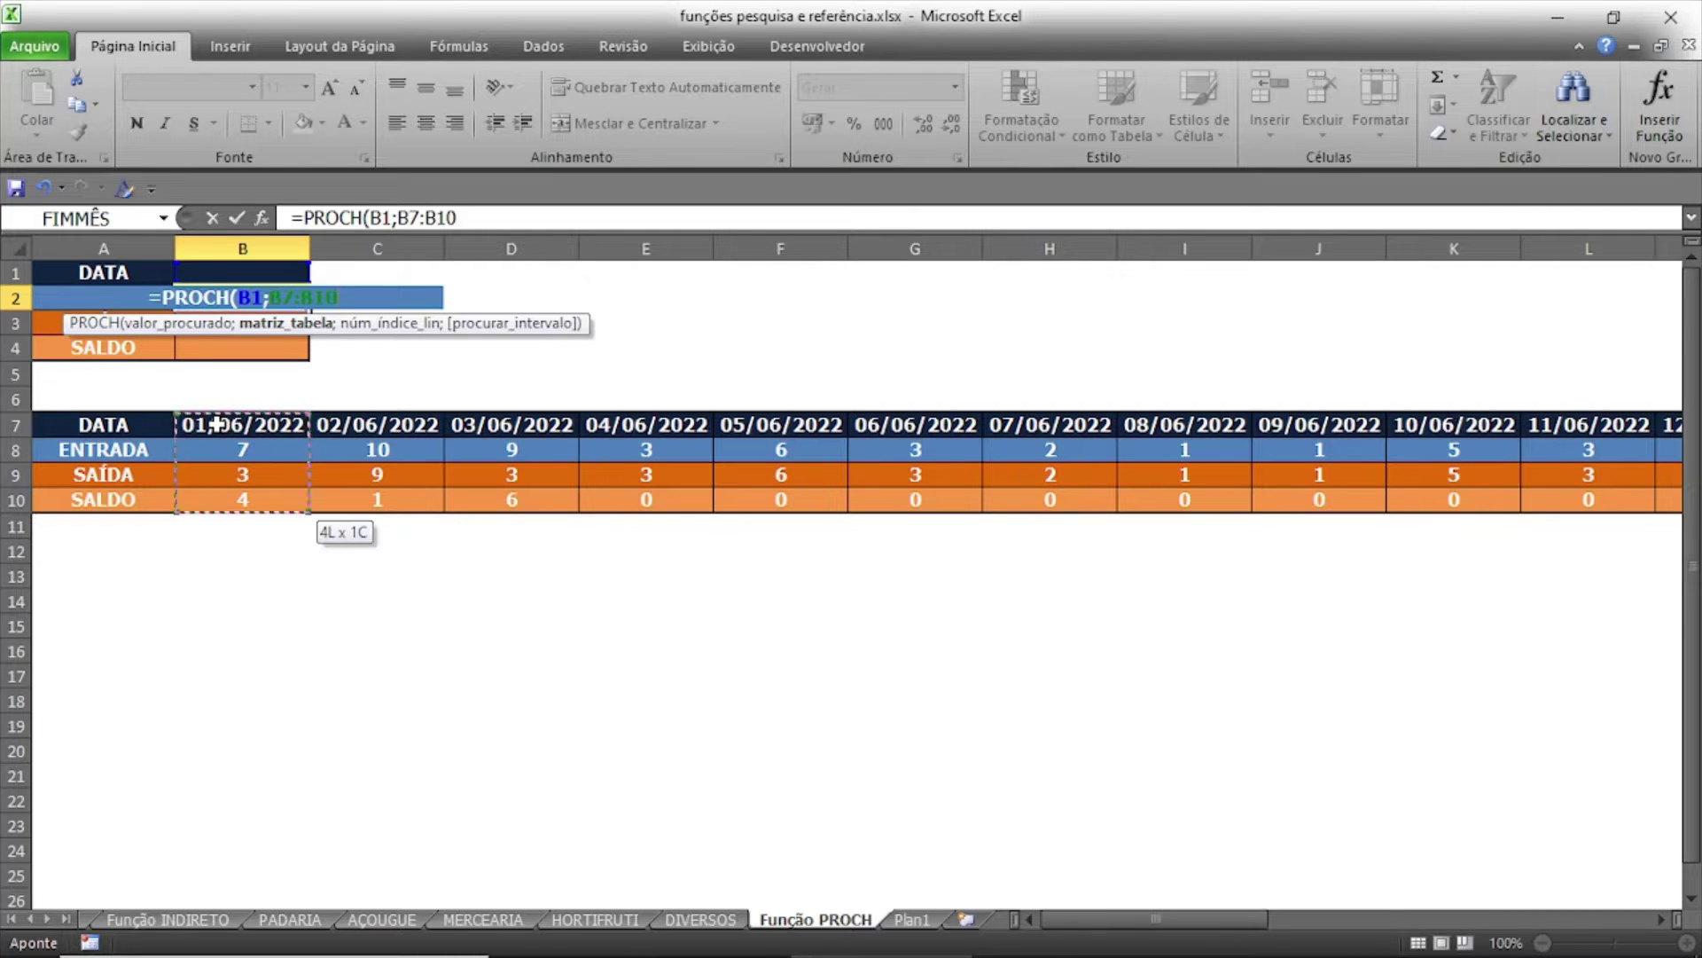
mouse_move(217, 425)
mouse_down()
mouse_move(1647, 501)
mouse_move(1508, 501)
mouse_up()
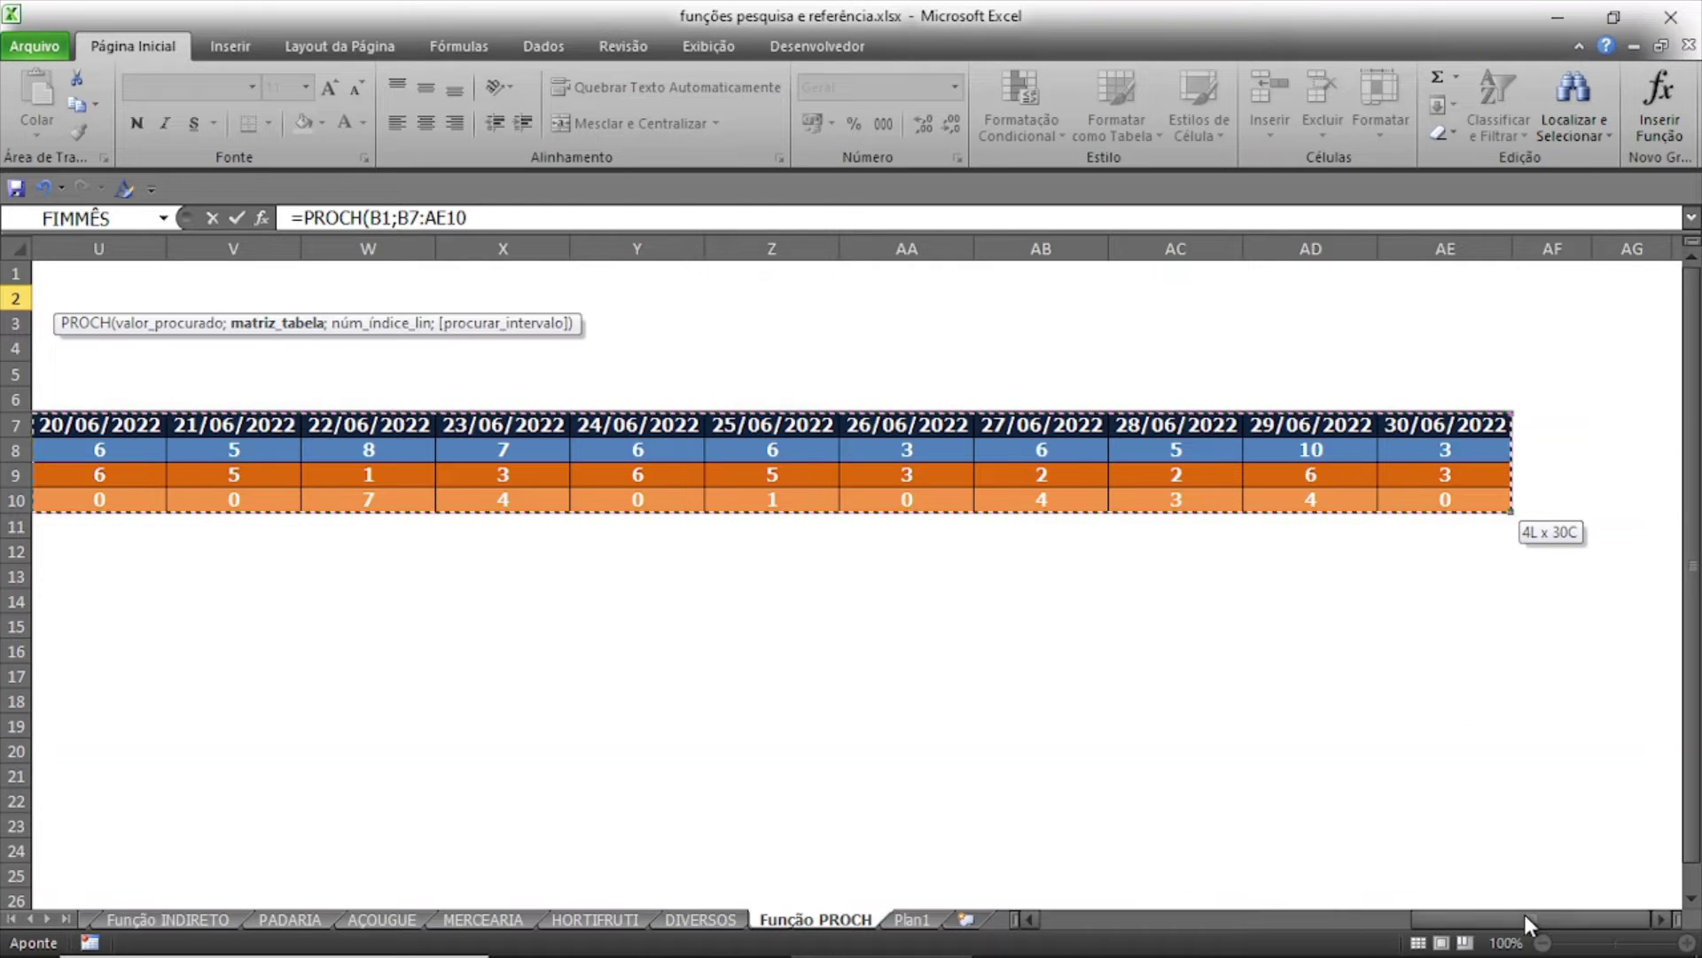
drag(1529, 924, 1051, 922)
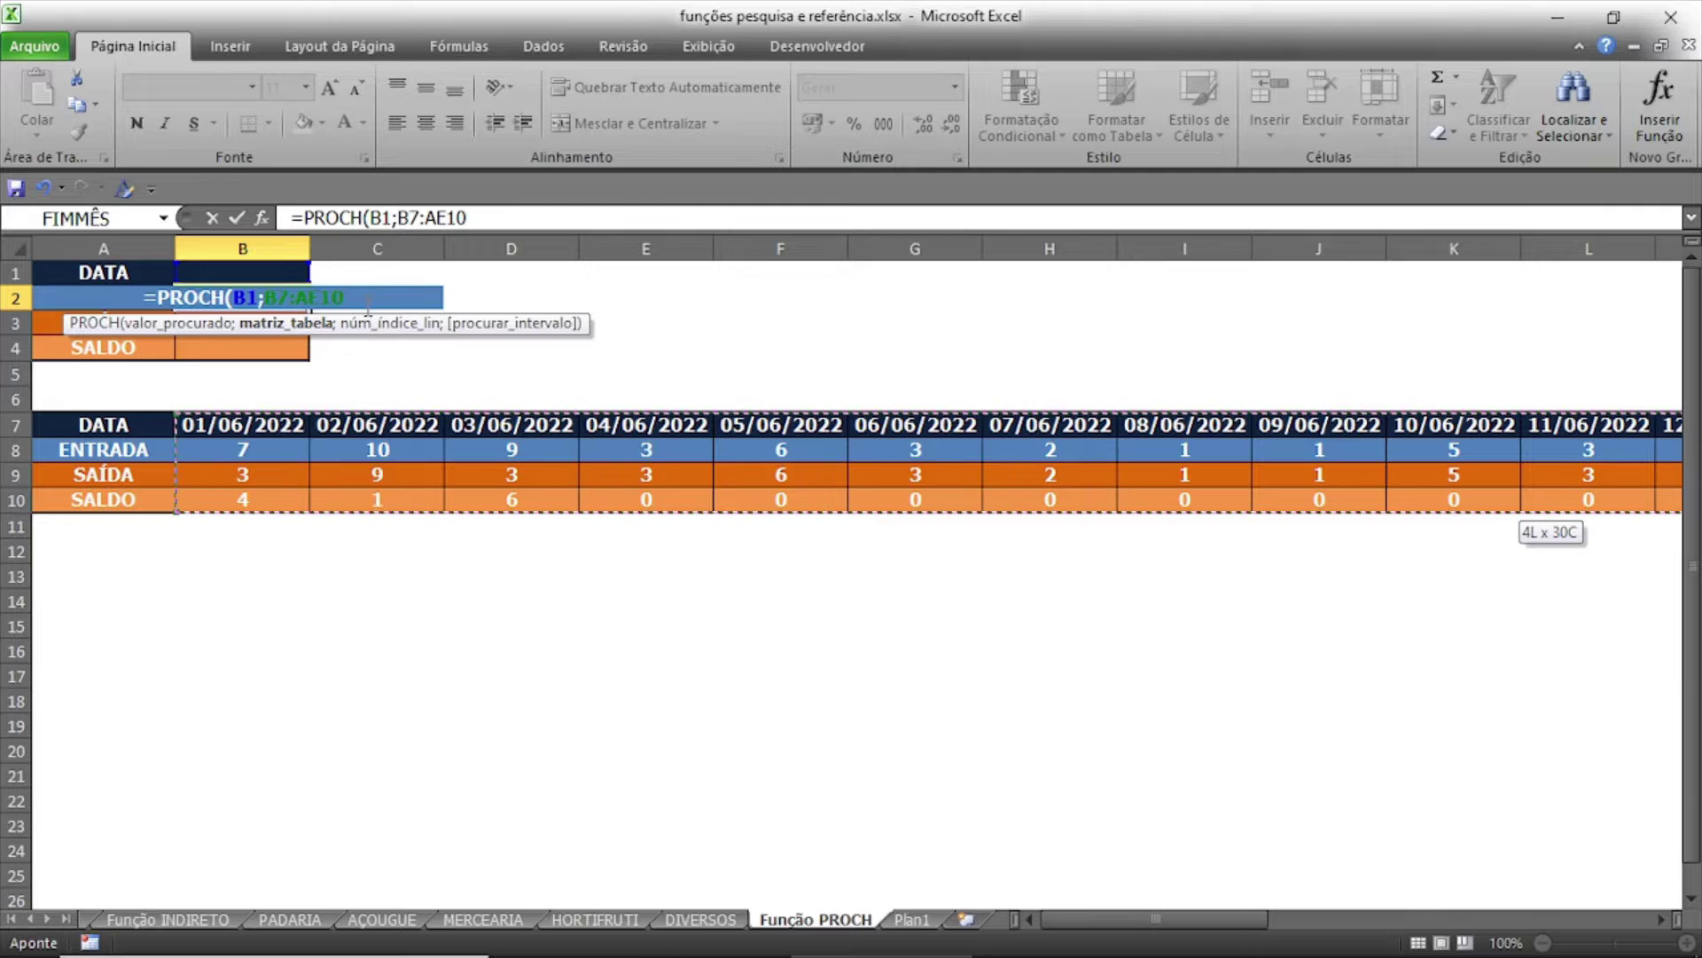
text(;)
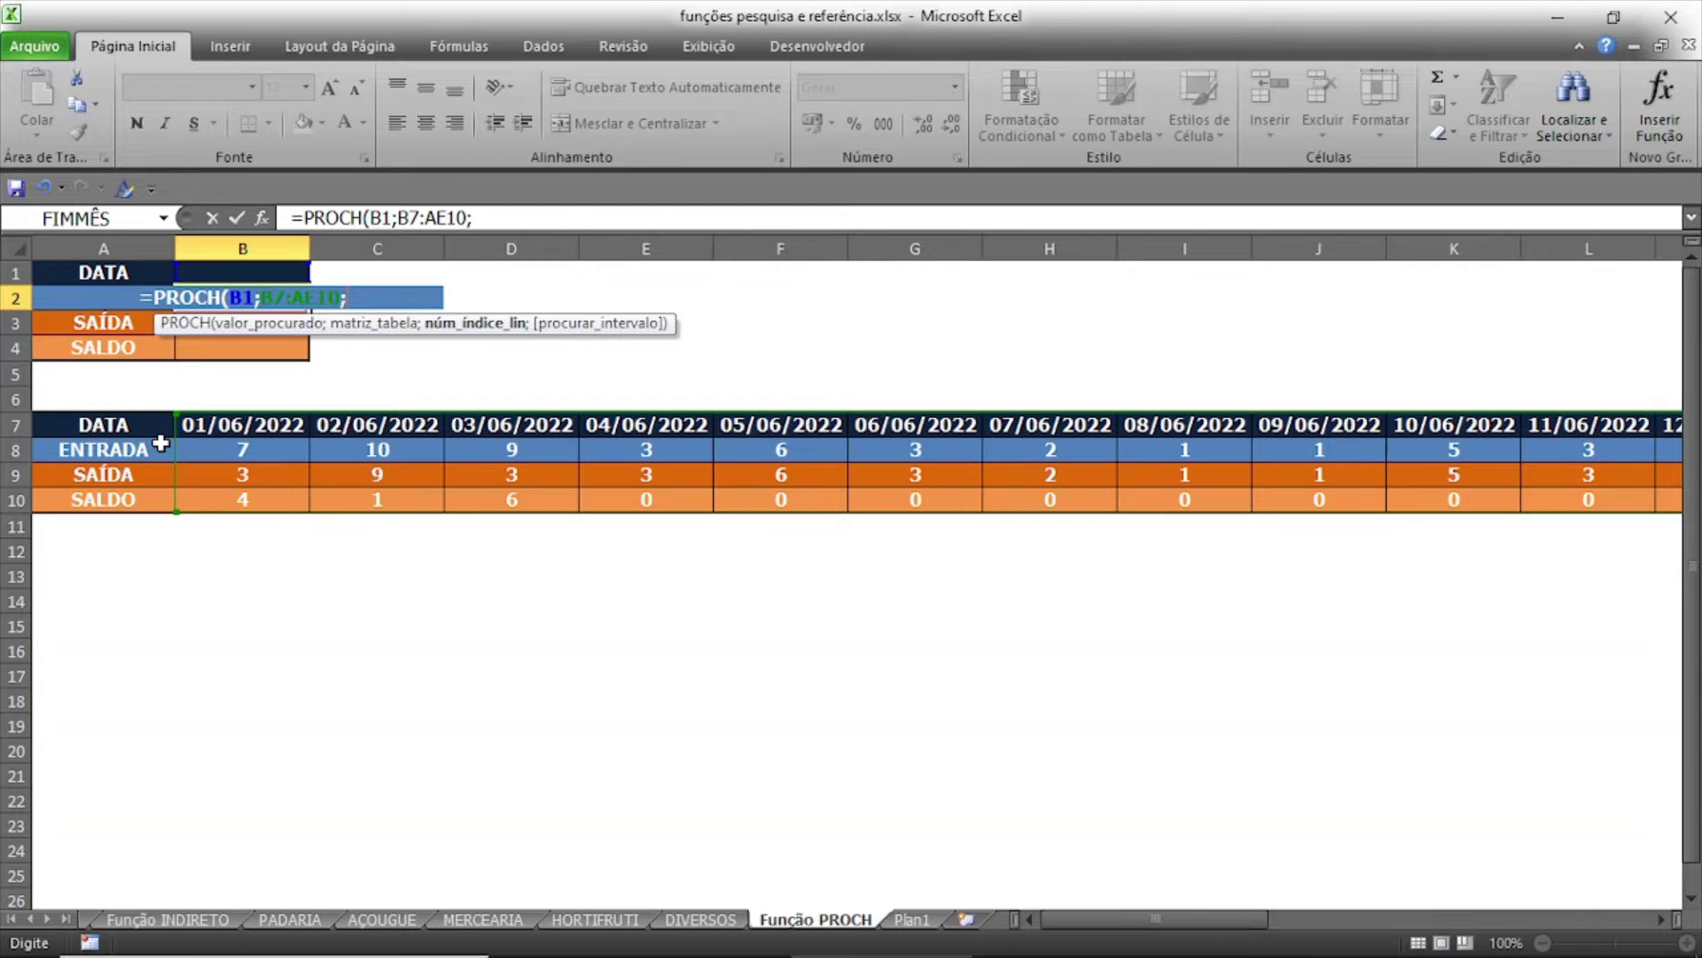
text(2;)
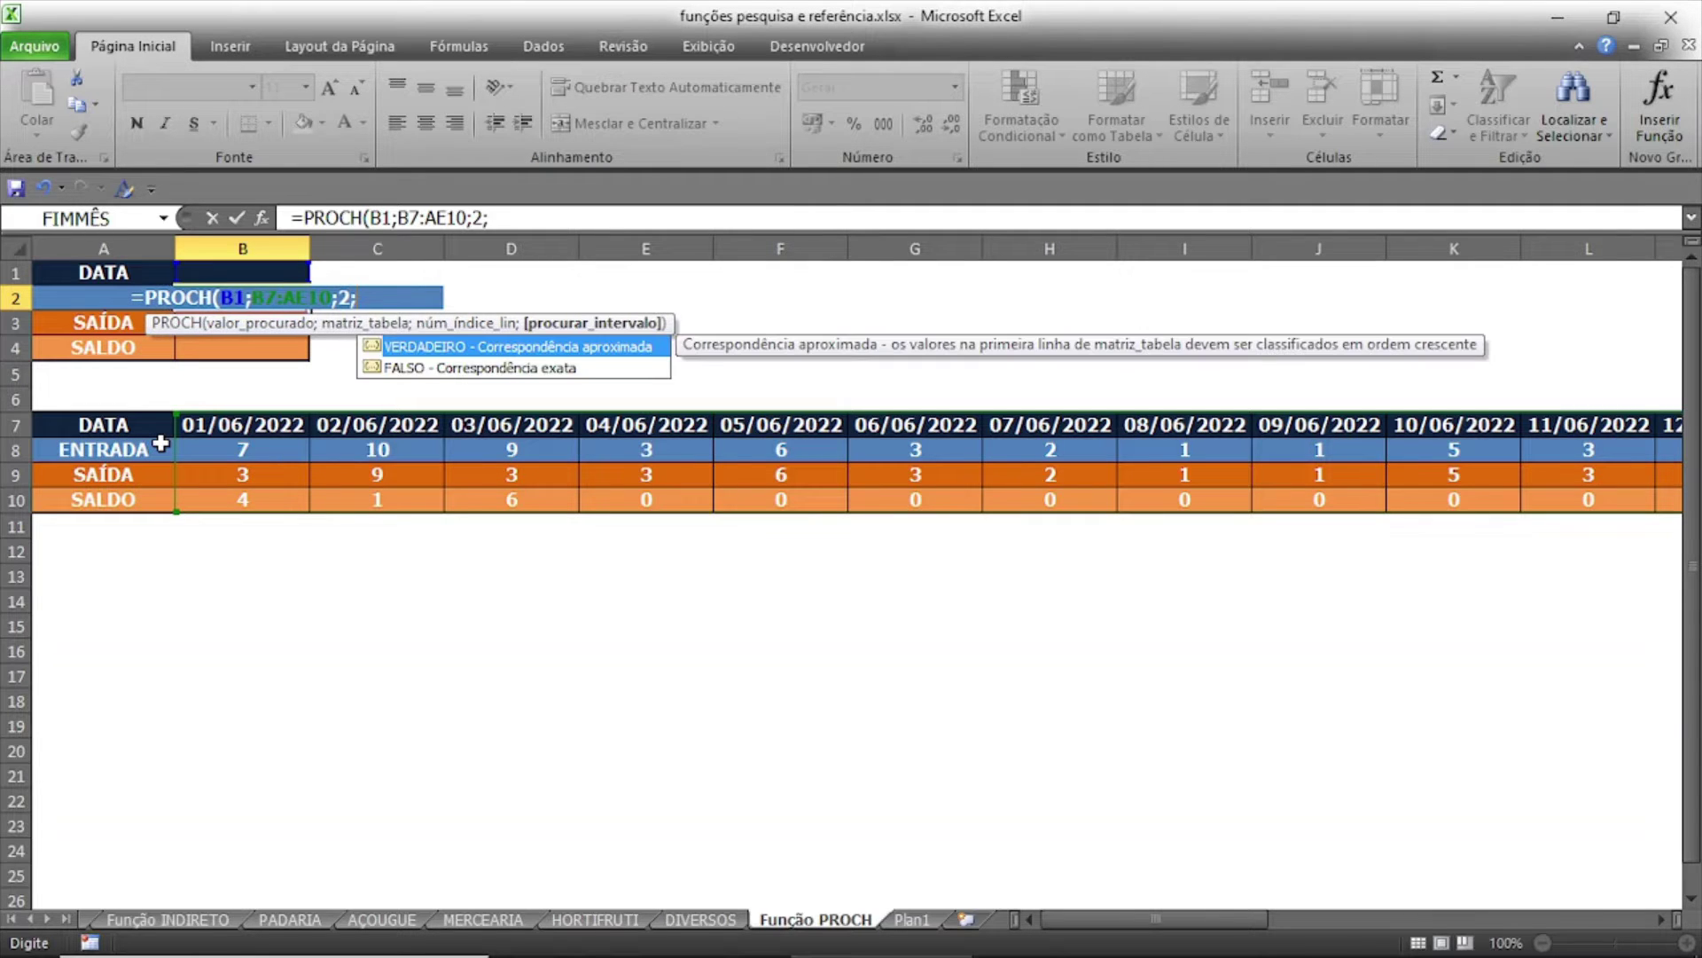
text(0))
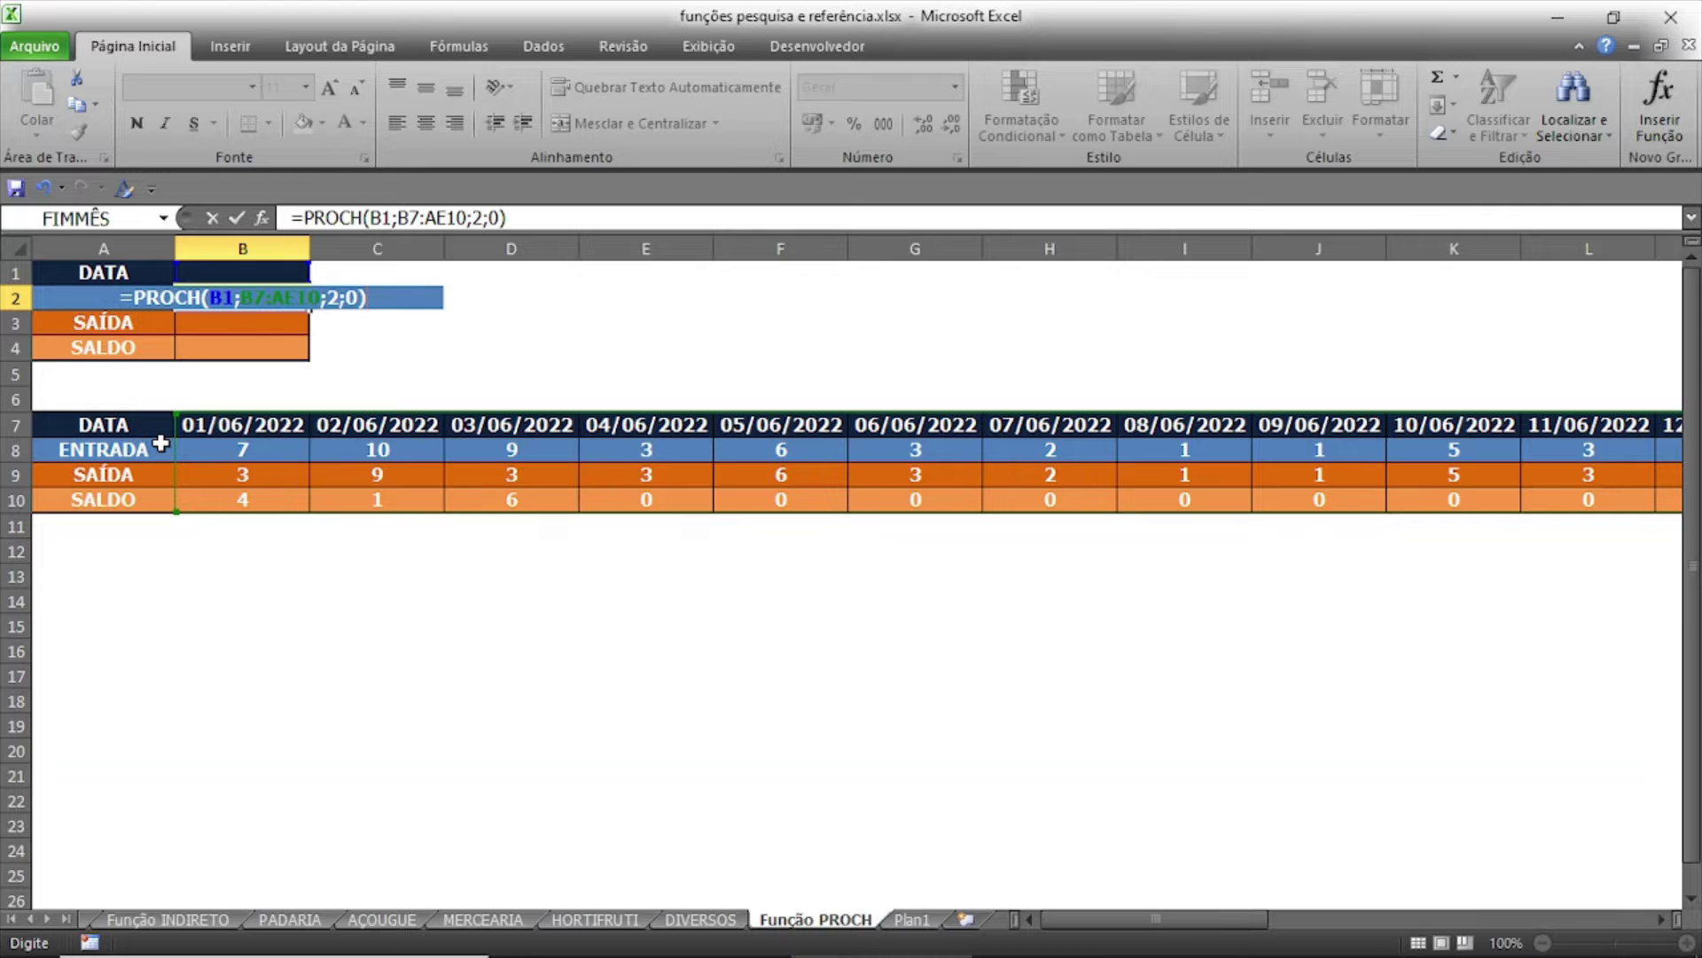
key(Return)
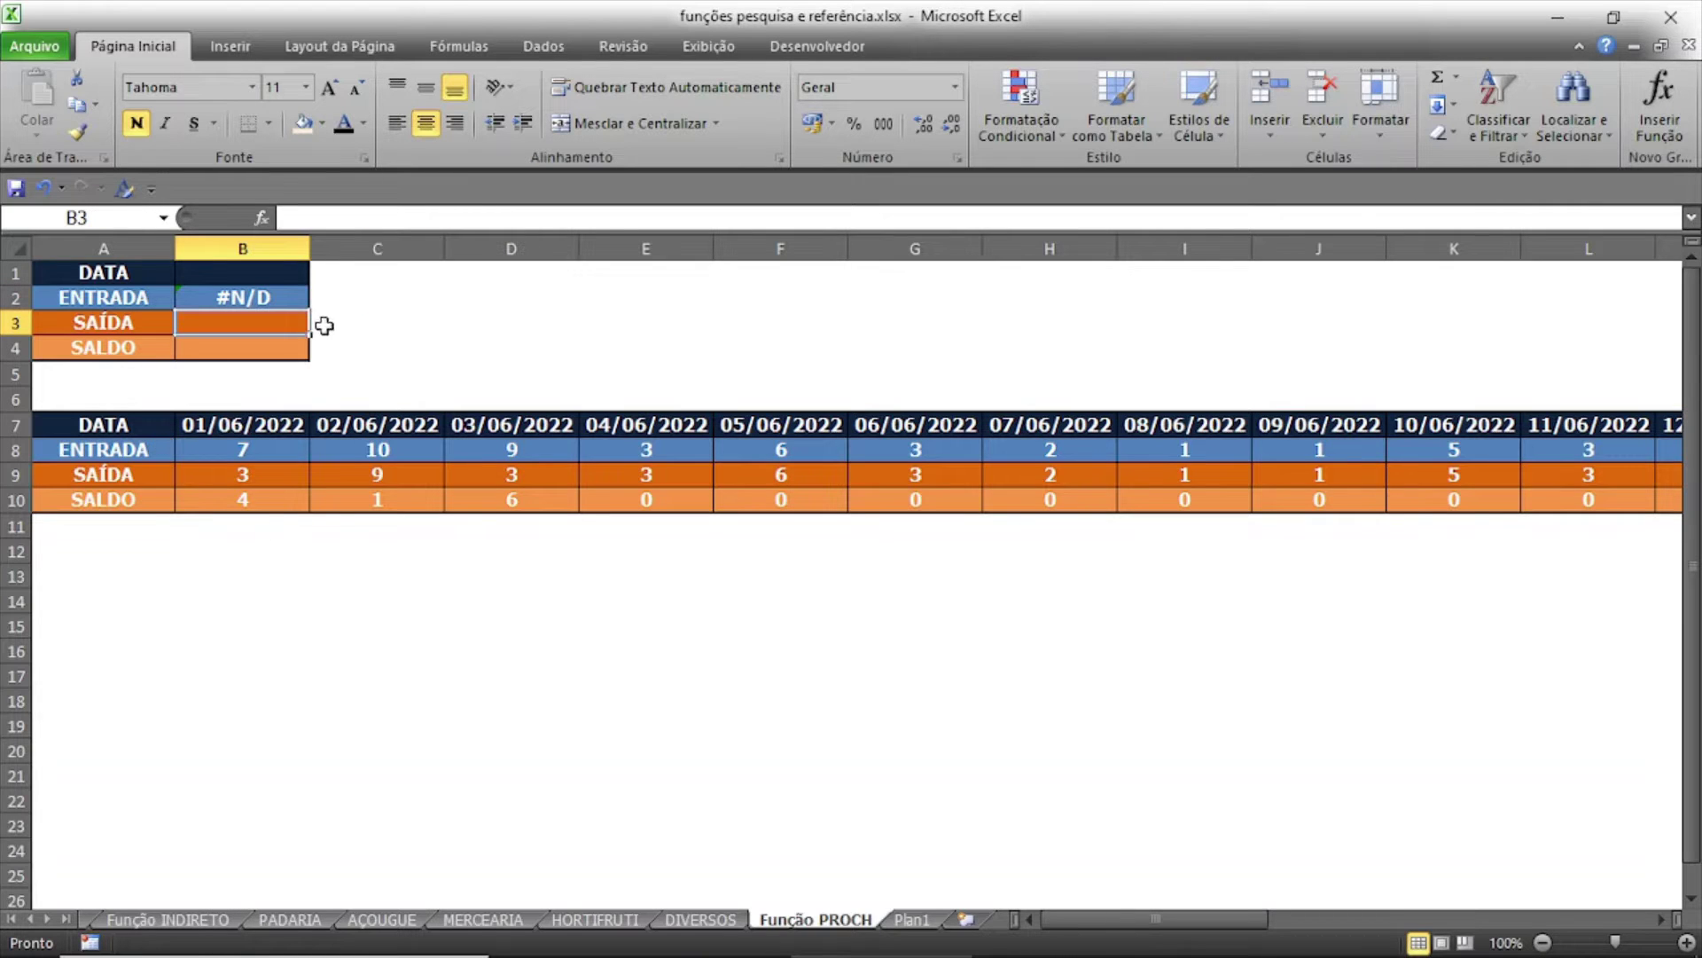
Enter 01/06/2022 in B1 and compare the ENTRADA result 7 with the table's B8 value.
click(253, 280)
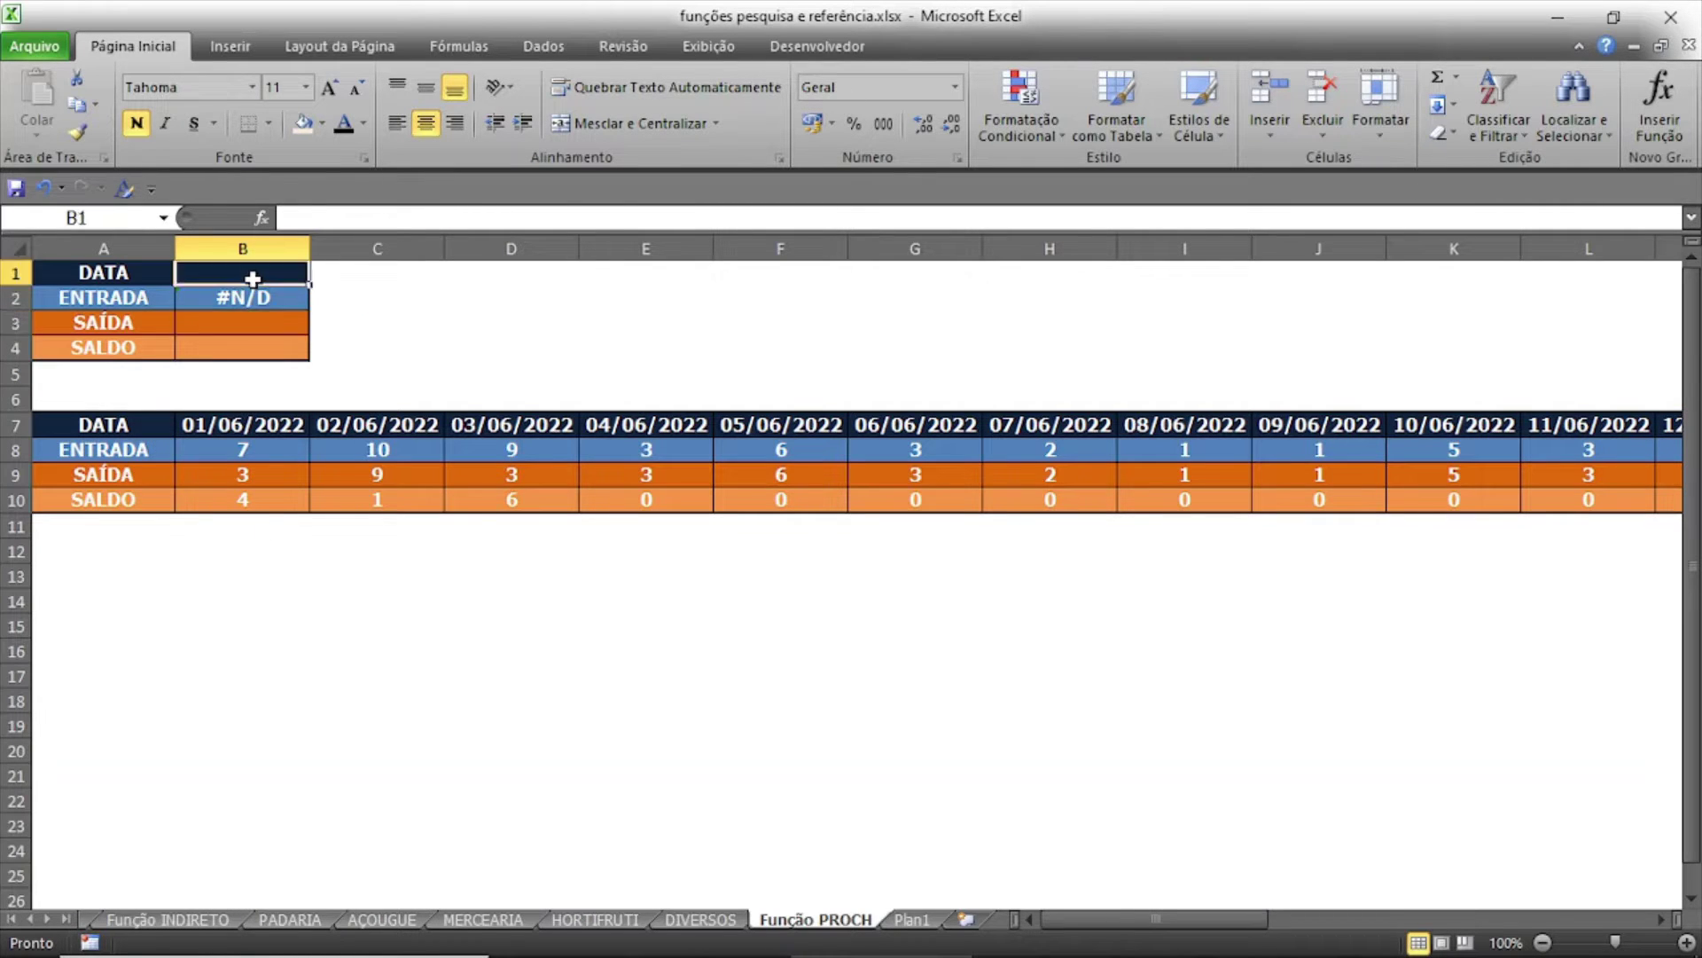
text(01/)
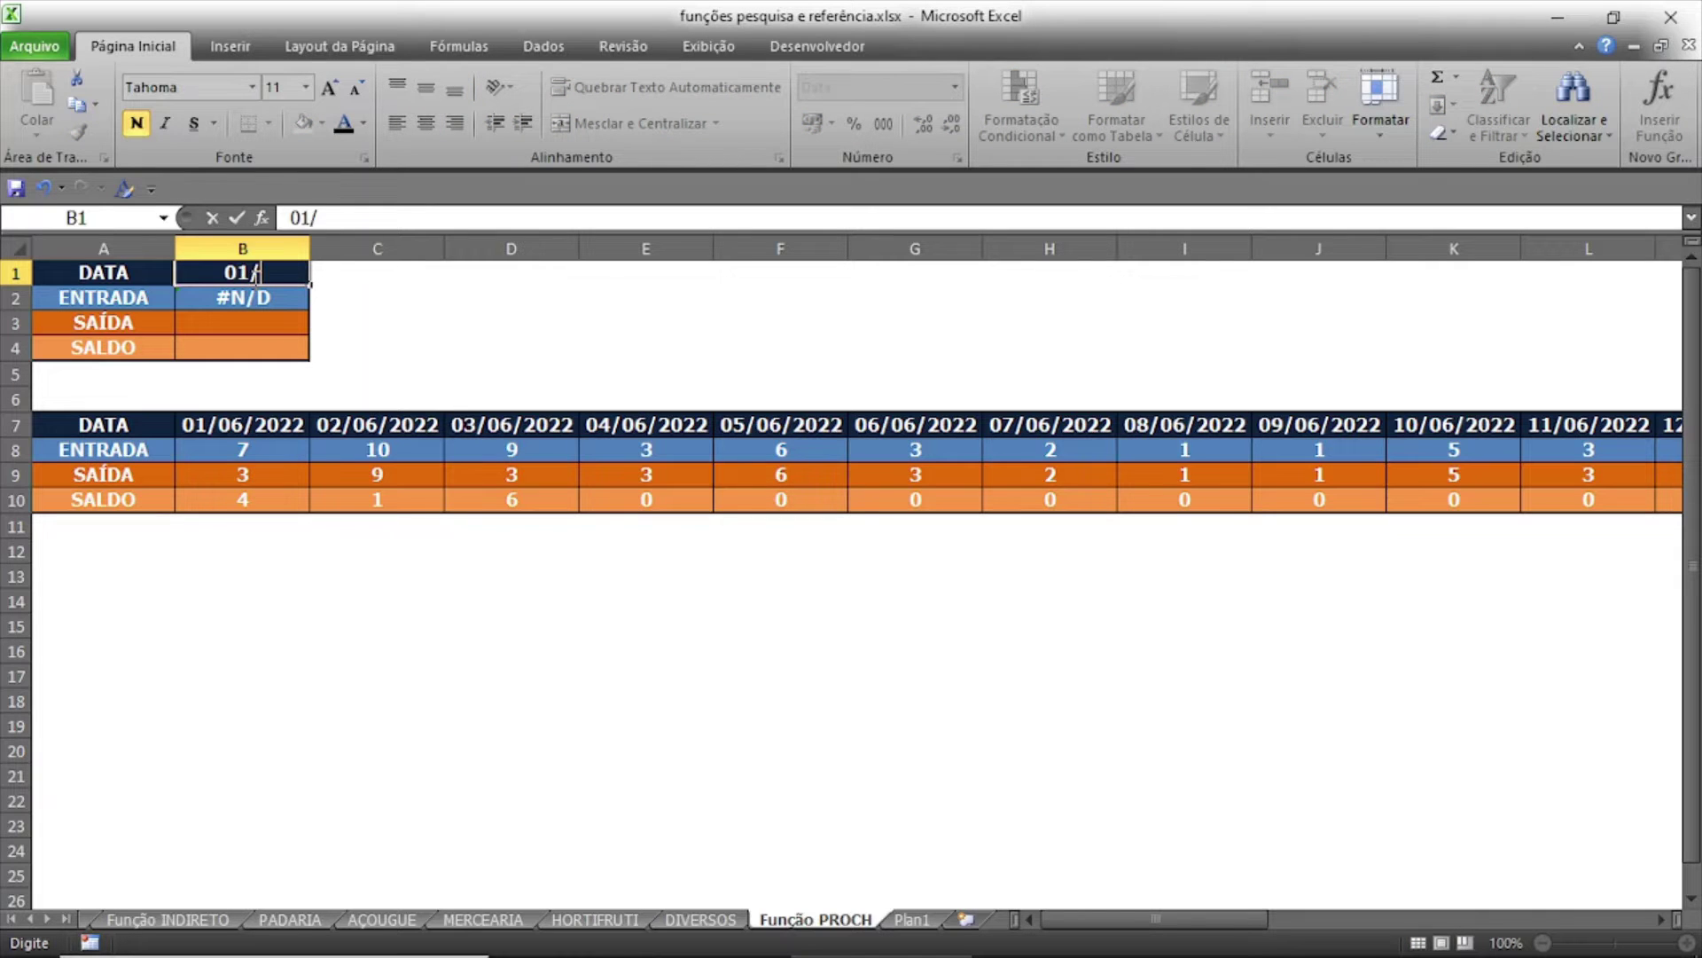
text(06/2022)
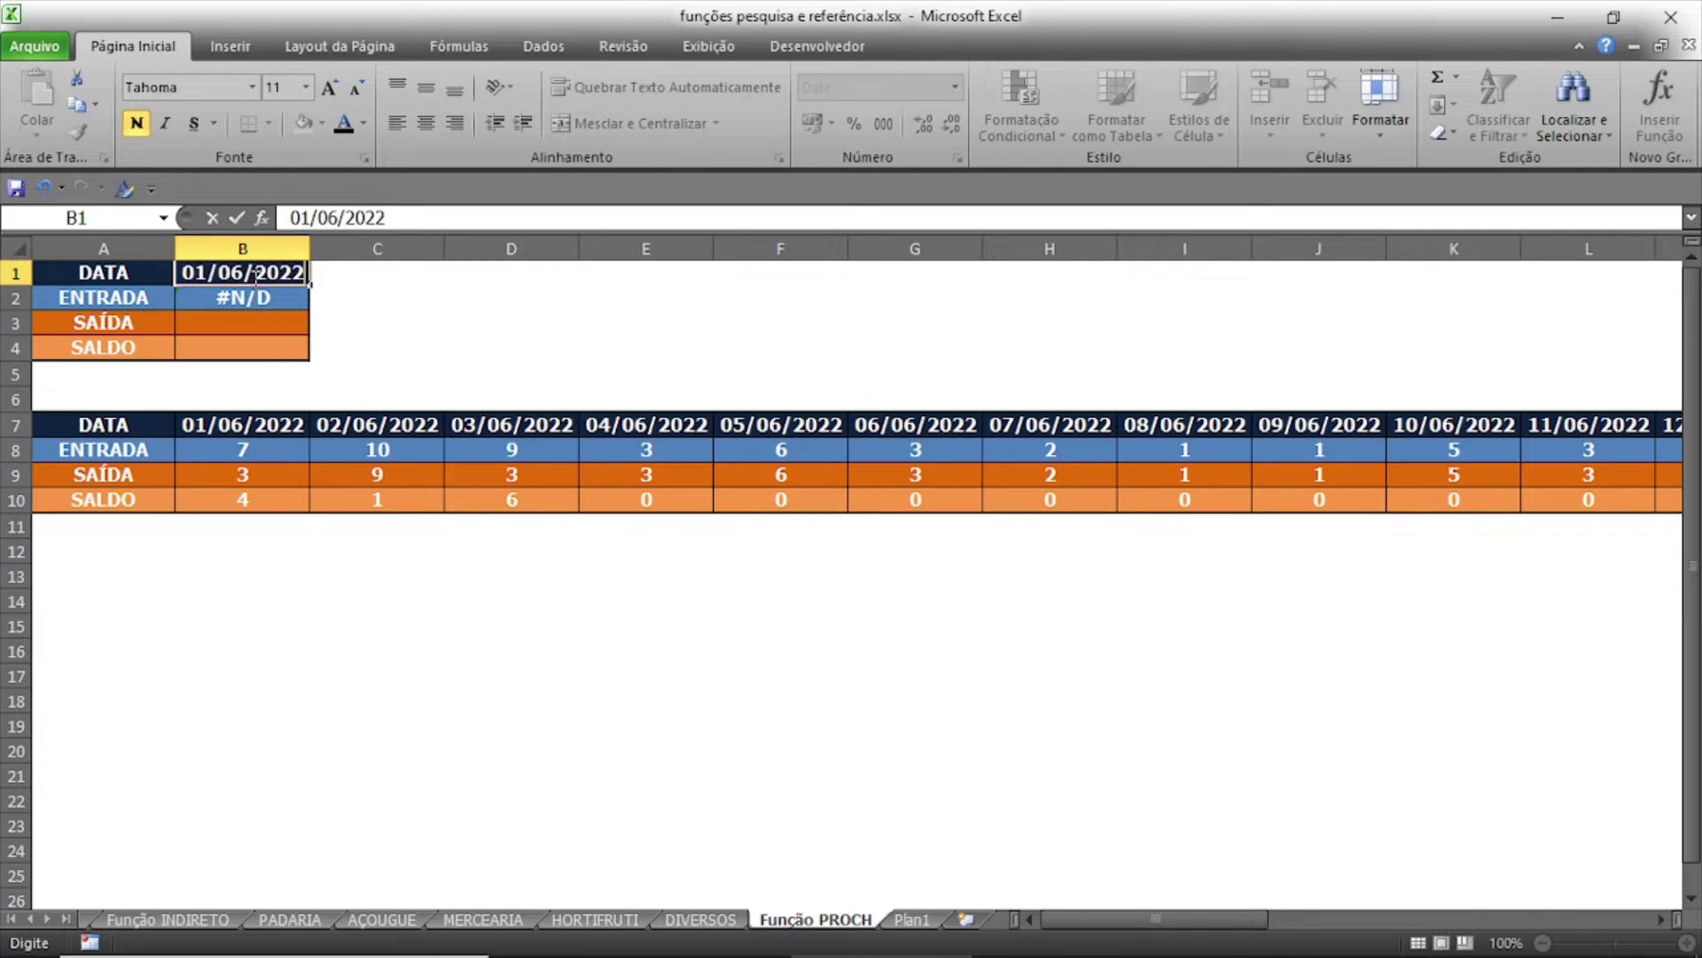
key(Return)
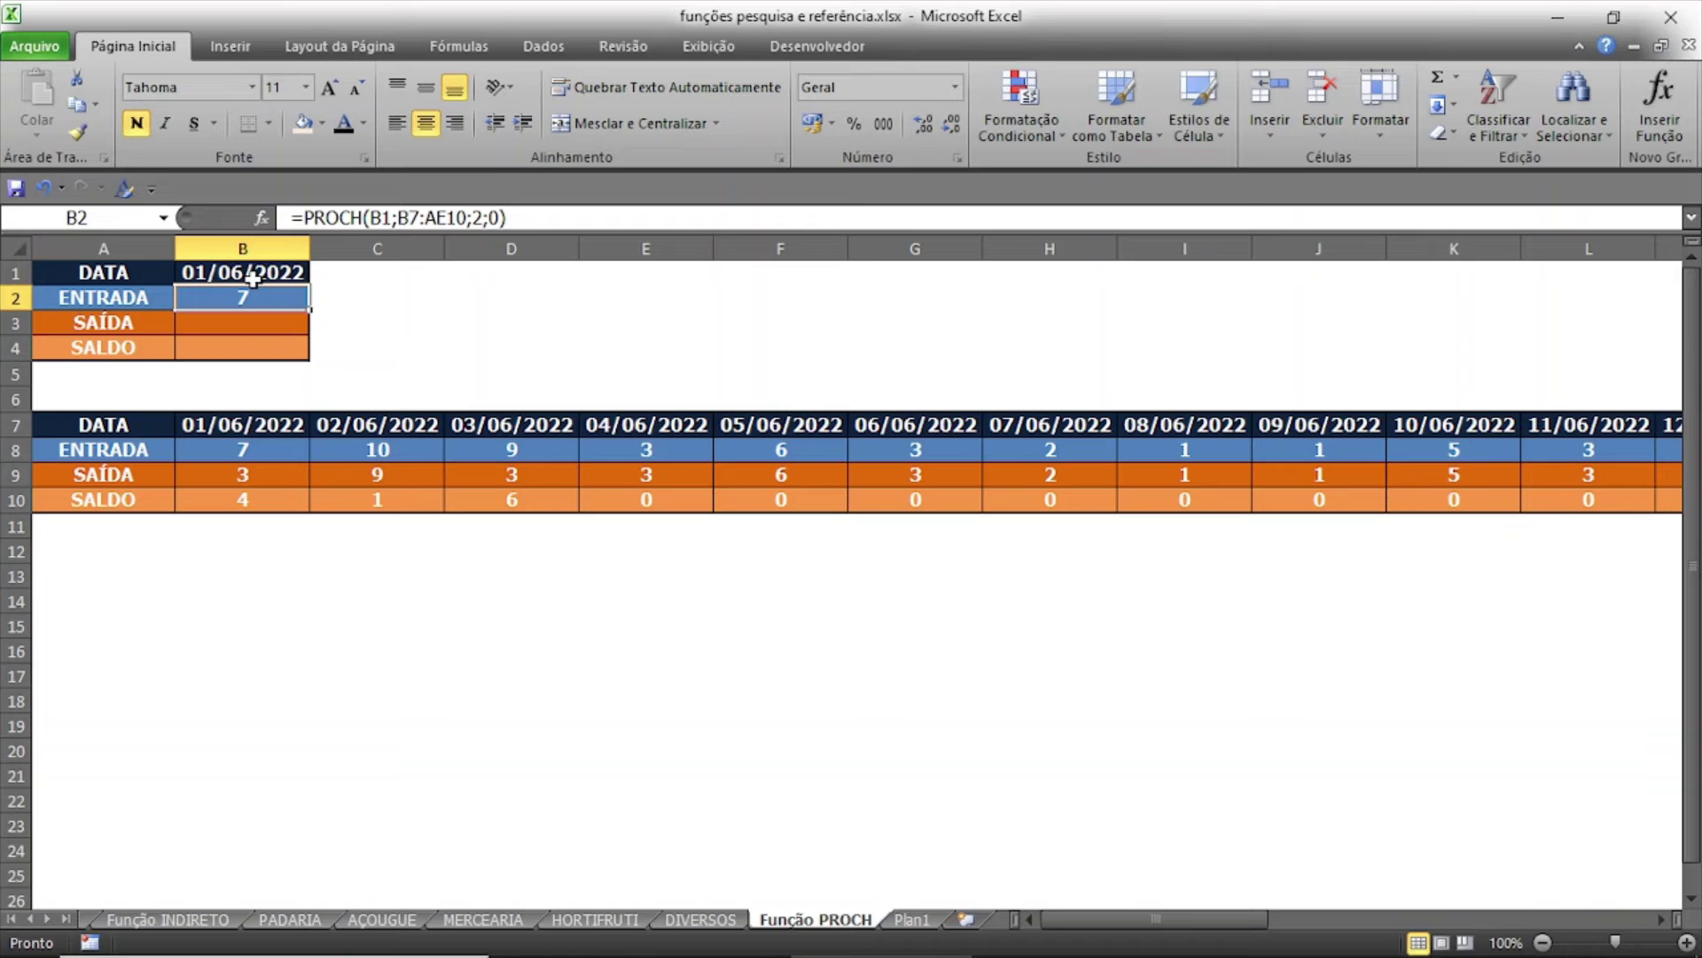
click(258, 455)
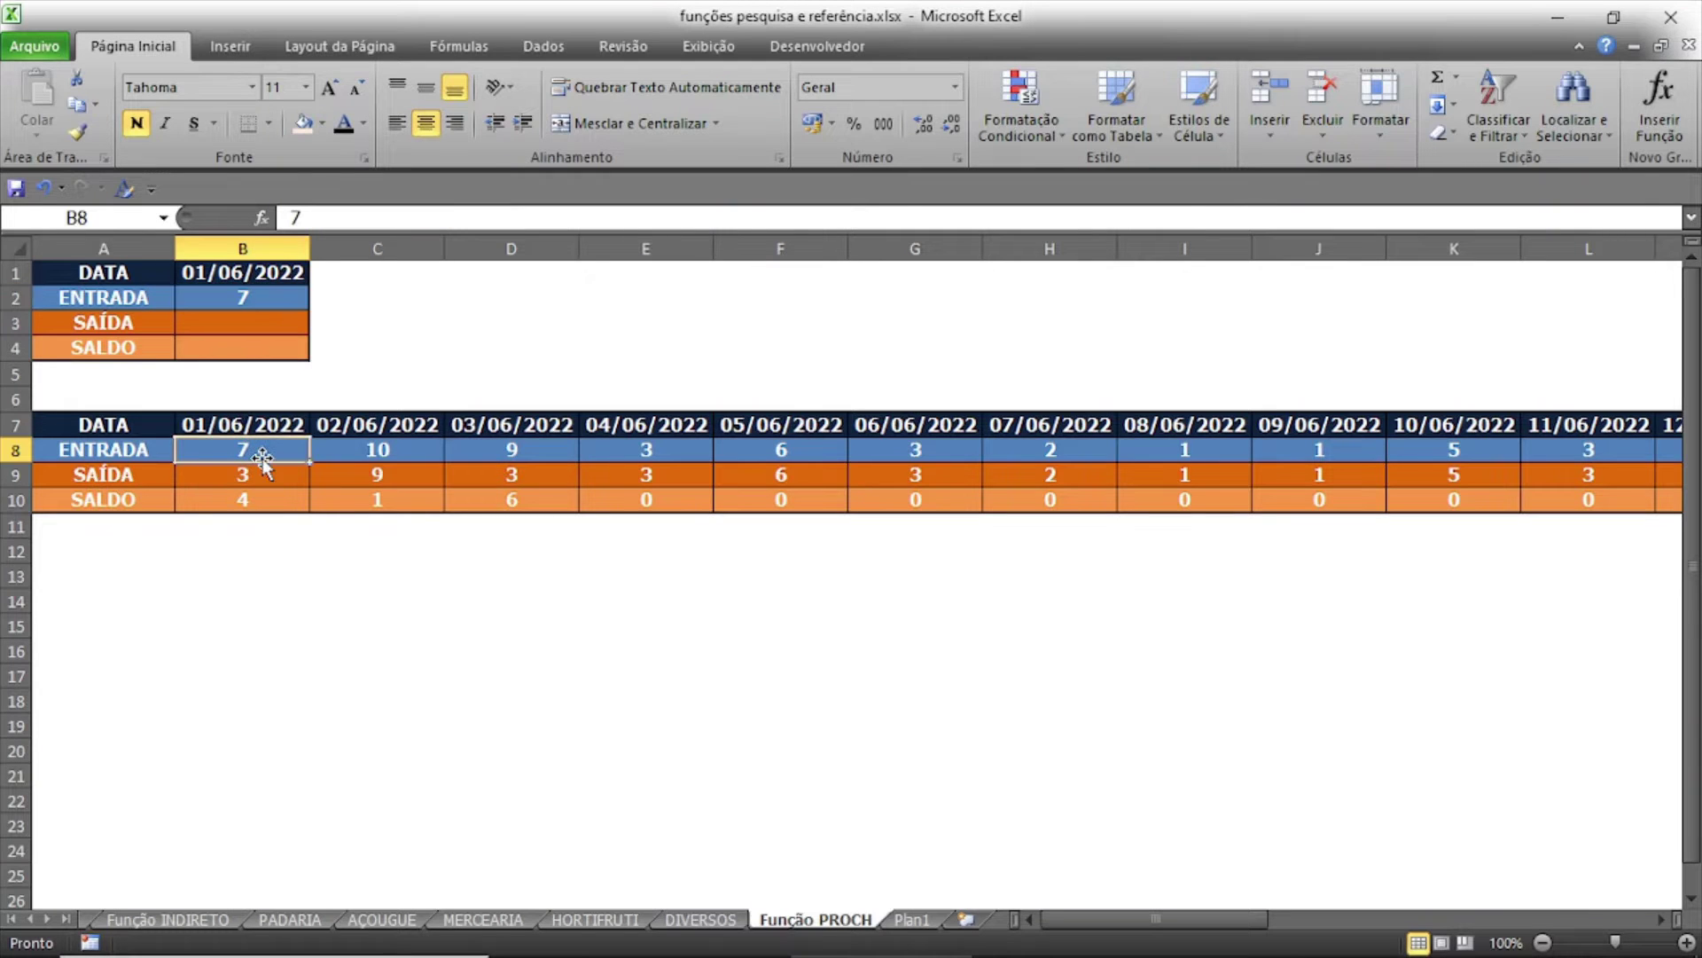
click(258, 315)
click(242, 350)
click(258, 294)
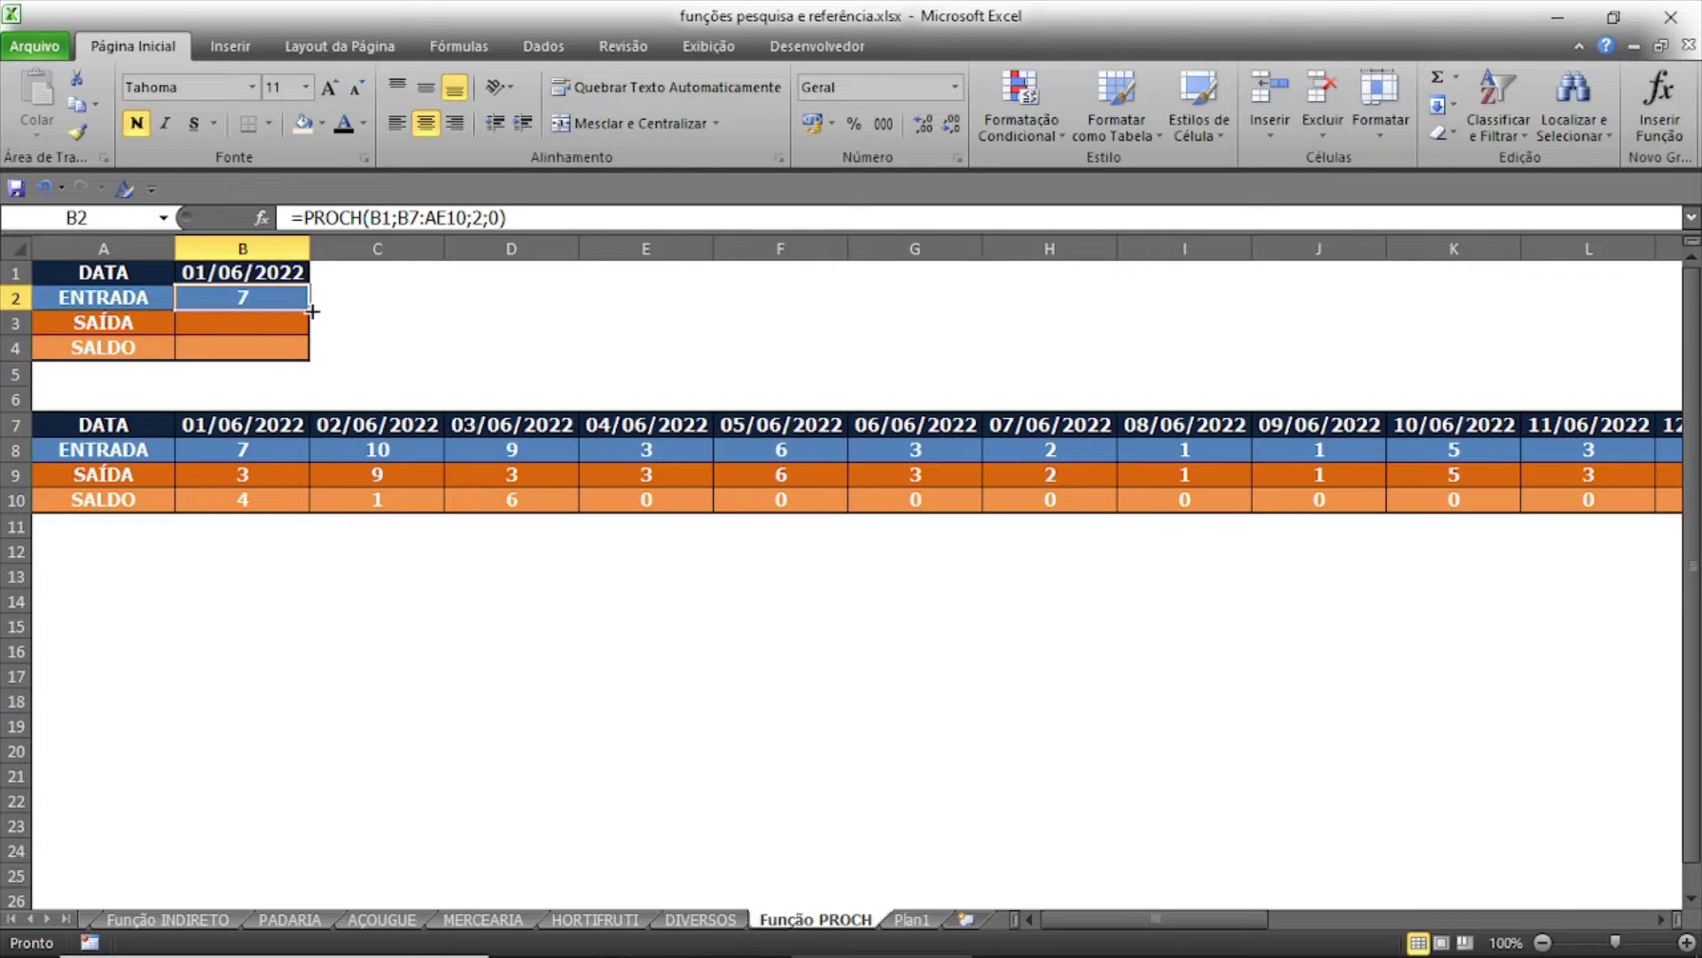
drag(312, 311, 309, 349)
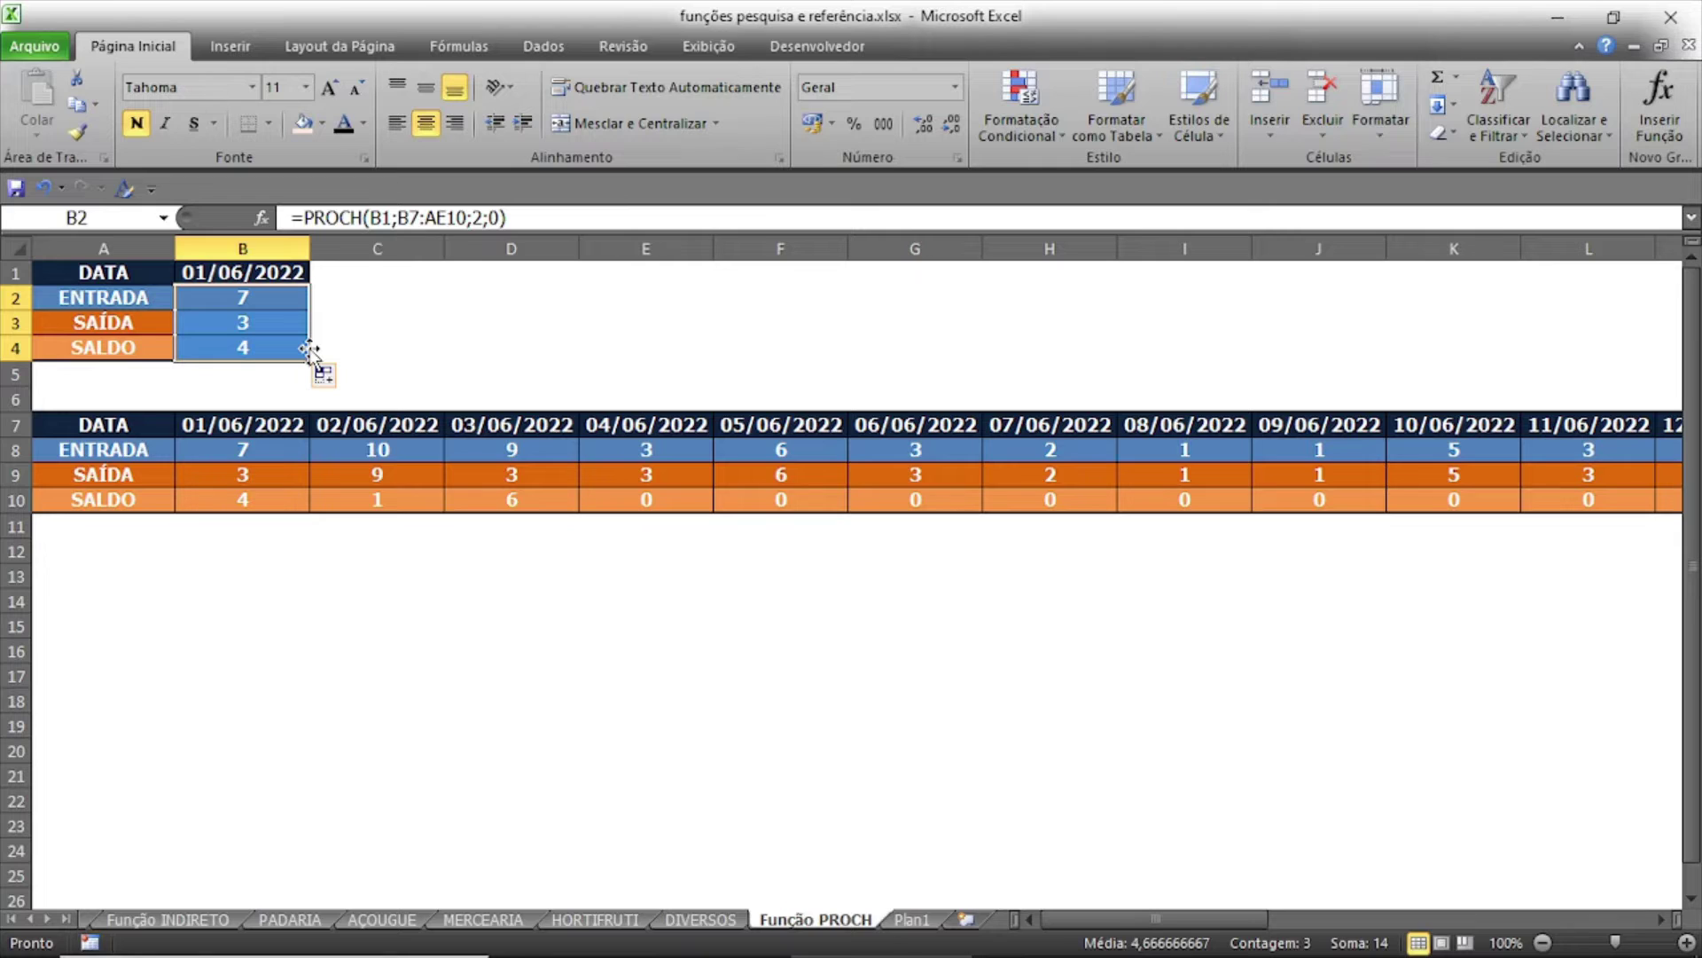
click(266, 321)
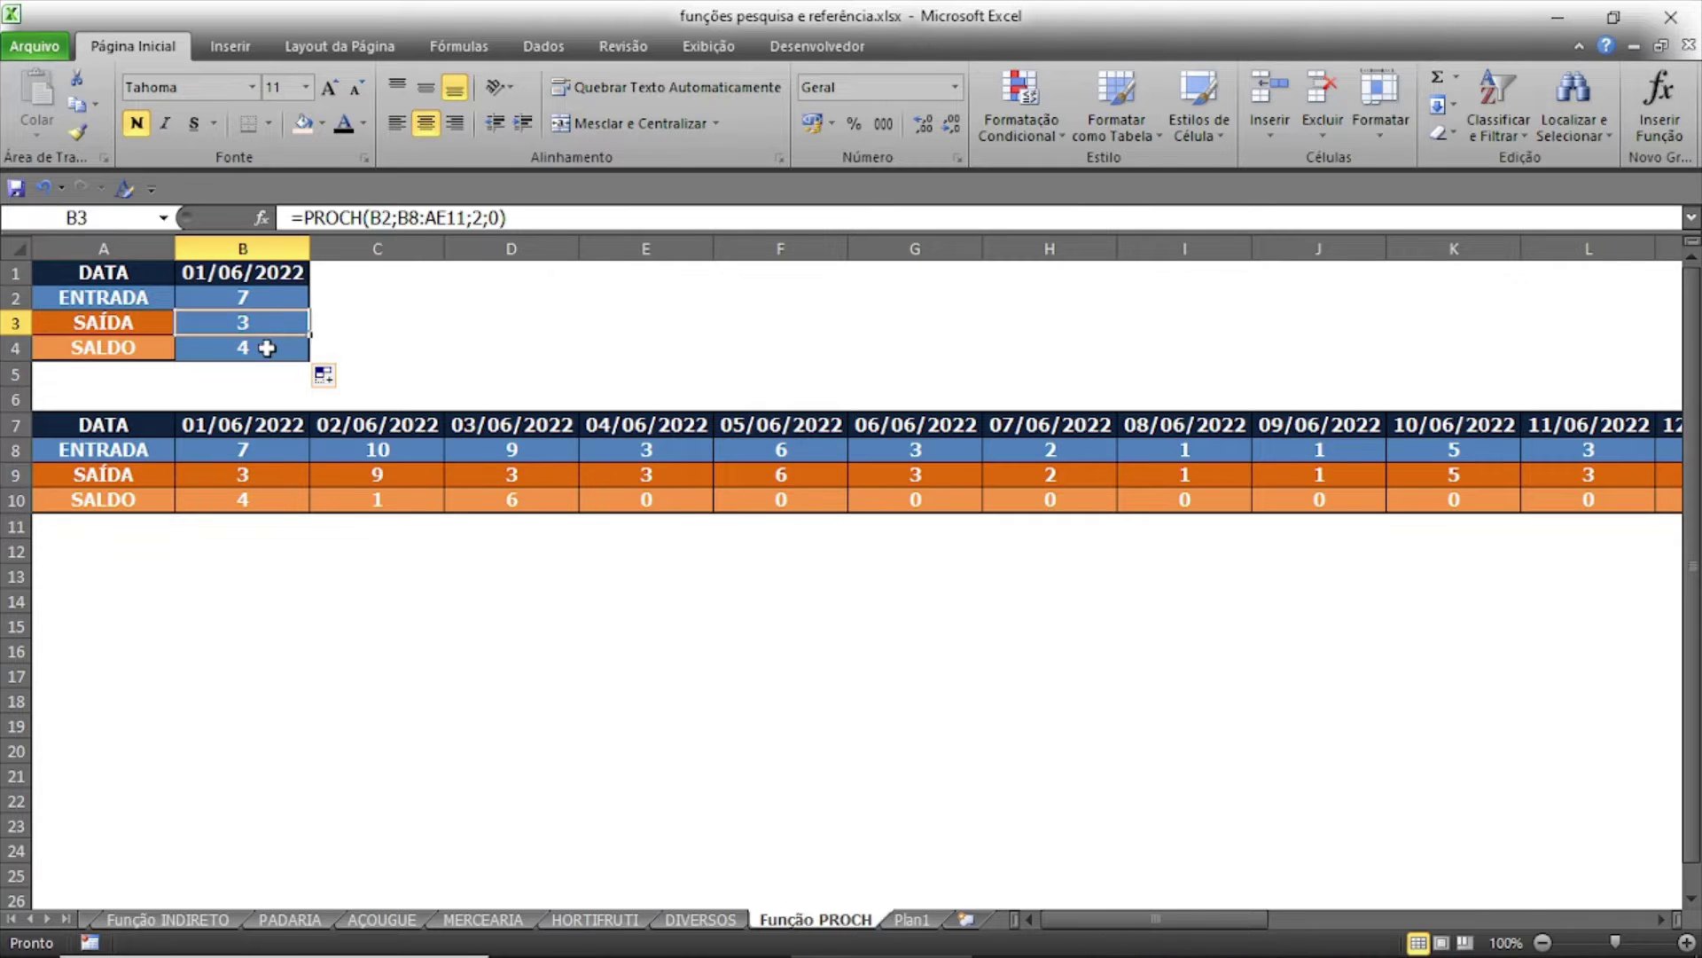
click(265, 348)
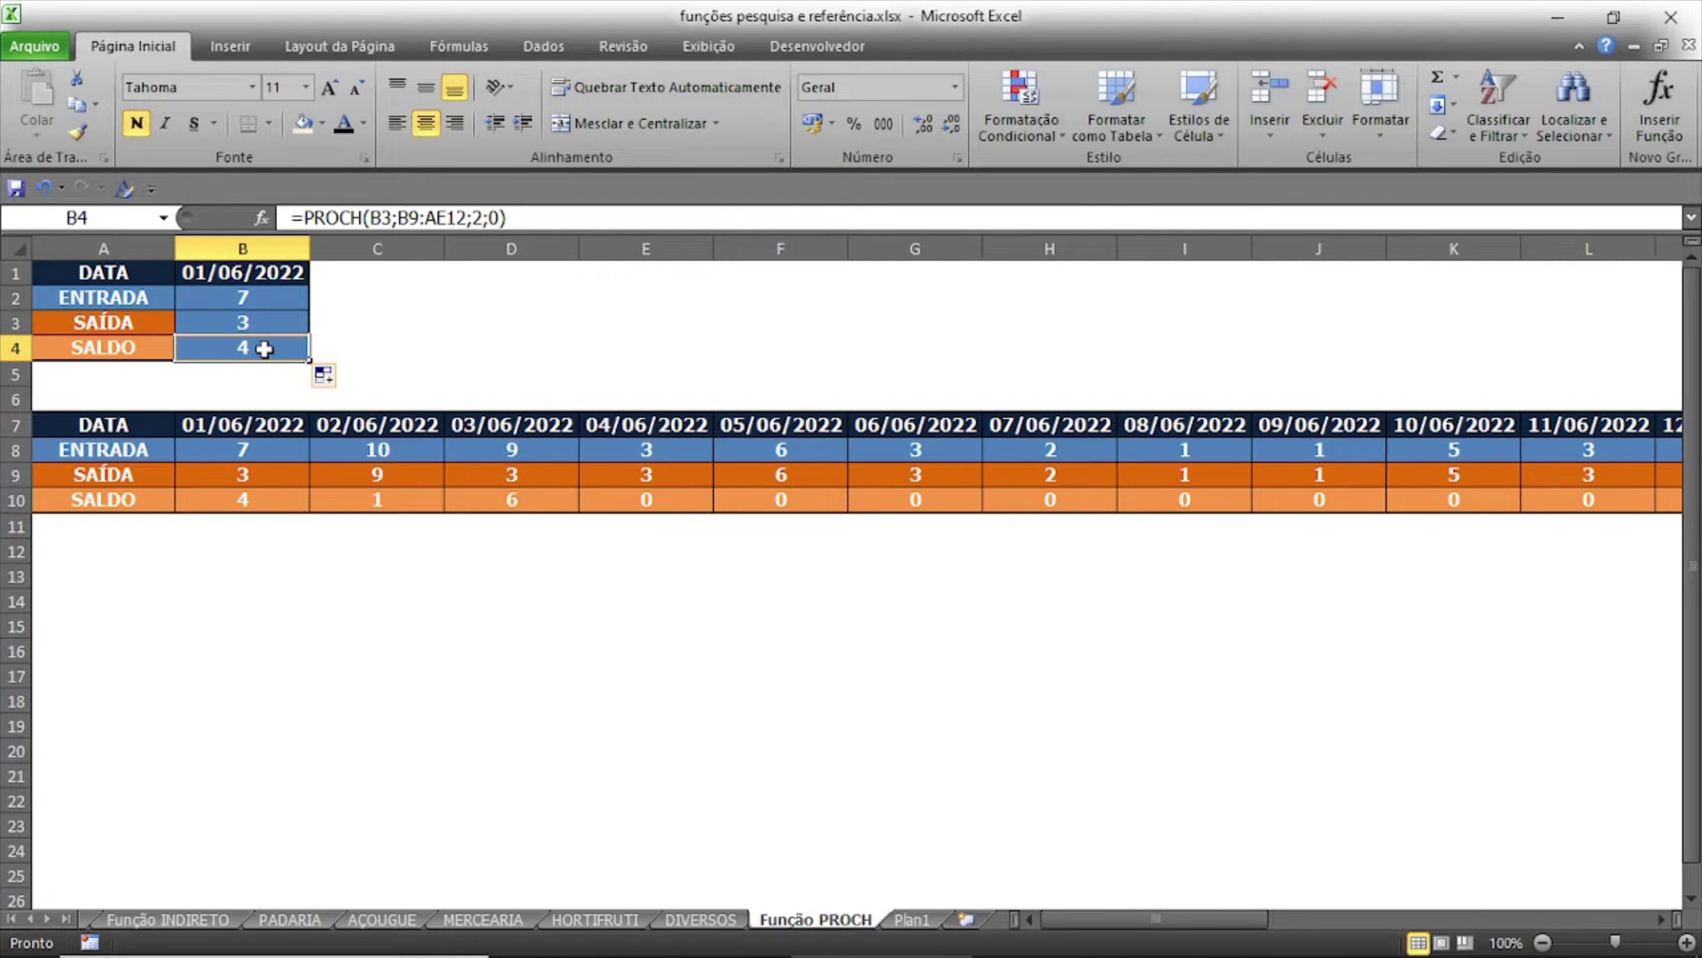
click(134, 322)
click(192, 322)
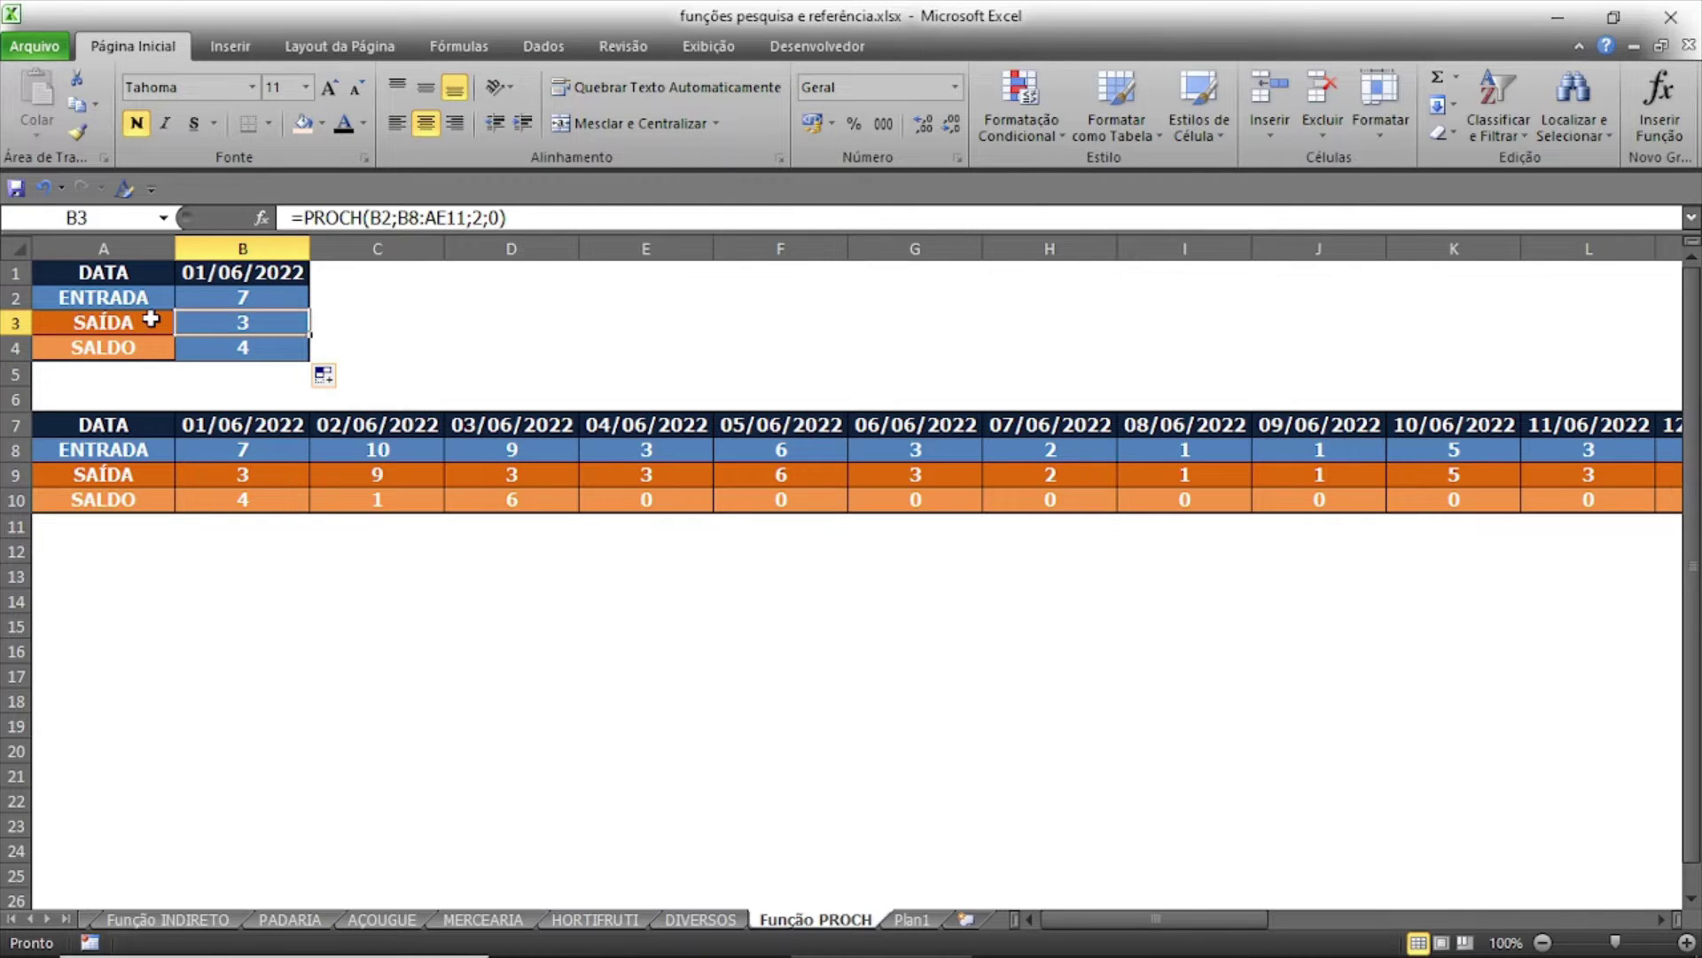
click(149, 321)
click(149, 346)
click(194, 322)
click(206, 343)
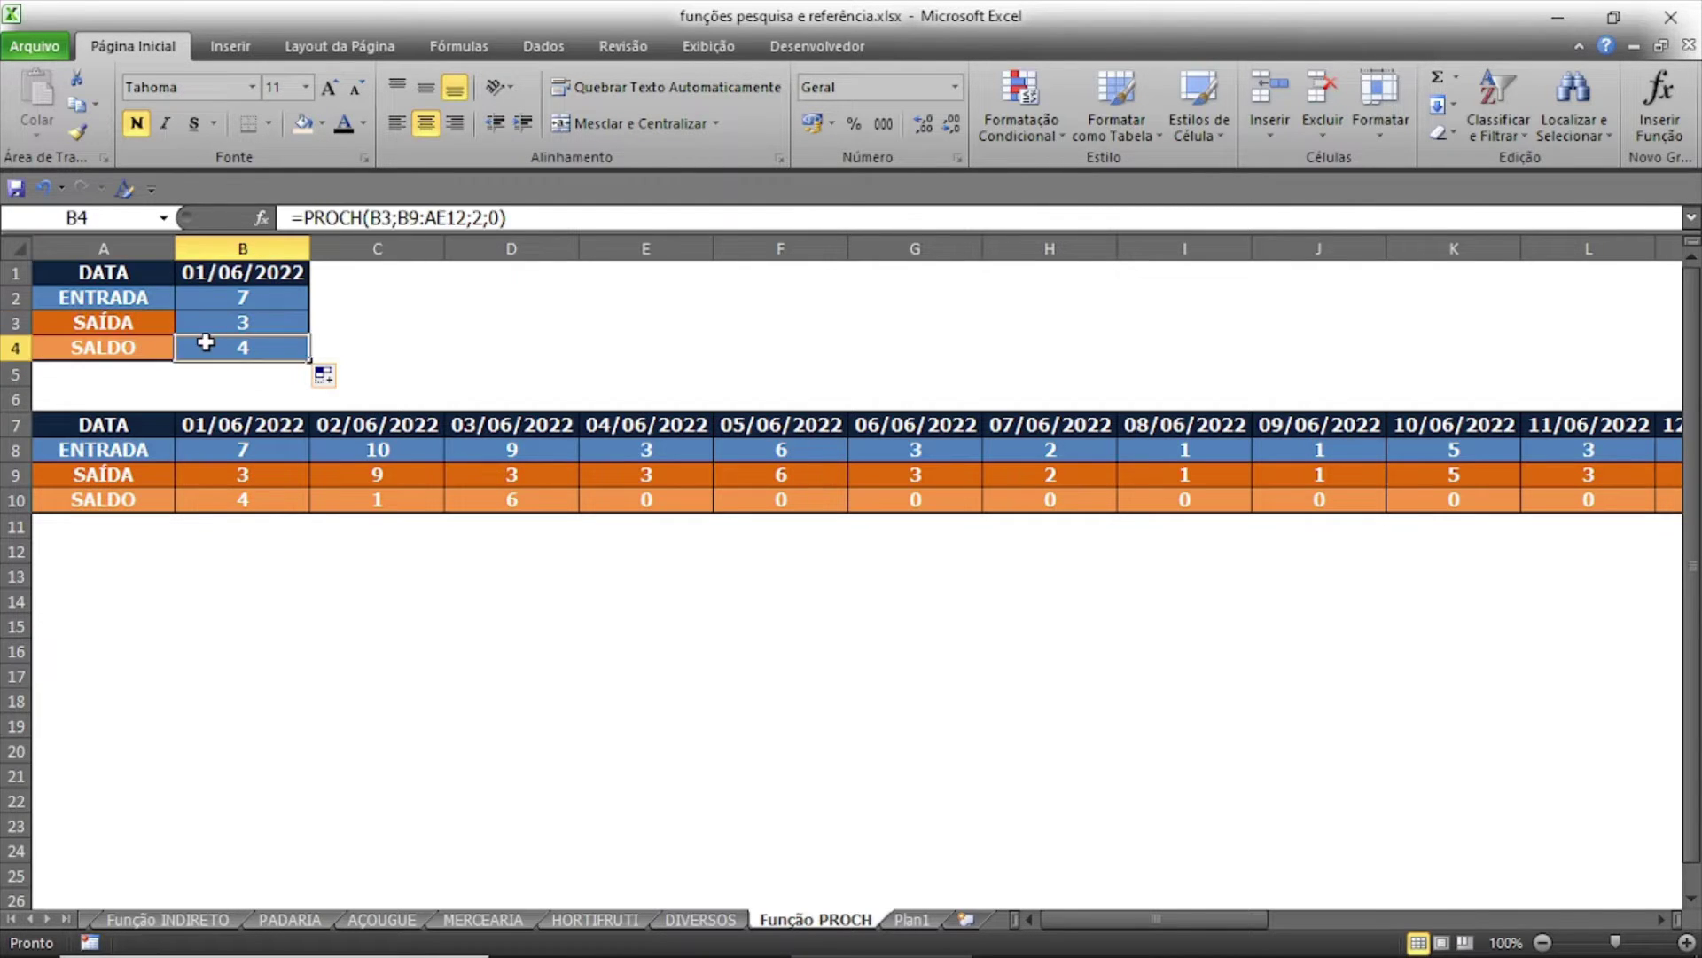
click(130, 326)
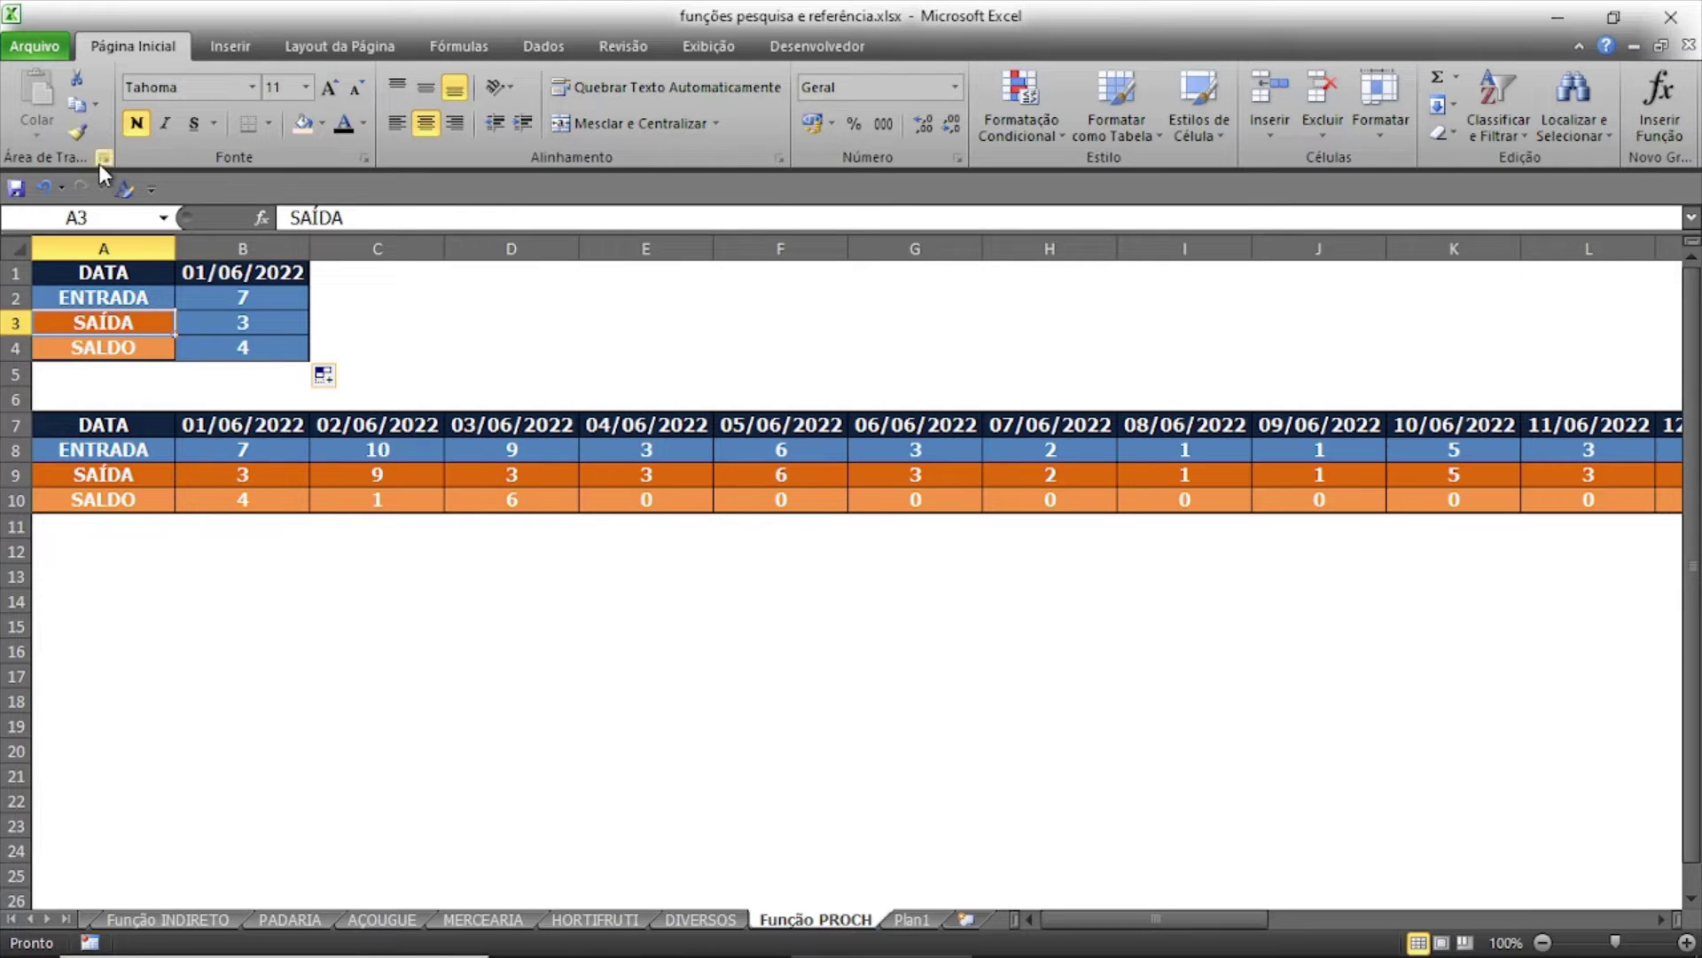
Copy the A3 and A4 label formatting onto B3 and B4, then select A1:B4.
click(80, 131)
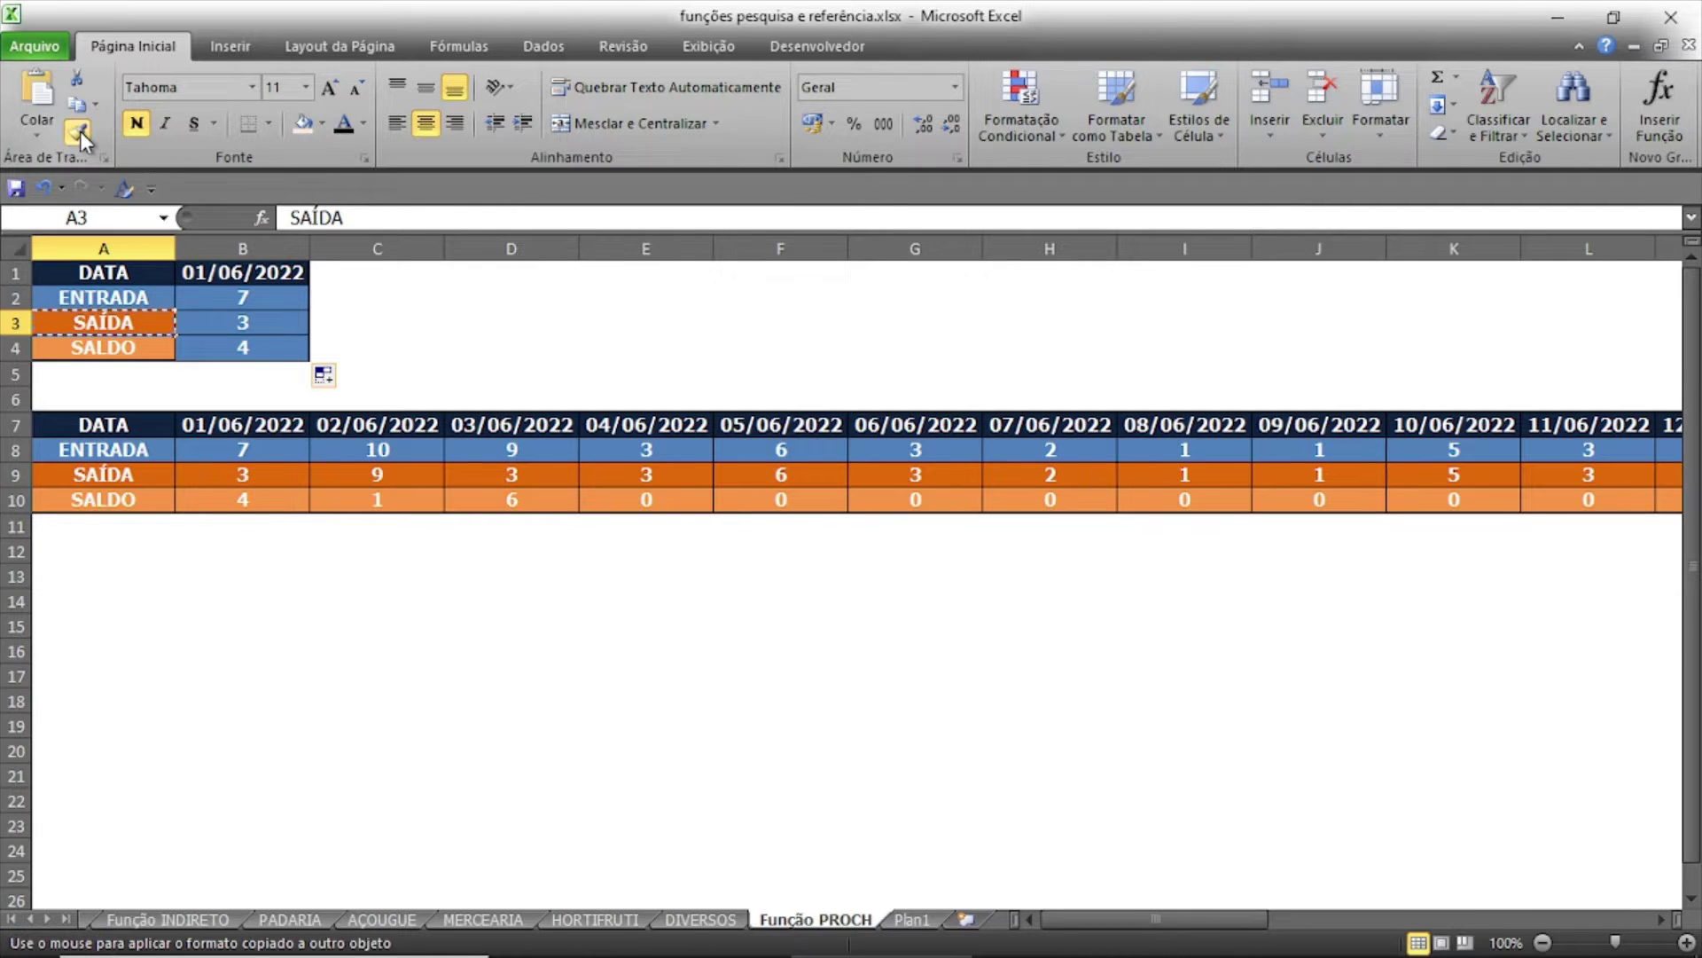
click(265, 325)
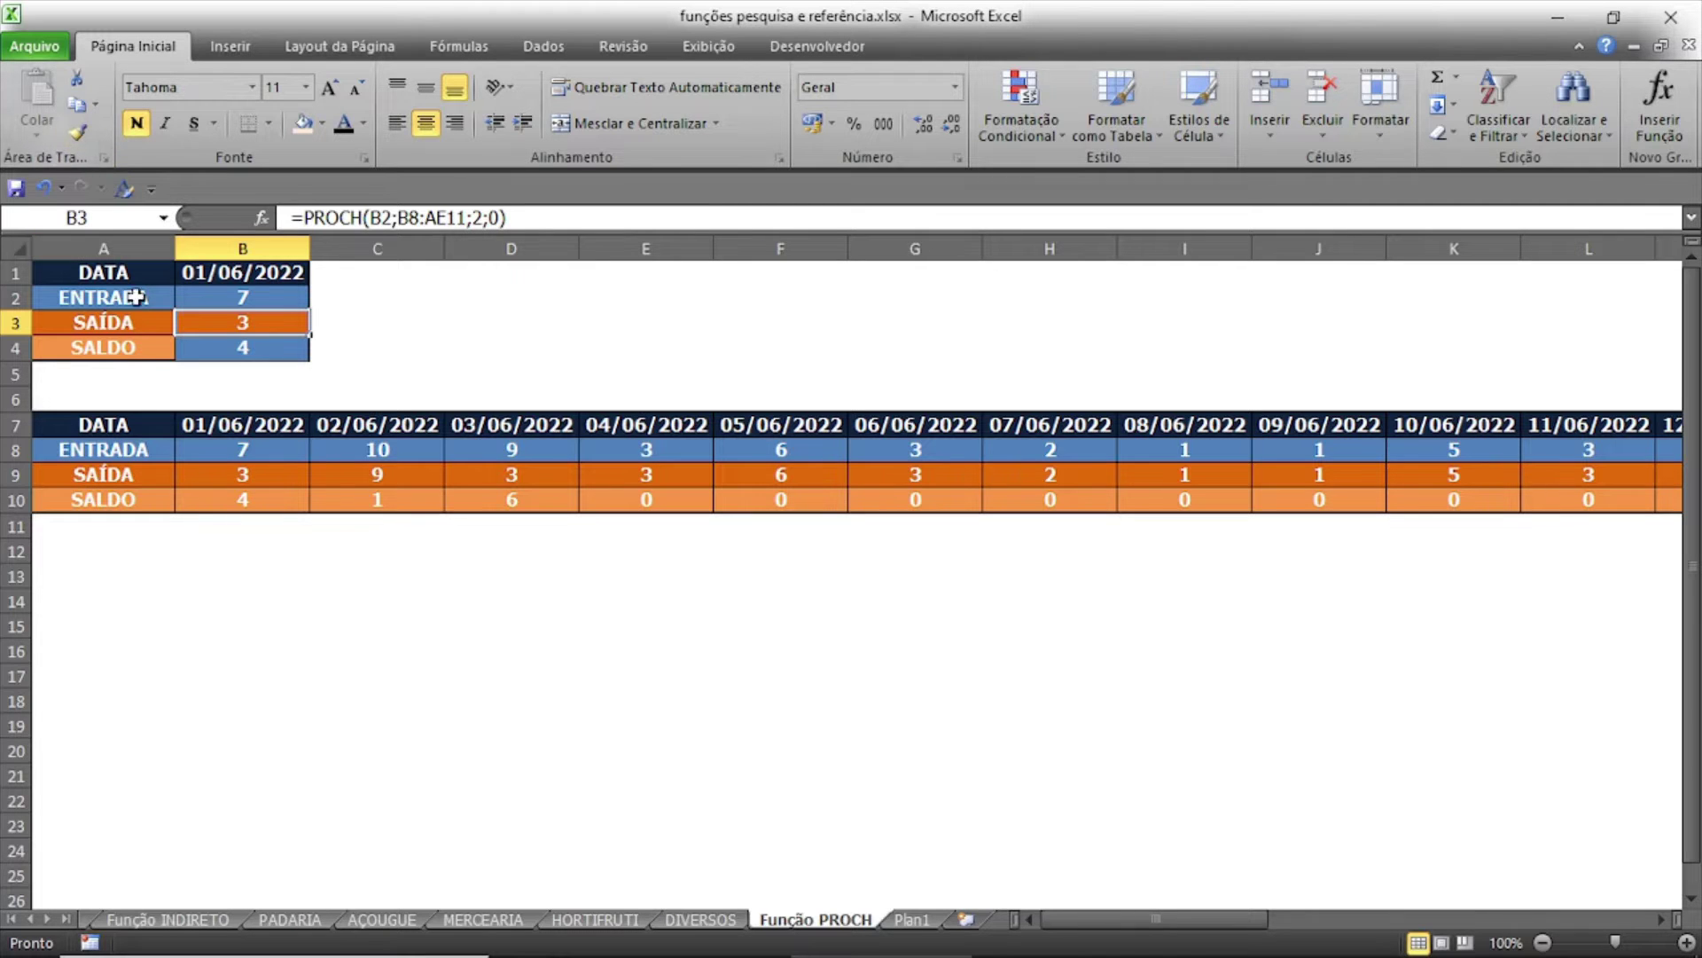
click(151, 349)
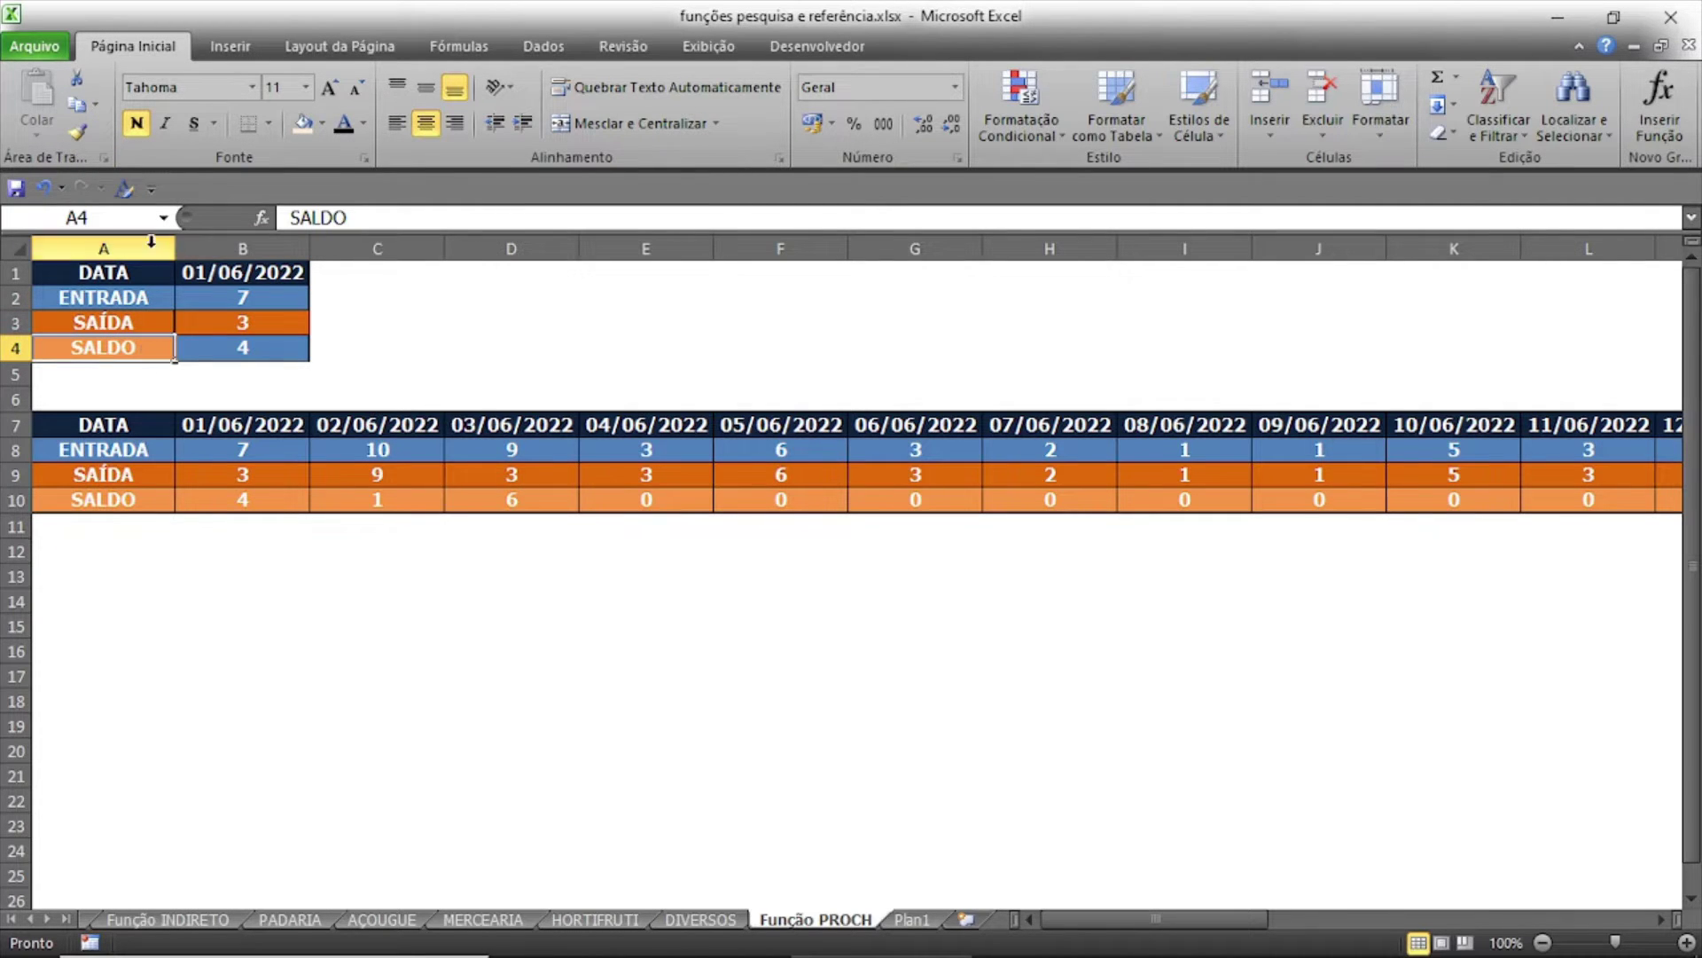
click(75, 133)
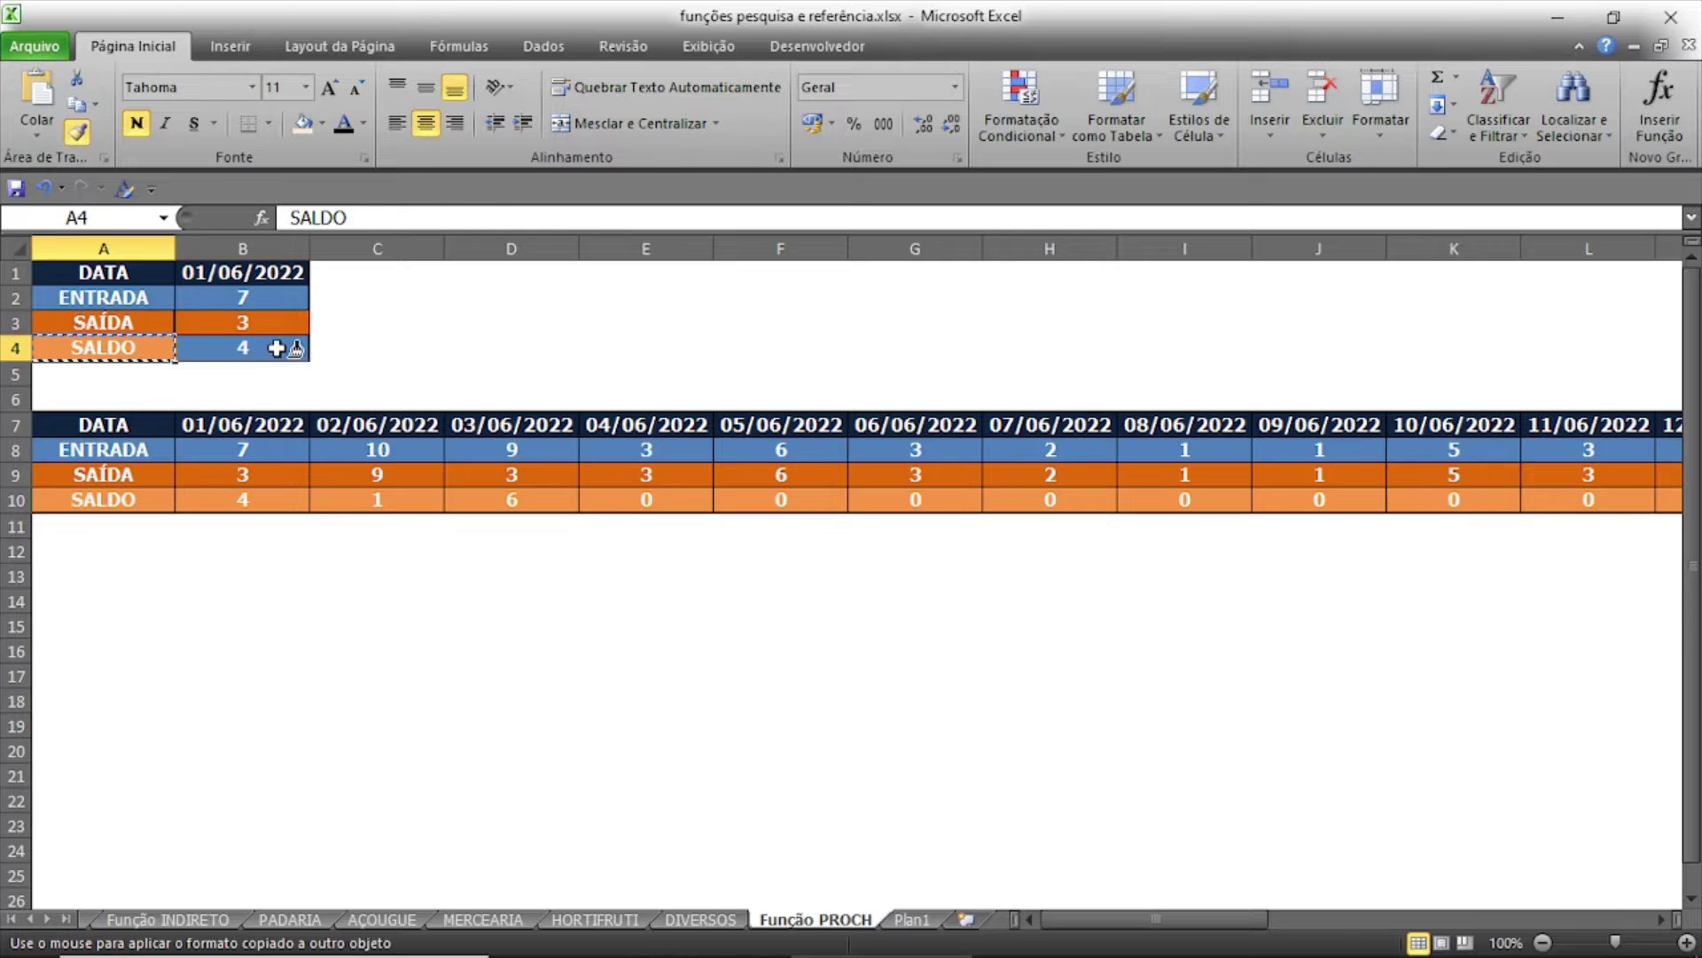
click(242, 348)
click(451, 347)
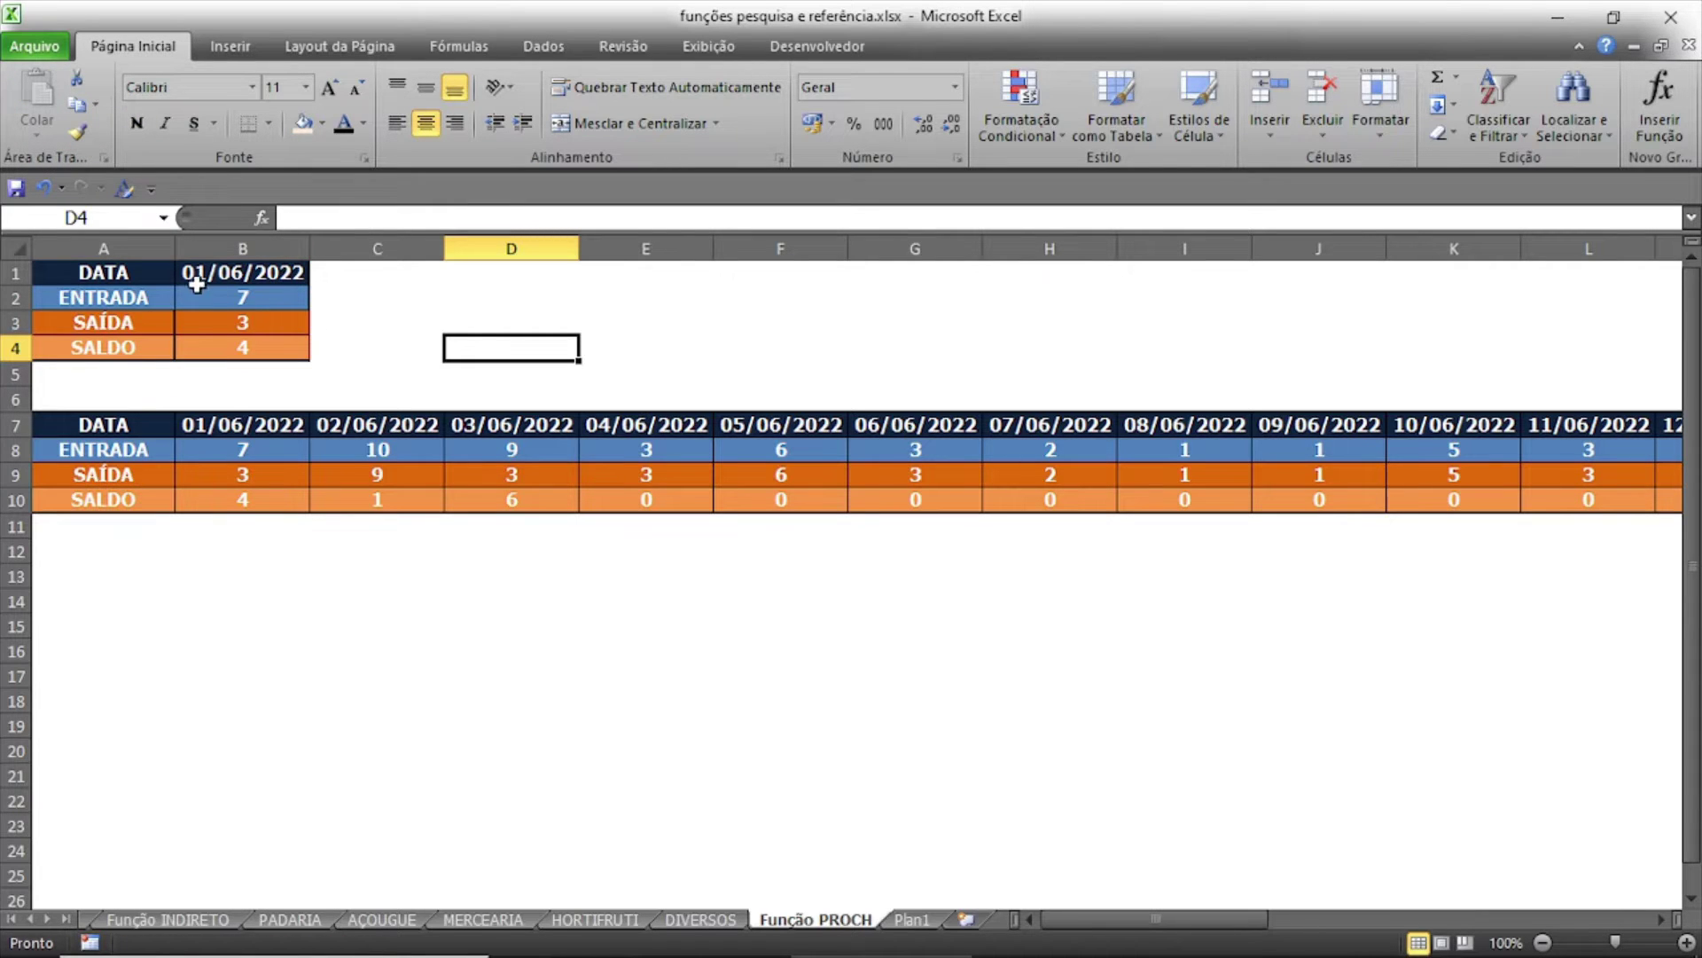
drag(104, 264, 204, 346)
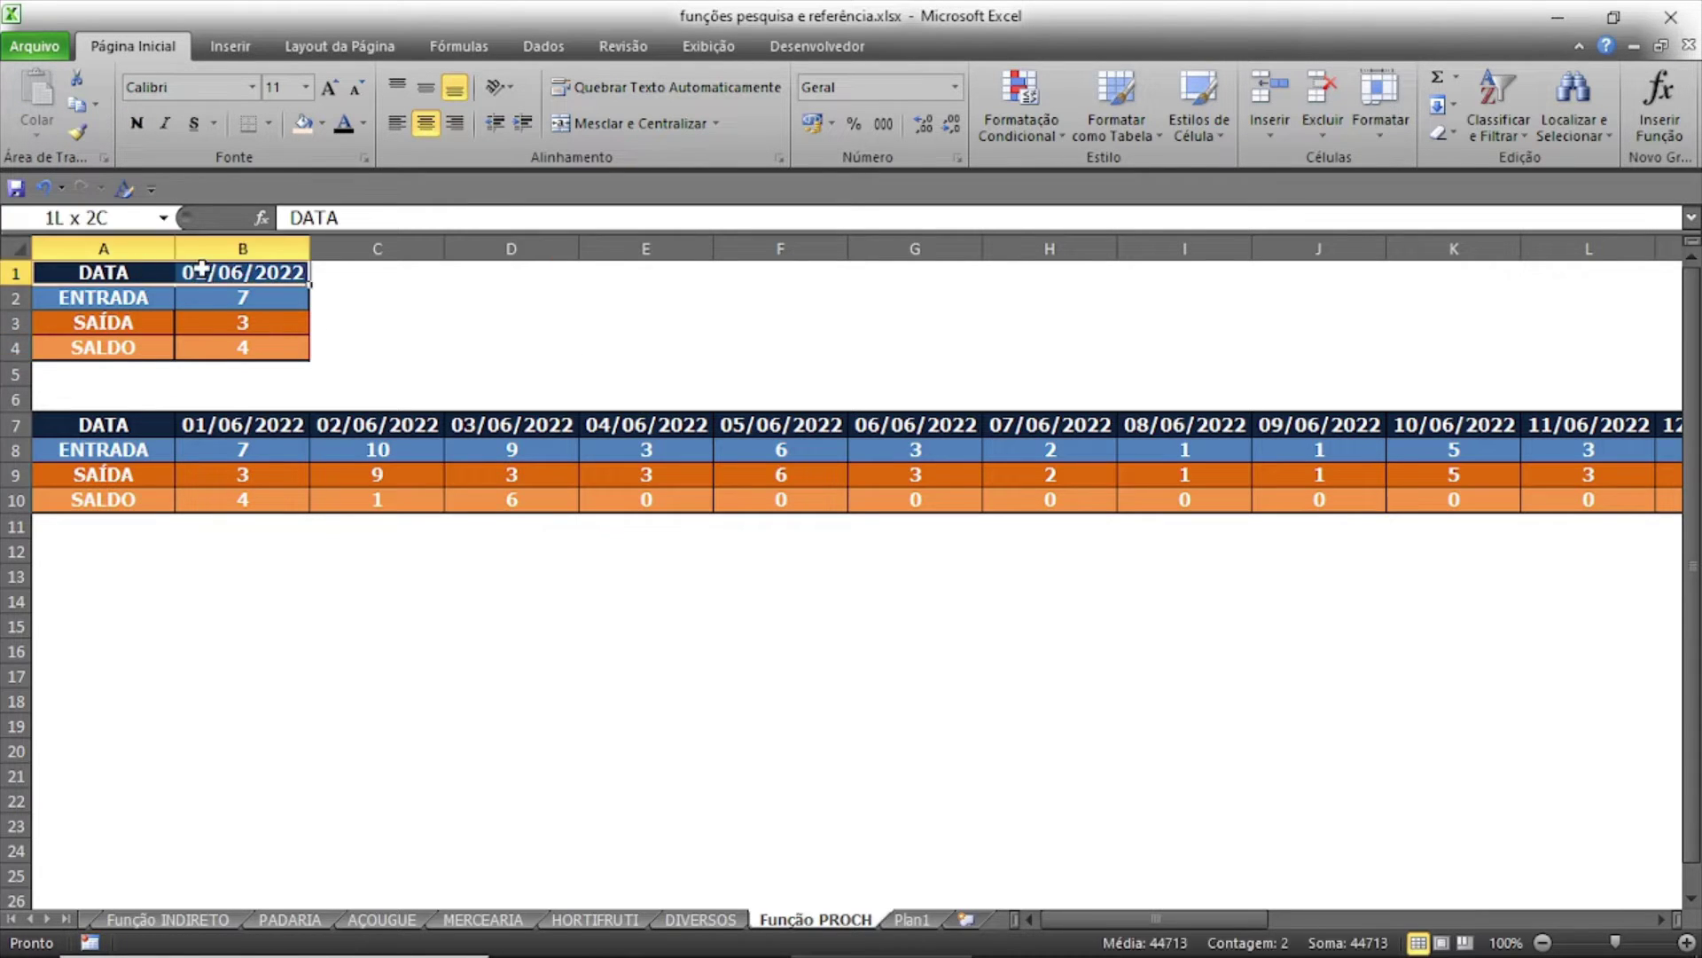
Give A1:B4 thin outline (Contorno) and inside (Interna) borders through Formatar Células.
right_click(208, 335)
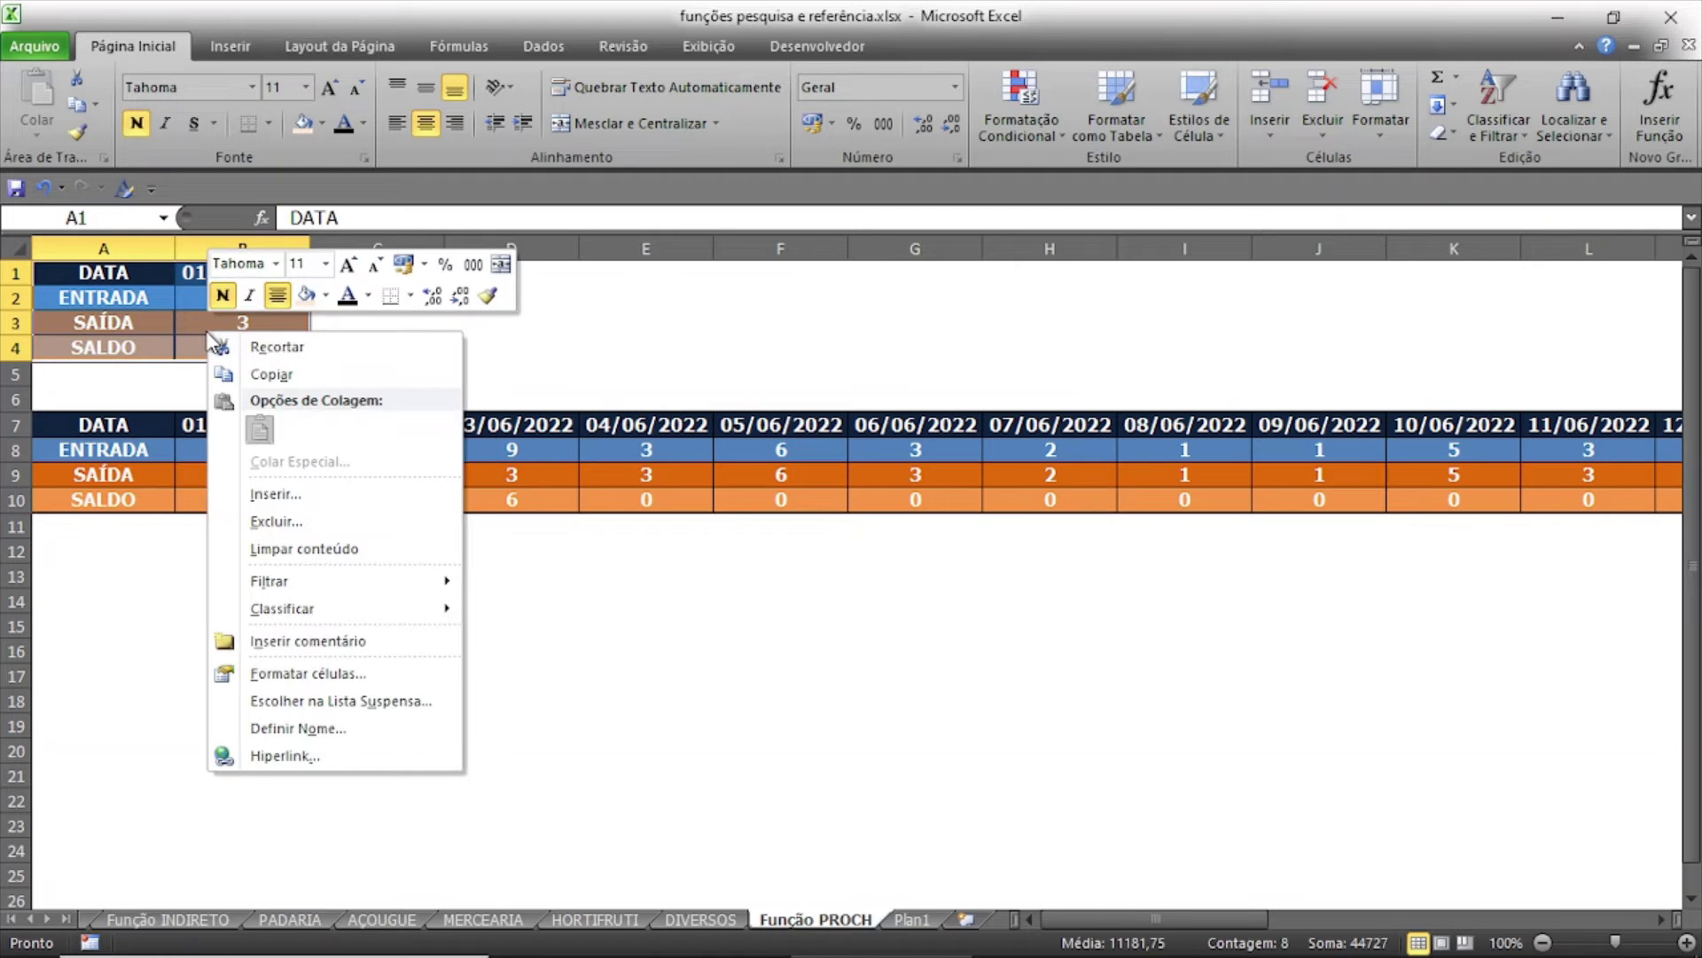
click(333, 674)
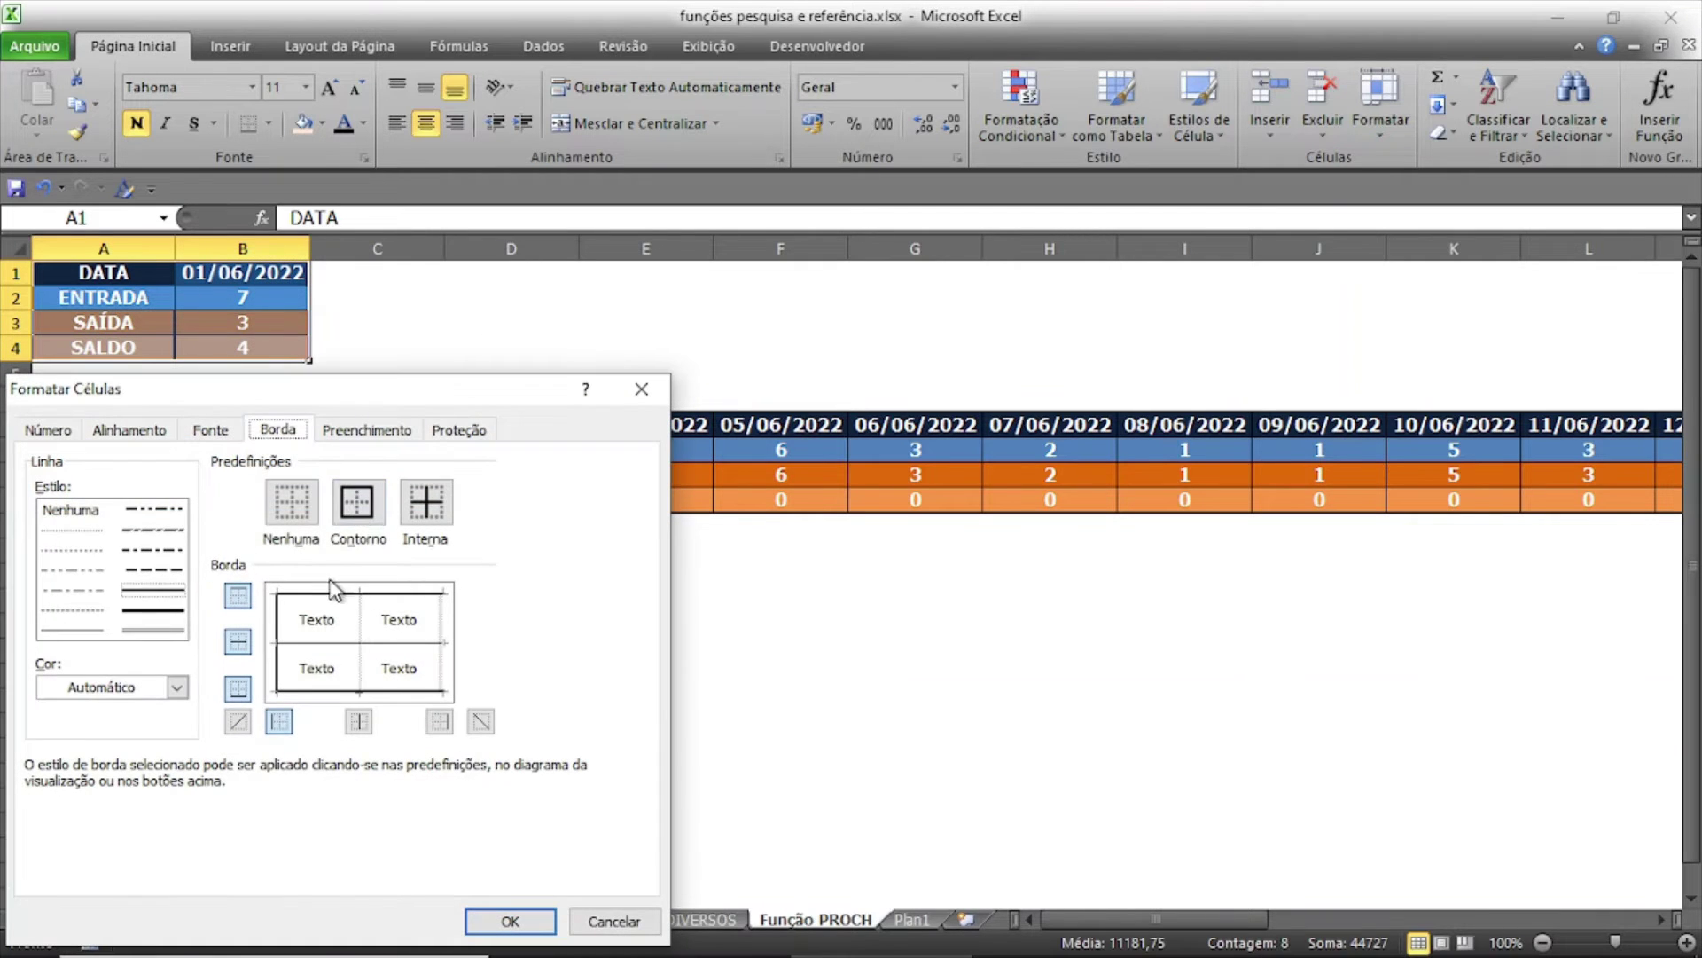
click(357, 502)
click(81, 631)
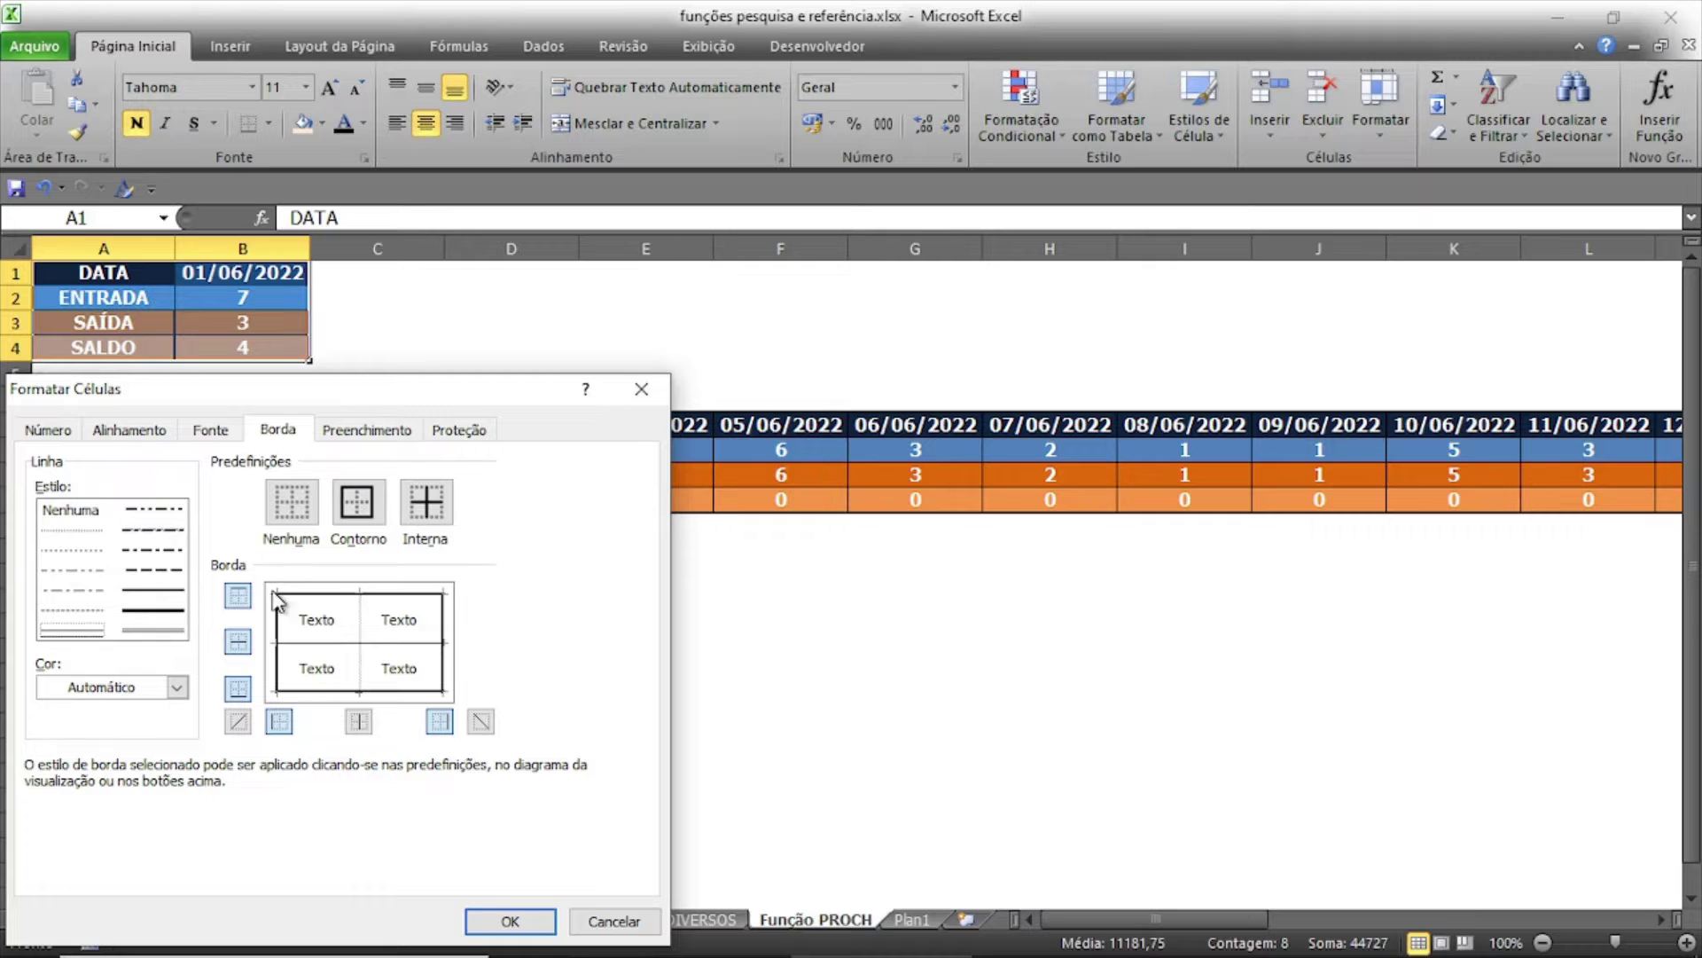
click(426, 502)
click(523, 930)
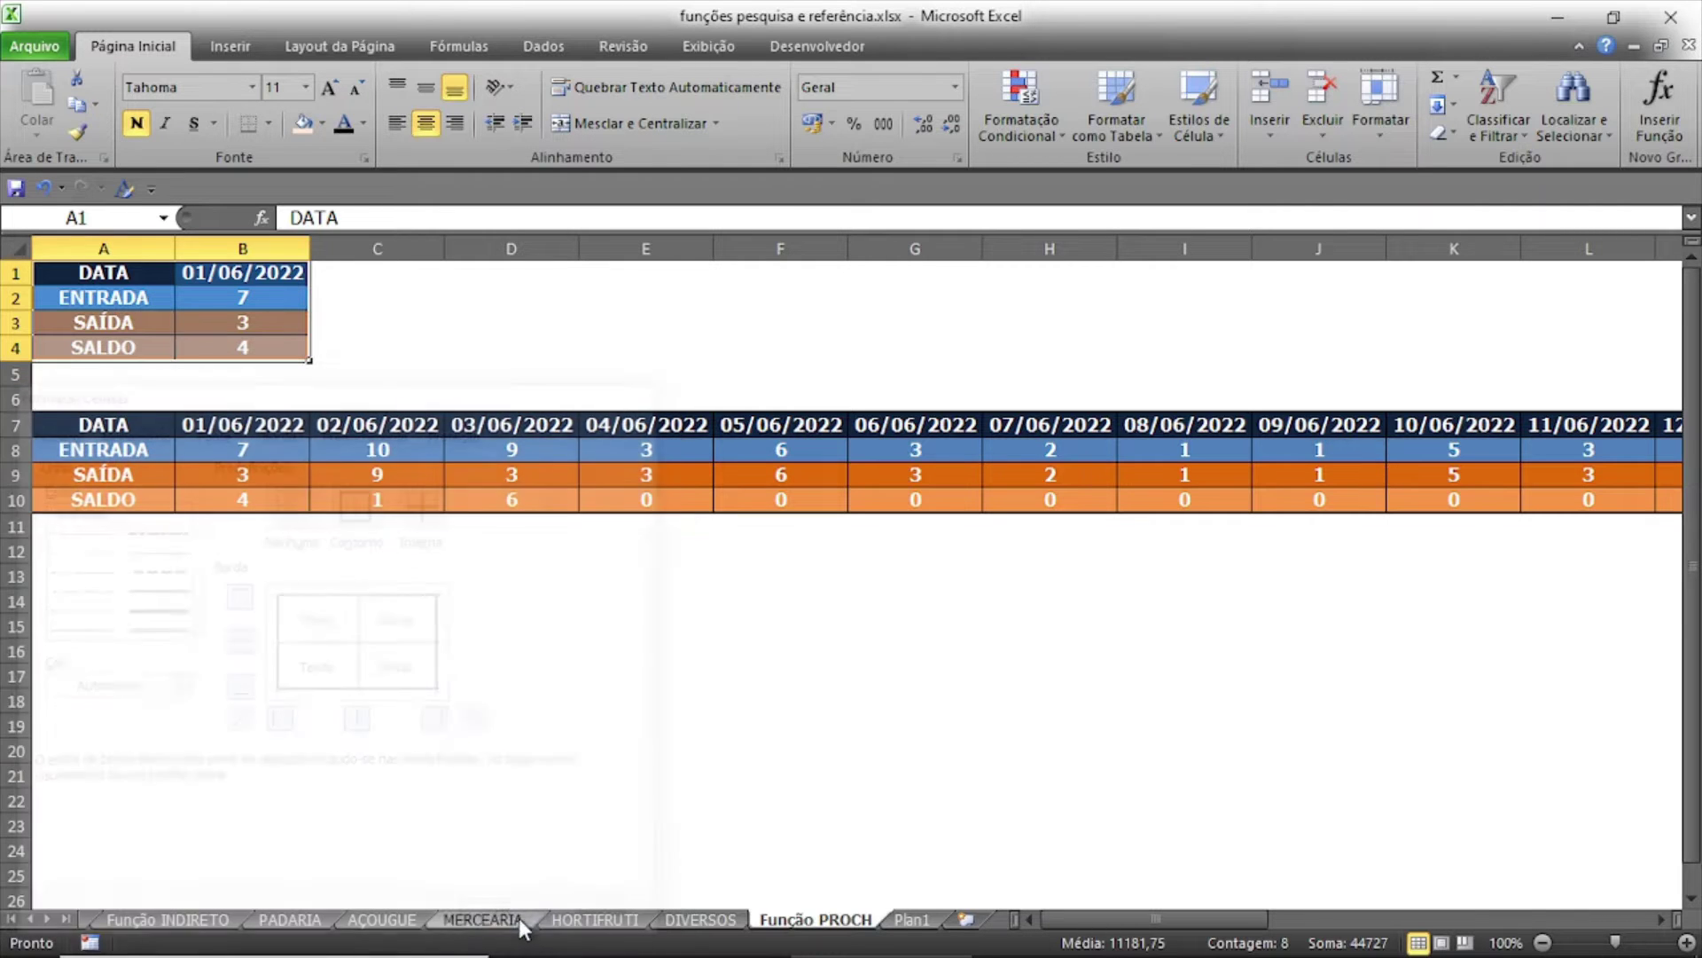
Change the B1 date to 02/06/2022.
click(483, 335)
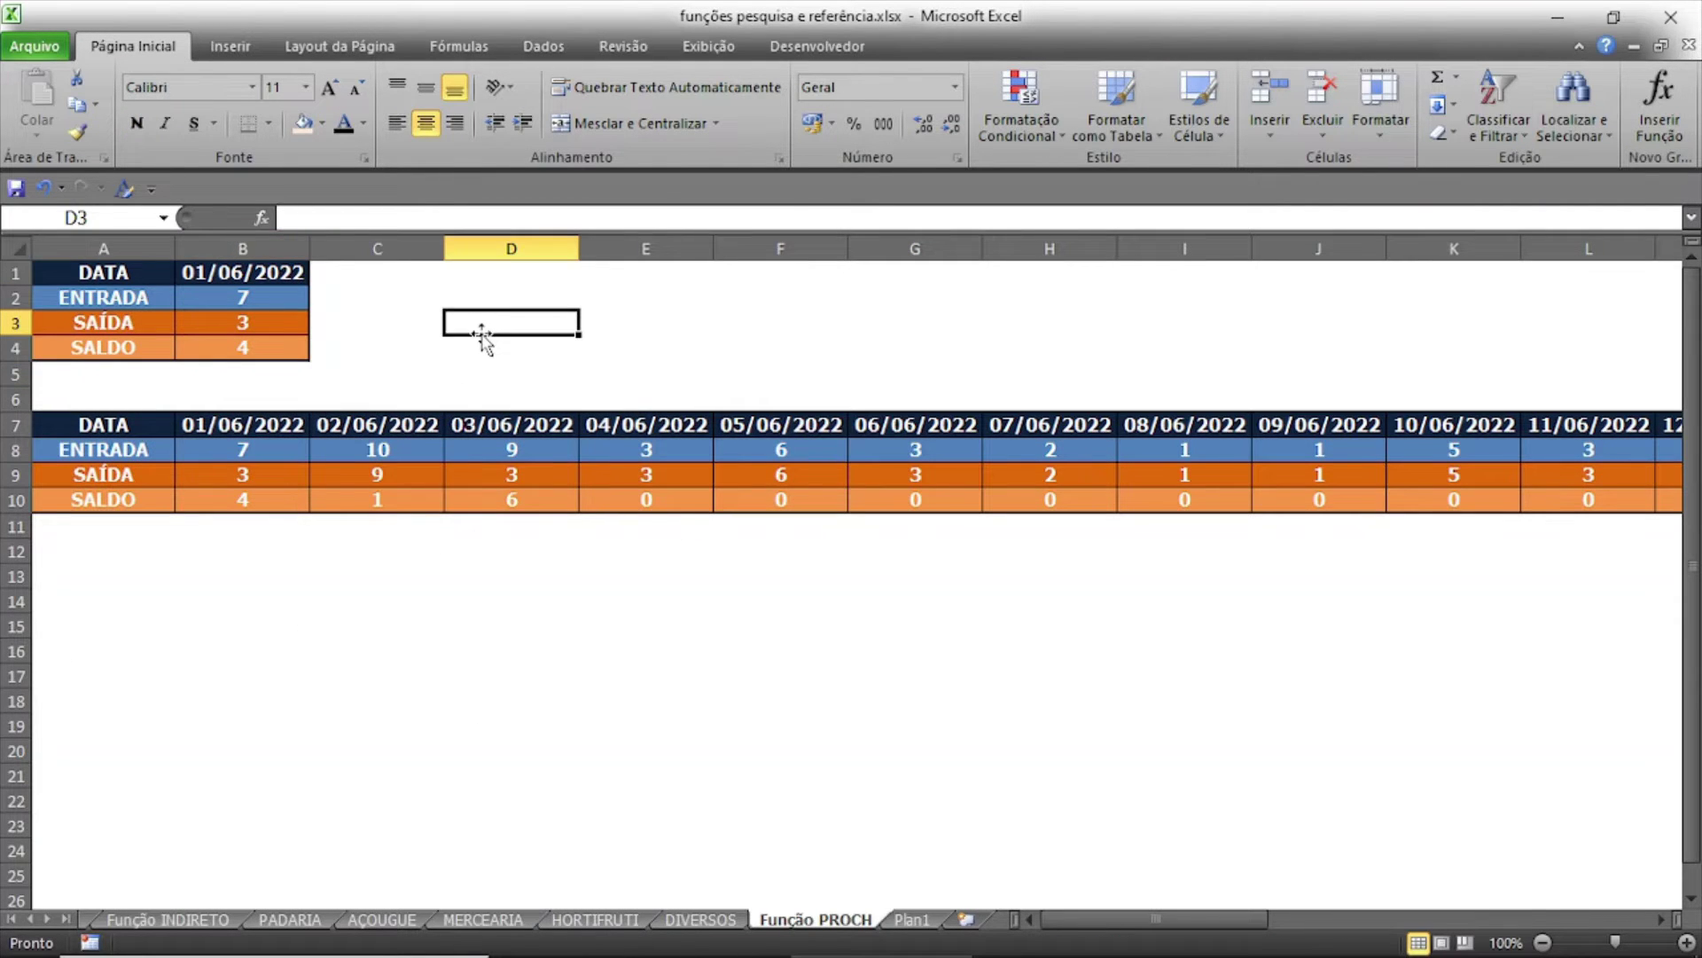
click(258, 274)
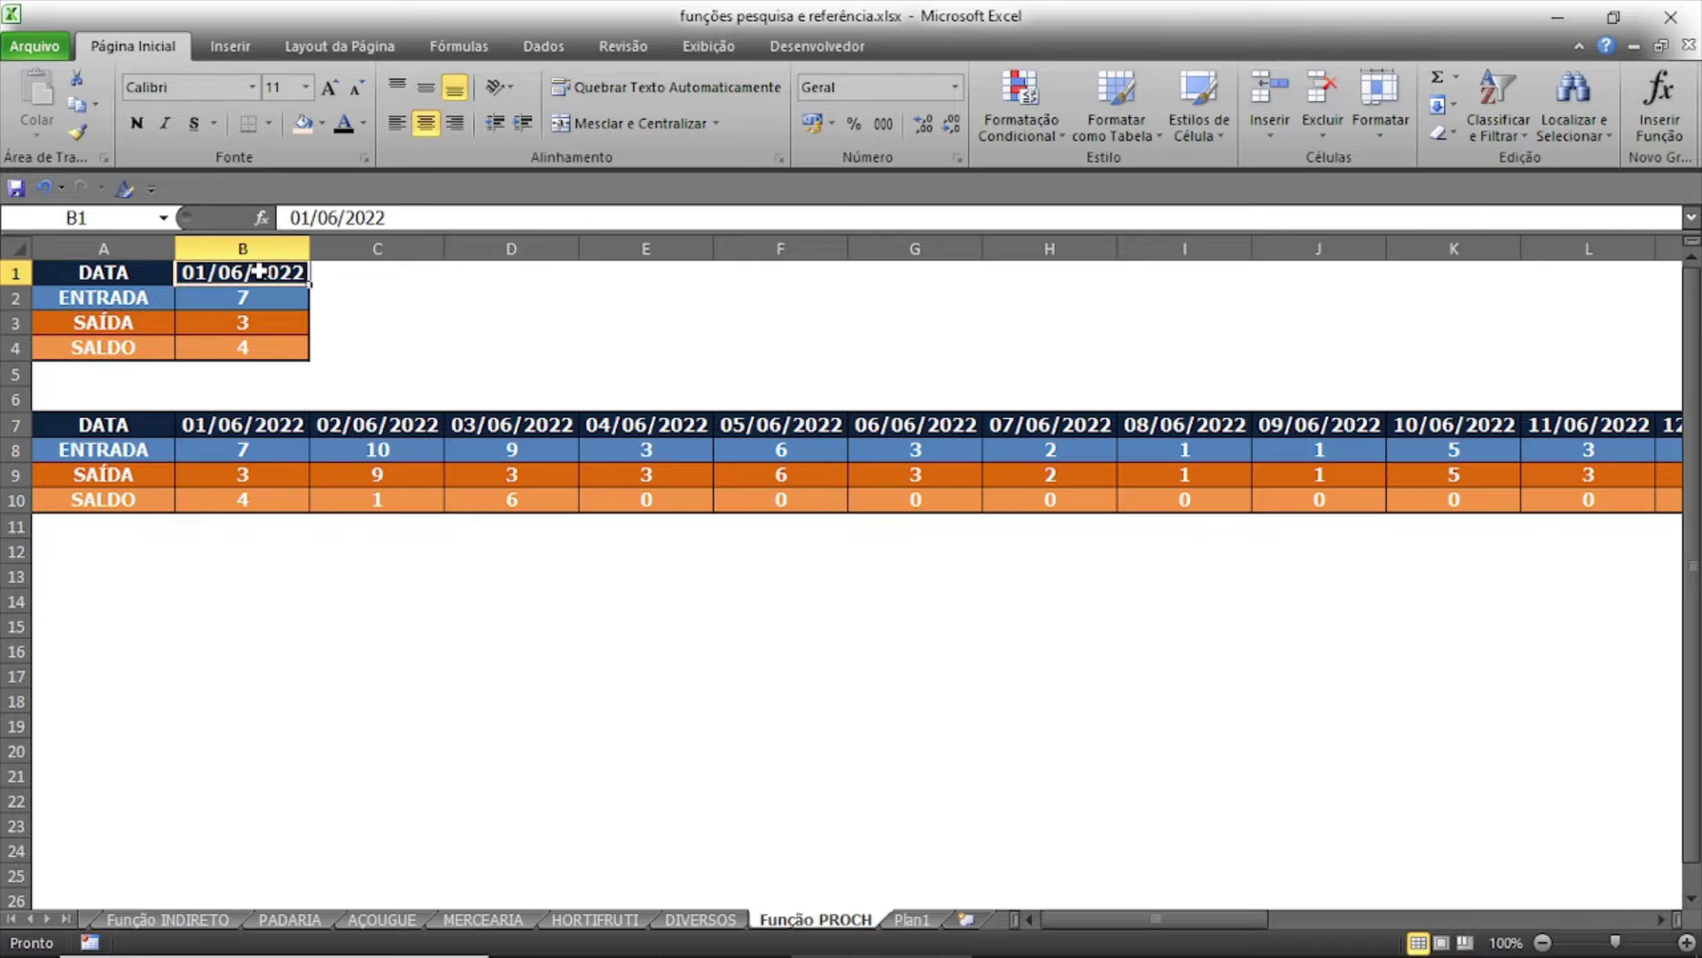
click(286, 217)
key(Delete)
key(Delete)
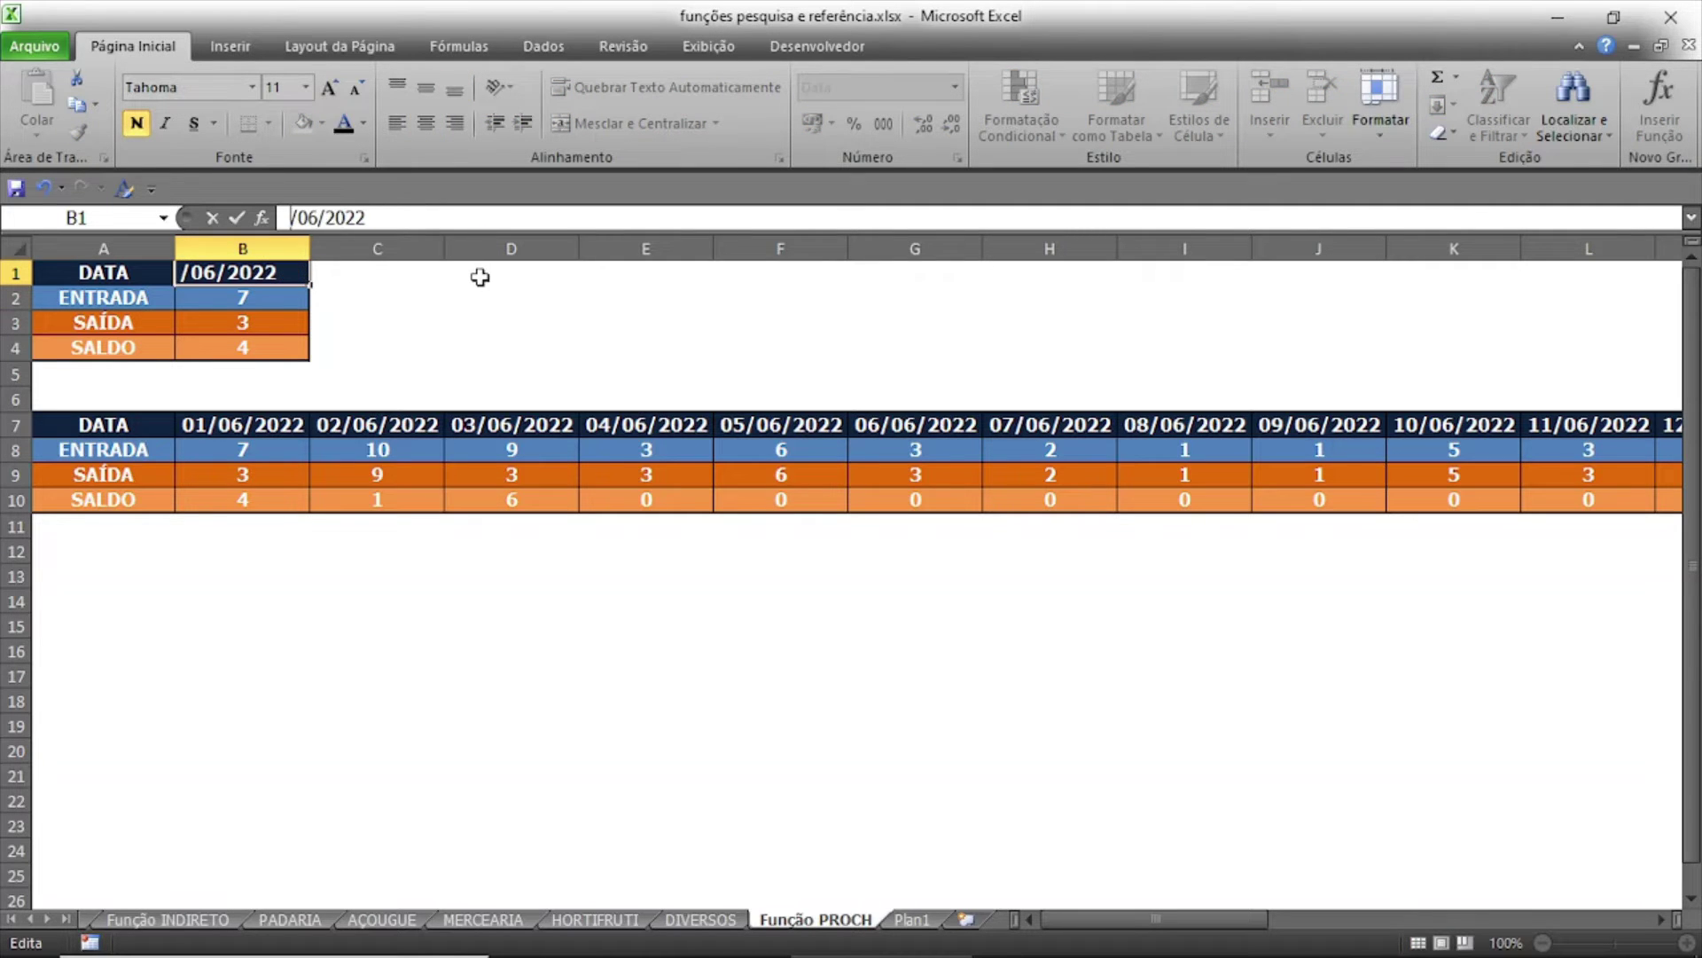
text(02)
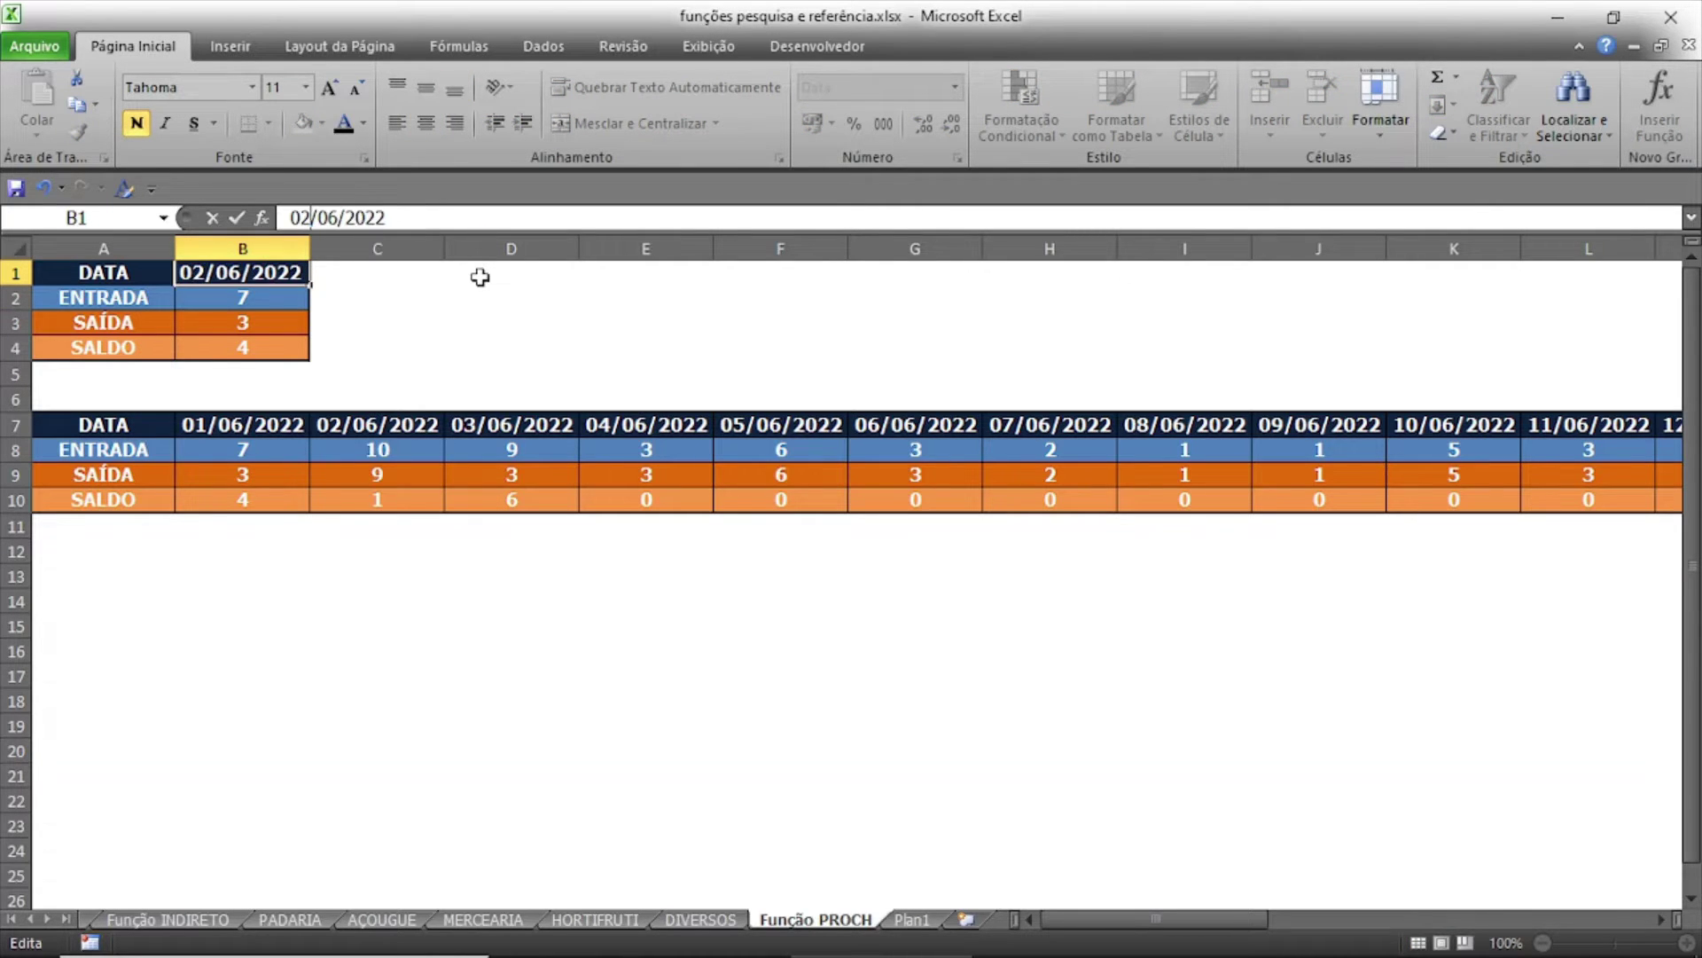
key(Return)
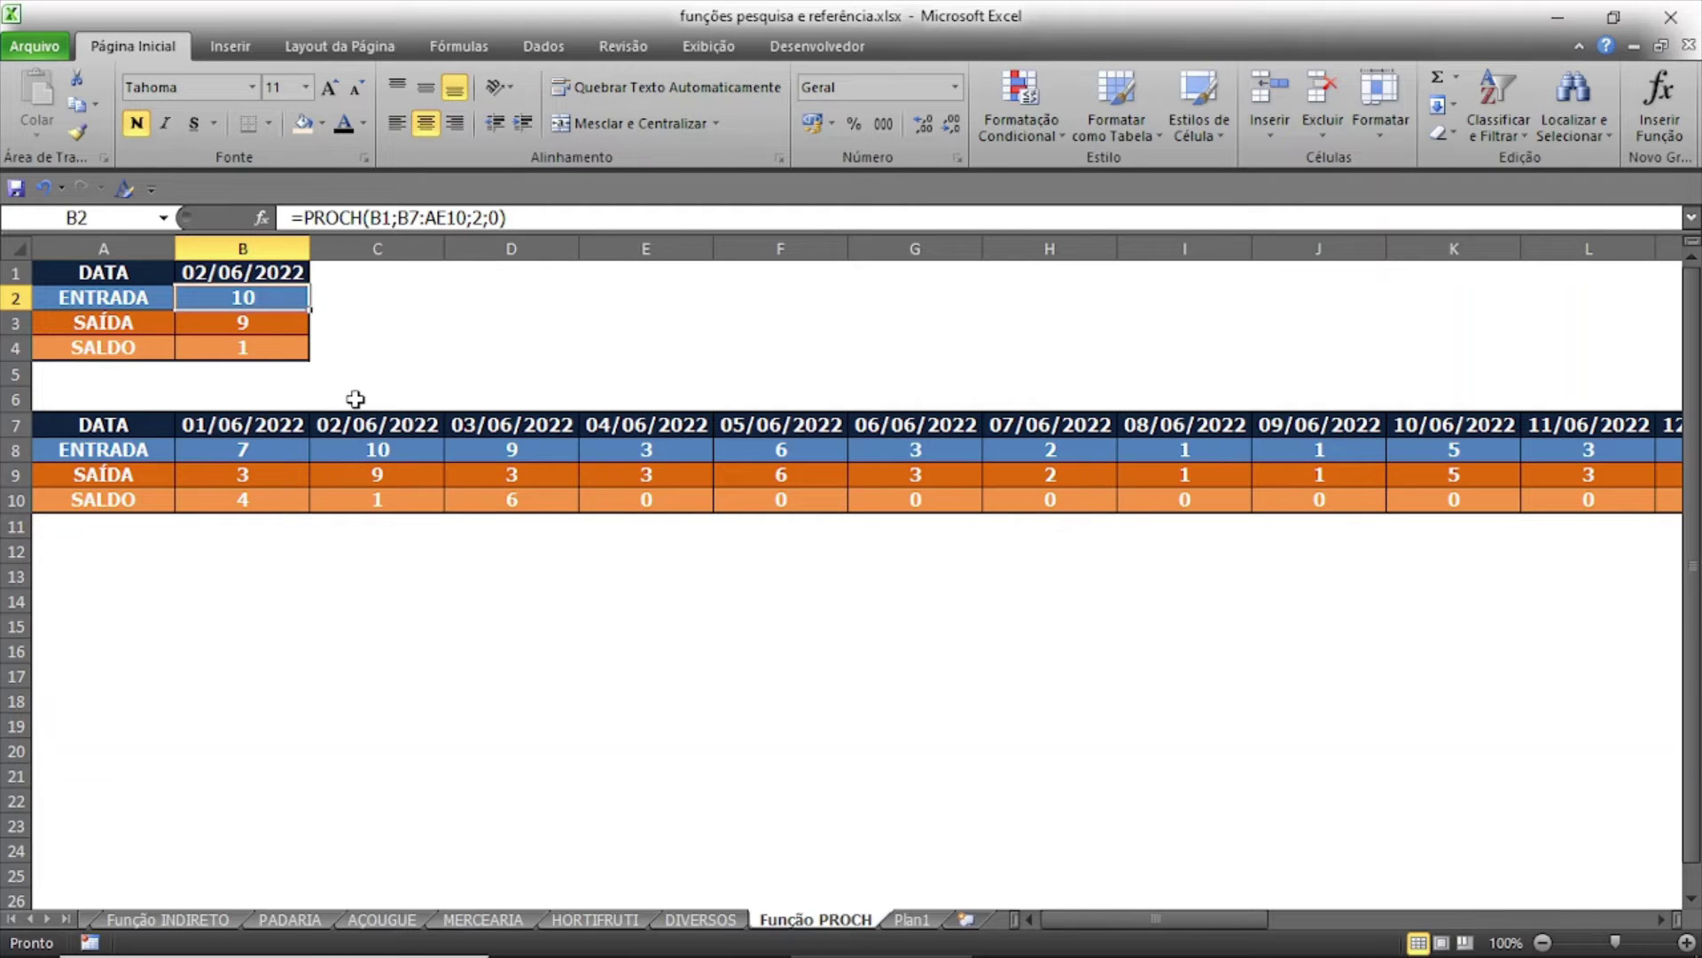
Change the B1 date to 30/06/2022, updating the lookups to 3, 3 and 4.
click(261, 271)
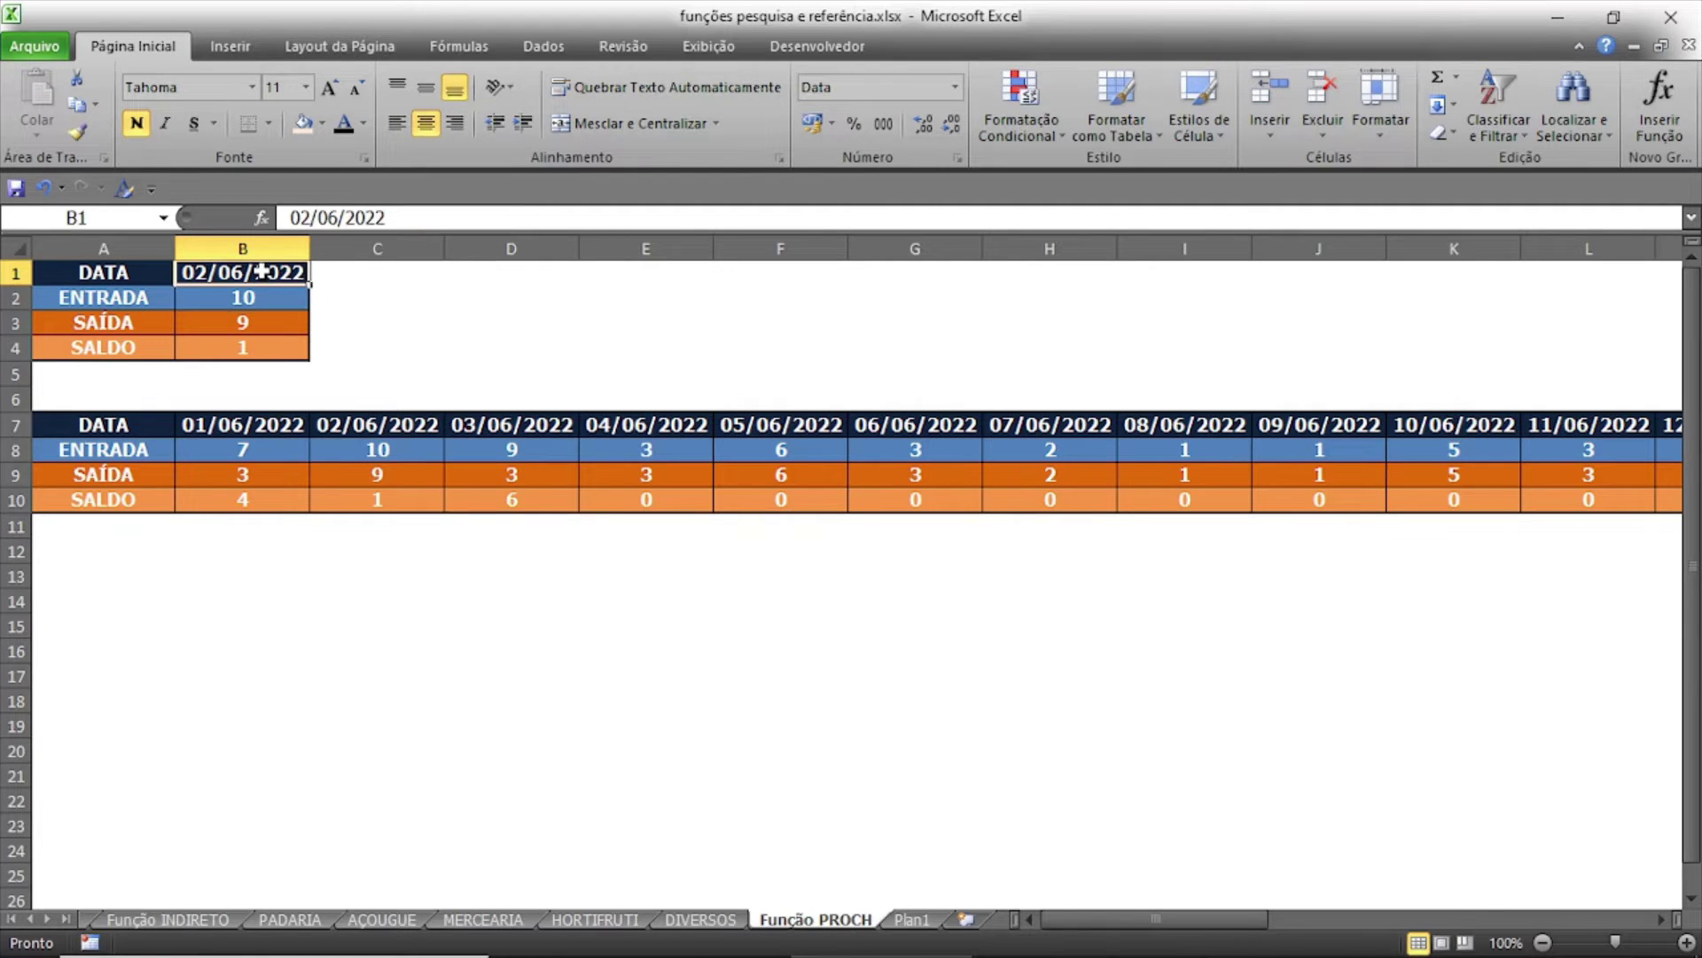
click(292, 217)
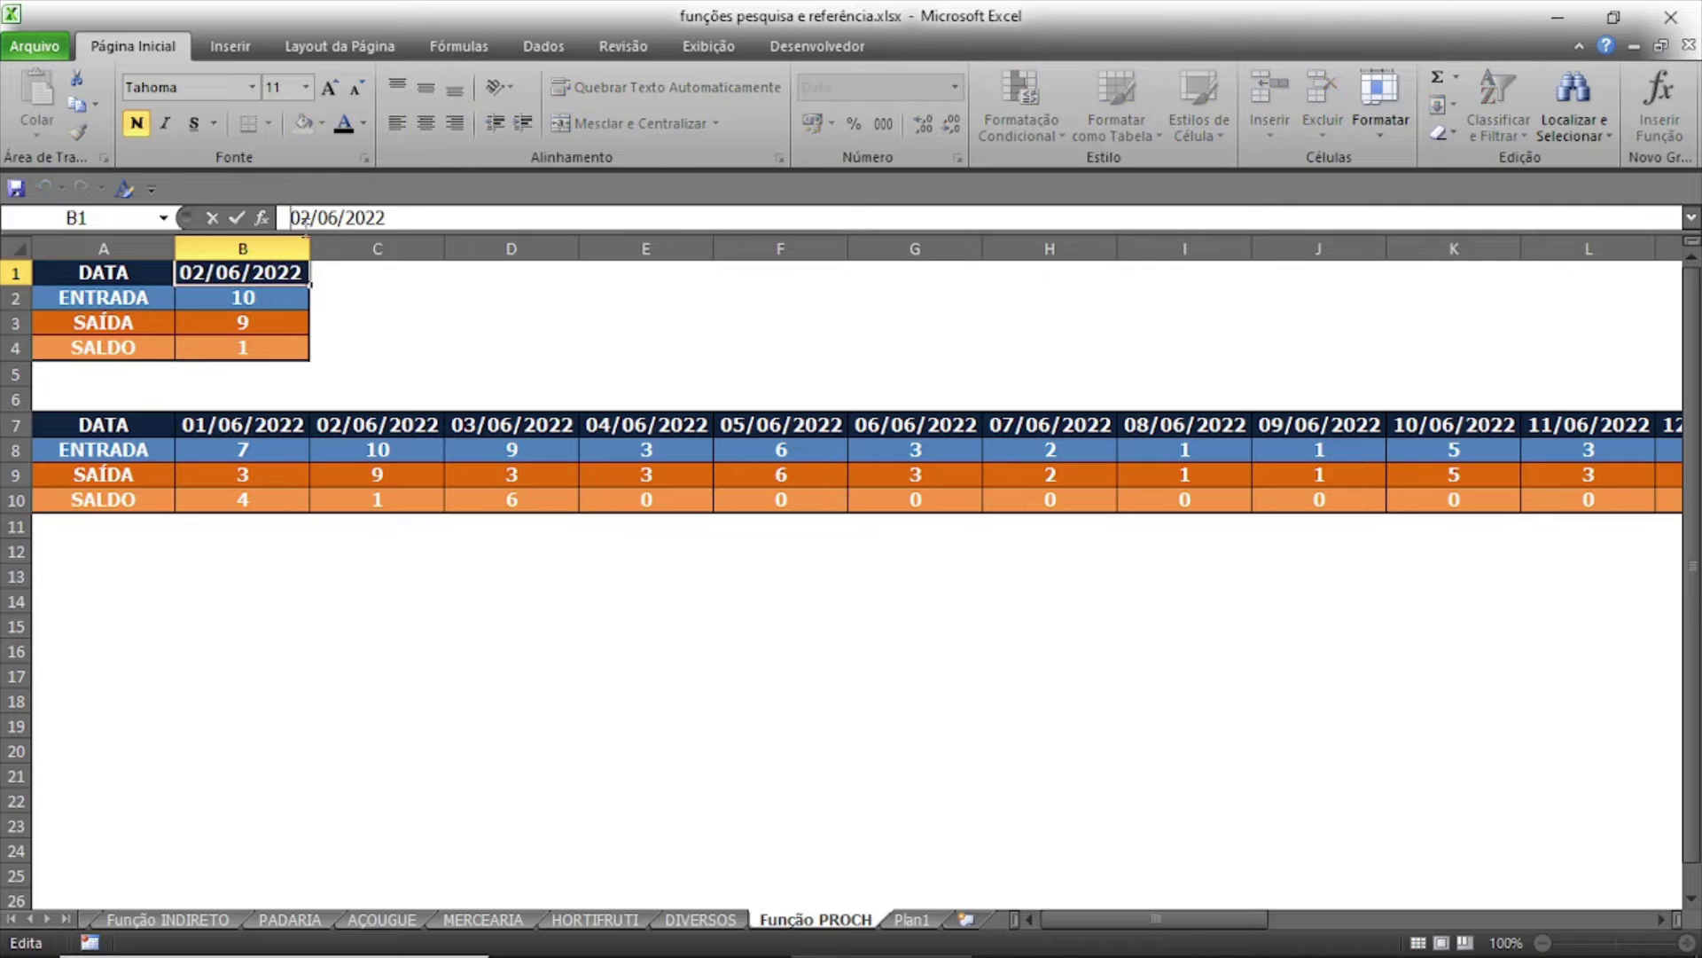
key(Delete)
key(Delete)
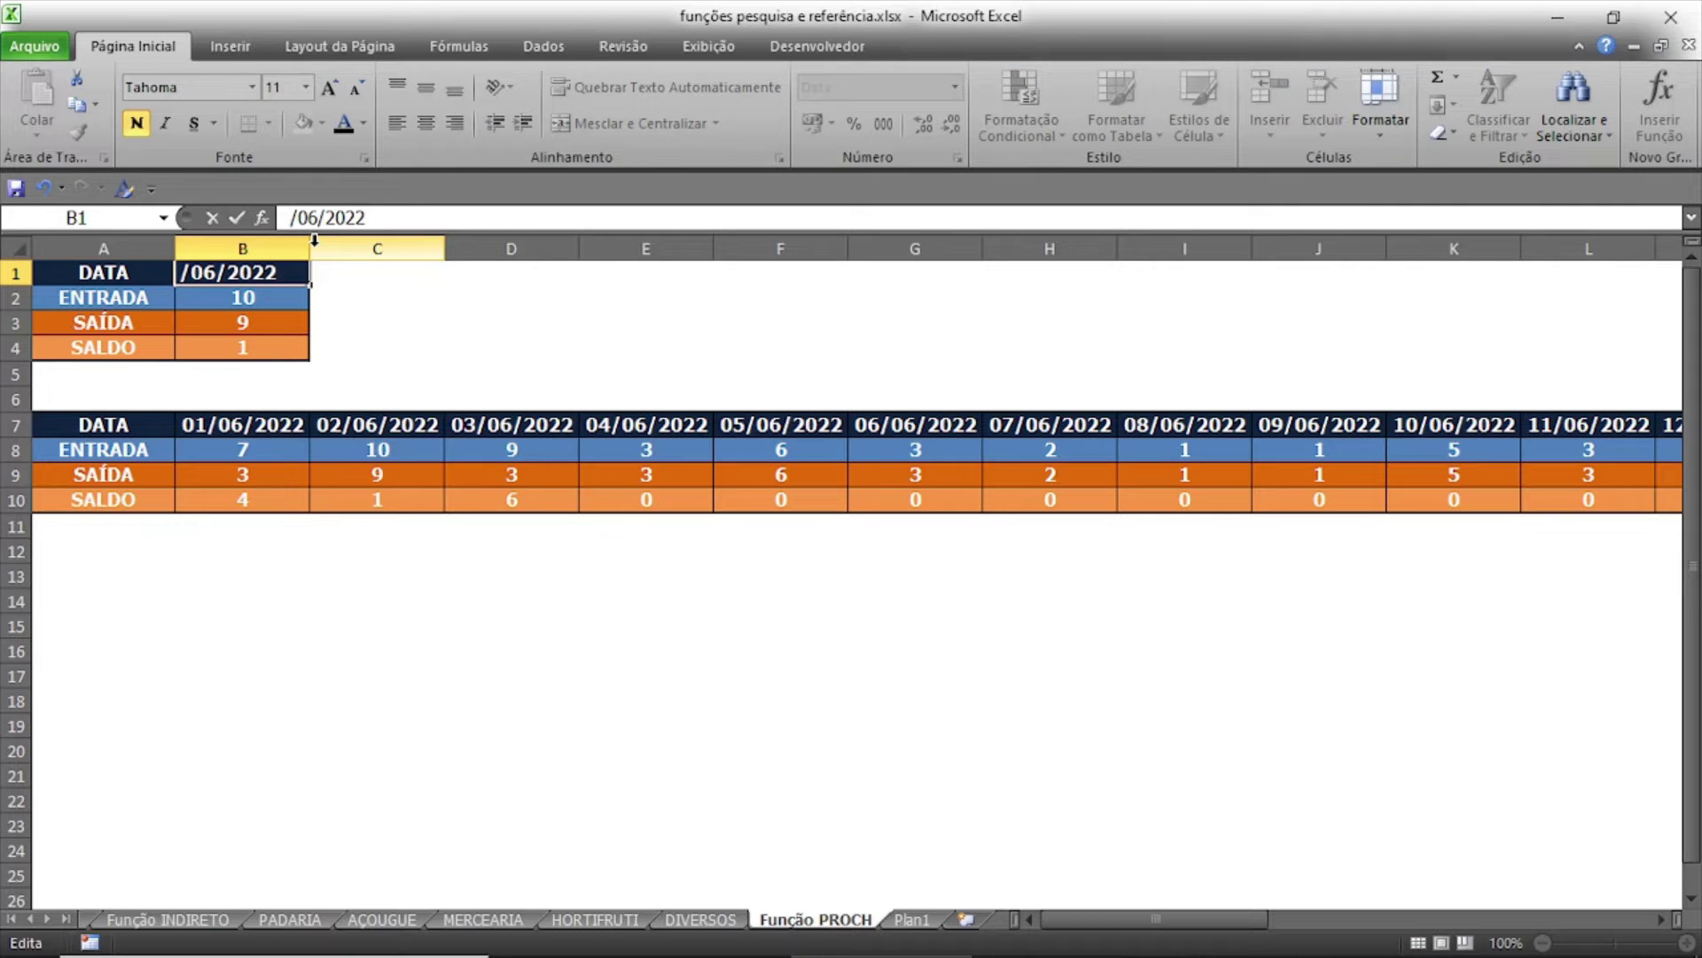
text(30)
key(Return)
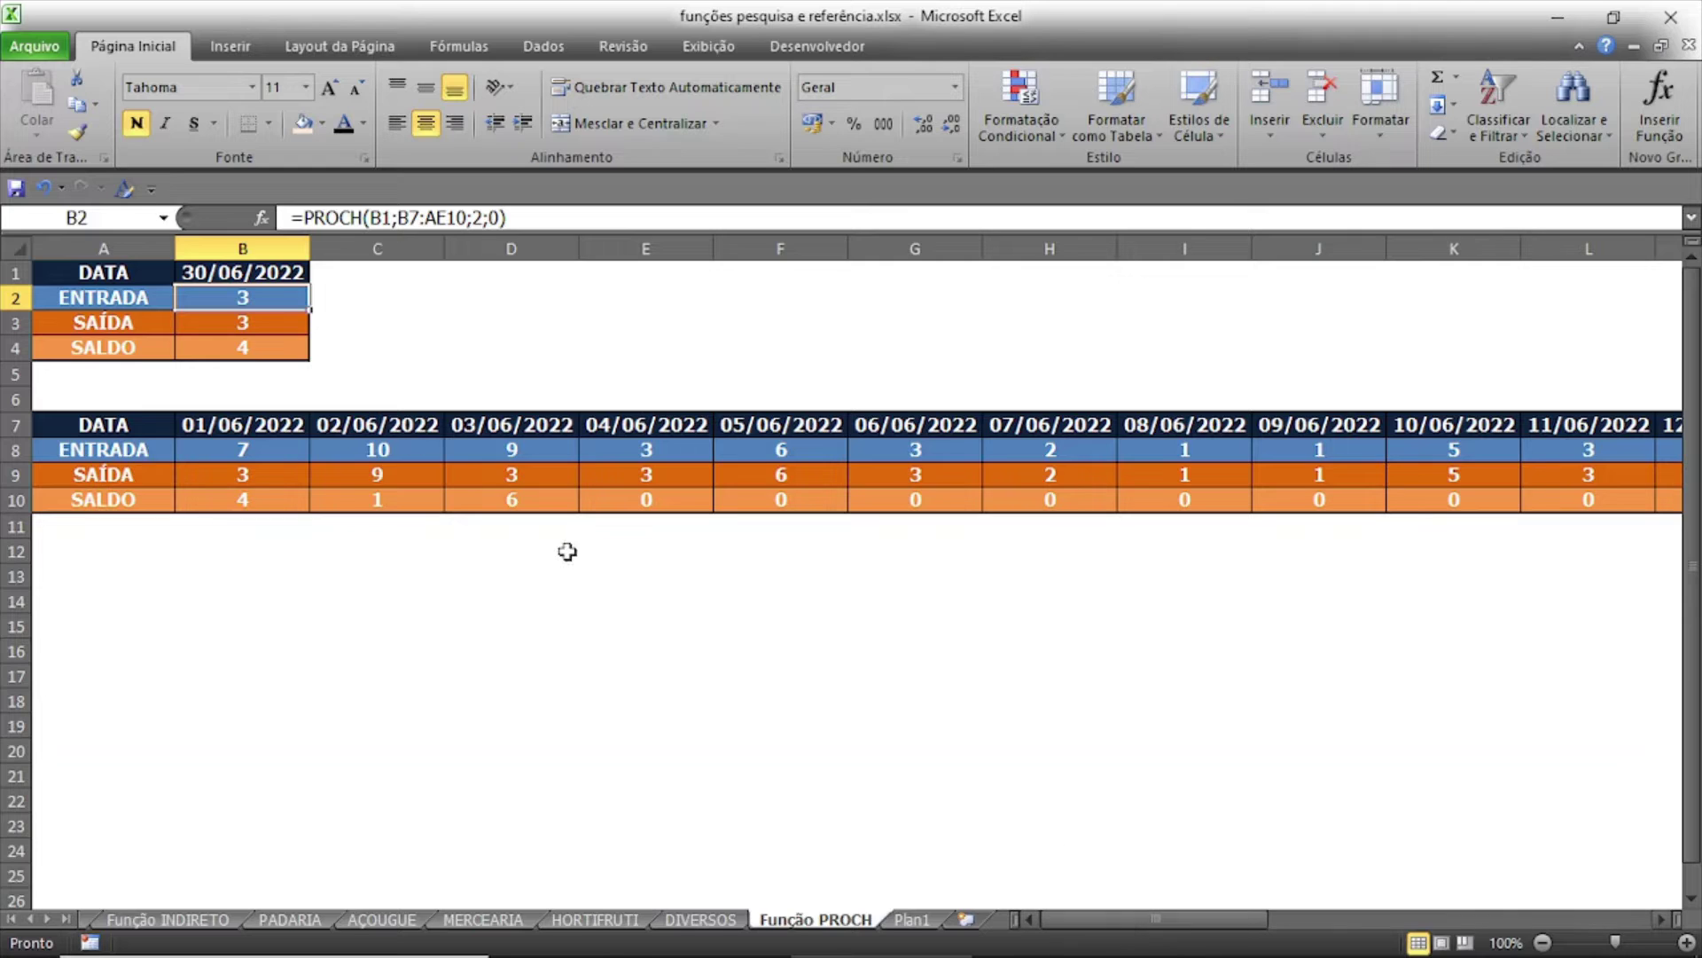
Compare the SAÍDA and SALDO lookups against the table's 30/06/2022 column values.
click(276, 337)
click(268, 330)
click(268, 350)
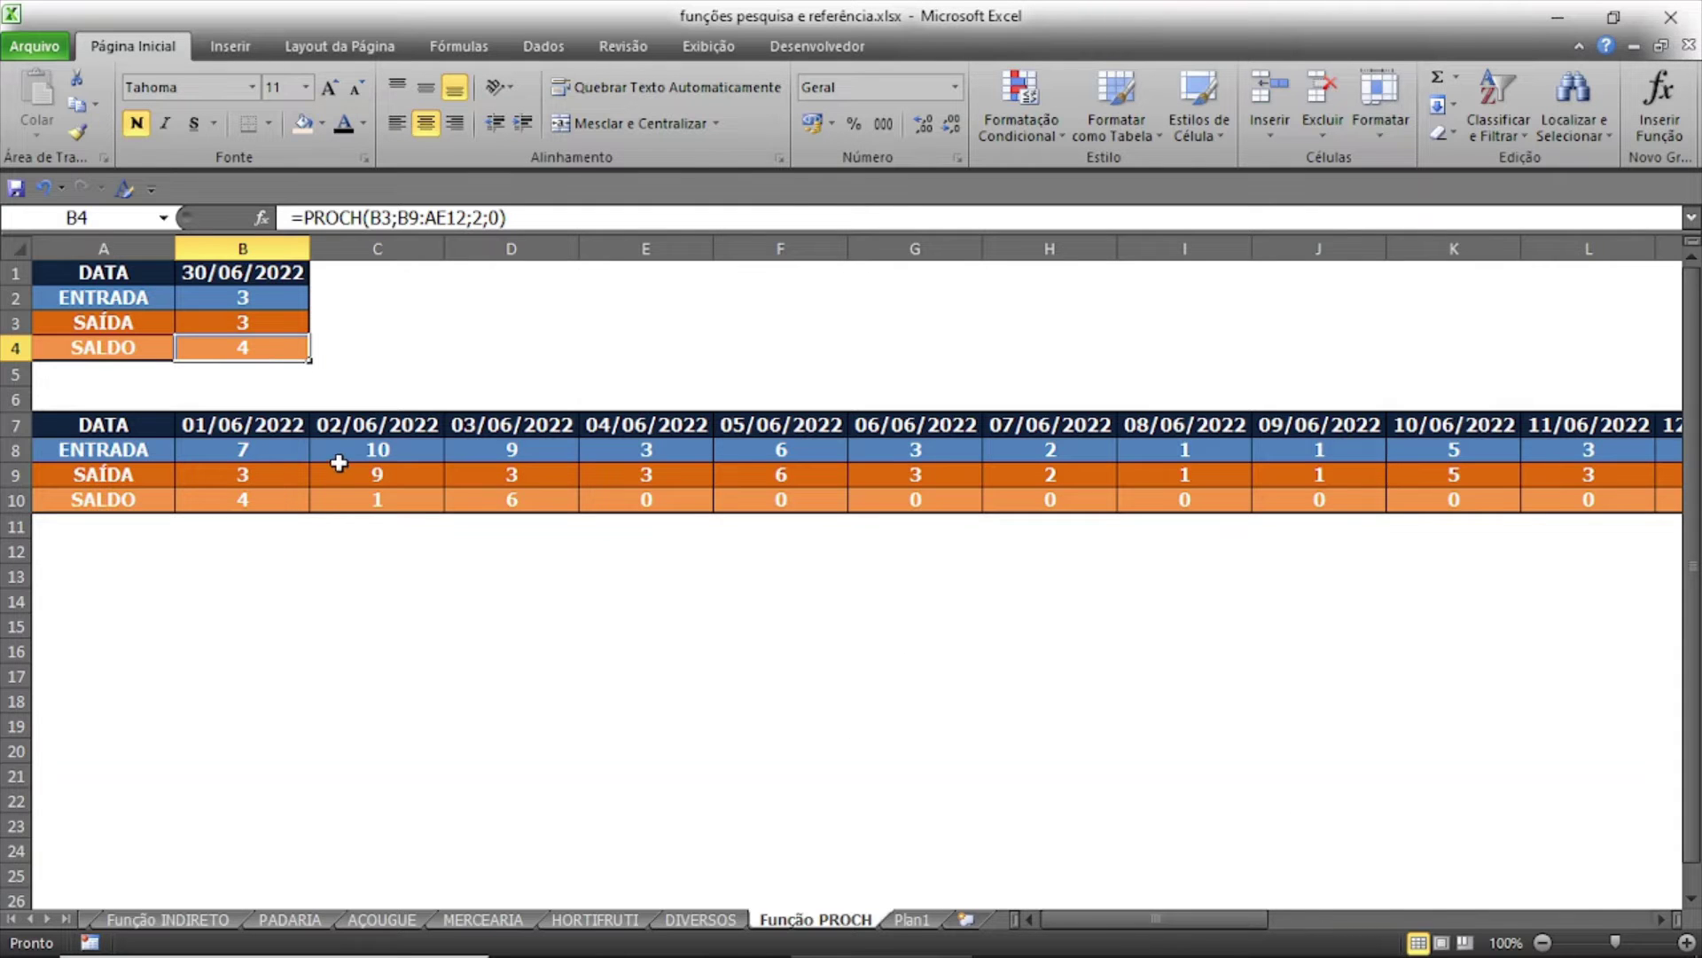
drag(1126, 918, 1565, 916)
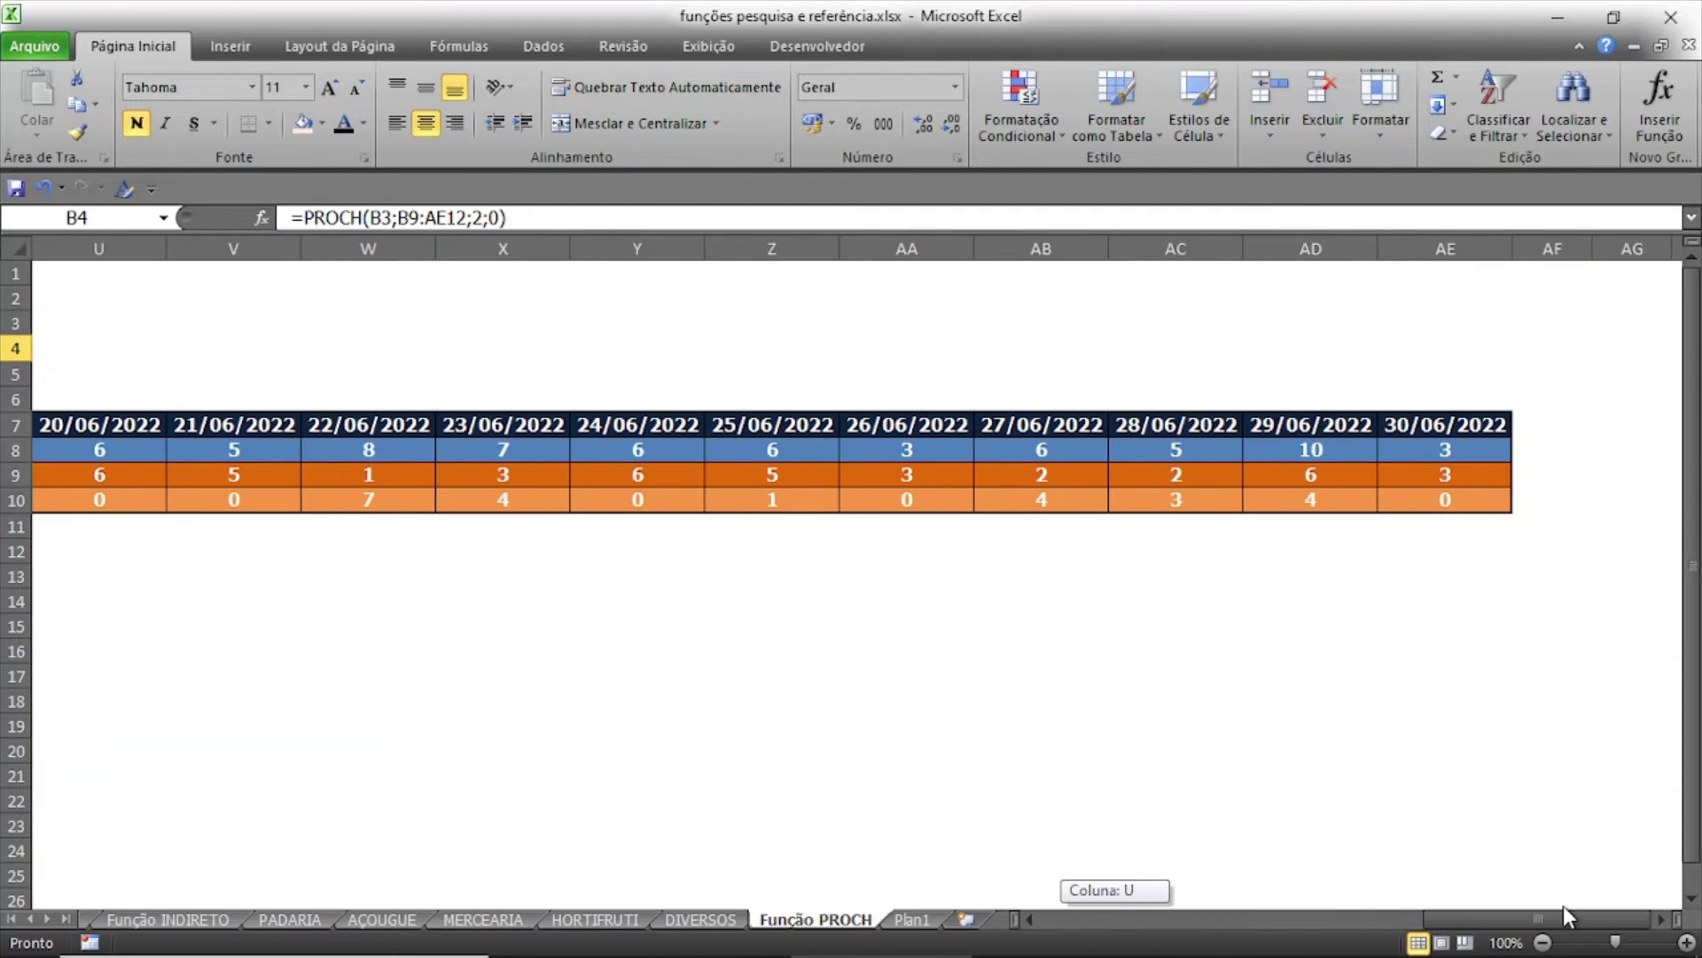
click(1459, 448)
click(1458, 477)
click(1457, 503)
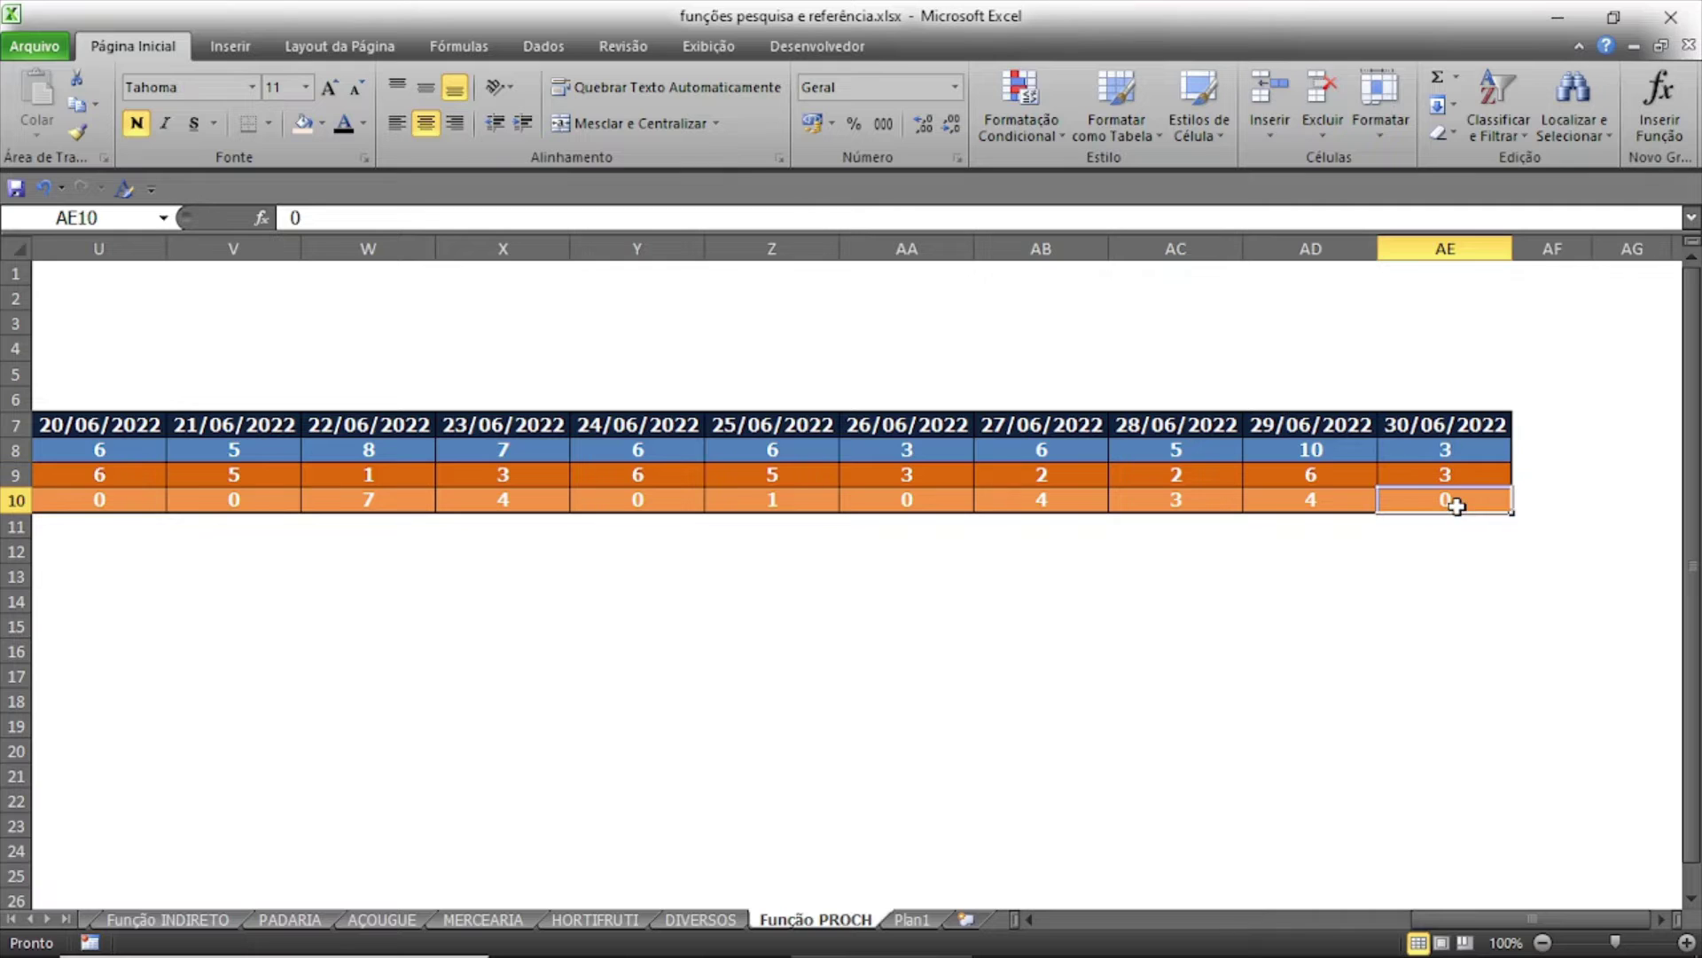
drag(1511, 917, 1090, 919)
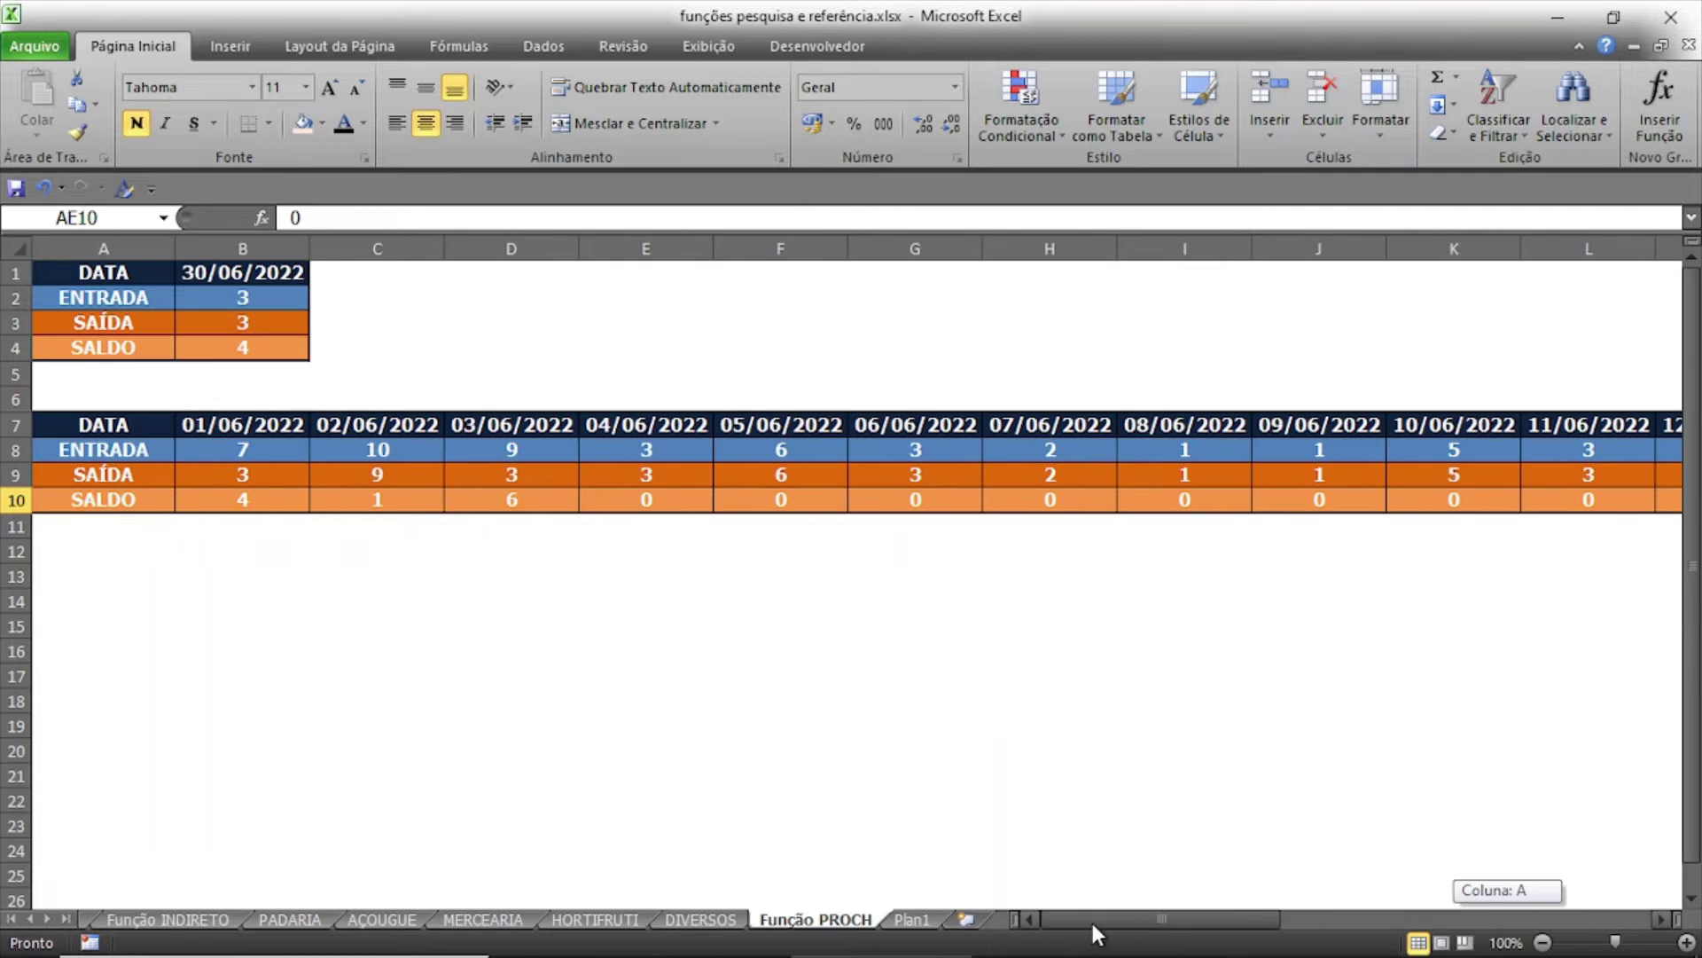
Confirm SAÍDA reads =PROCH(B2;B8:AE11;2;0) while the table's 30/06/2022 SALDO is 0.
click(246, 299)
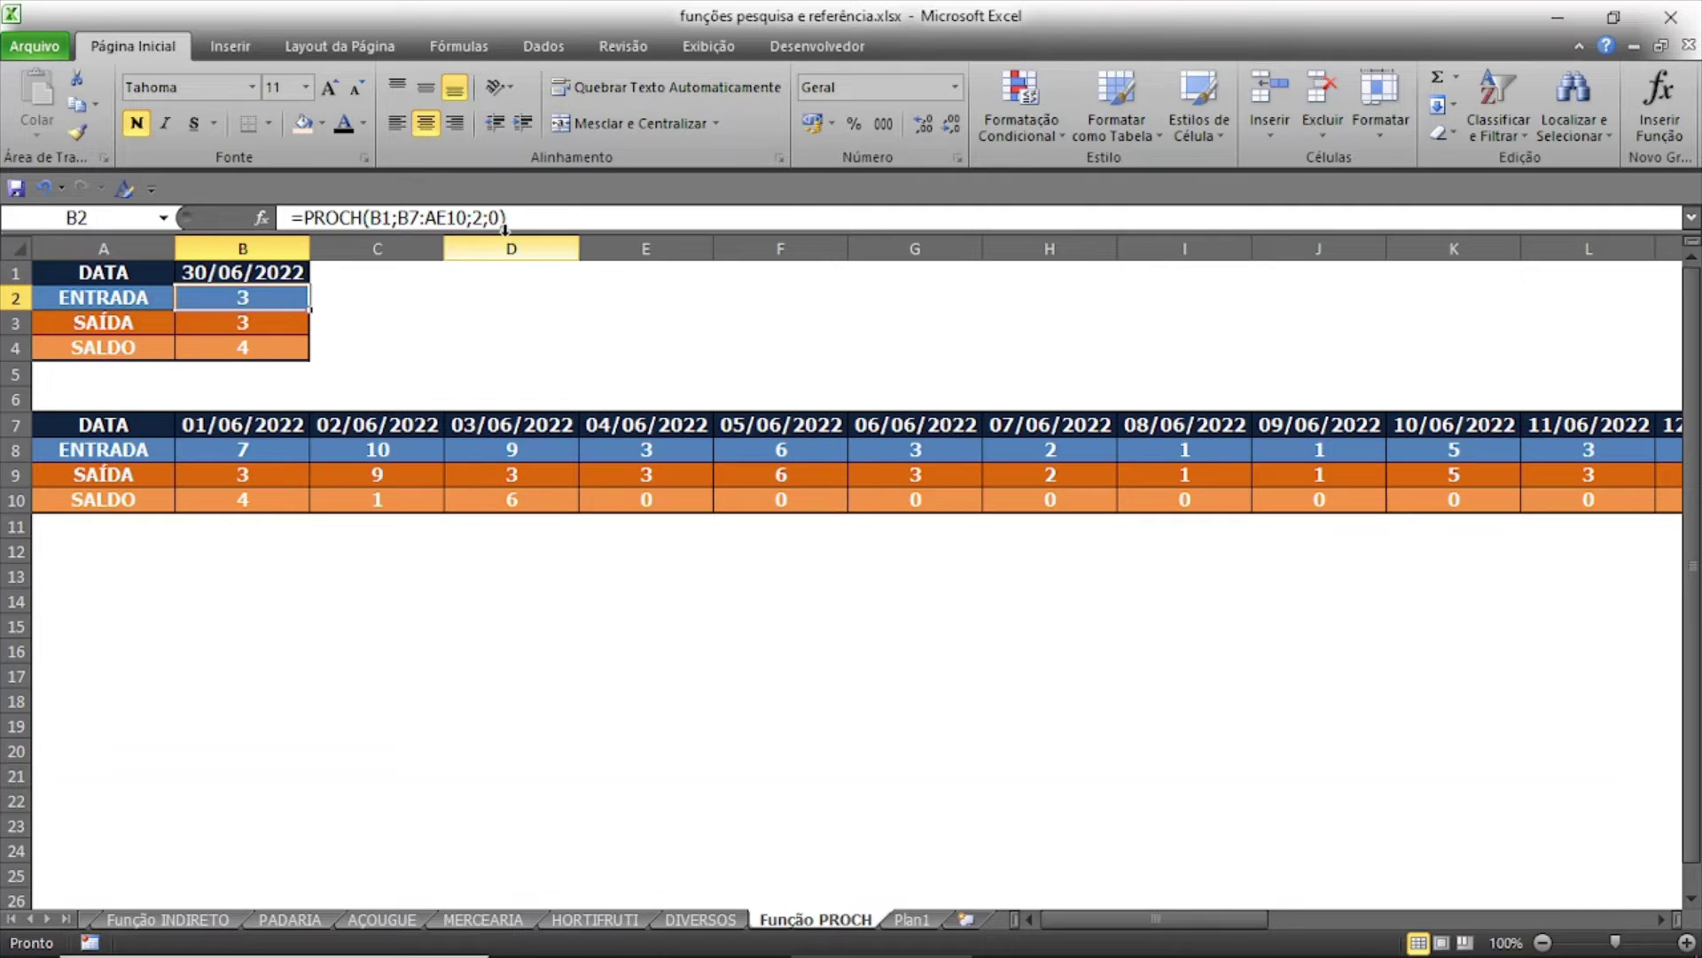
click(257, 326)
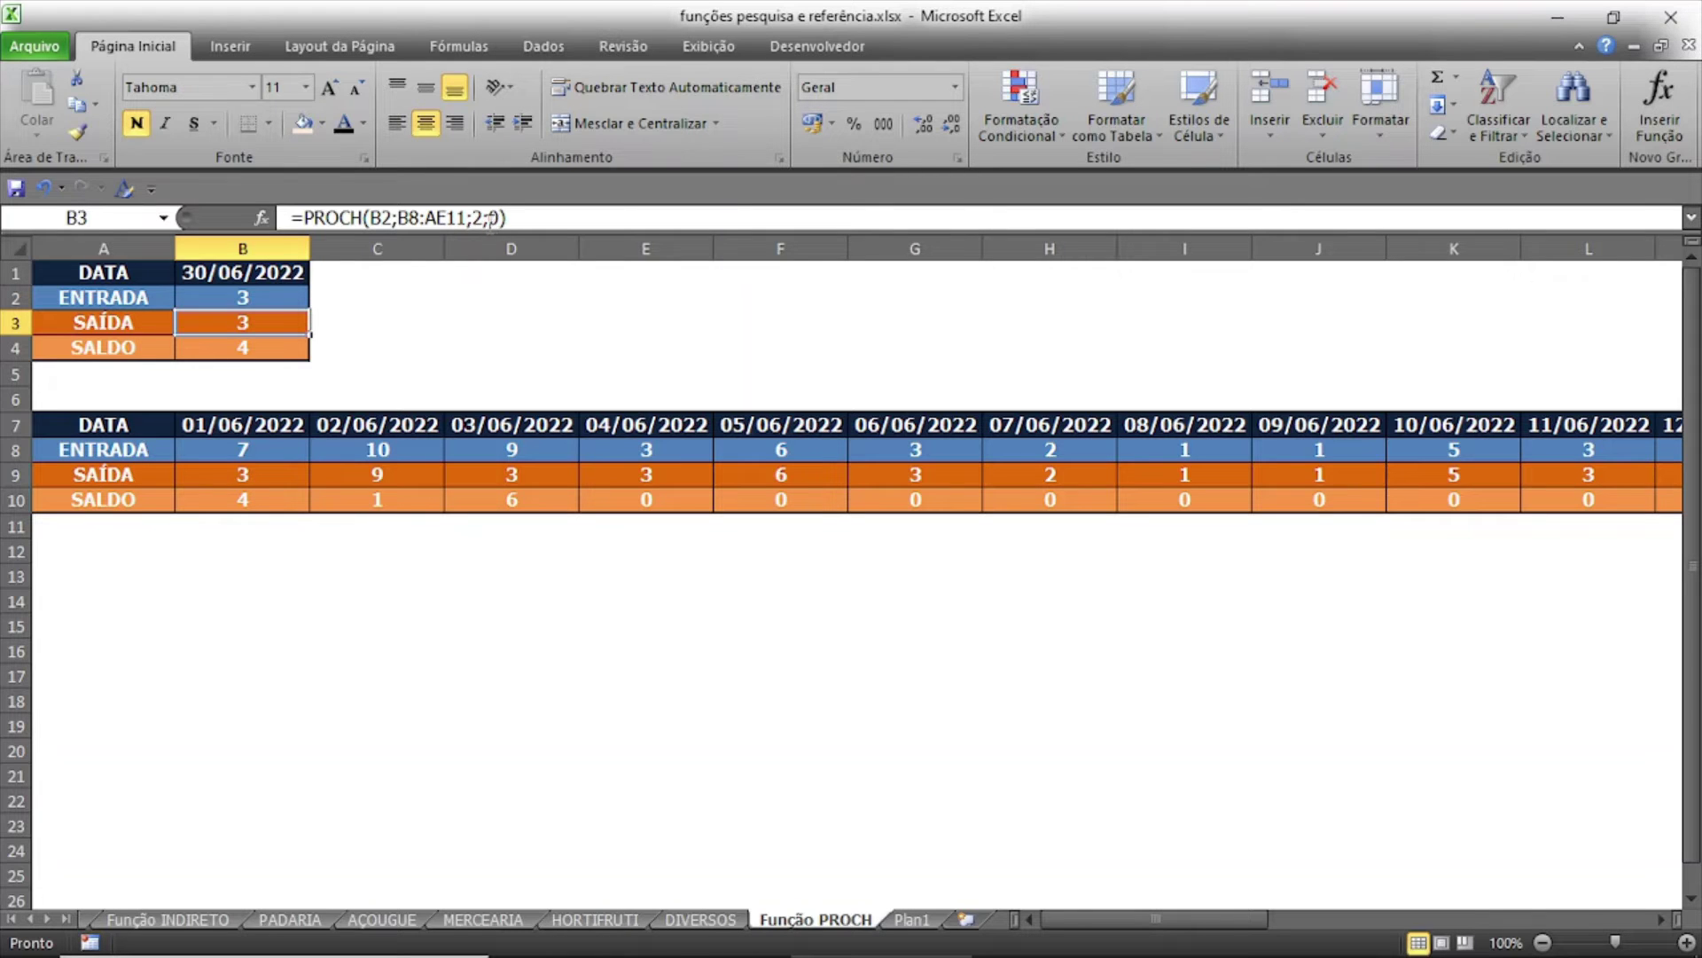
click(271, 298)
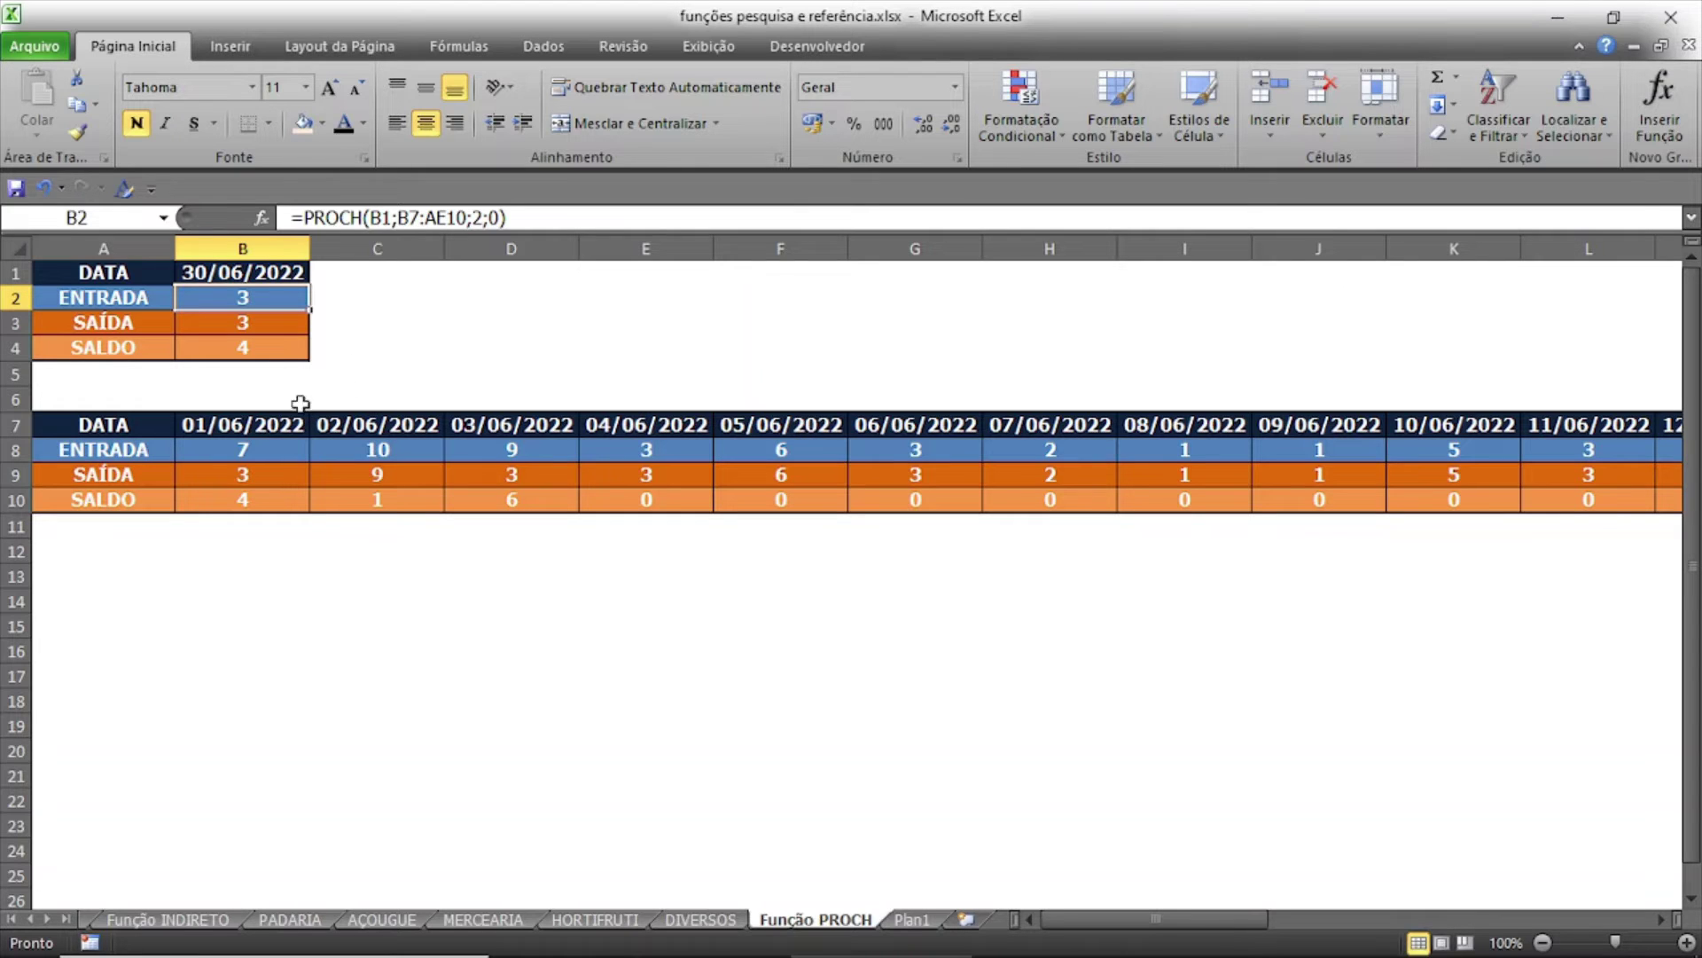
click(218, 423)
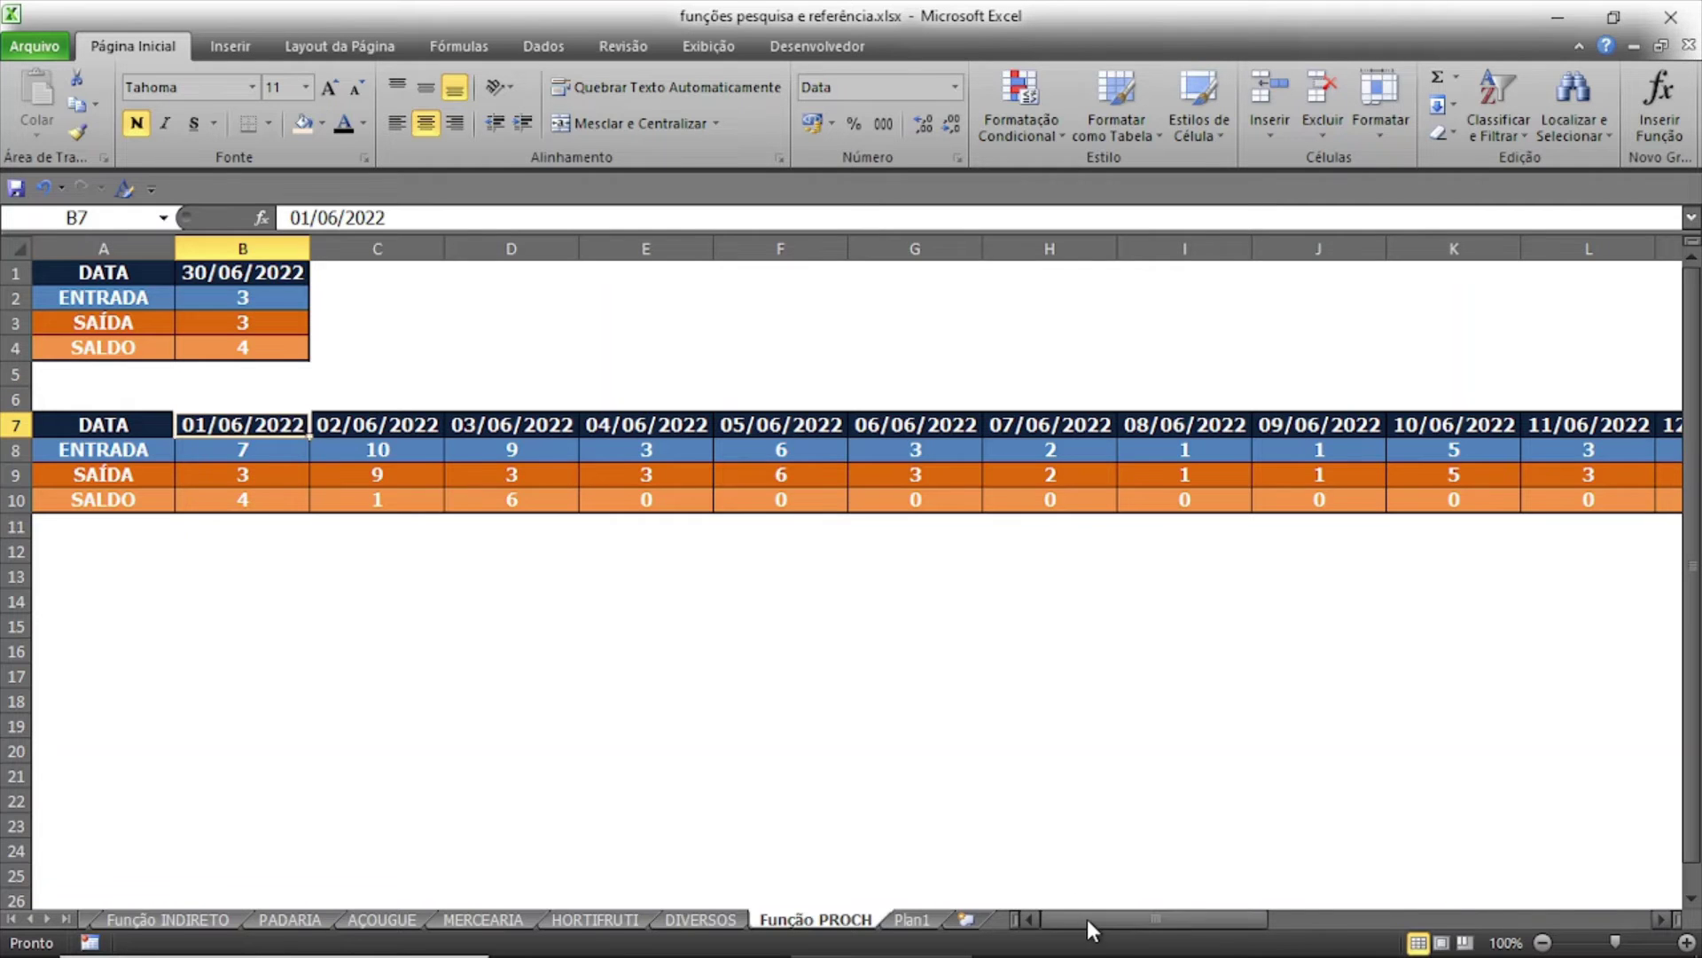
drag(1087, 918, 1509, 913)
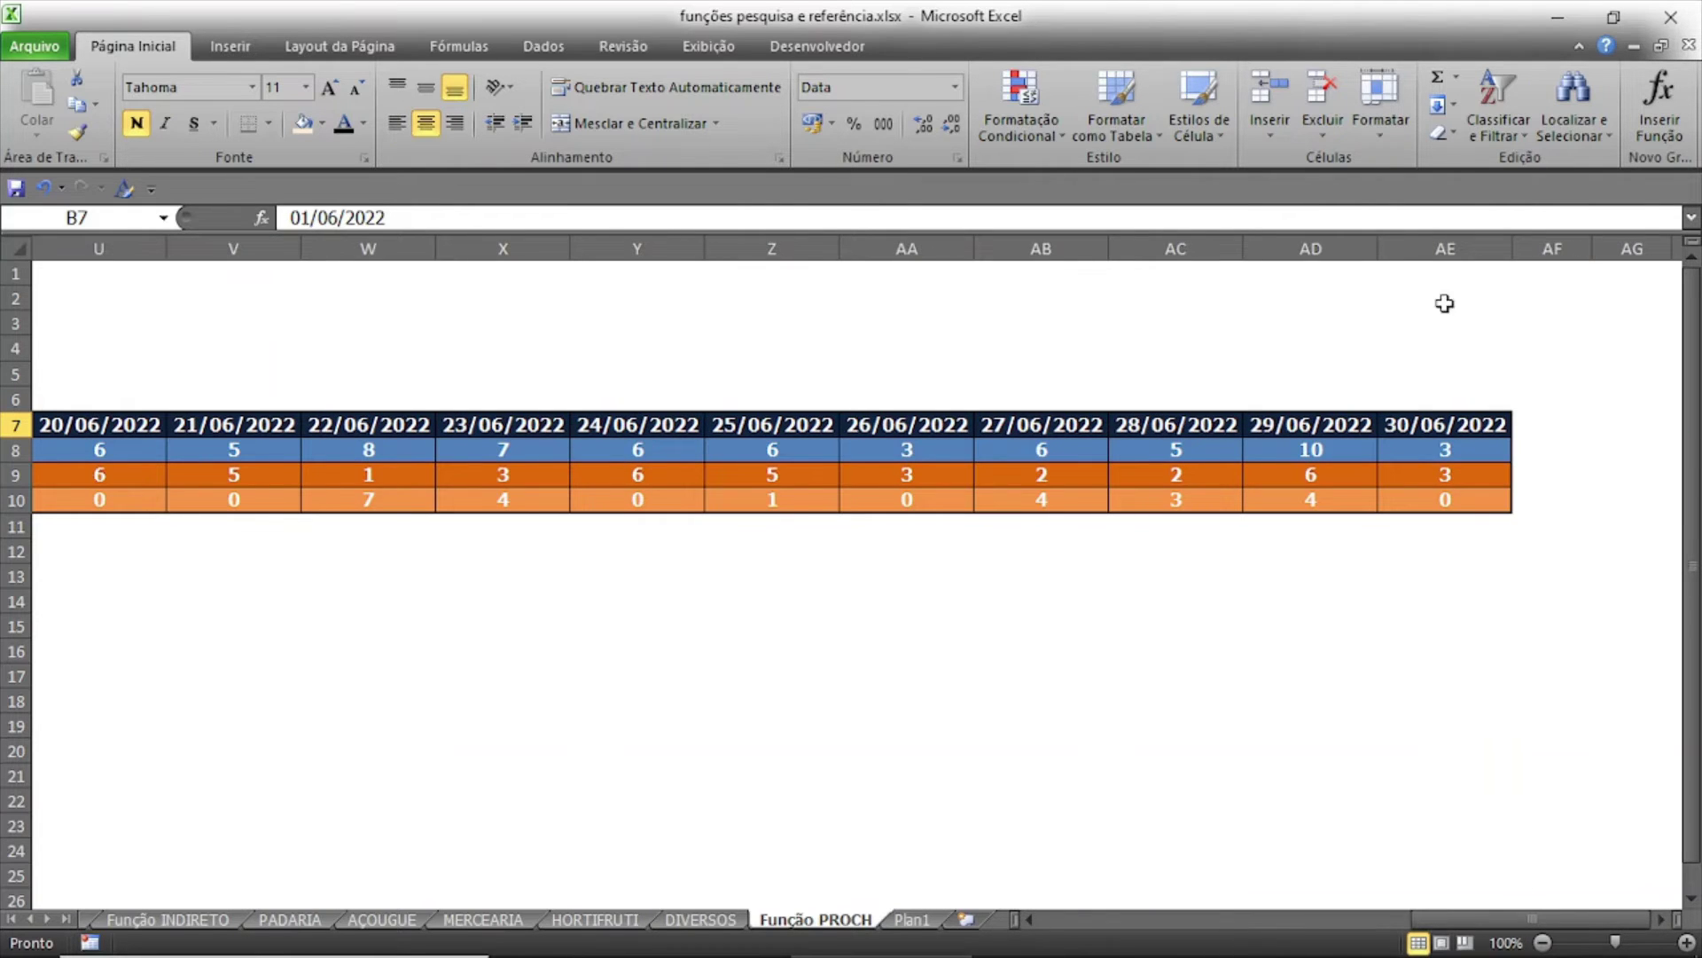
click(1450, 499)
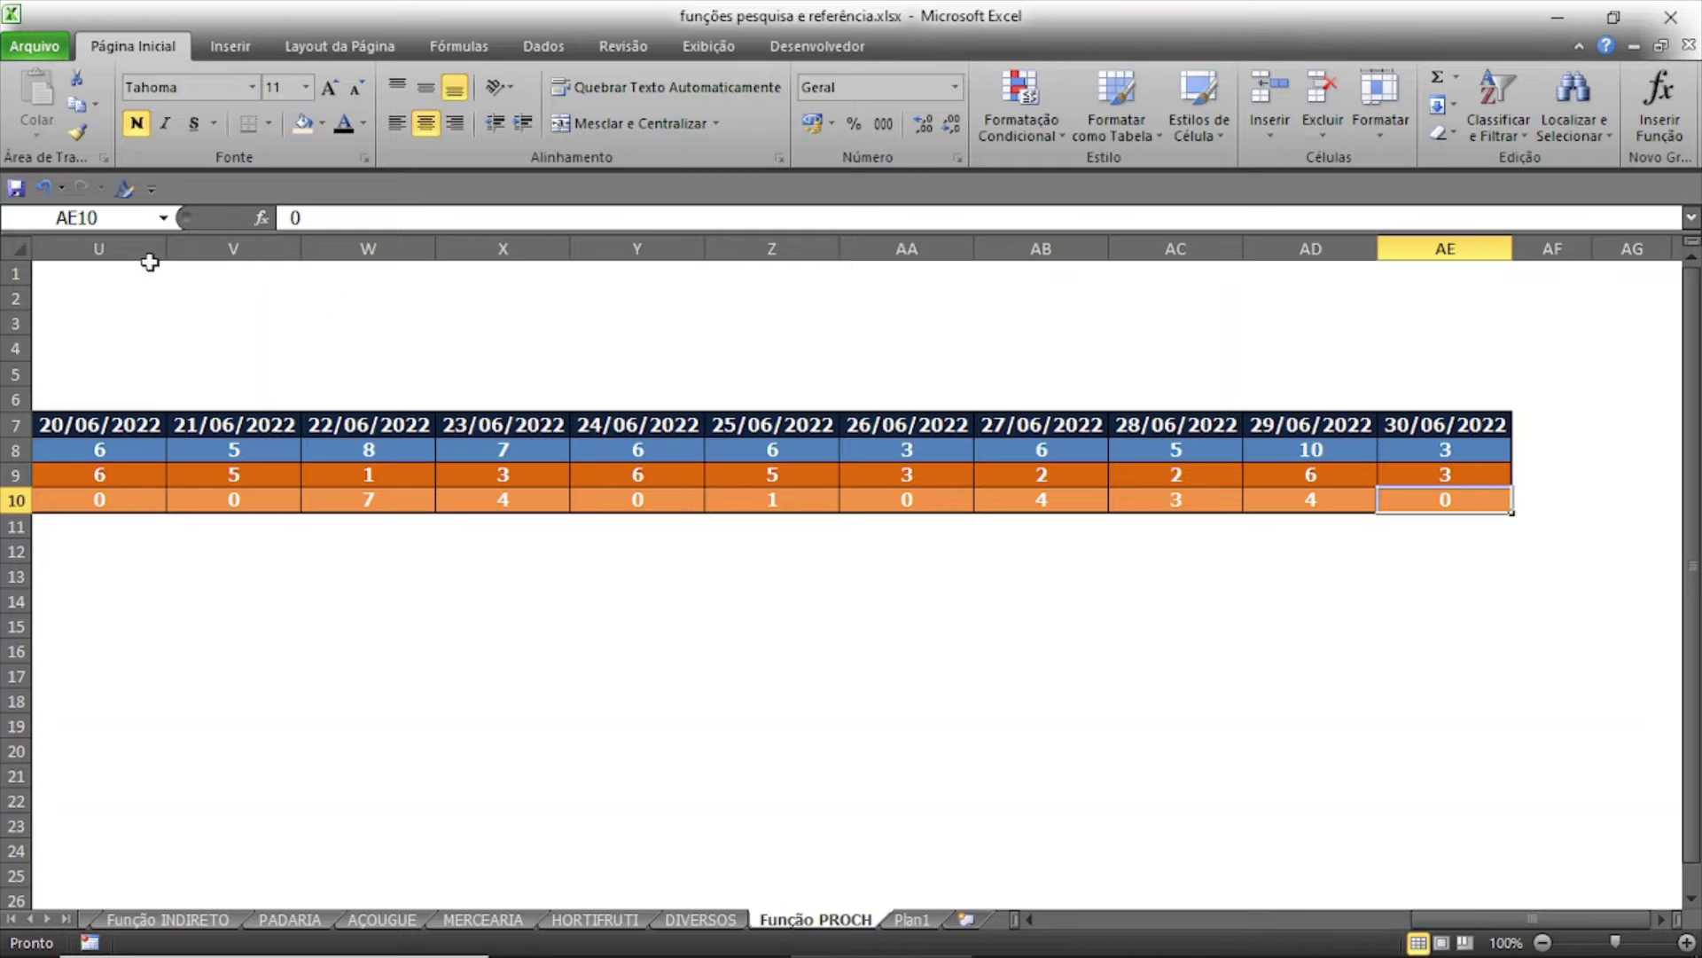
drag(1520, 921, 1490, 919)
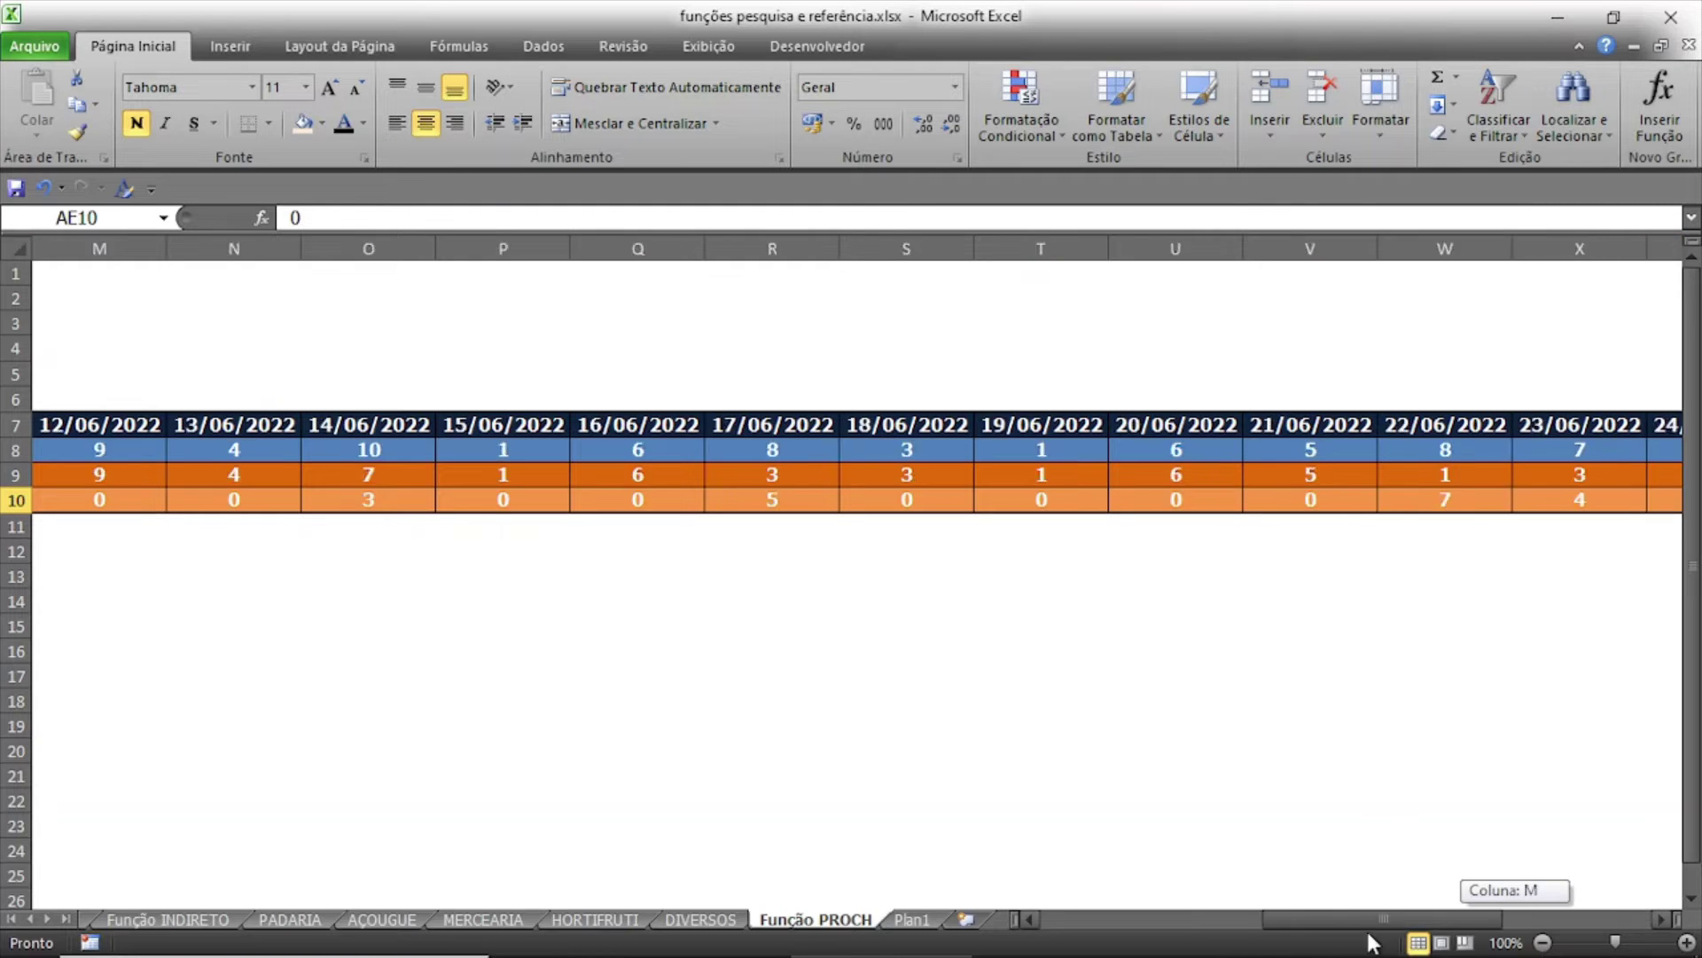
click(276, 328)
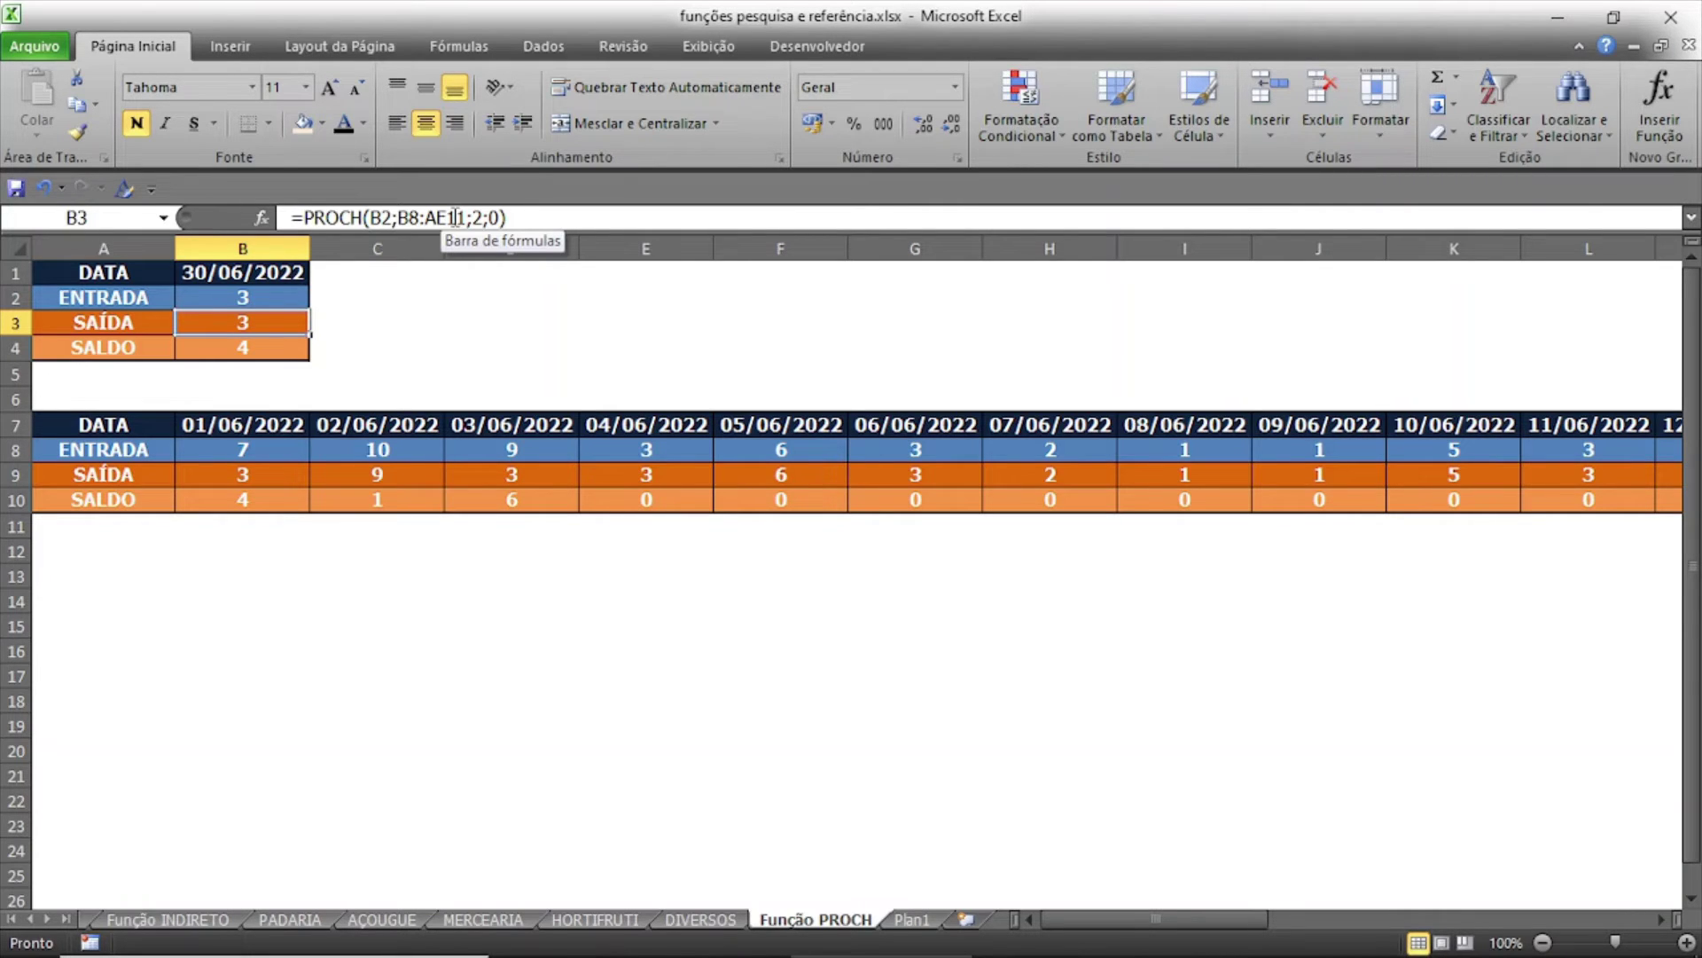
Make B1, B7 and AE10 absolute with F4, giving =PROCH($B$1;$B$7:$AE$10;2;0).
click(257, 297)
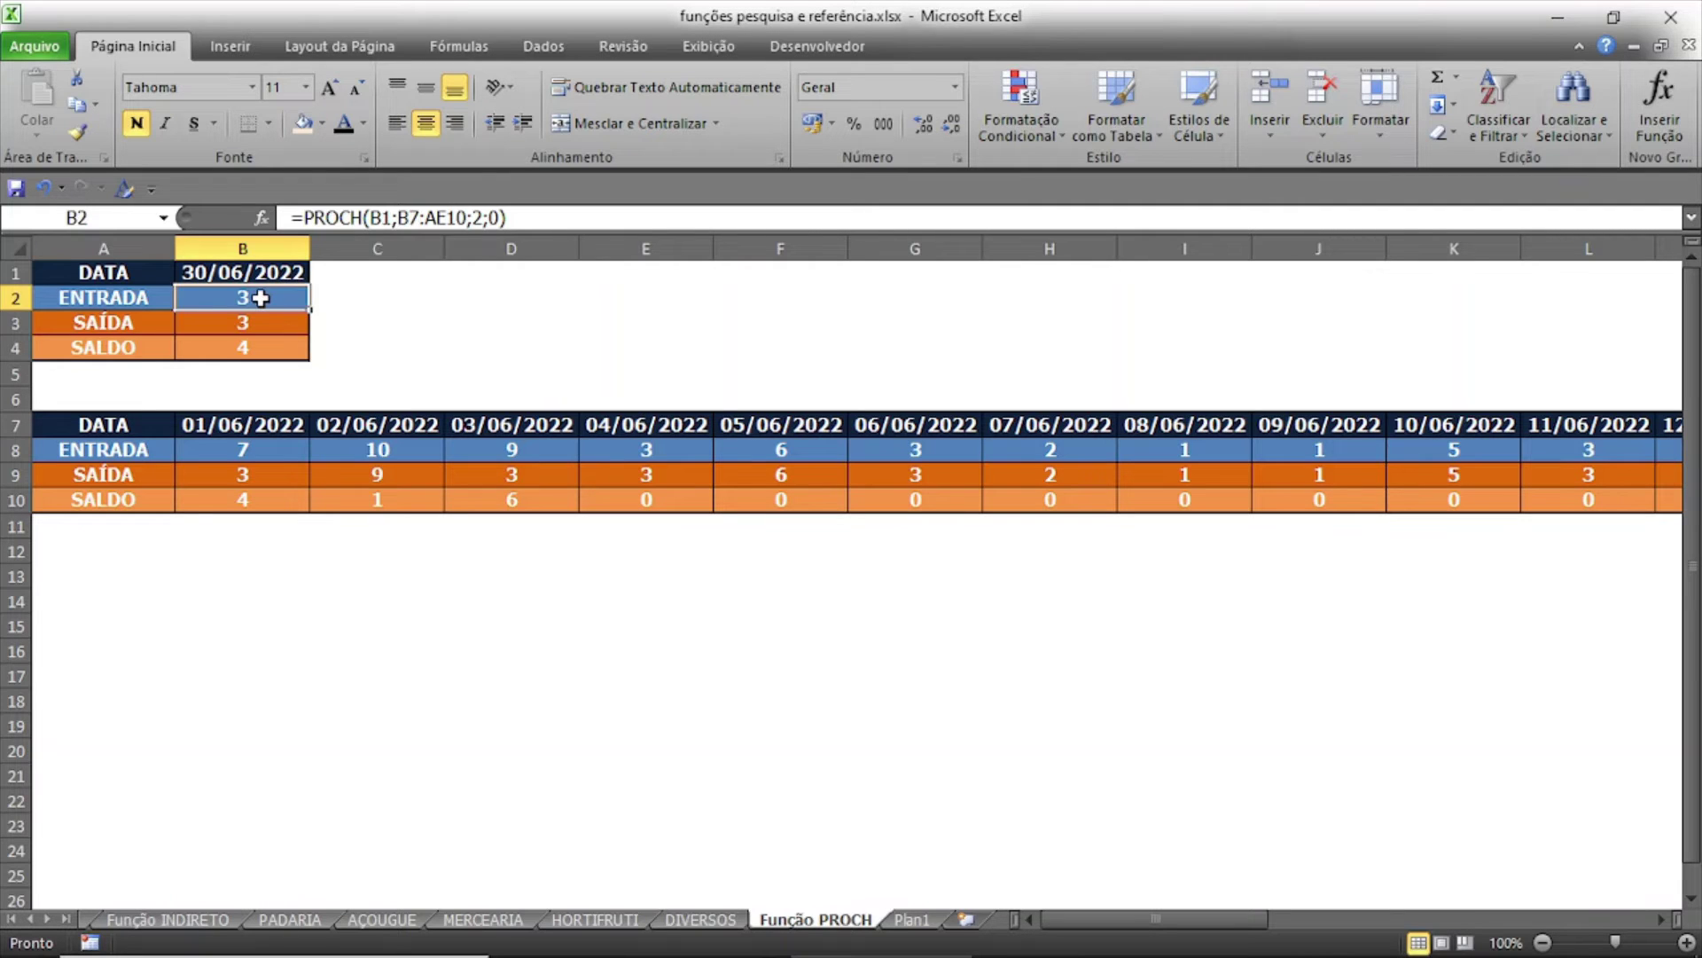
click(386, 217)
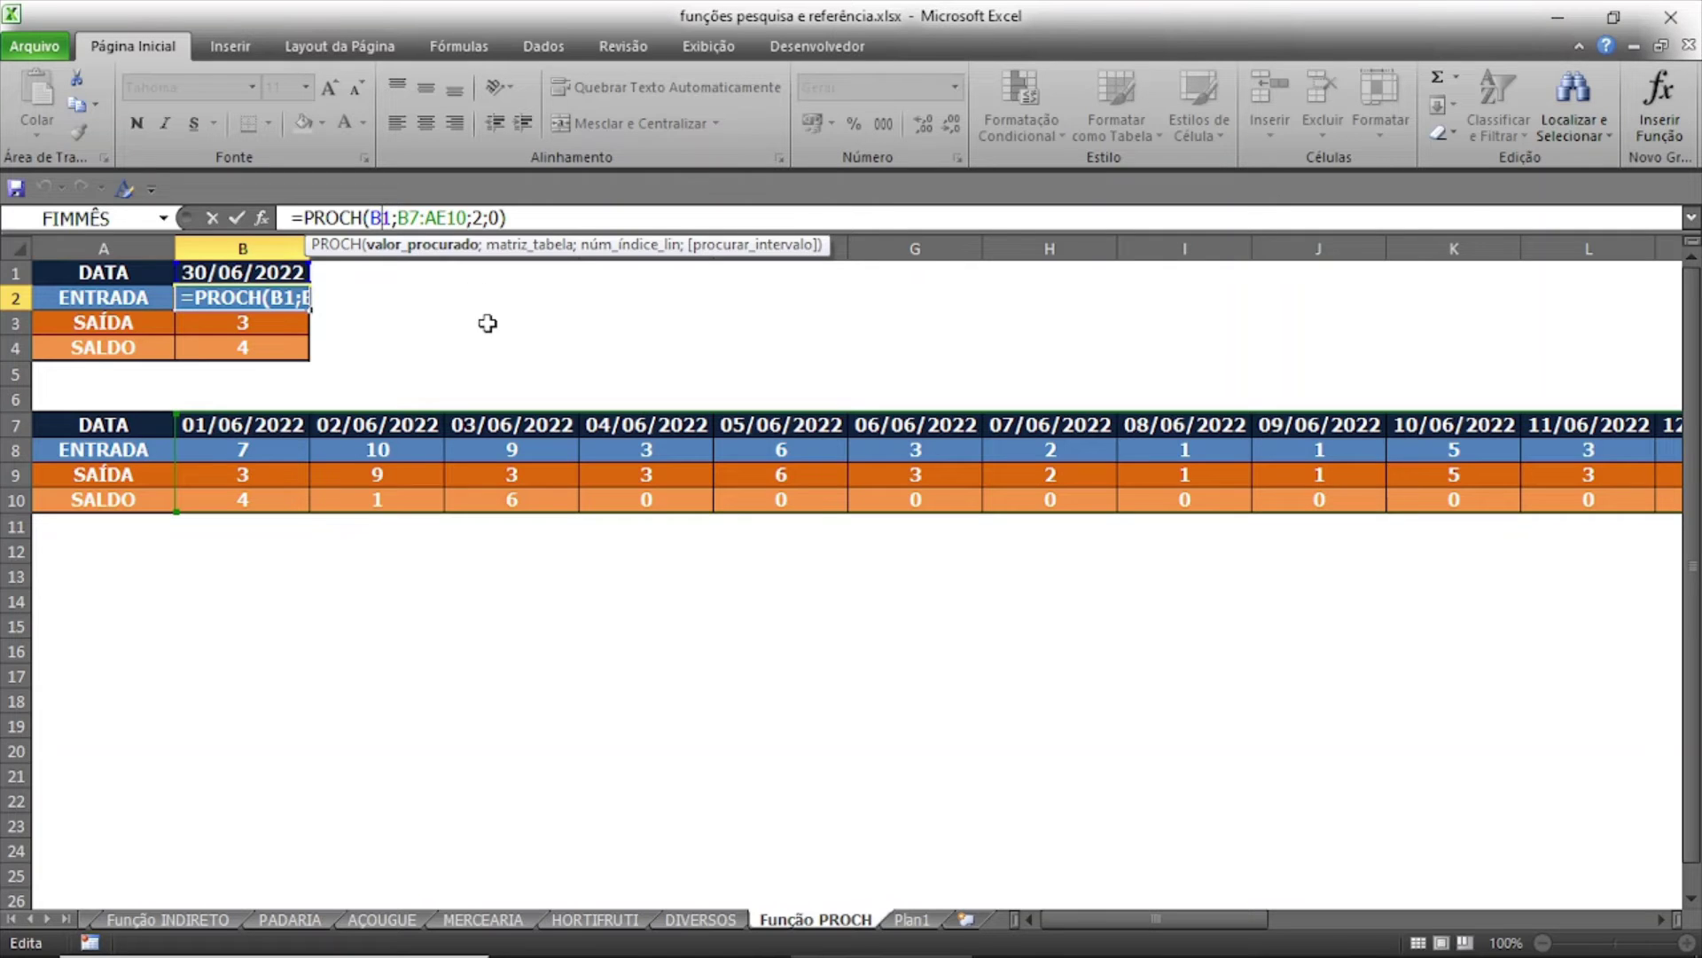
key(F4)
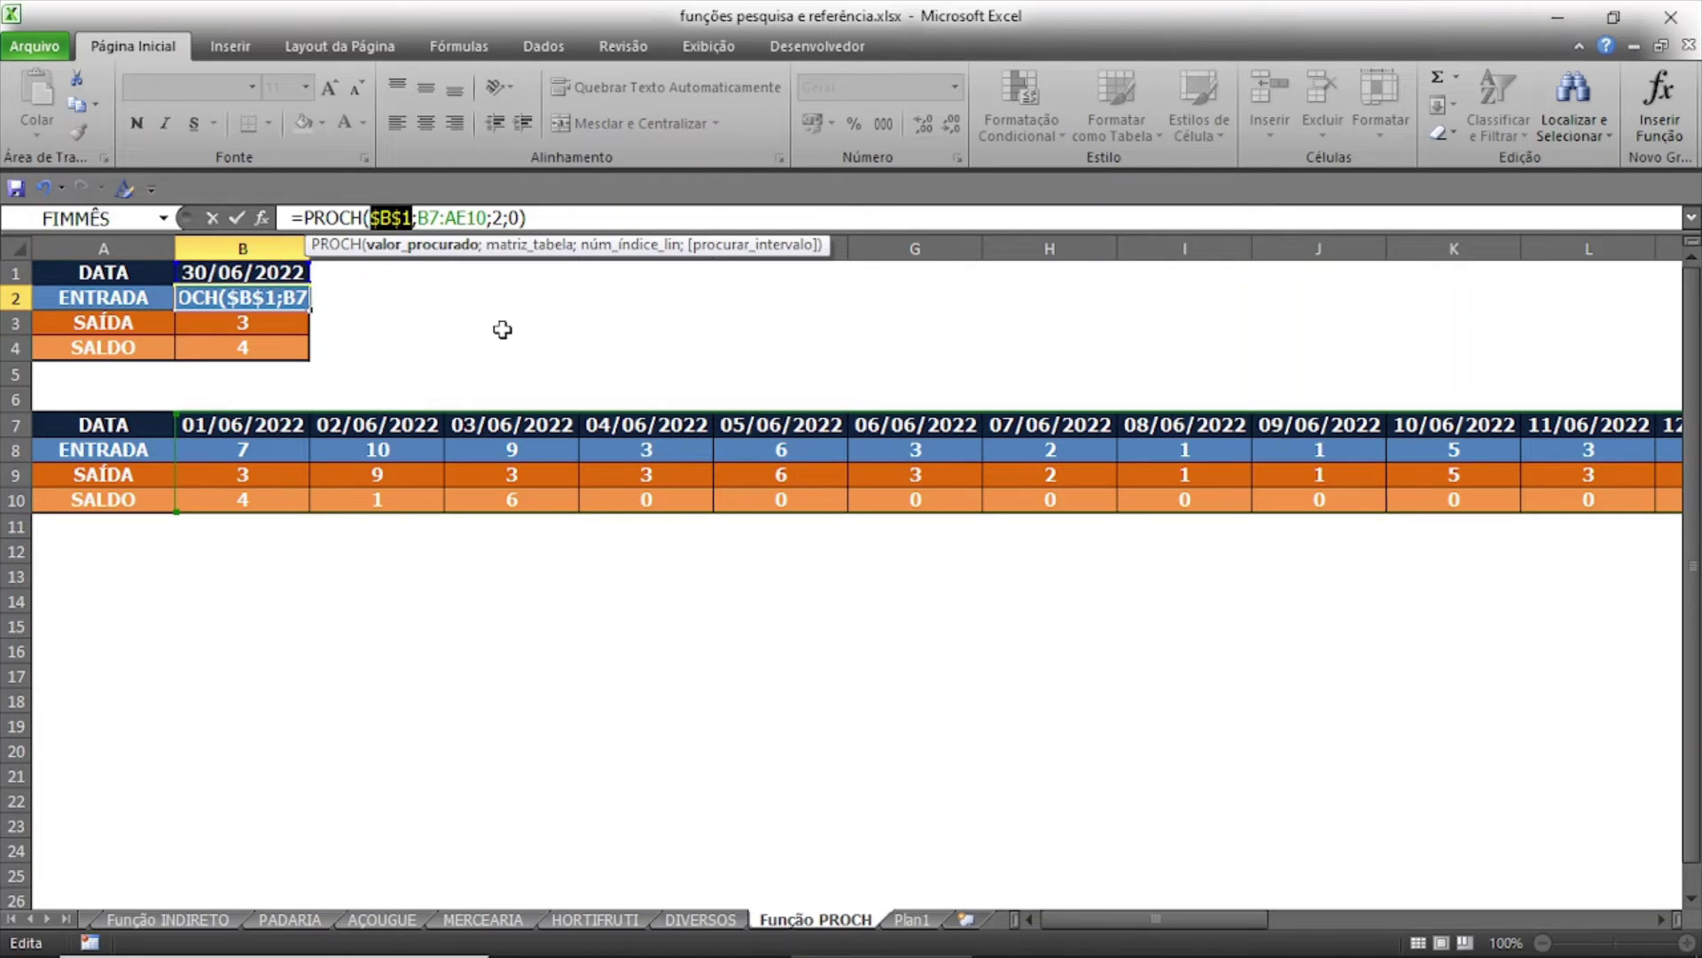
click(426, 217)
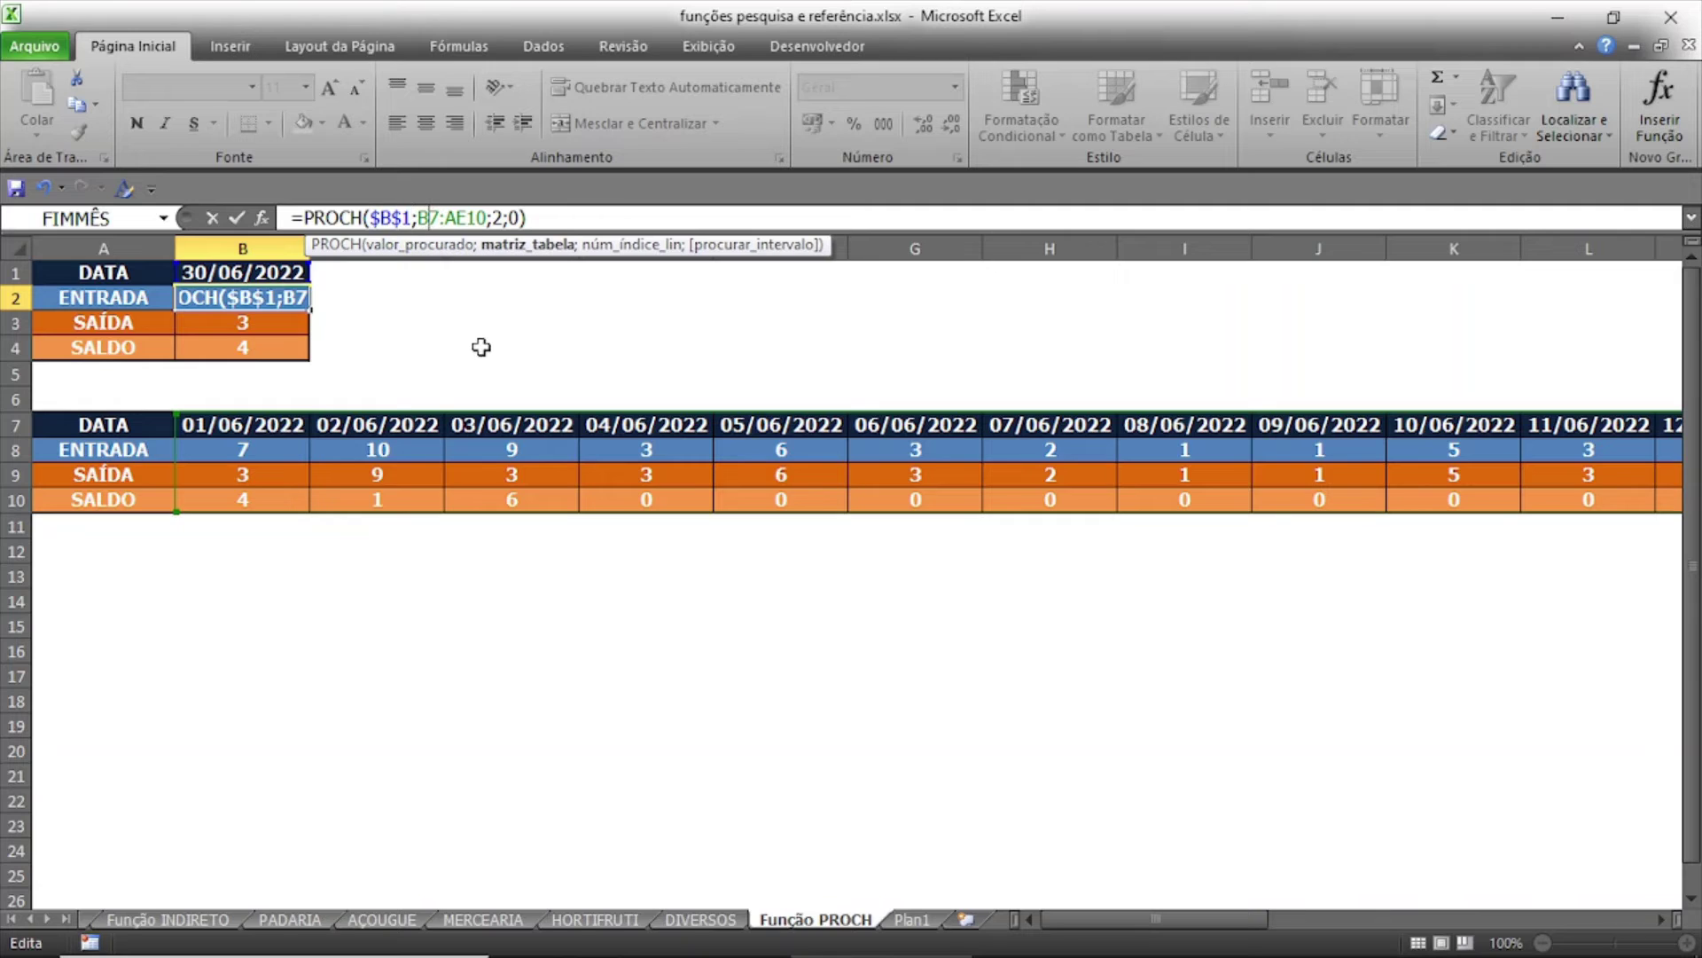
key(F4)
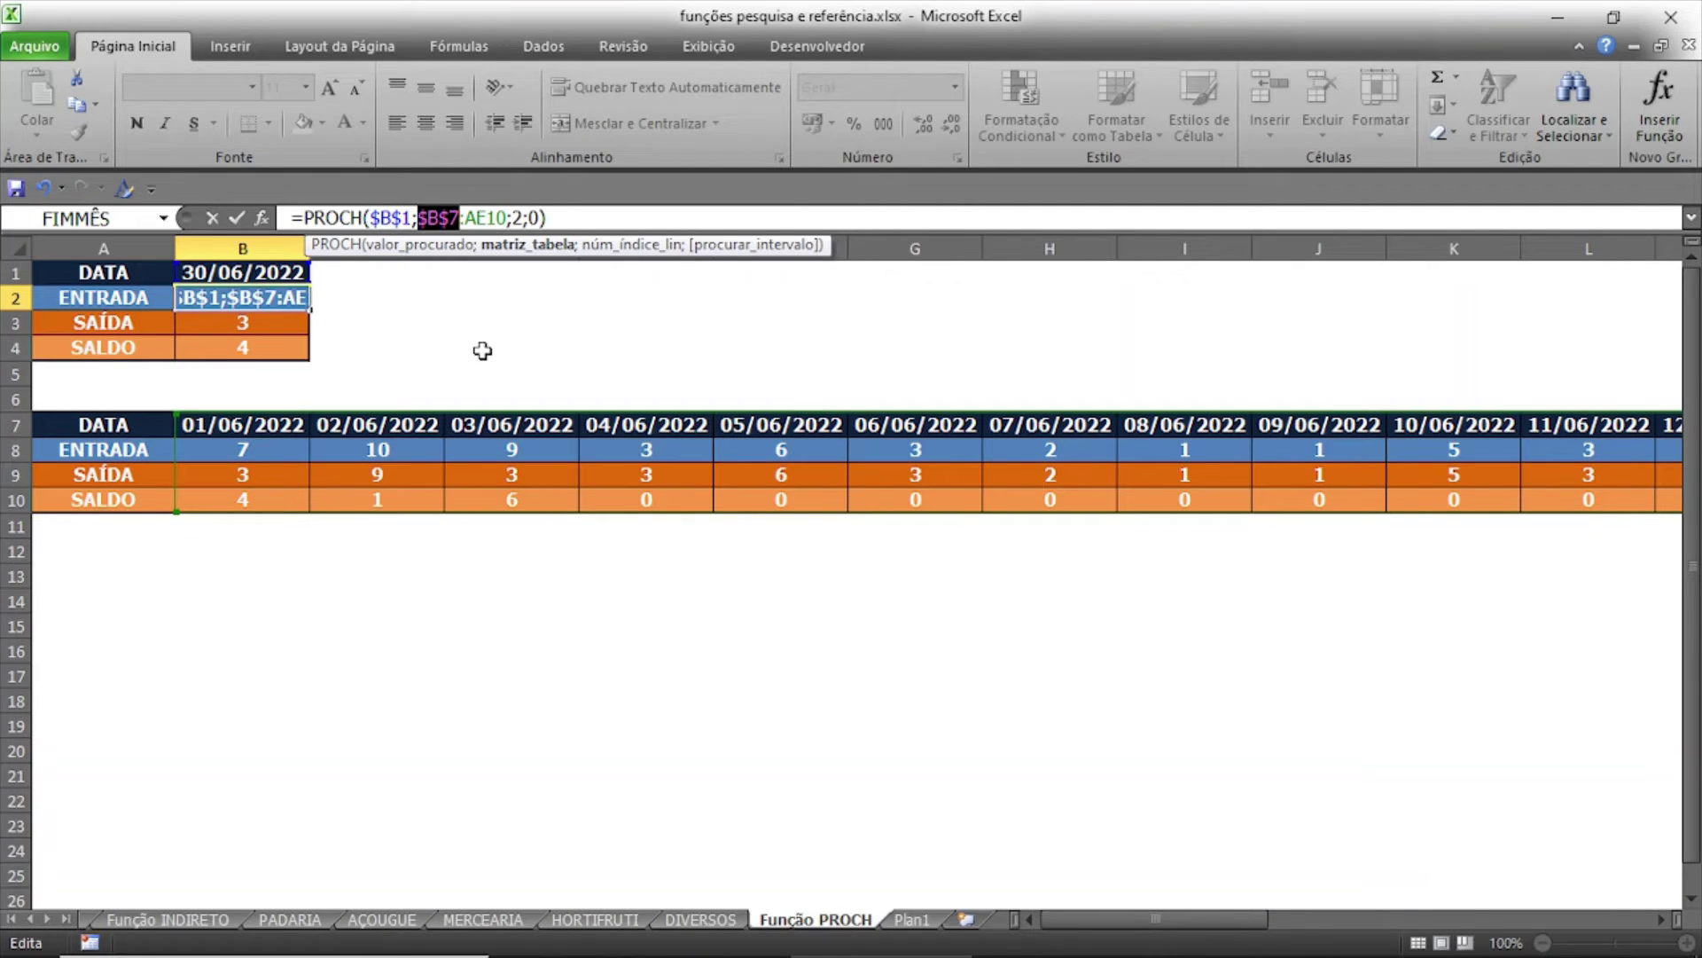
click(486, 217)
key(F4)
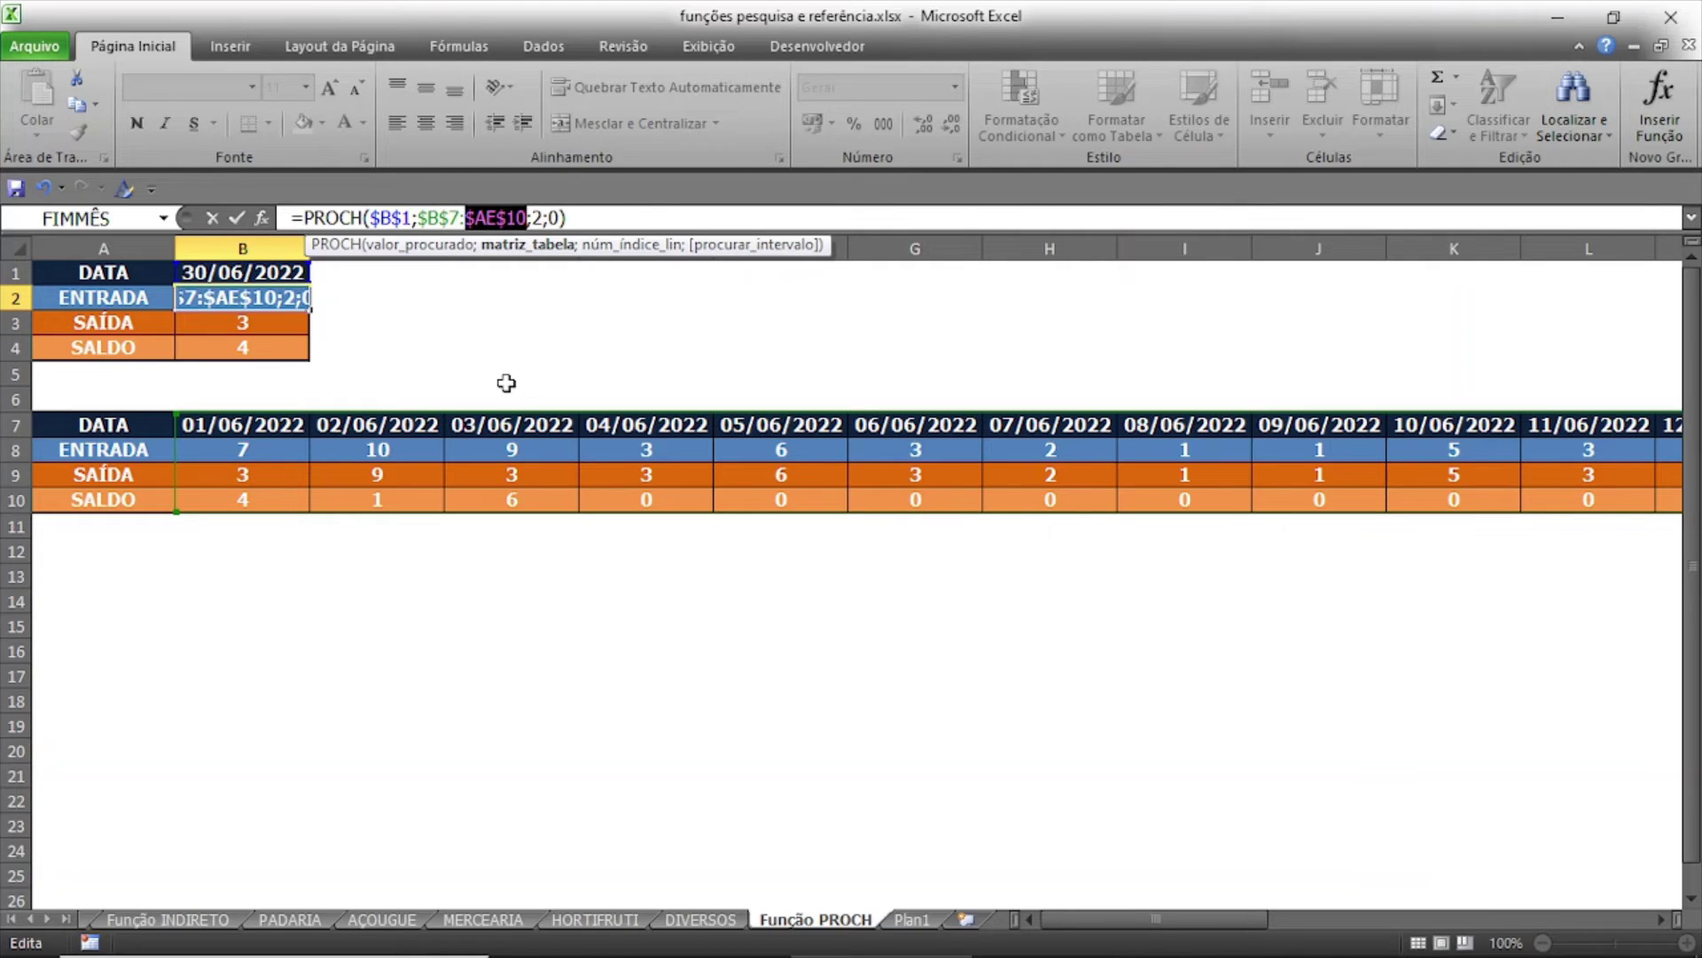
key(Return)
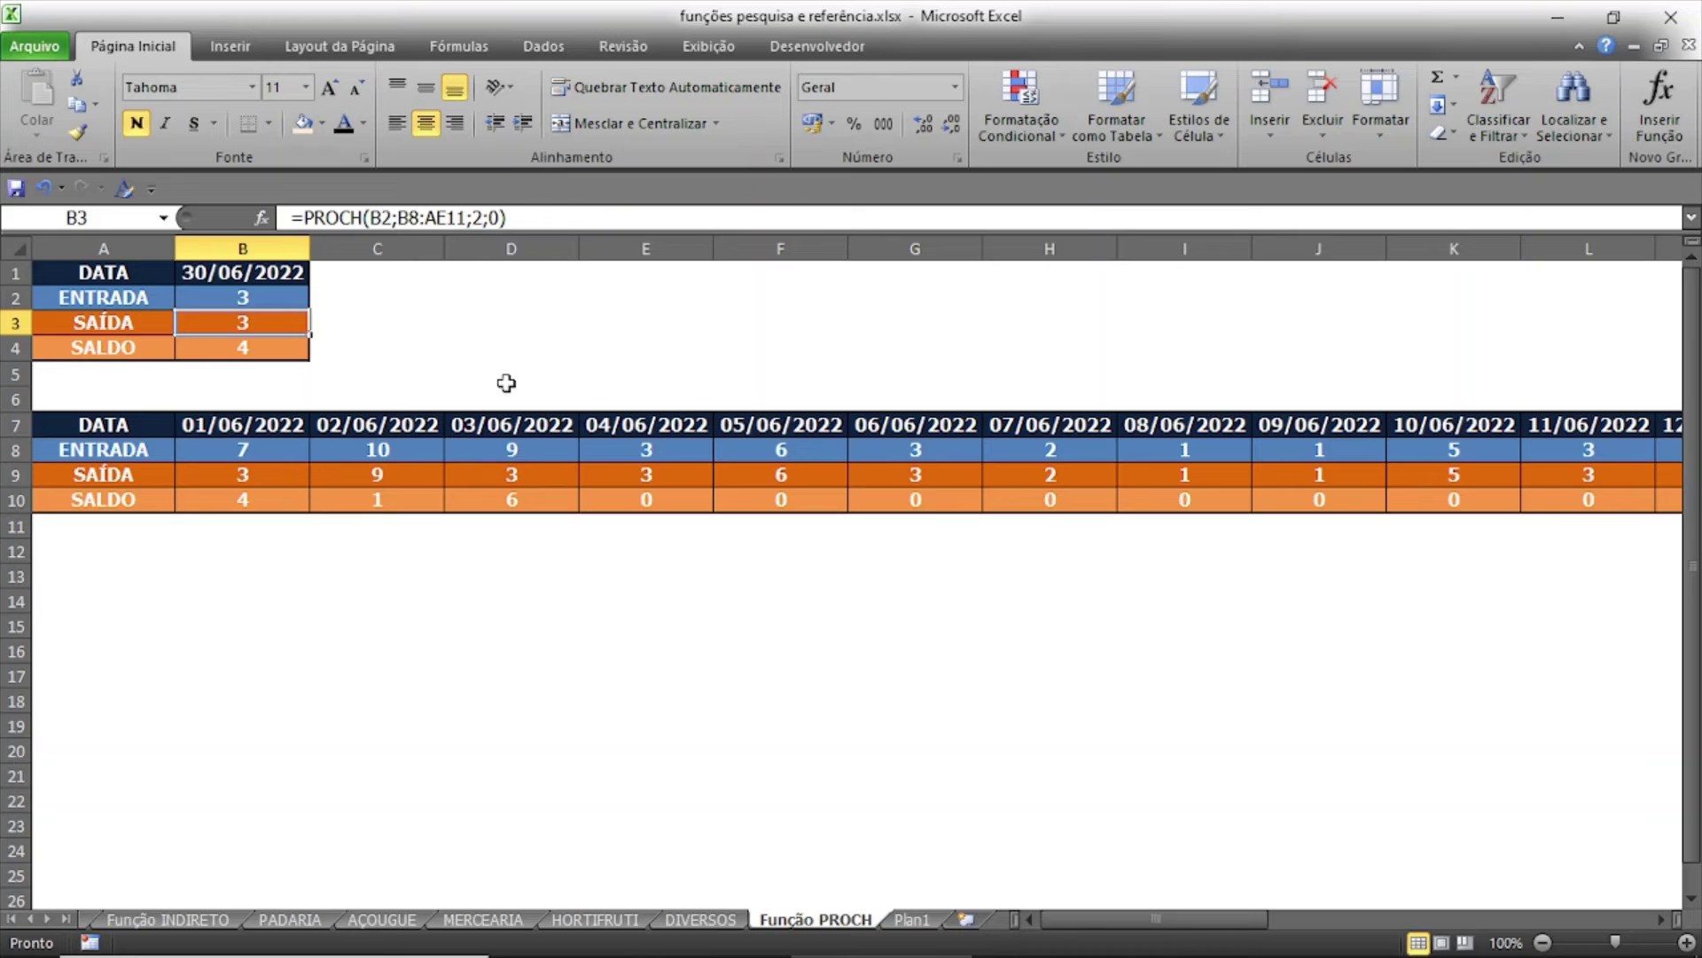
key(Up)
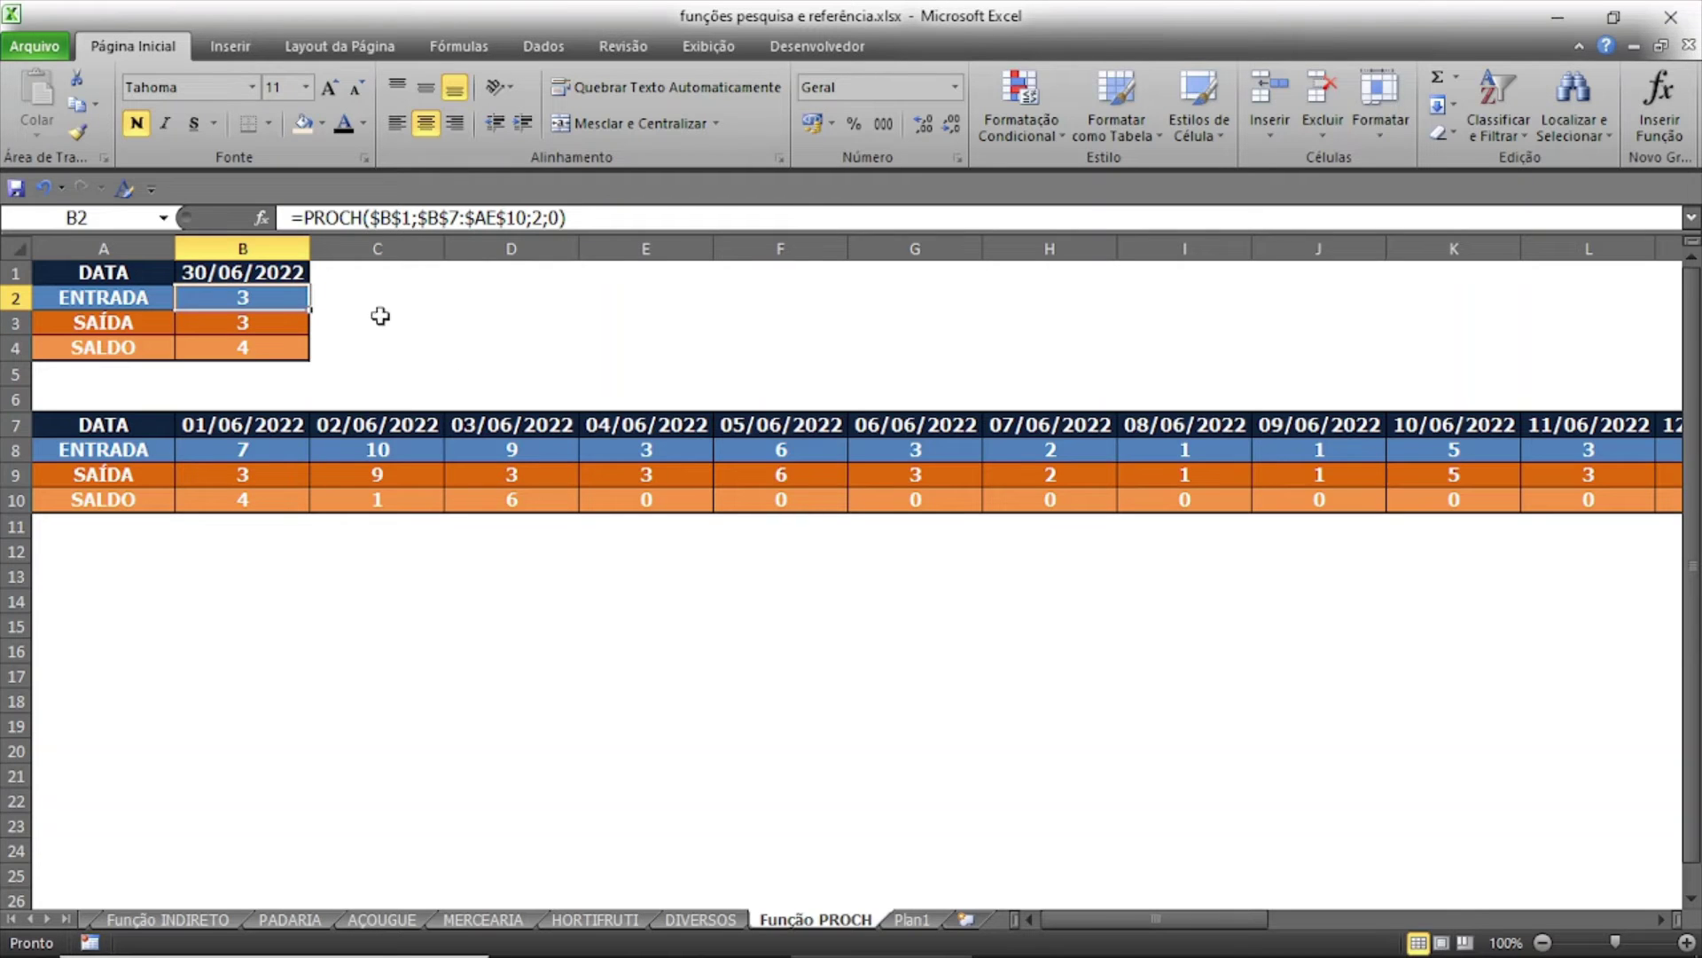
Fill the ENTRADA formula down to B4 and repaint B3 and B4 with the orange label formatting.
drag(311, 307, 310, 354)
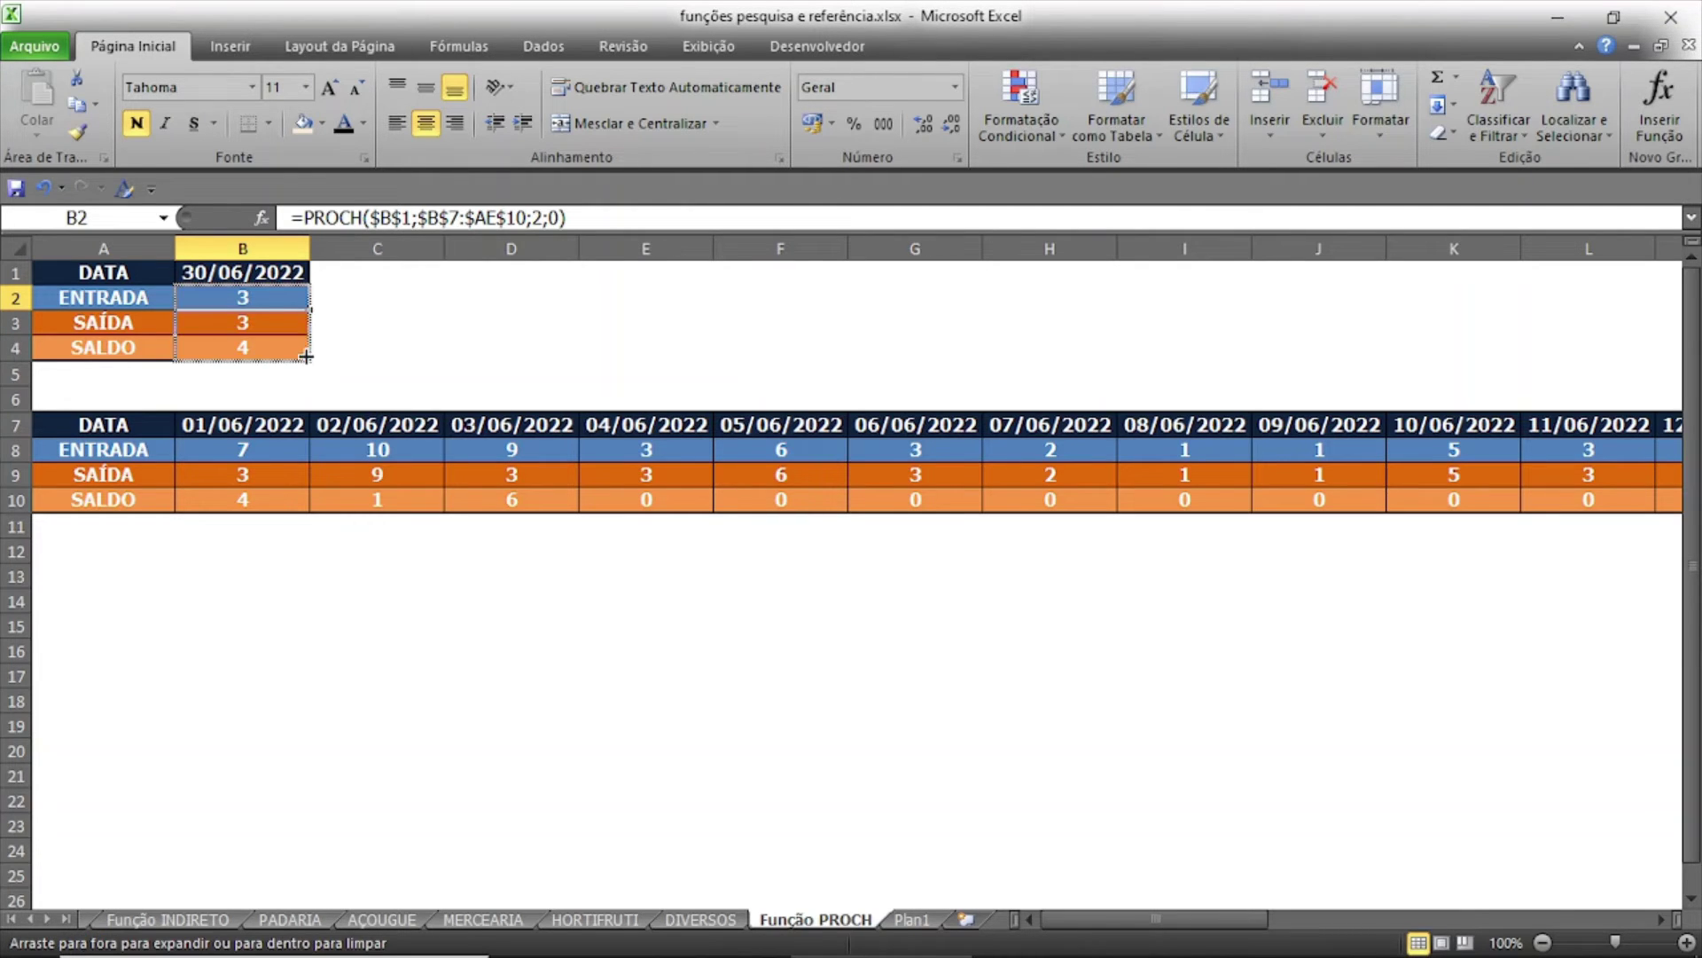
click(106, 325)
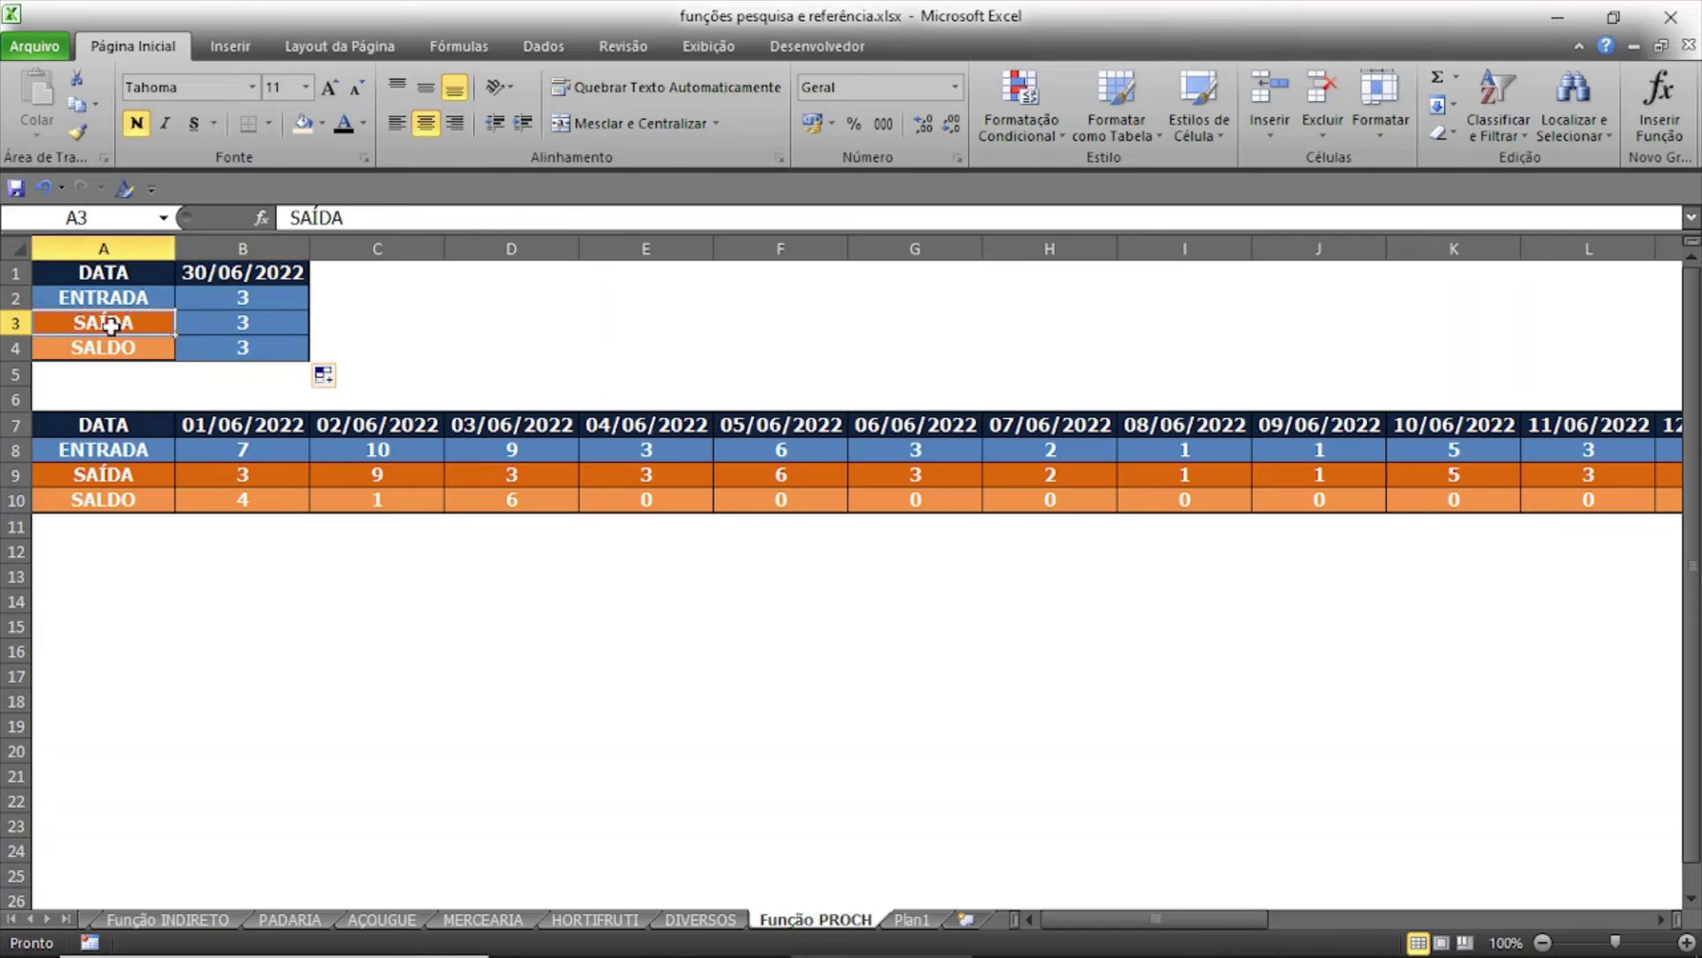
click(77, 133)
click(234, 322)
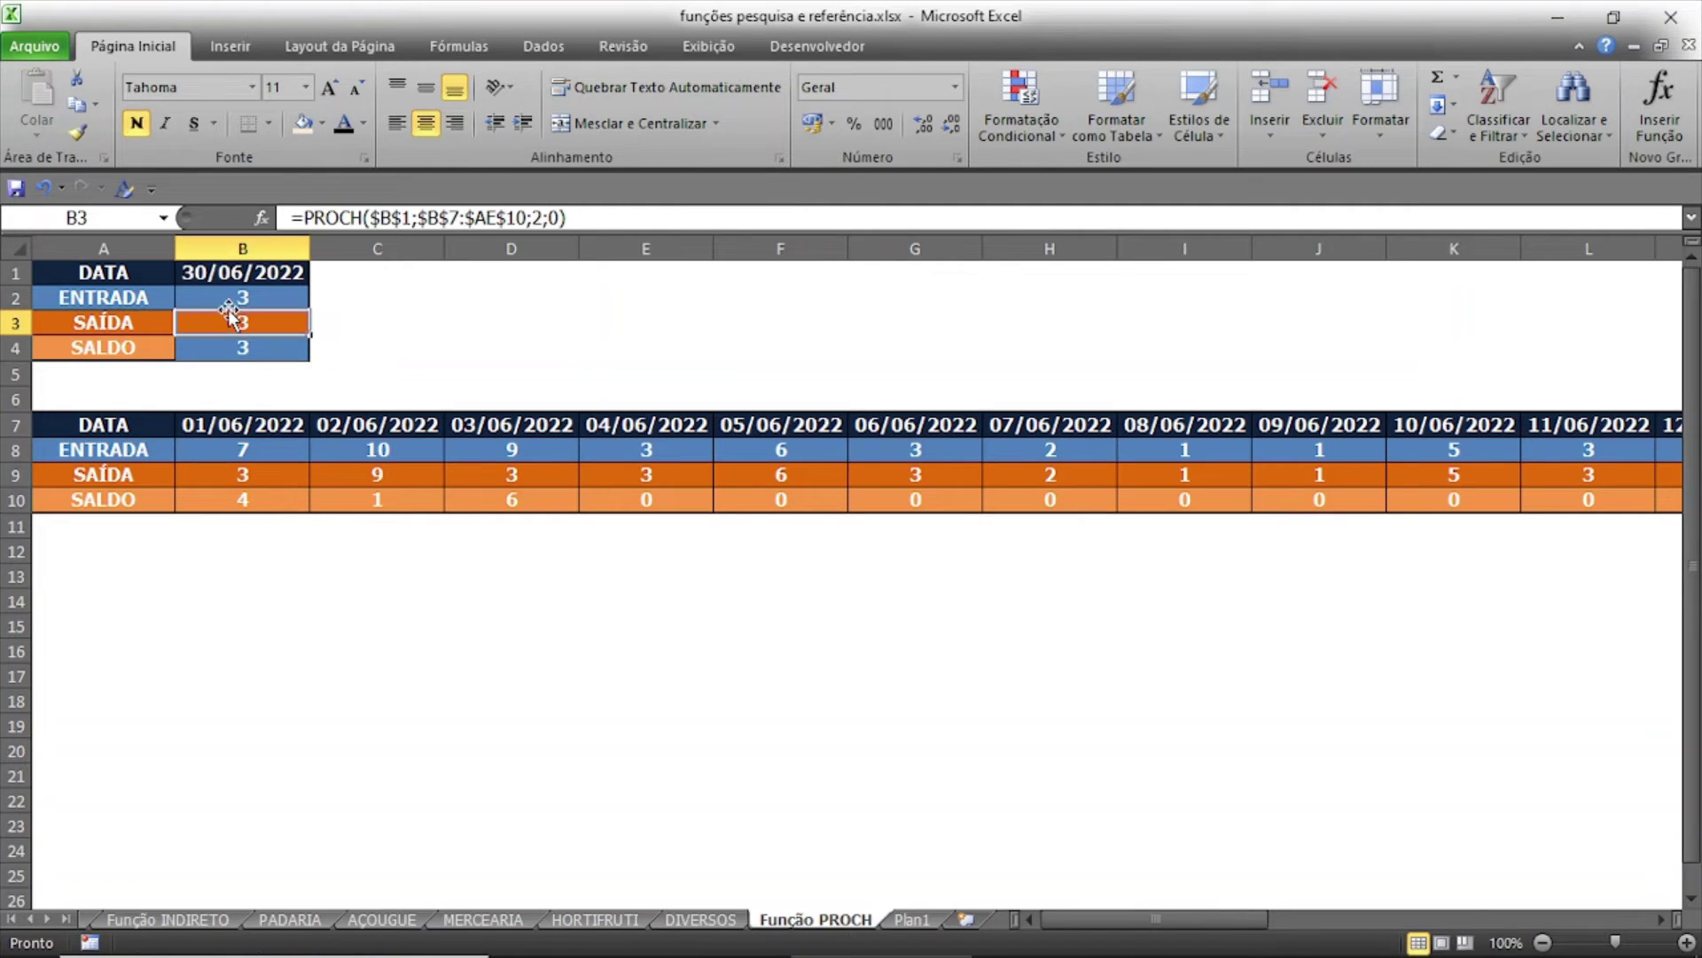
click(137, 347)
double_click(78, 132)
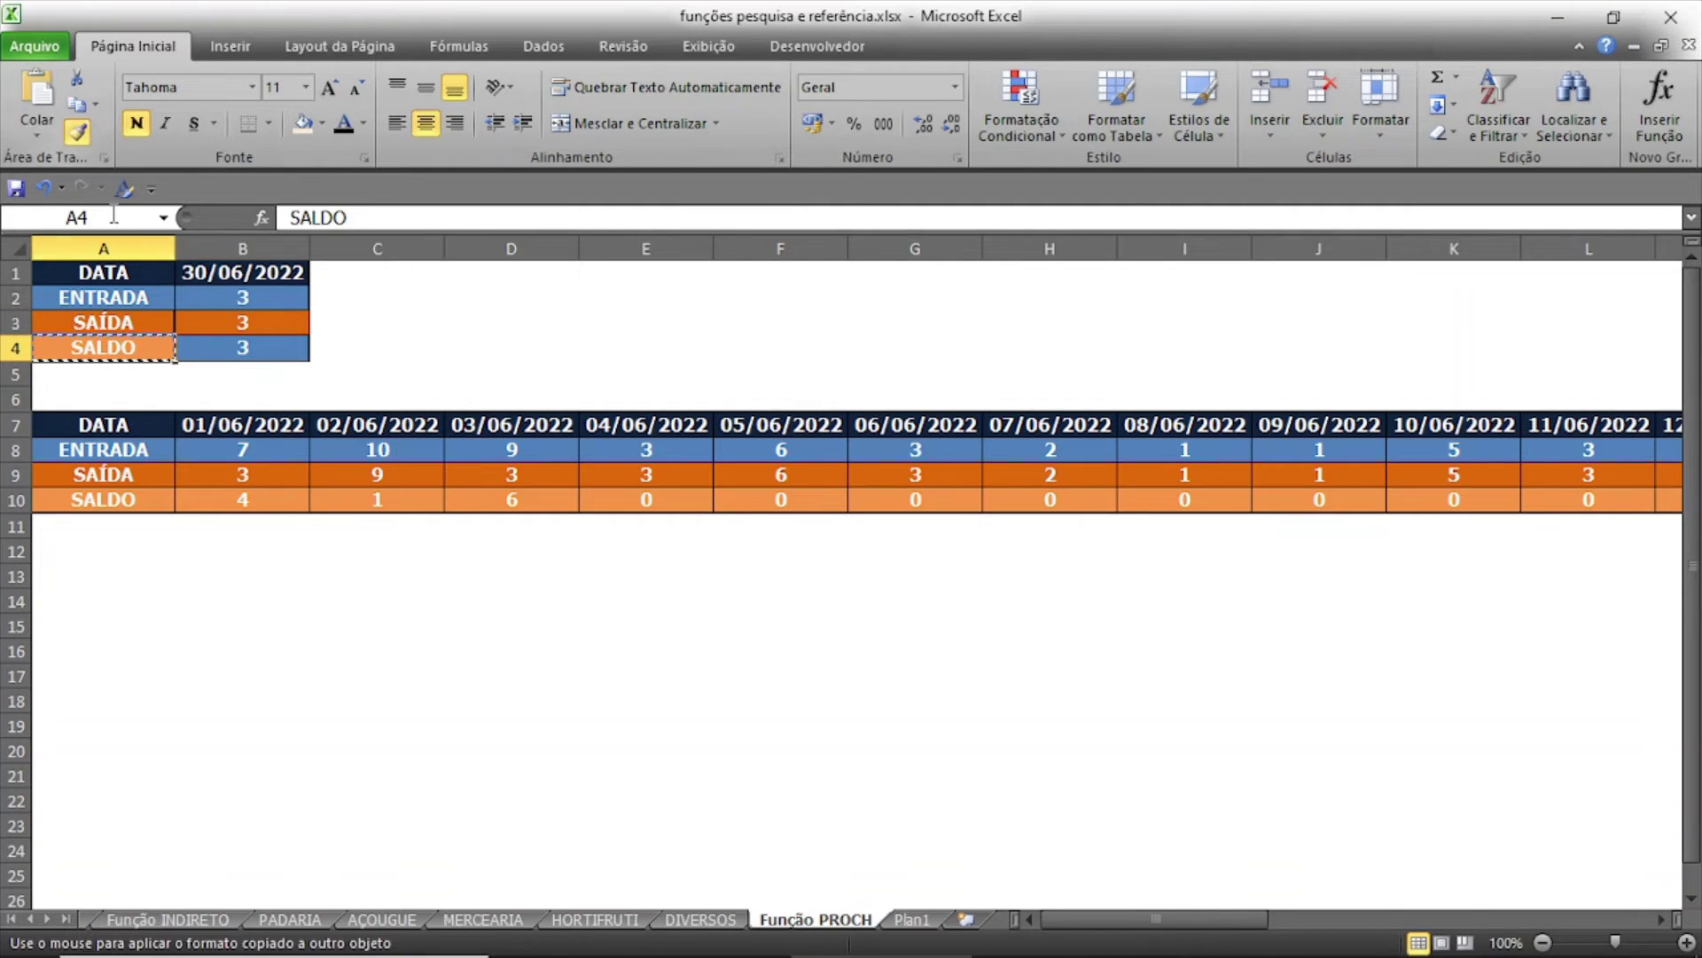
click(248, 348)
key(Escape)
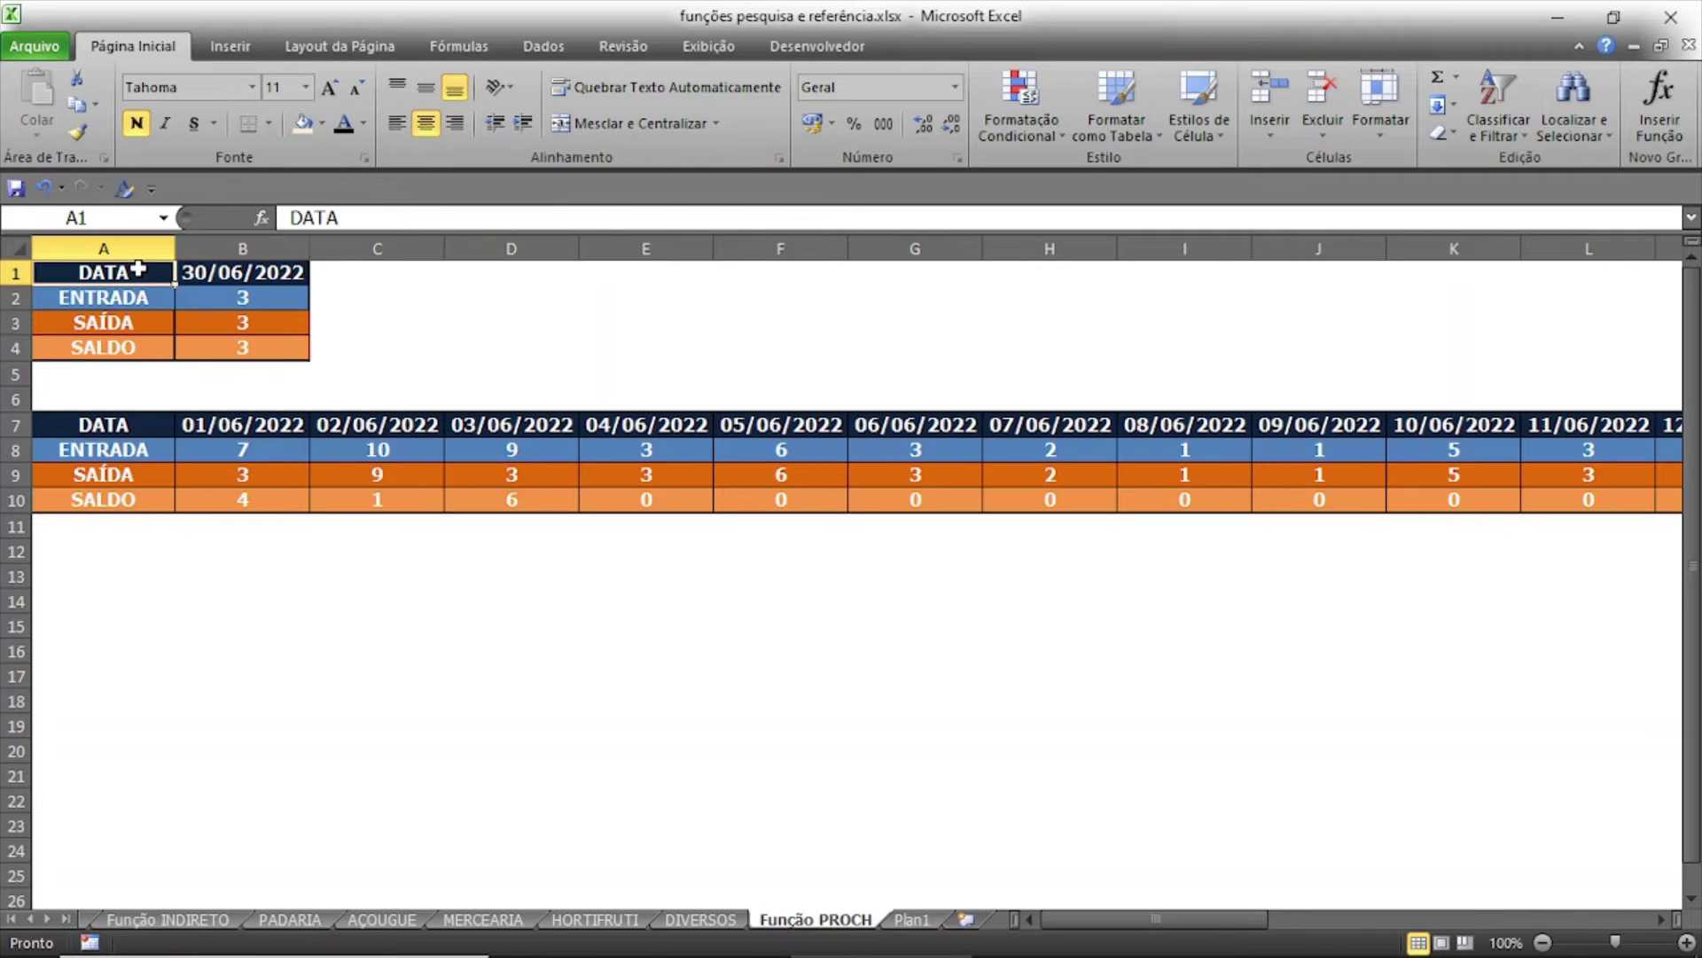
Add outline and inside borders to the summary block A1:B4 via Format Cells.
drag(155, 266, 202, 344)
right_click(202, 344)
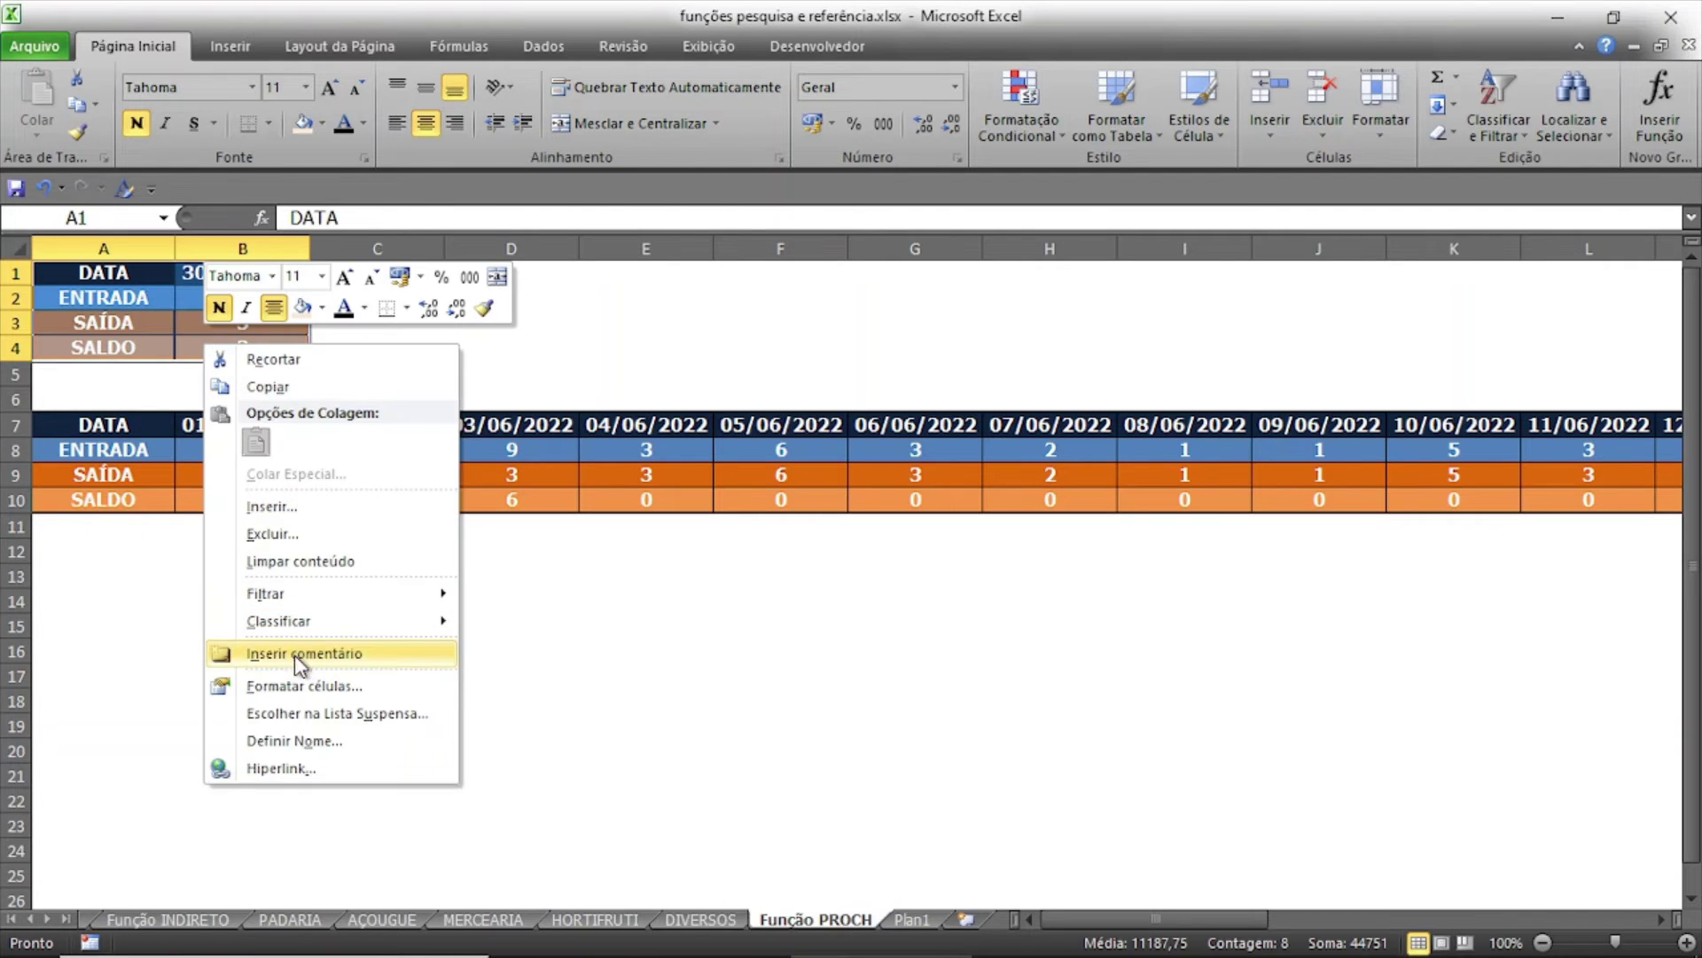
click(259, 714)
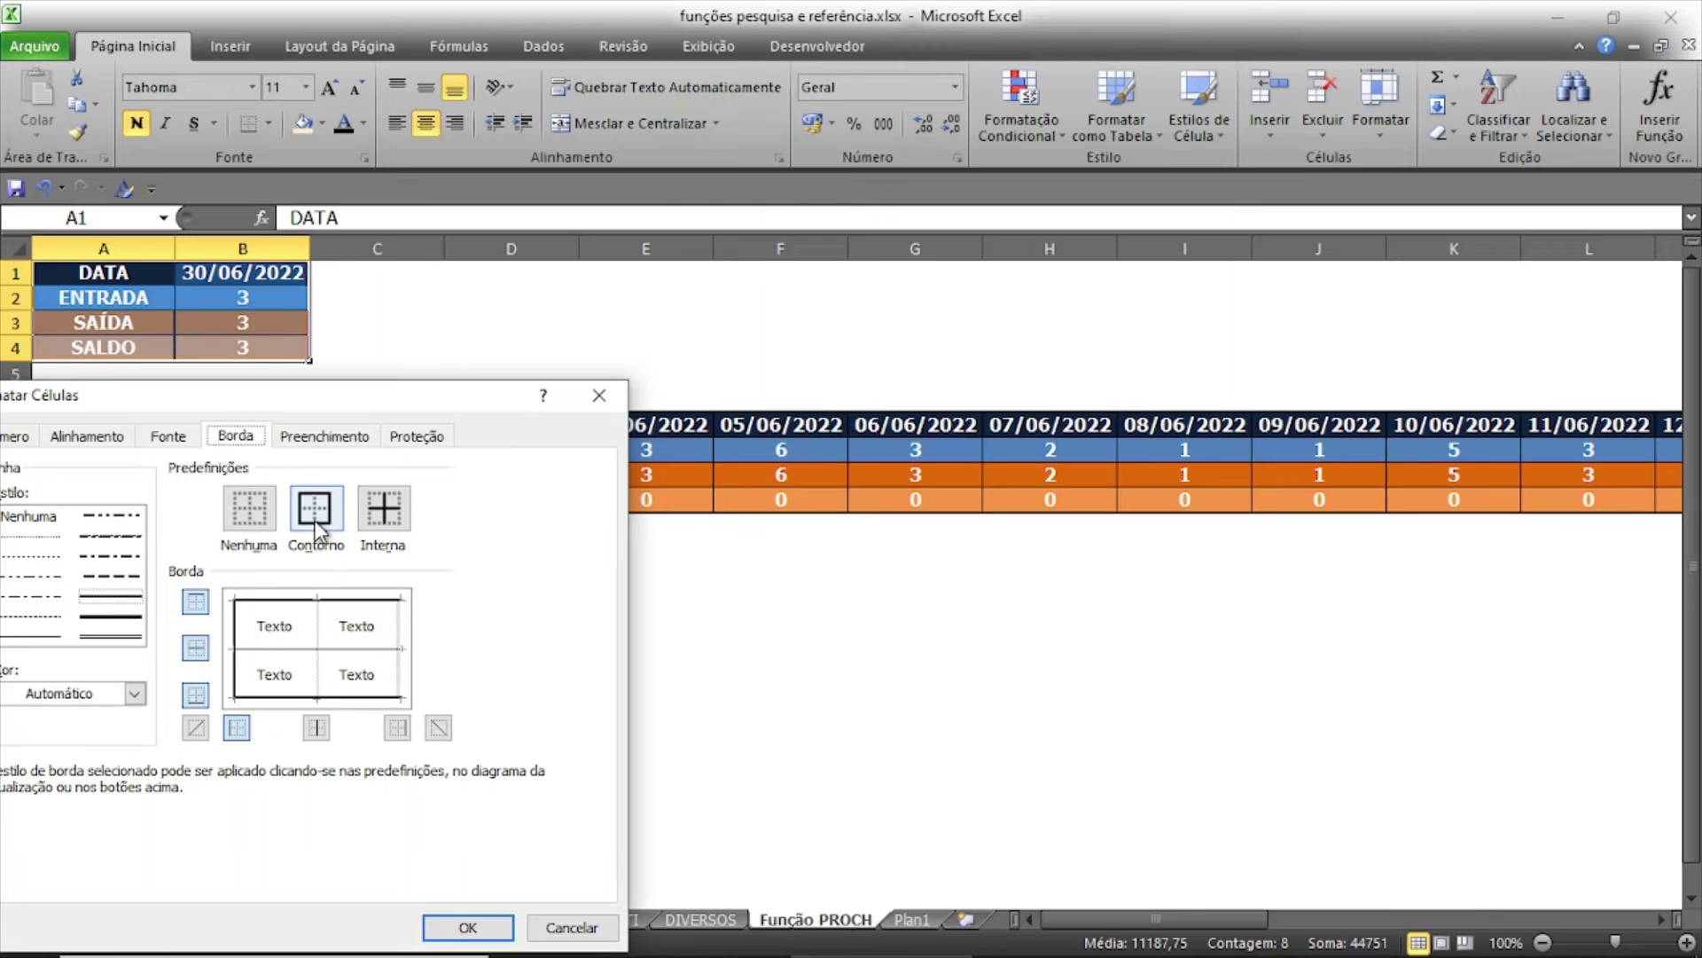
click(315, 509)
click(32, 636)
click(384, 508)
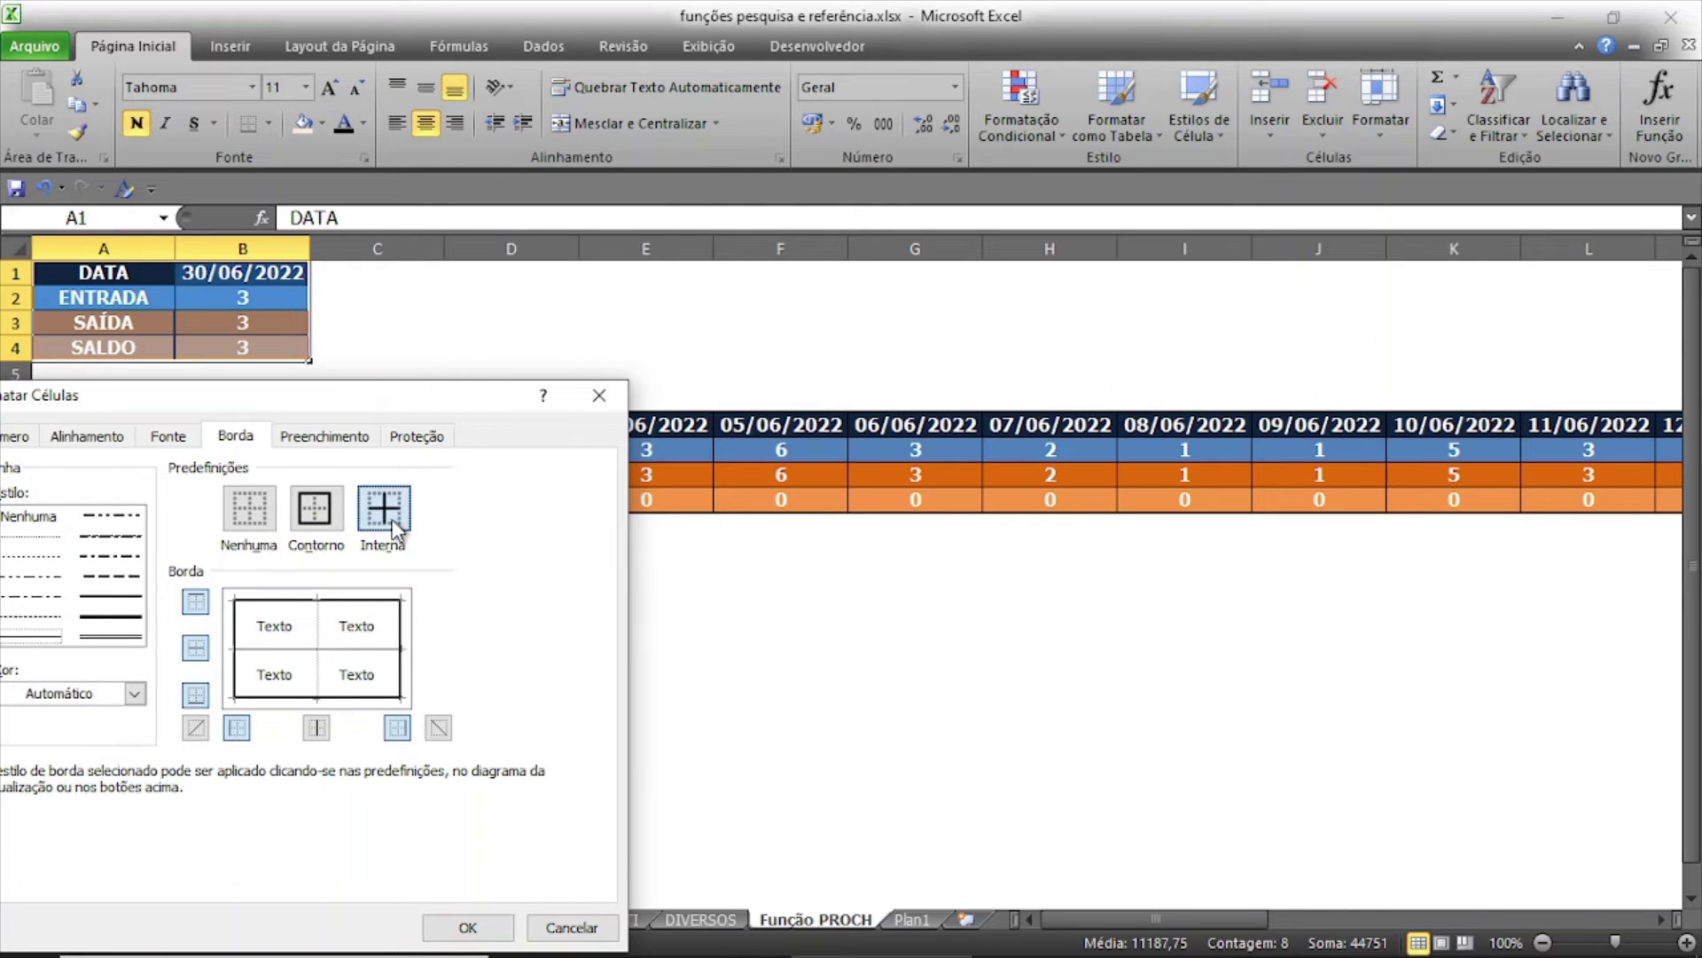
click(486, 933)
click(470, 321)
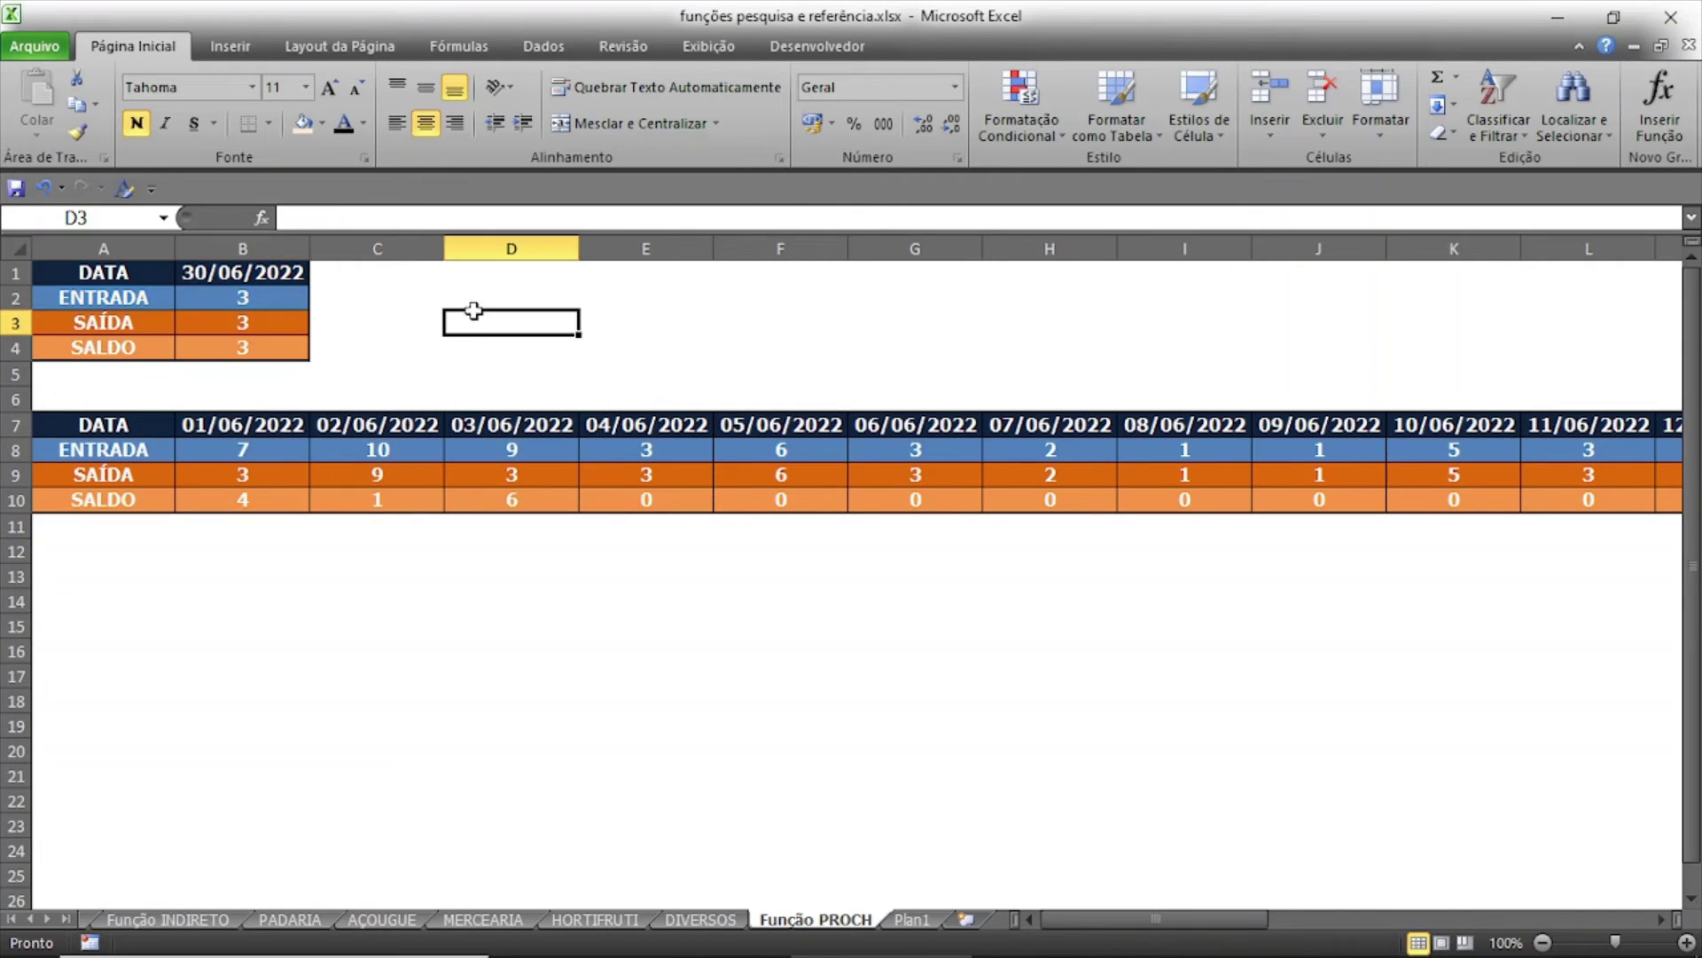
Replace the row index in B3's SAÍDA formula with 2, then start editing B4's row index.
click(247, 325)
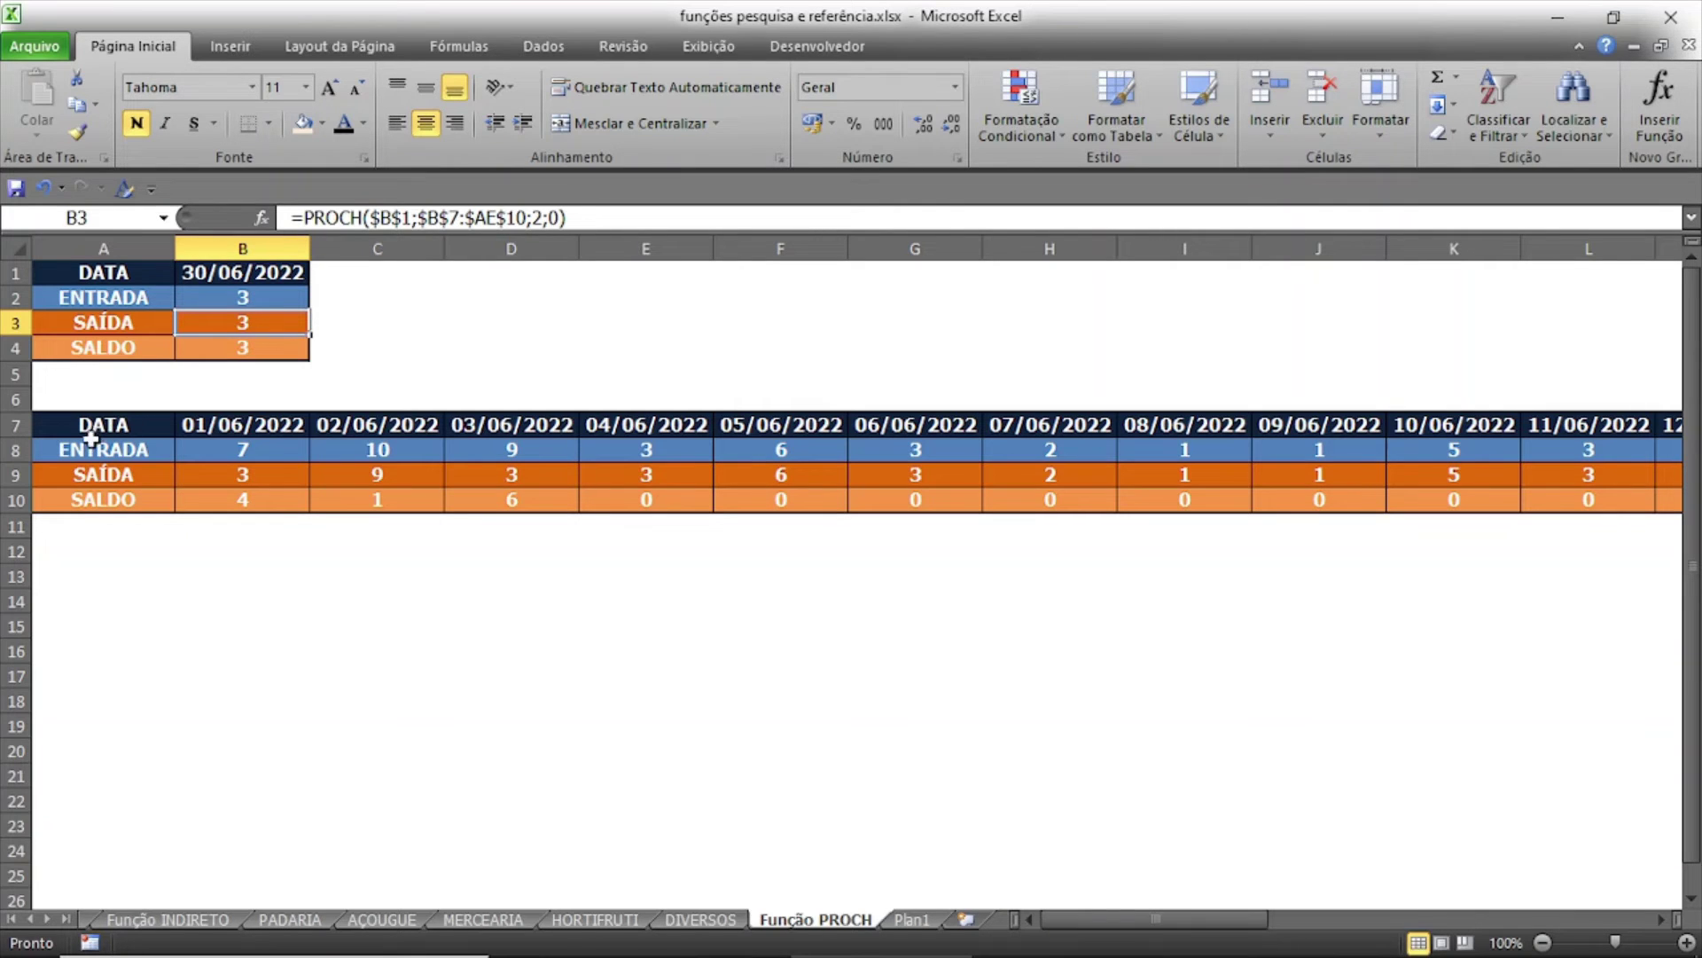
click(550, 218)
key(BackSpace)
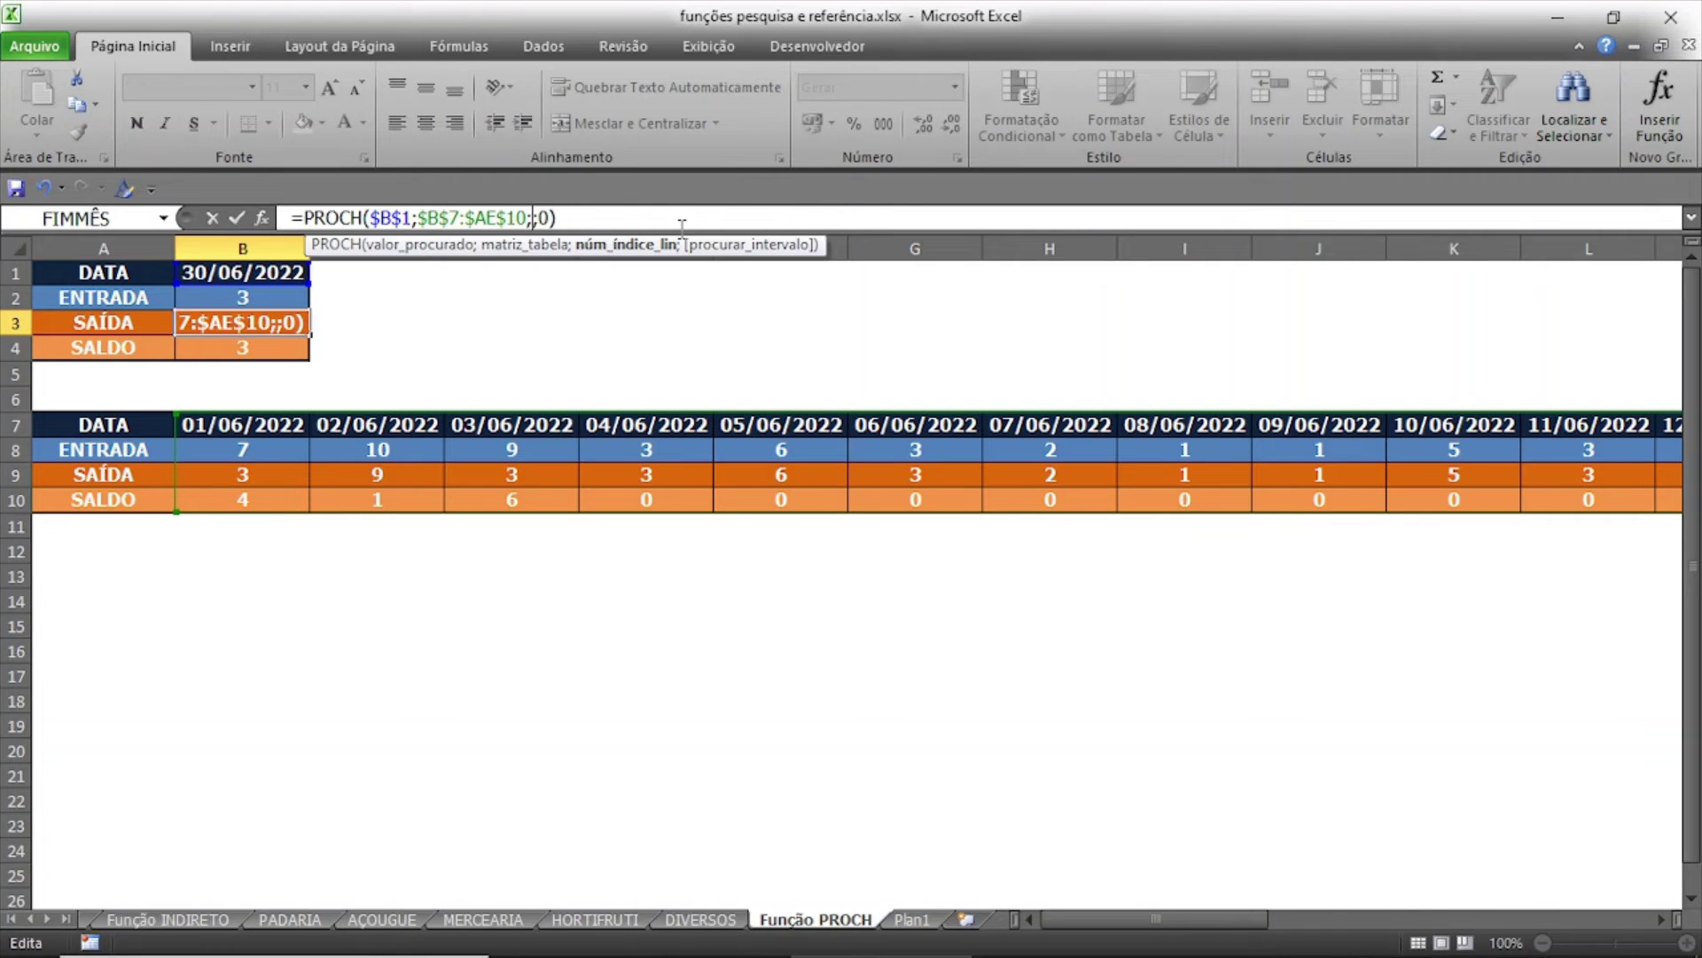
text(2)
key(Return)
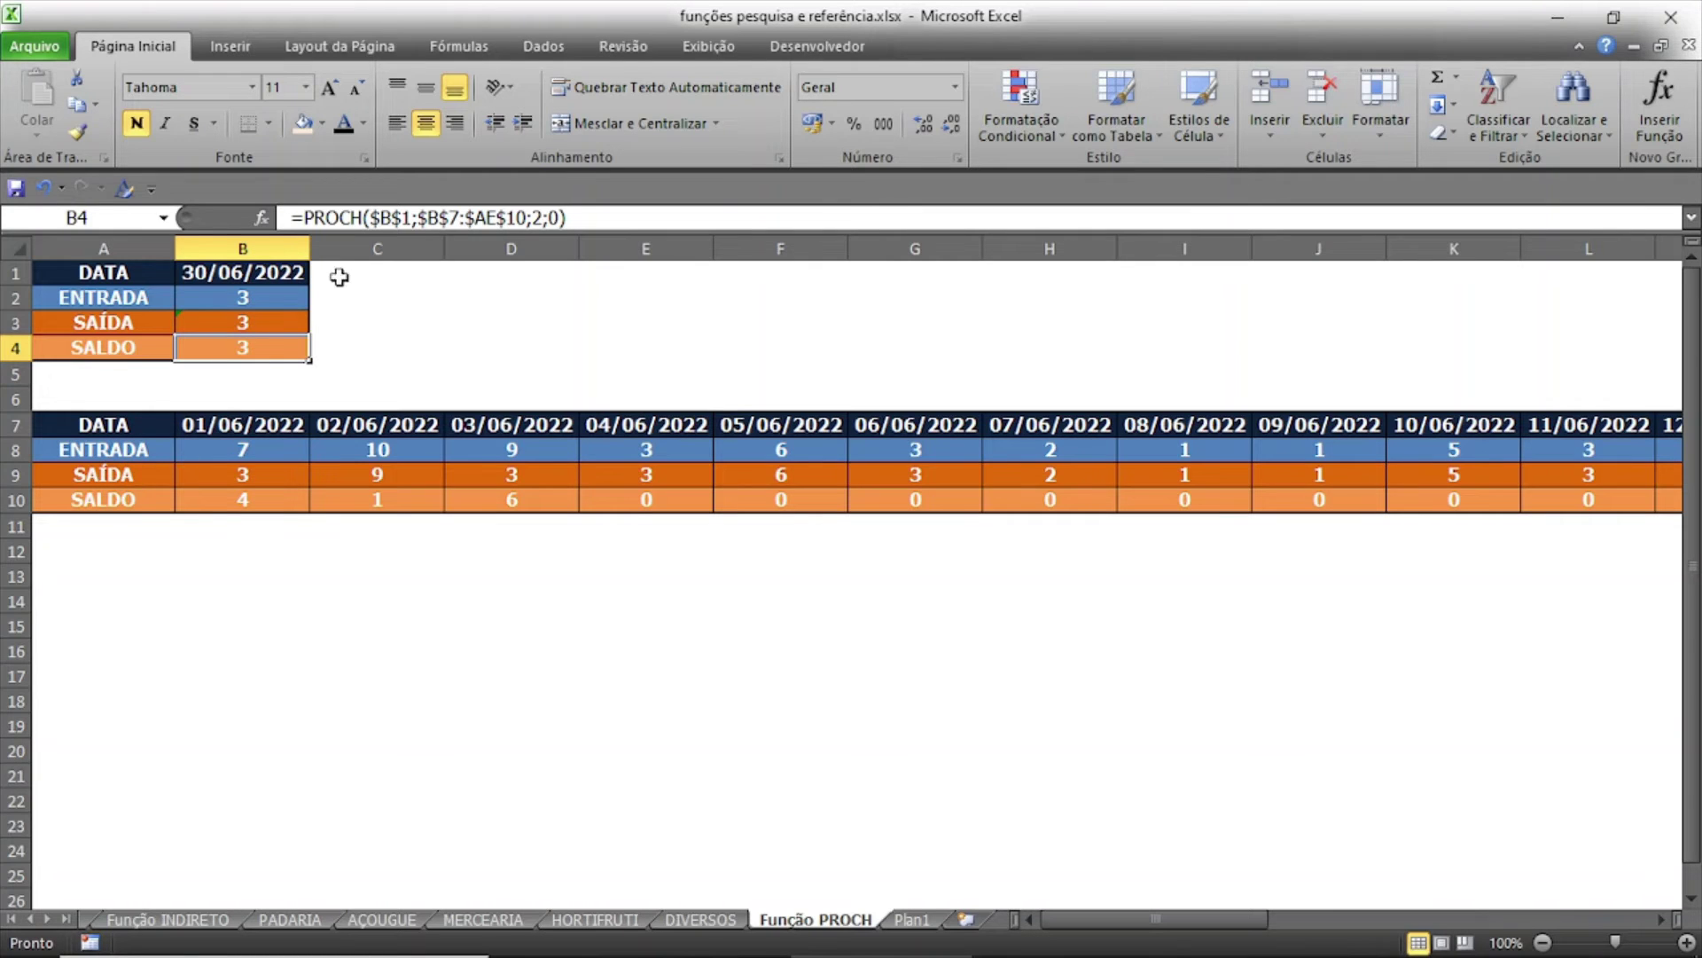
click(535, 217)
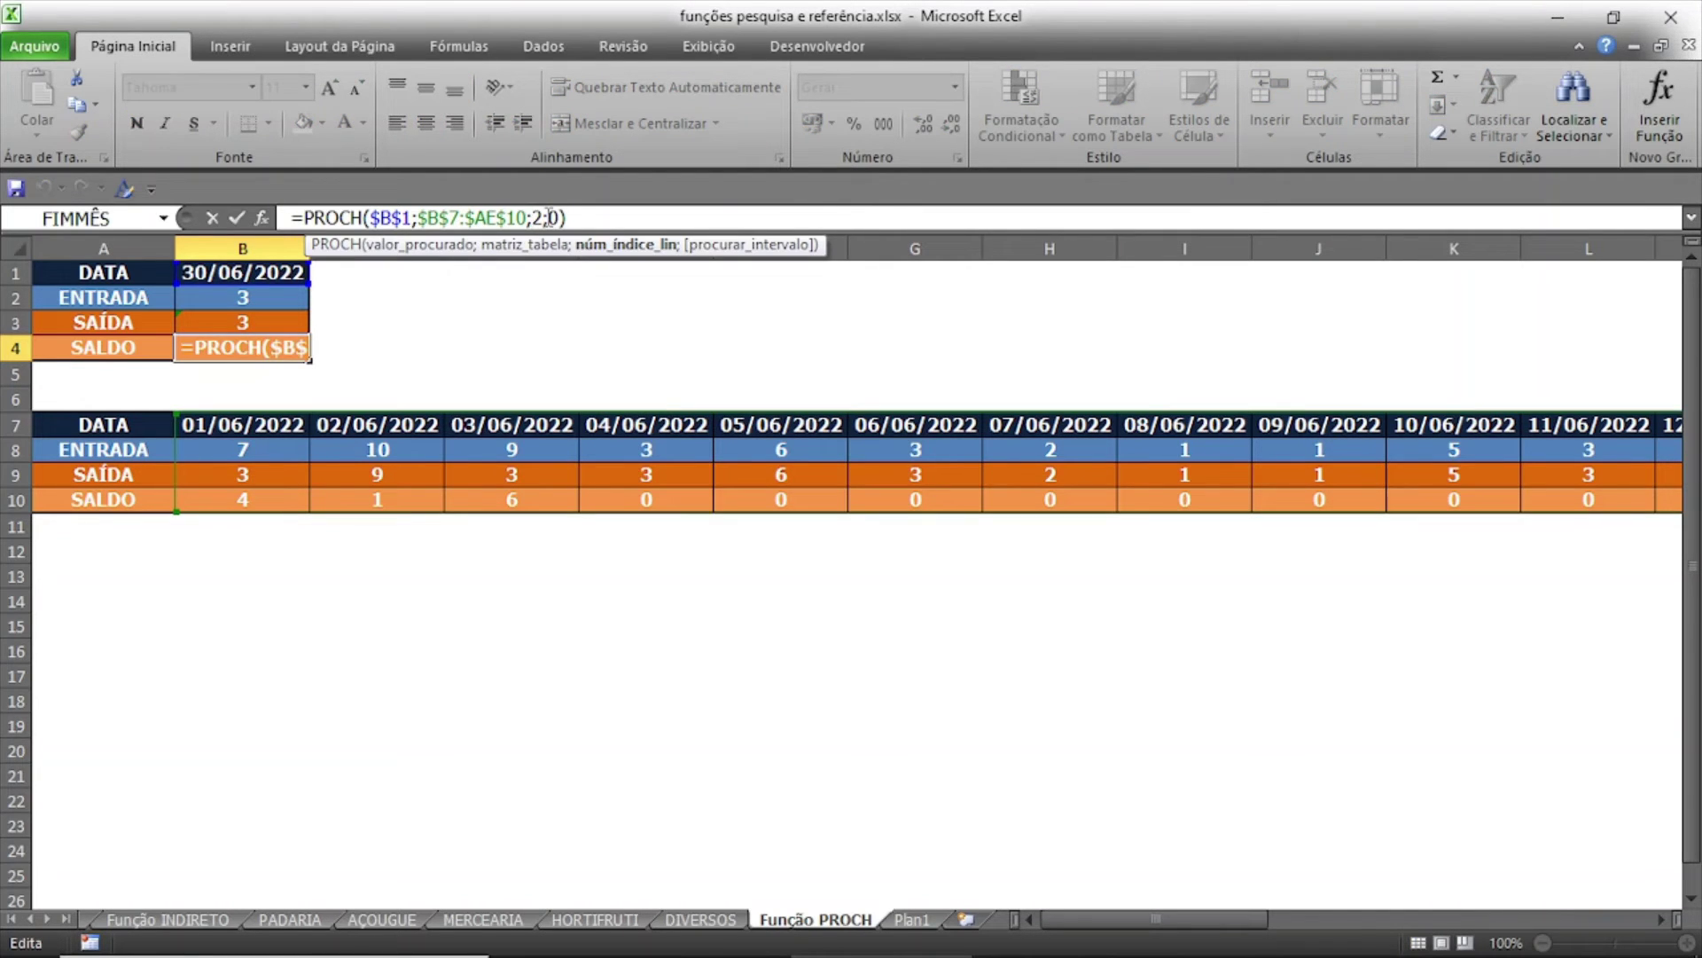
Set the SALDO formula's row index to 4 and step through the B2–B4 formulas.
key(Delete)
text(4)
key(Return)
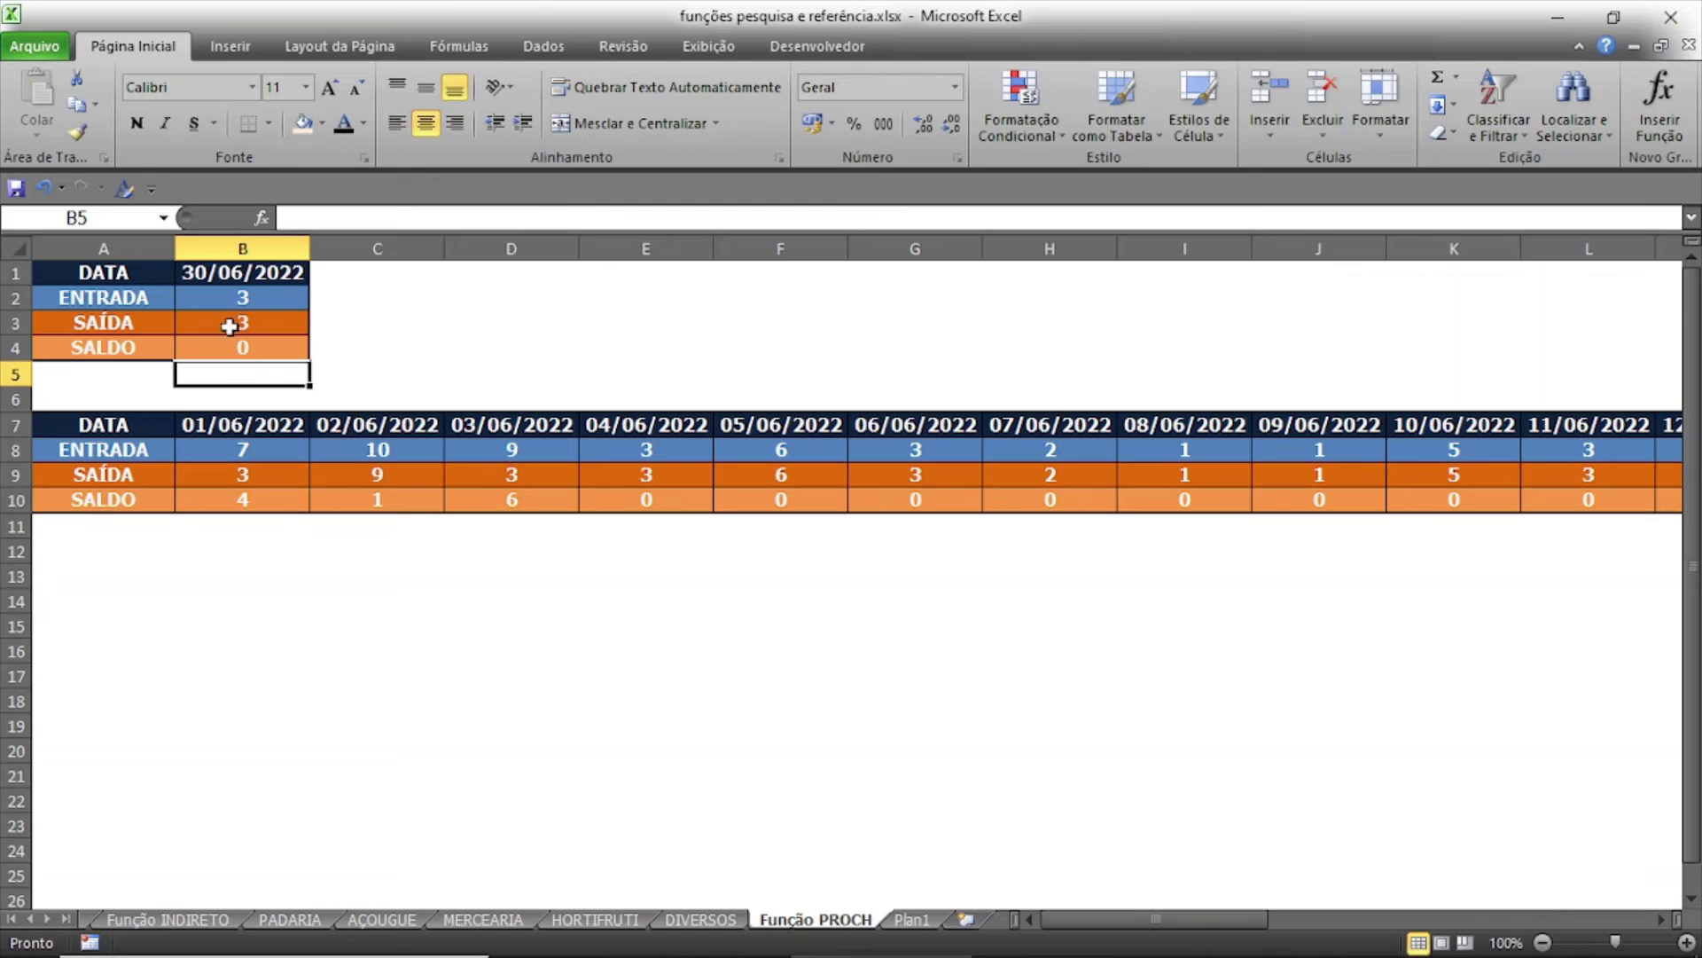
click(279, 297)
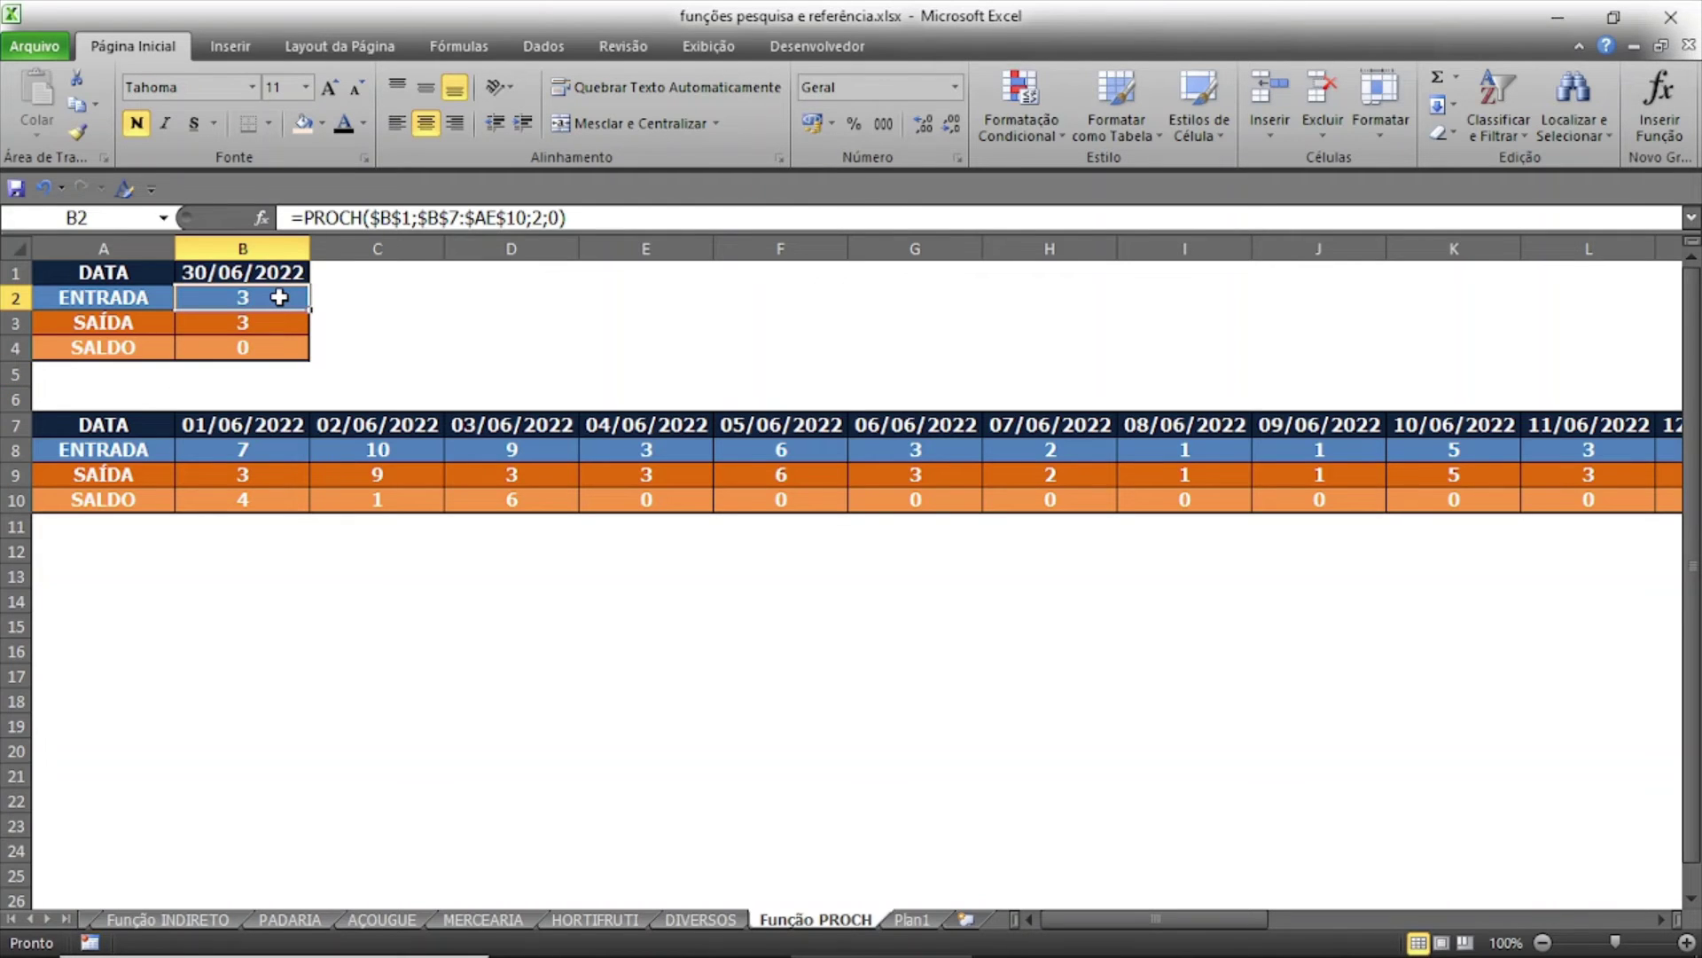
key(Down)
key(Down)
click(280, 297)
key(Down)
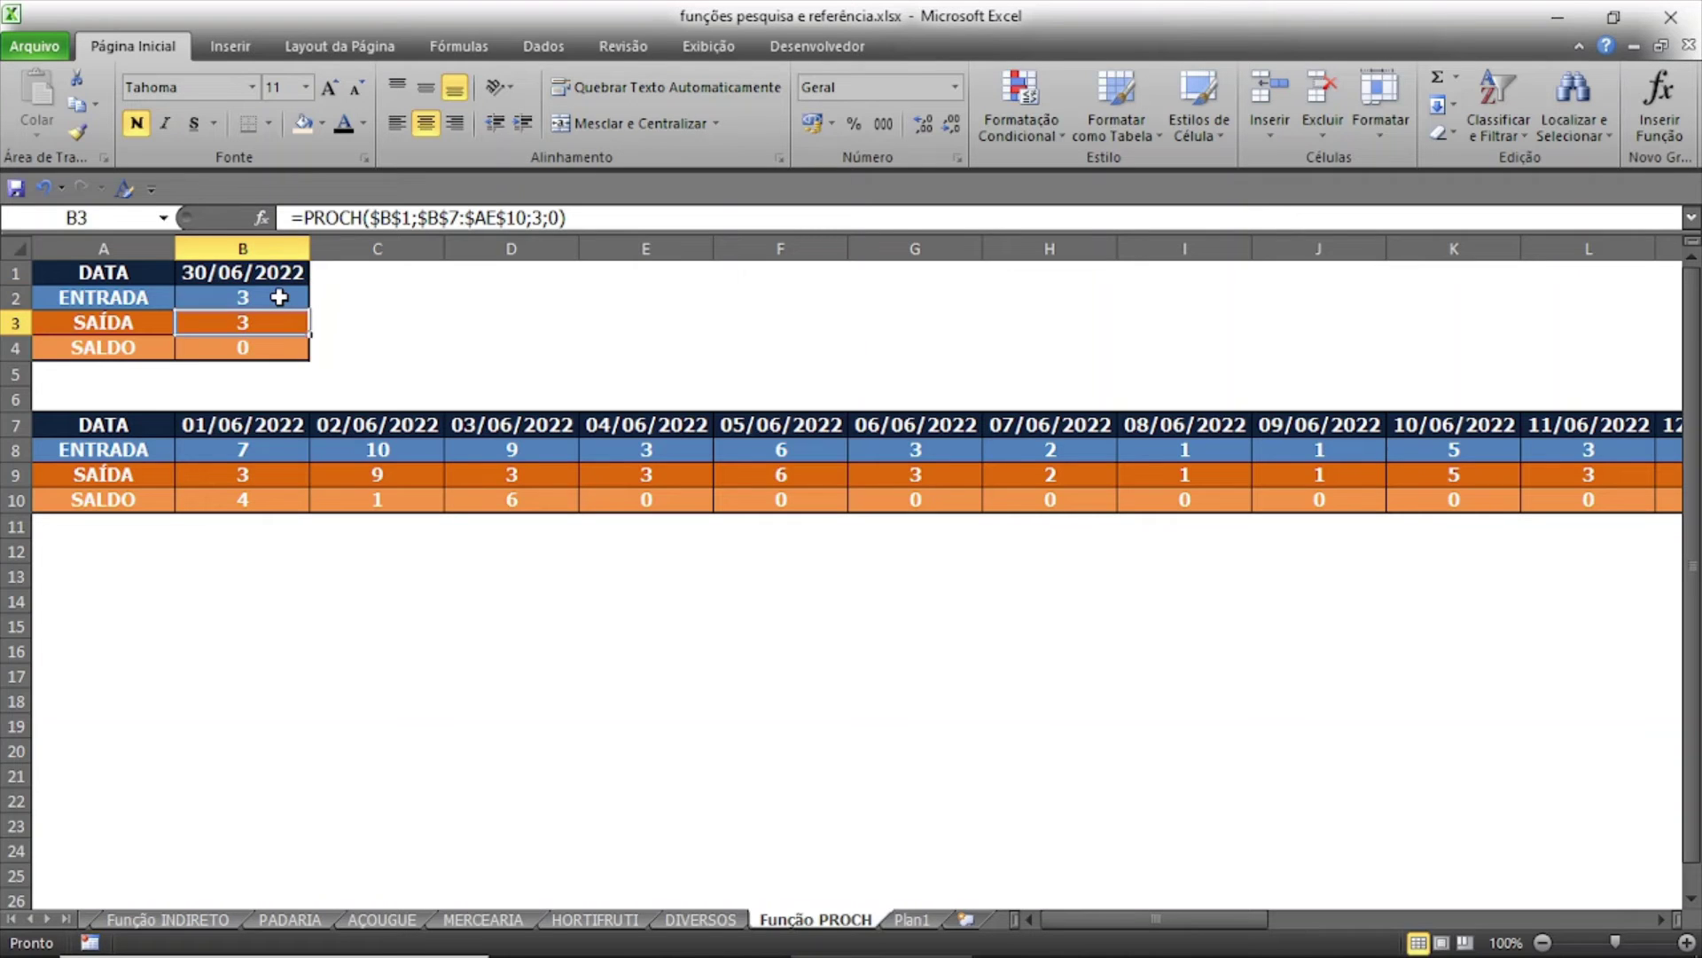
key(Down)
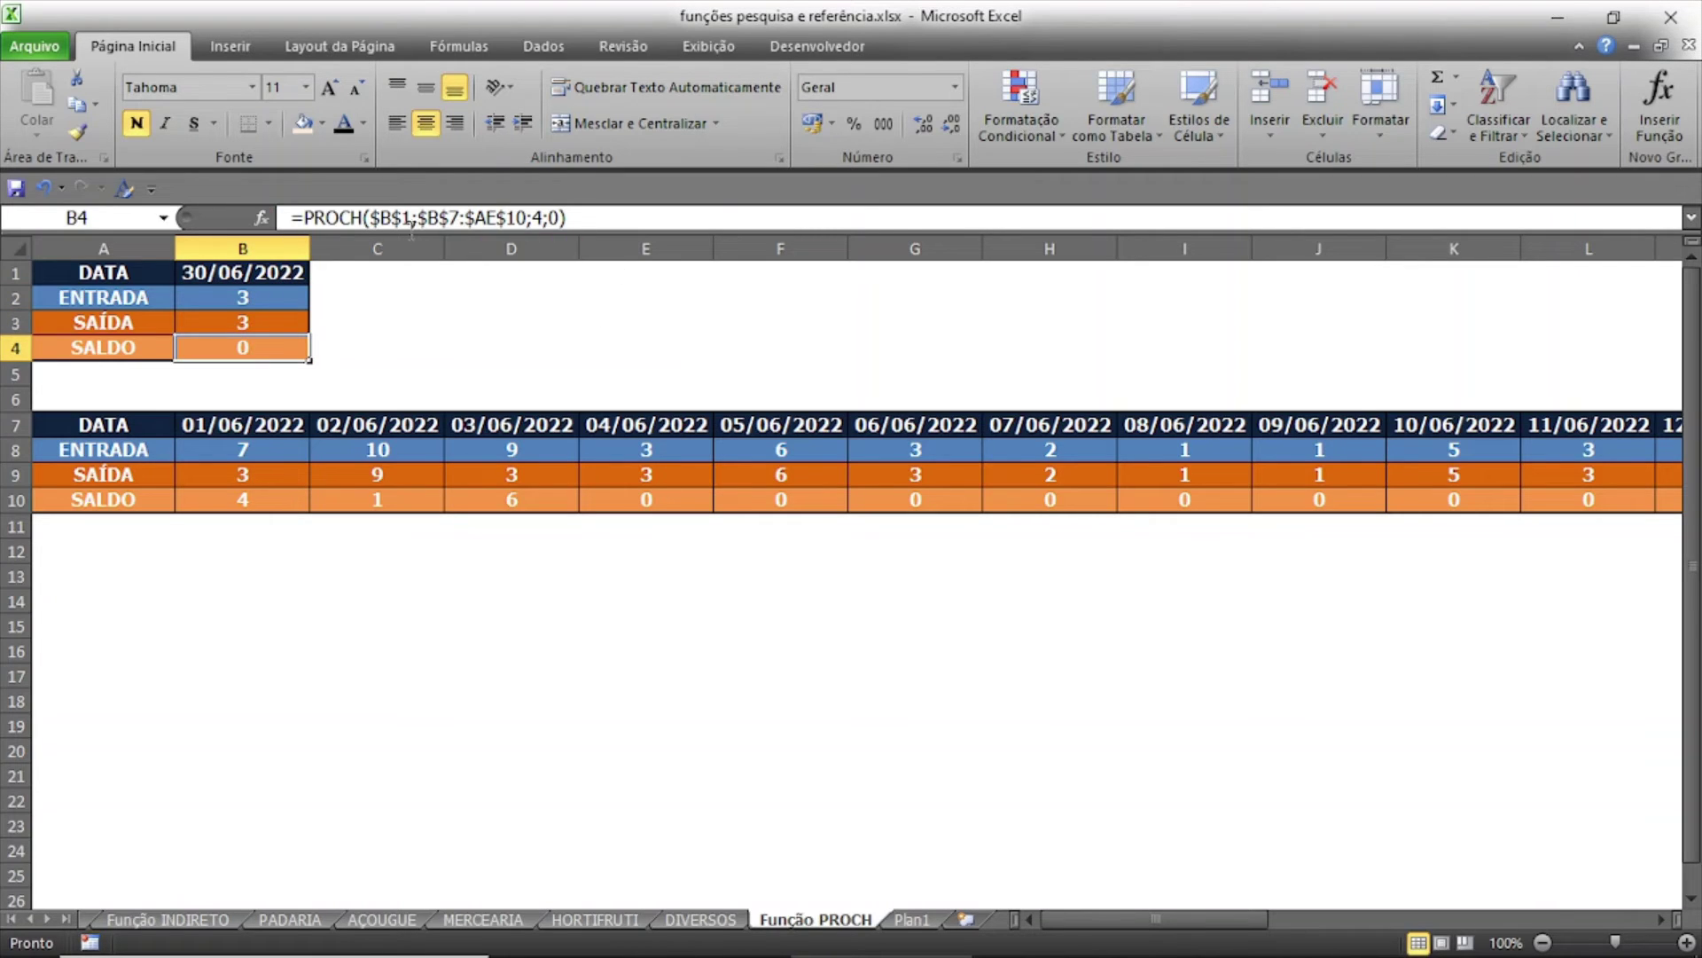
Review the B1 date and each PROCH formula, confirming SALDO shows 0 for 30/06/2022.
click(229, 272)
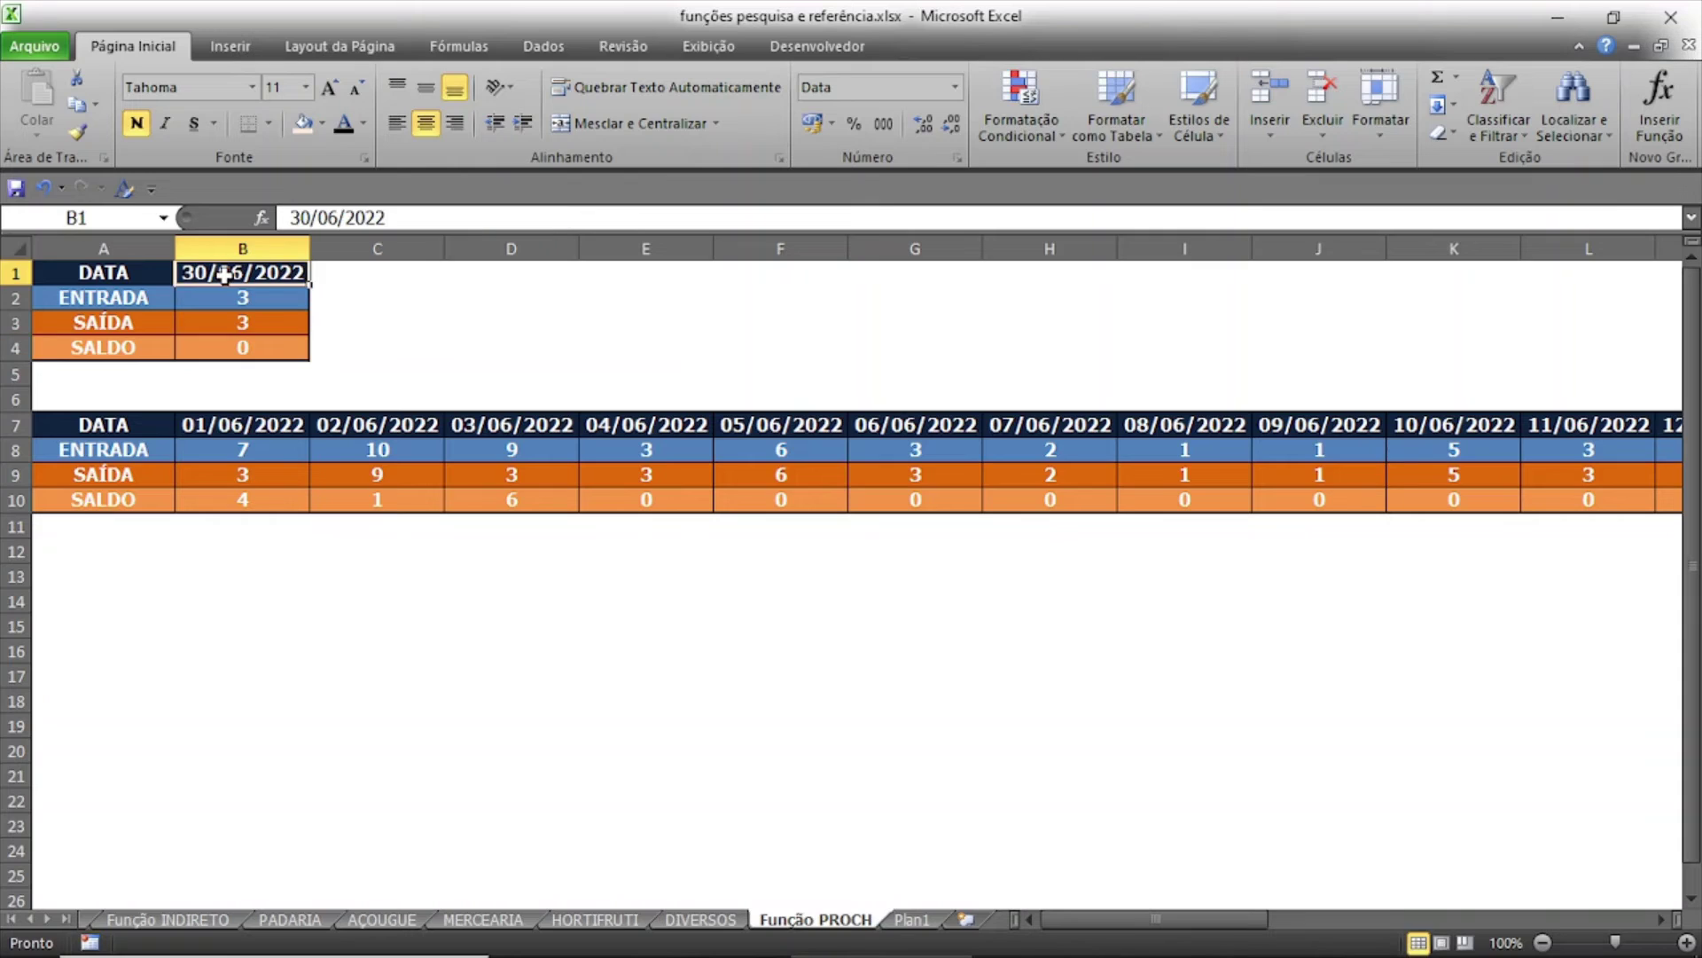
click(262, 299)
key(Down)
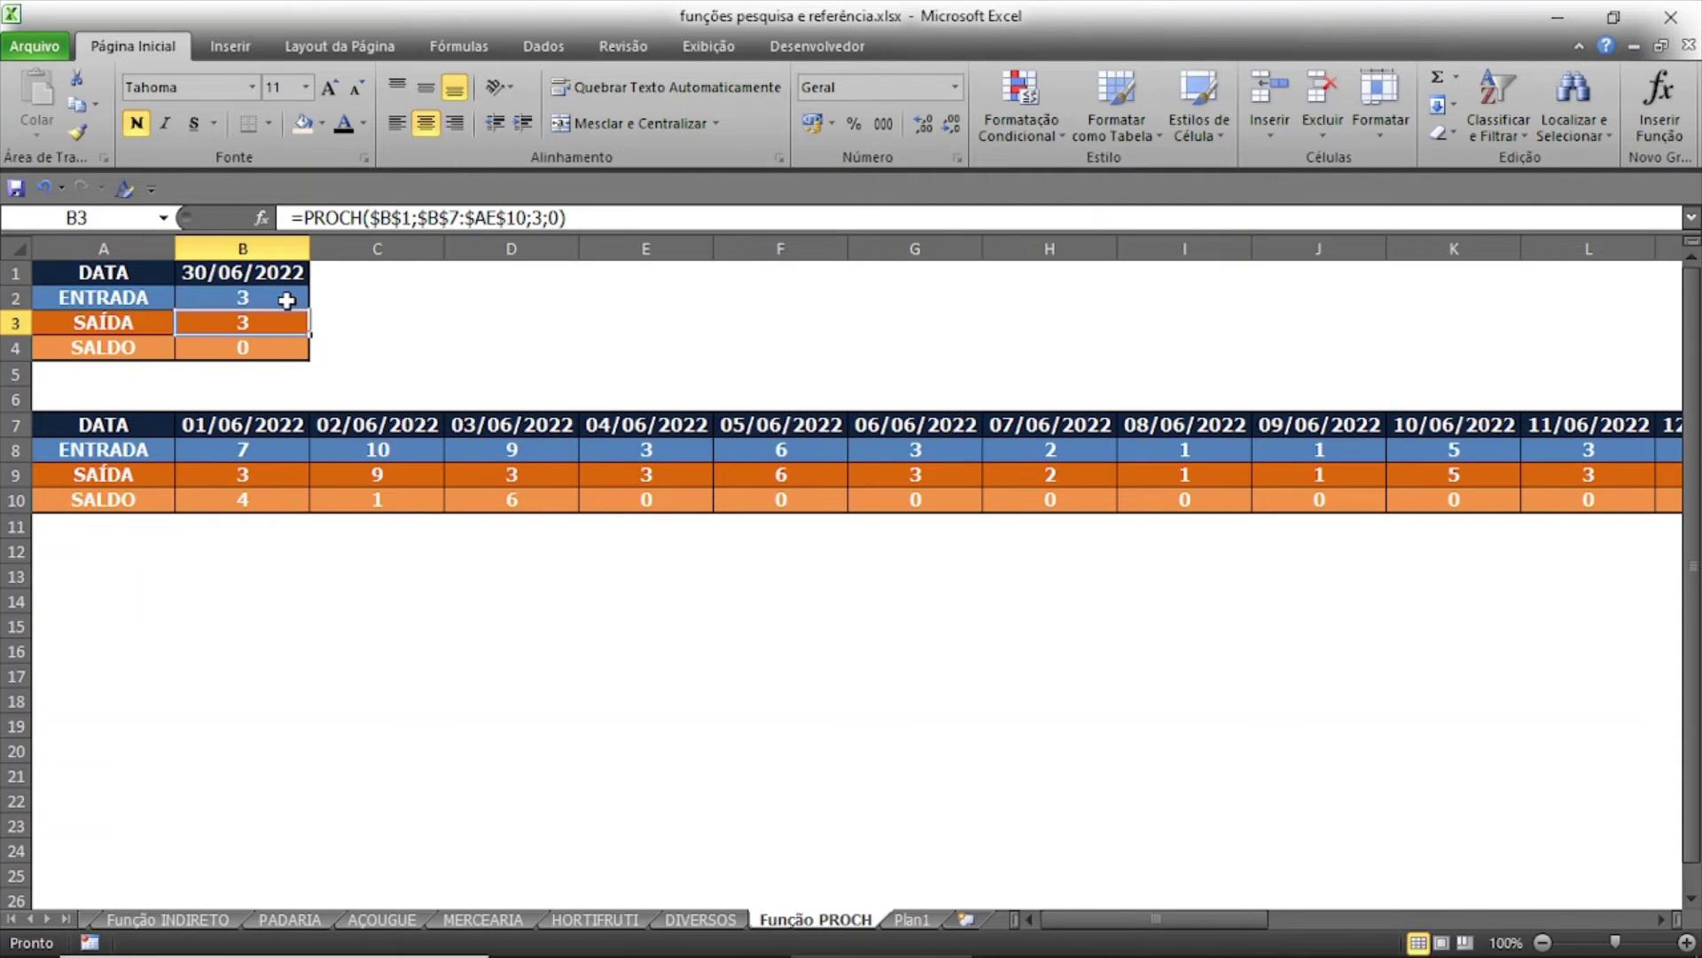
key(Down)
key(Down)
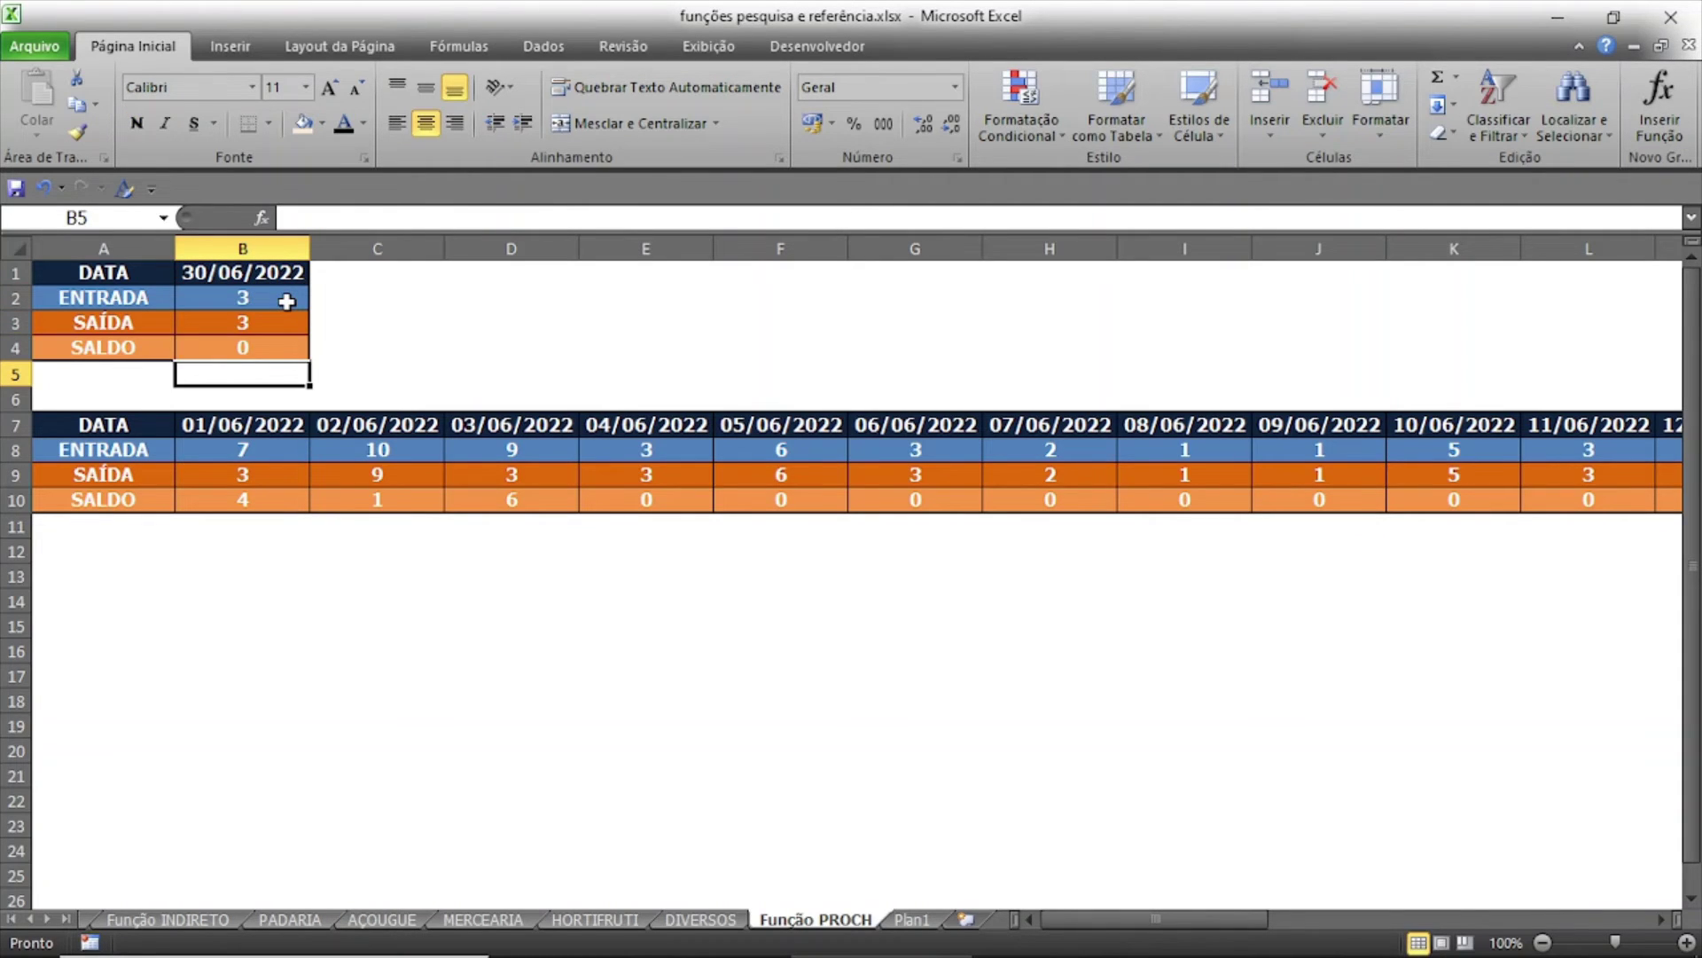
key(Up)
key(Up)
key(Up)
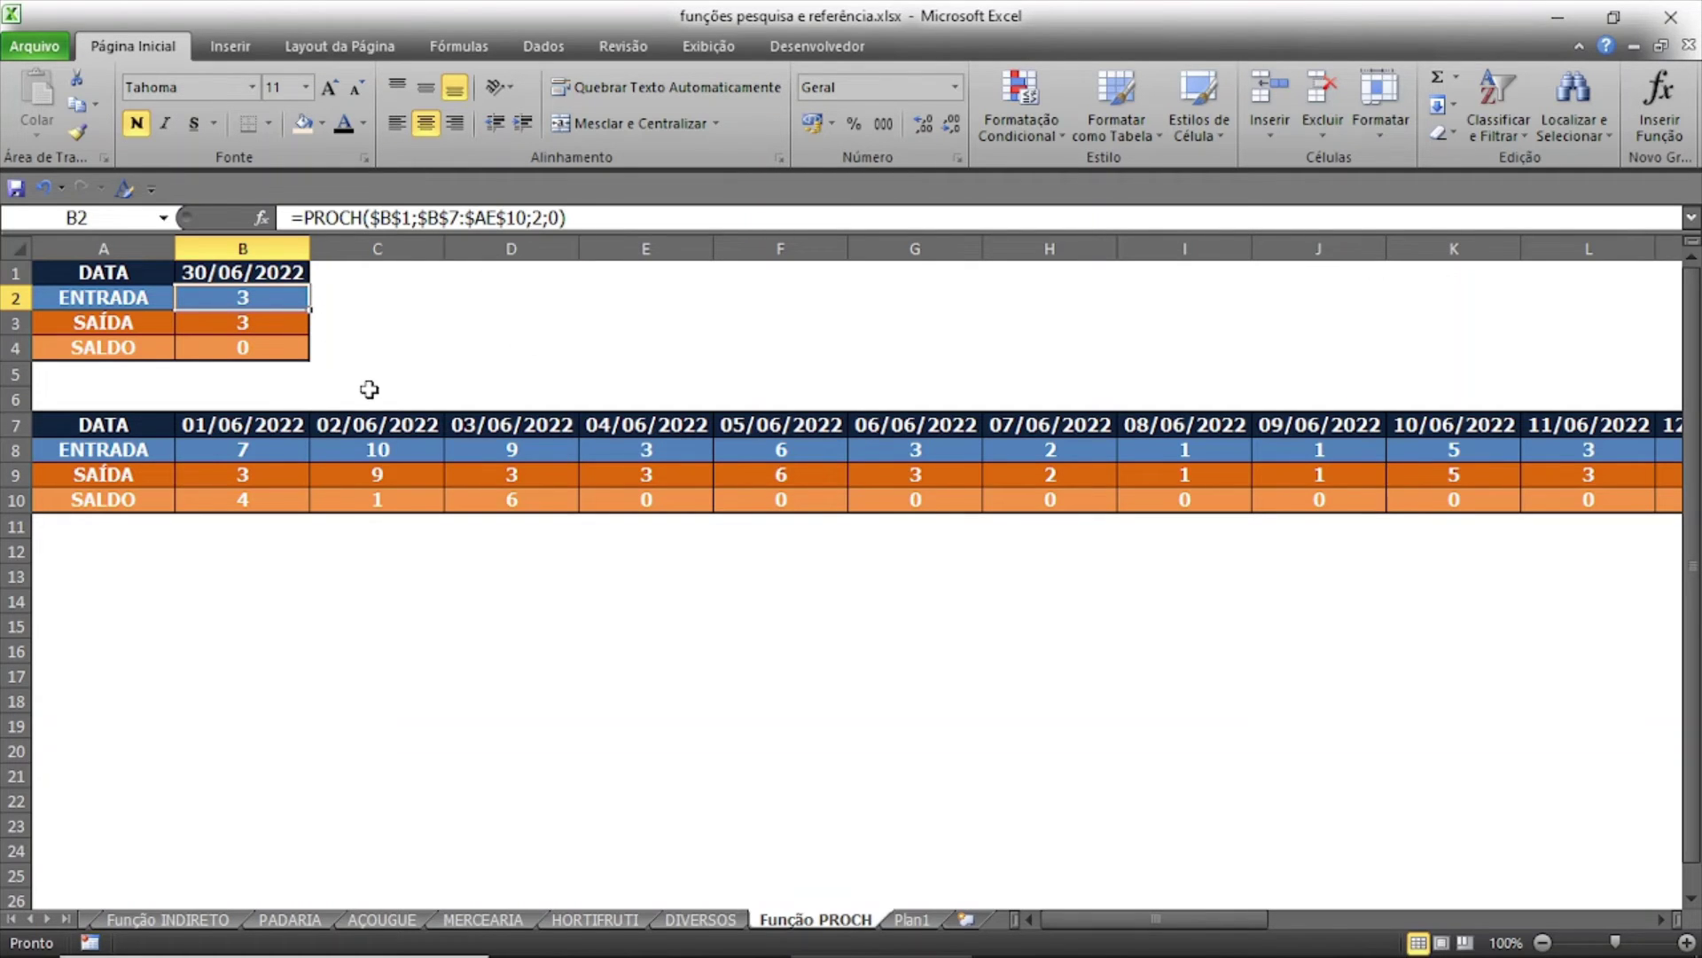
key(Down)
key(Down)
key(Up)
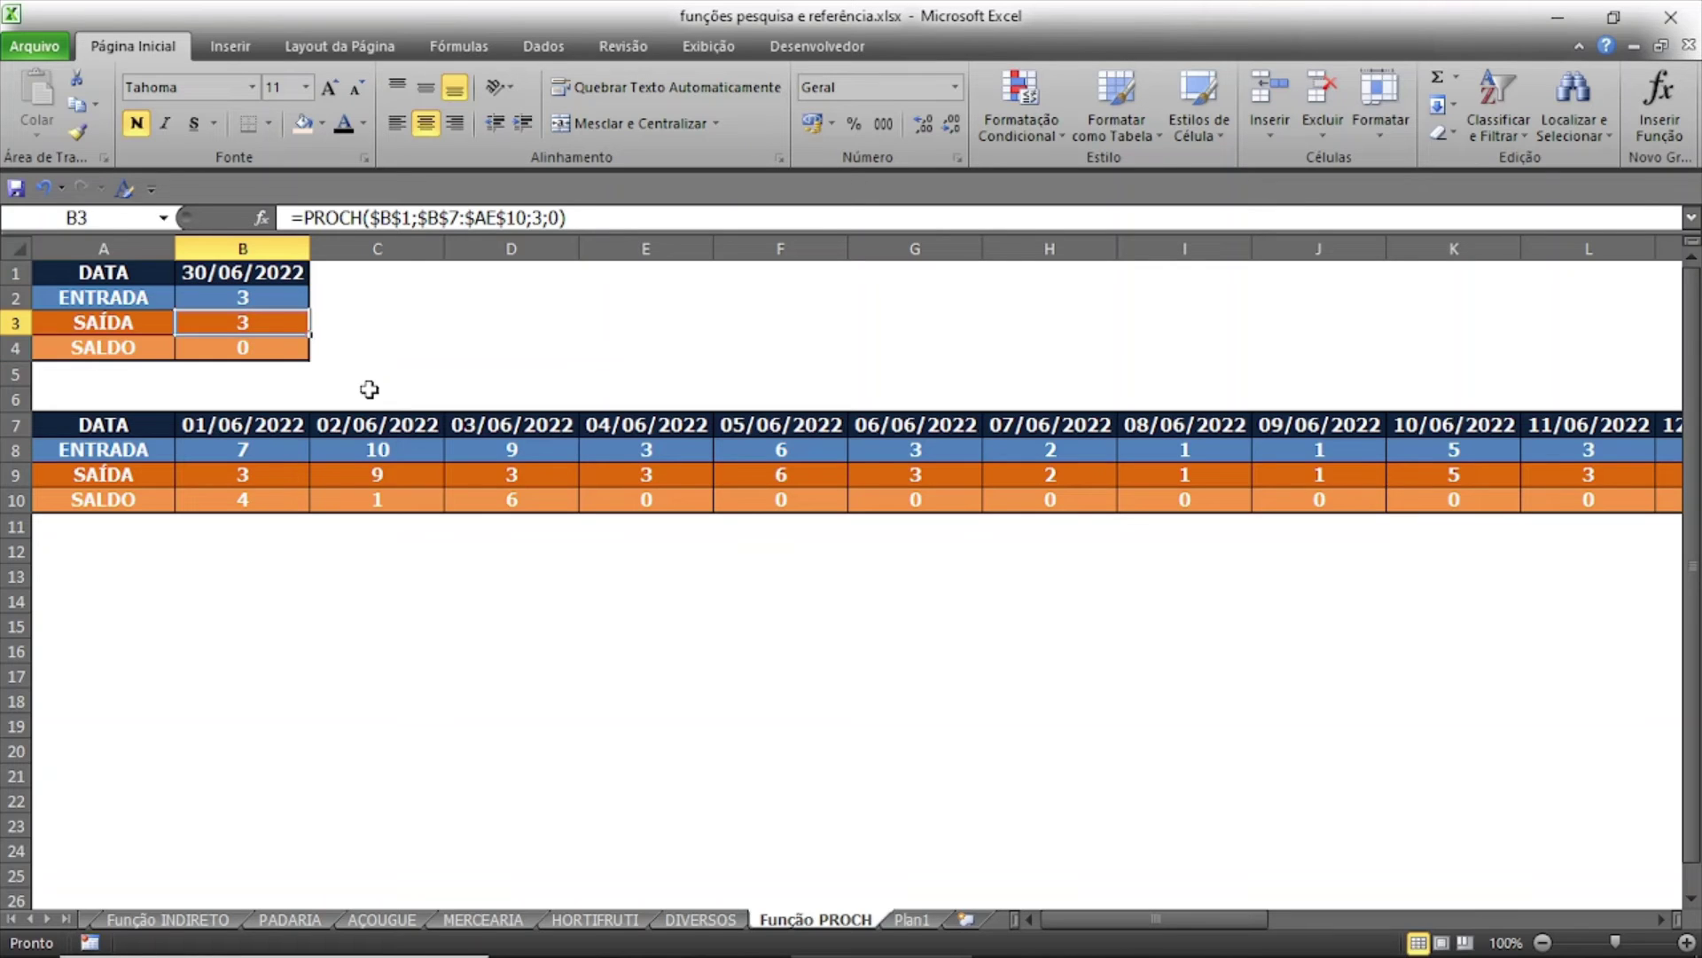
key(Up)
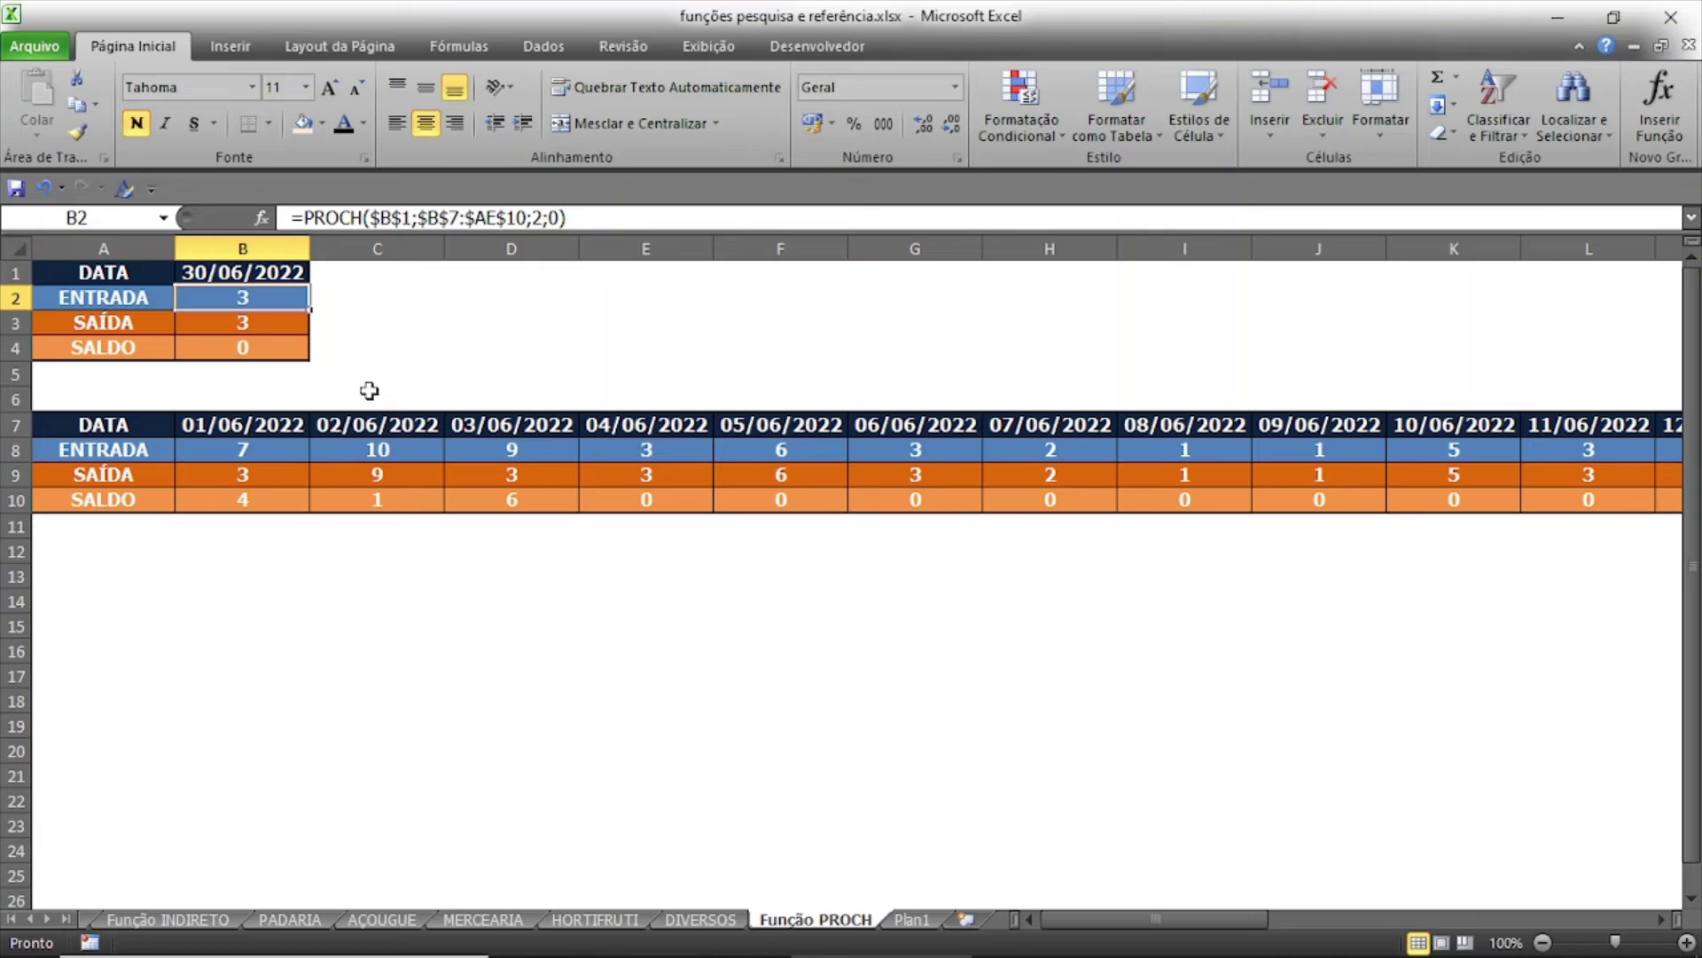
key(Down)
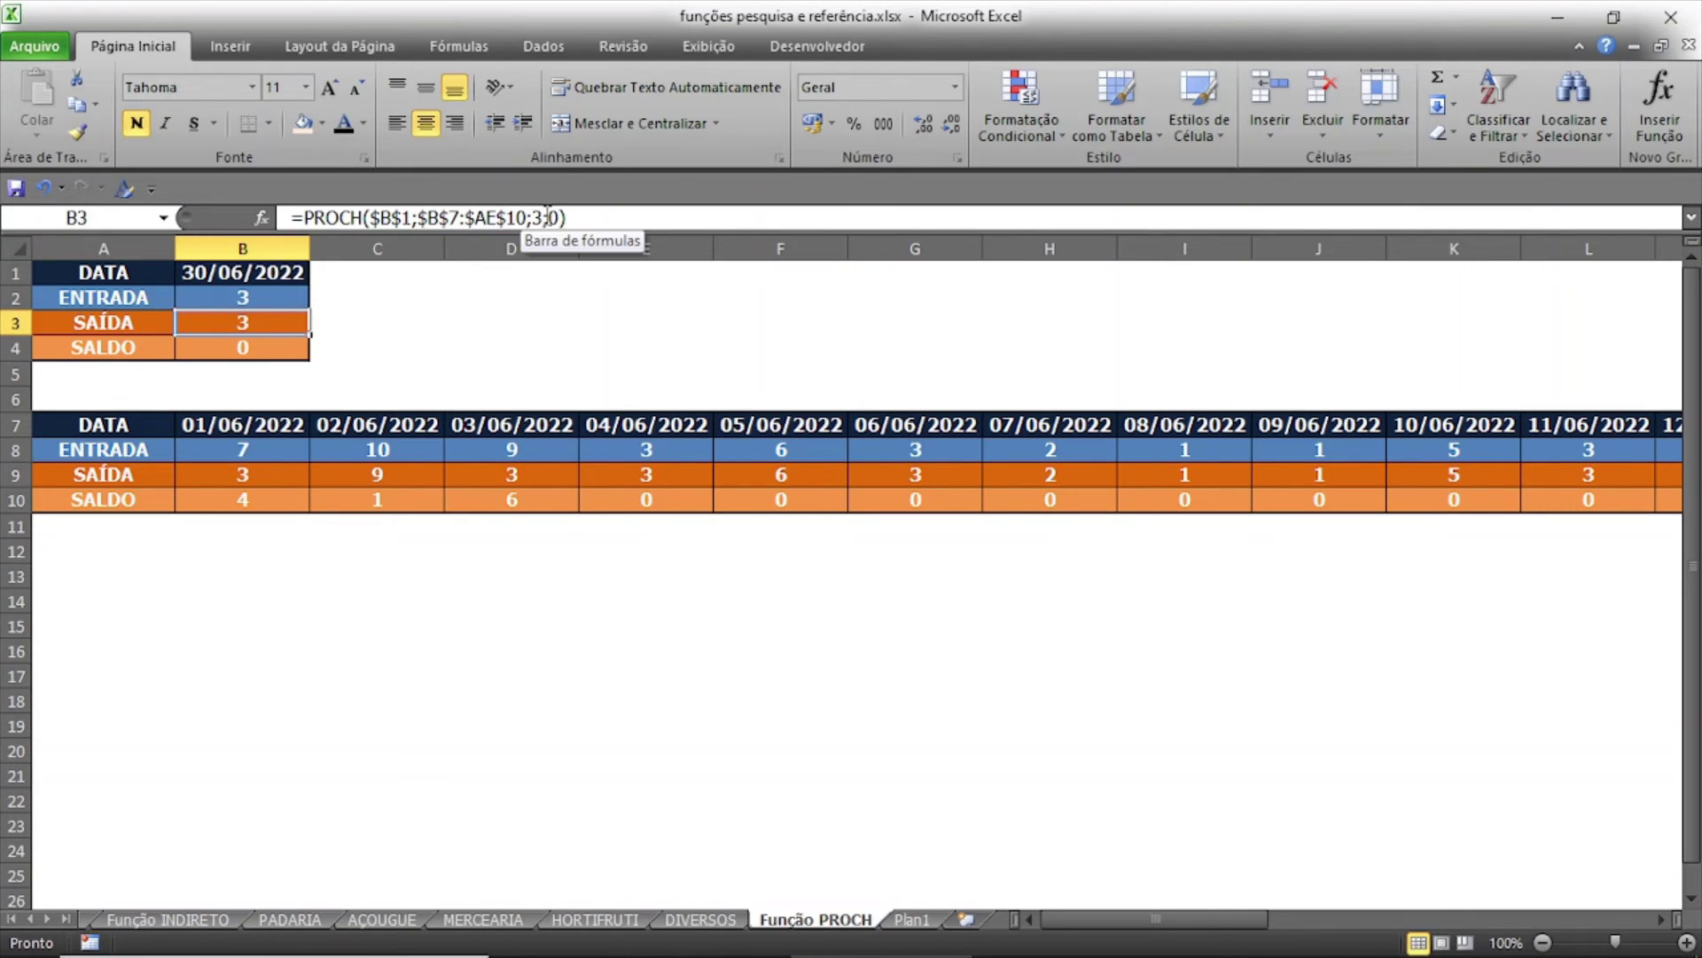
key(Down)
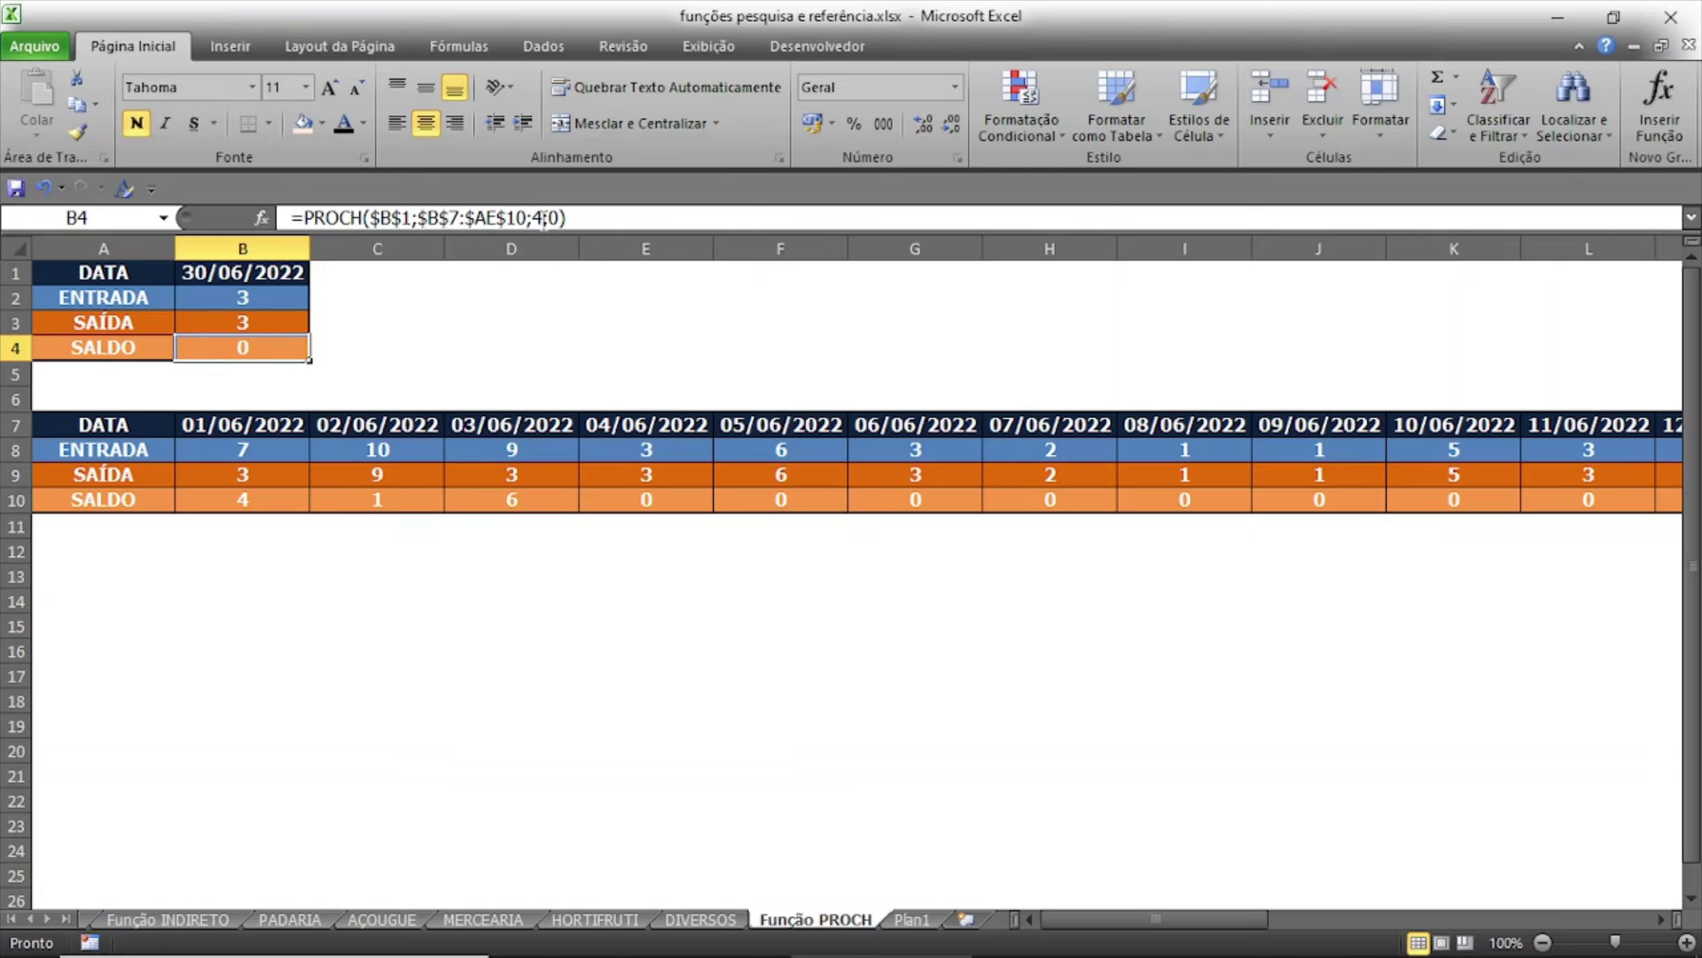
click(266, 275)
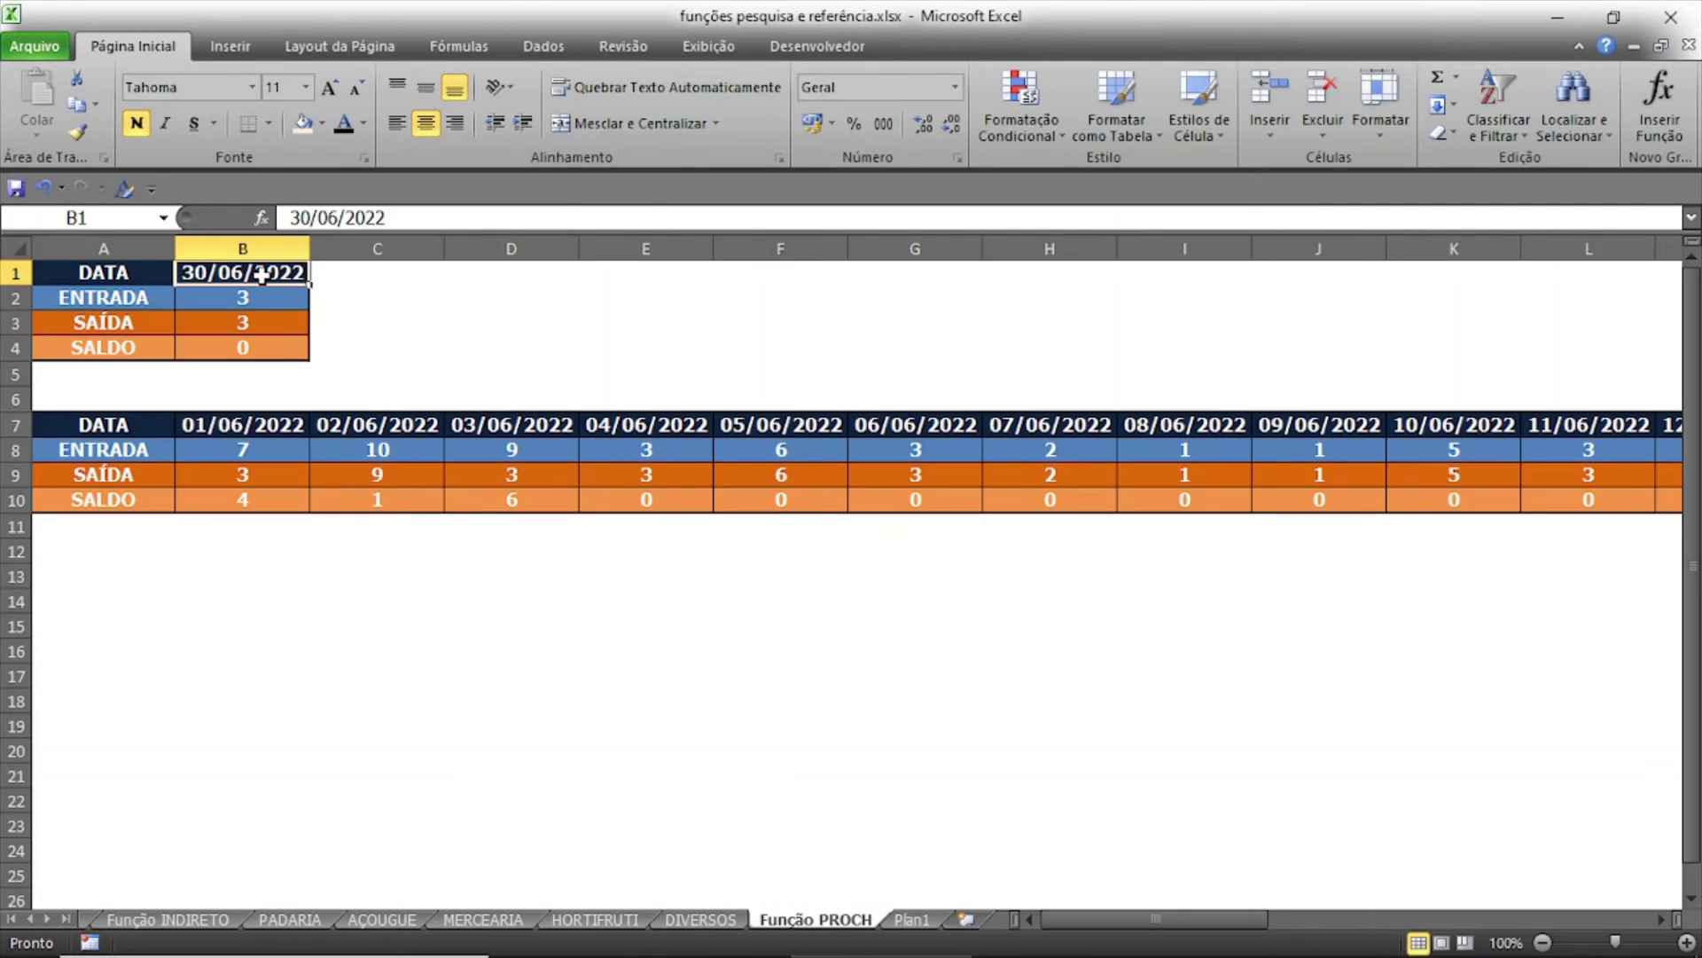
Change the B1 date to 03/06/2022 and compare the summary with column D of the June table.
click(291, 217)
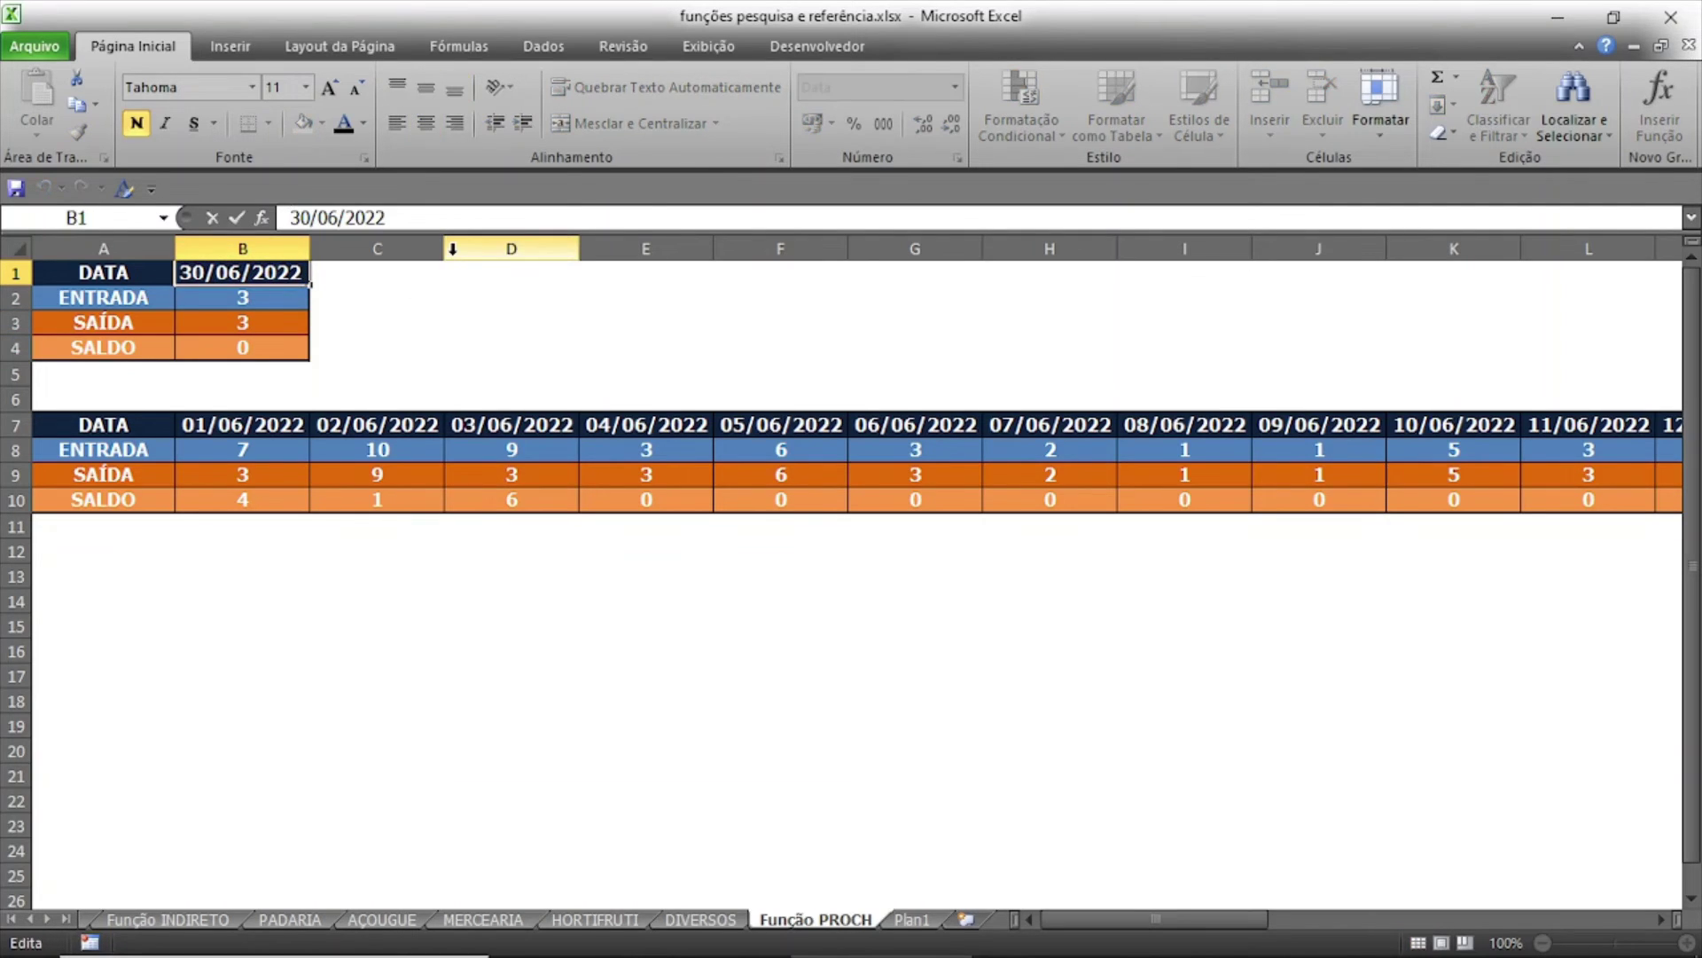
key(Delete)
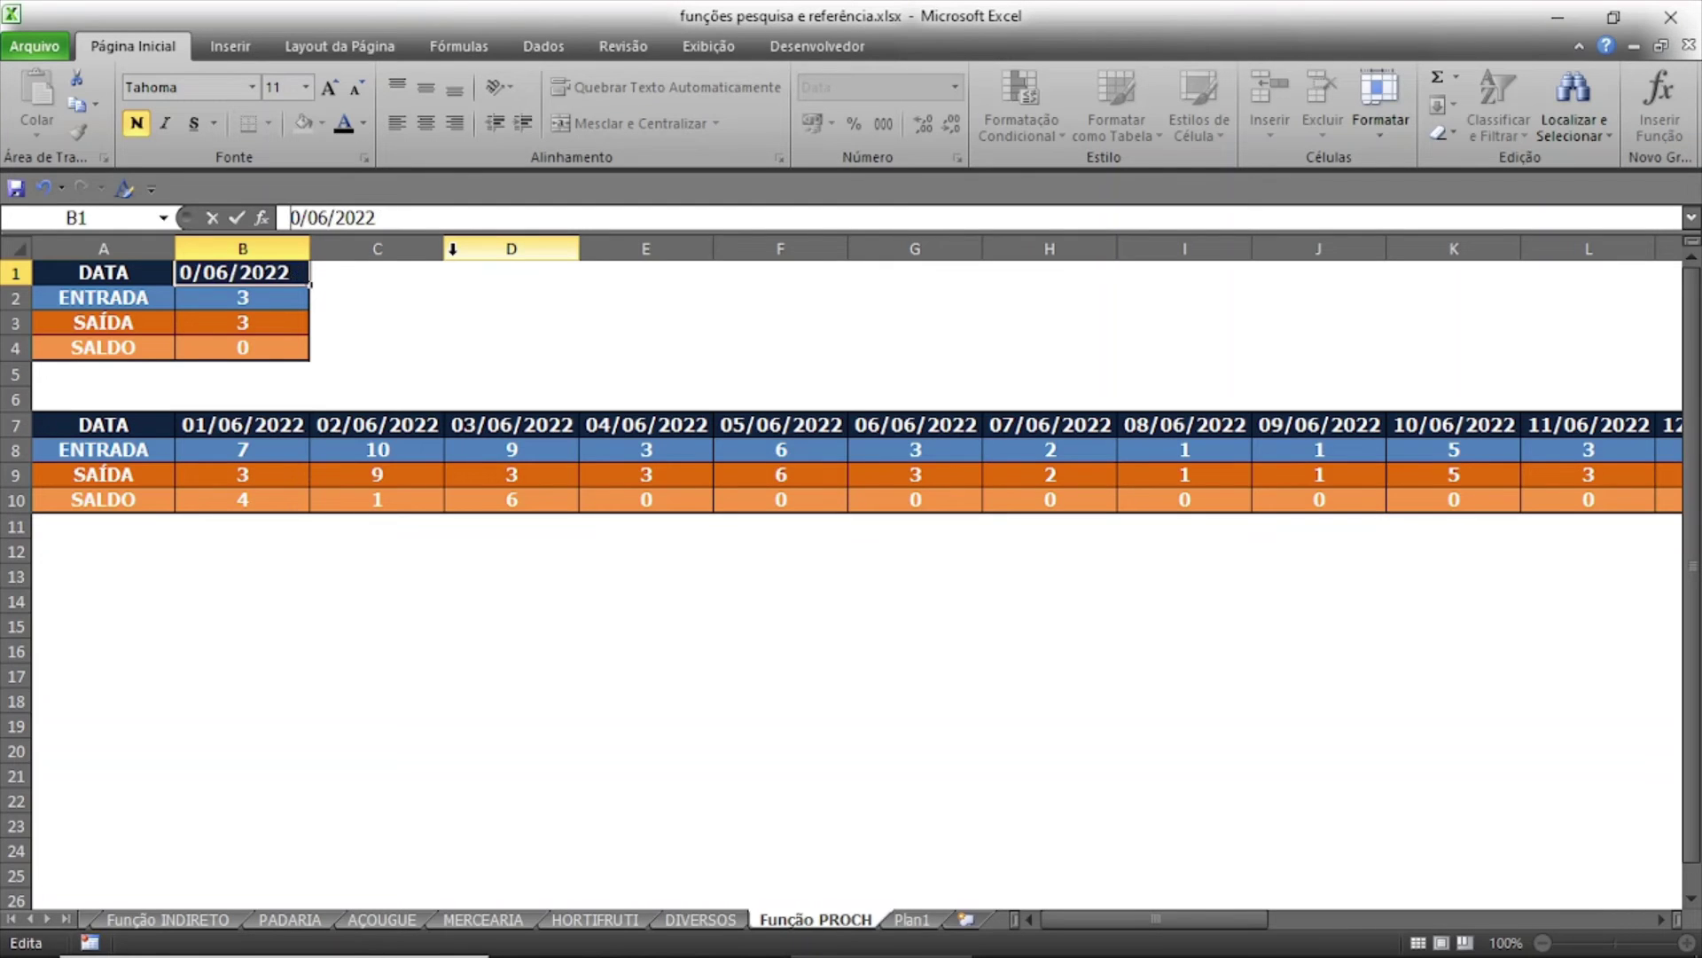
key(Delete)
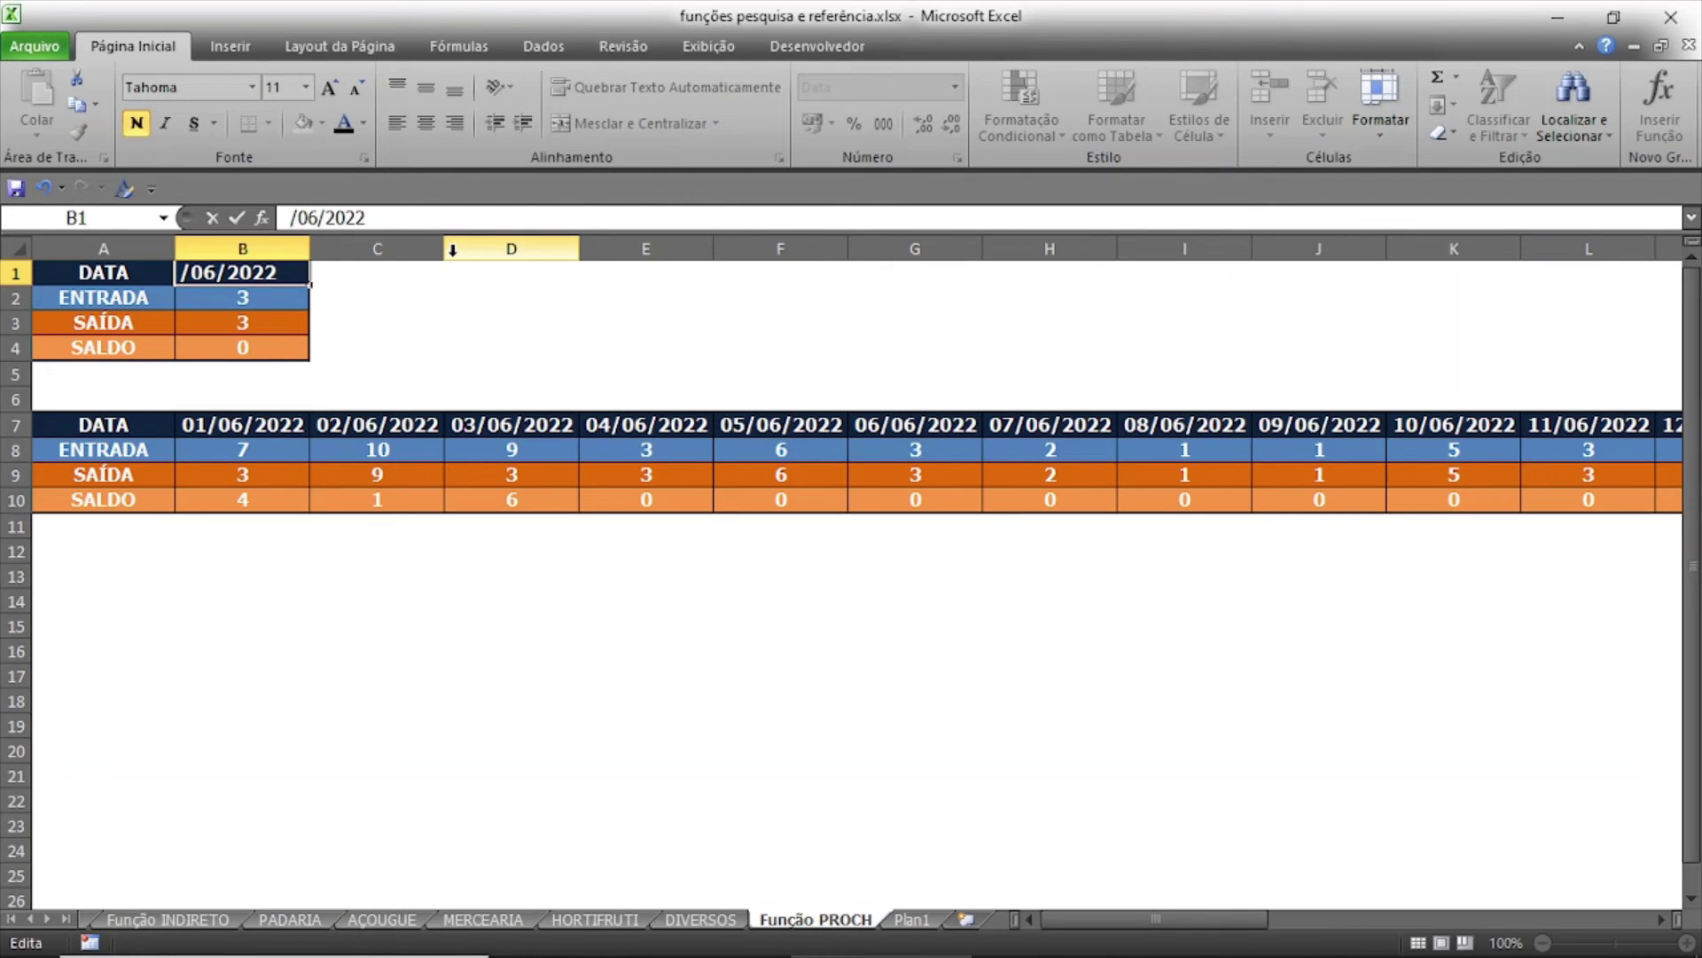
text(03)
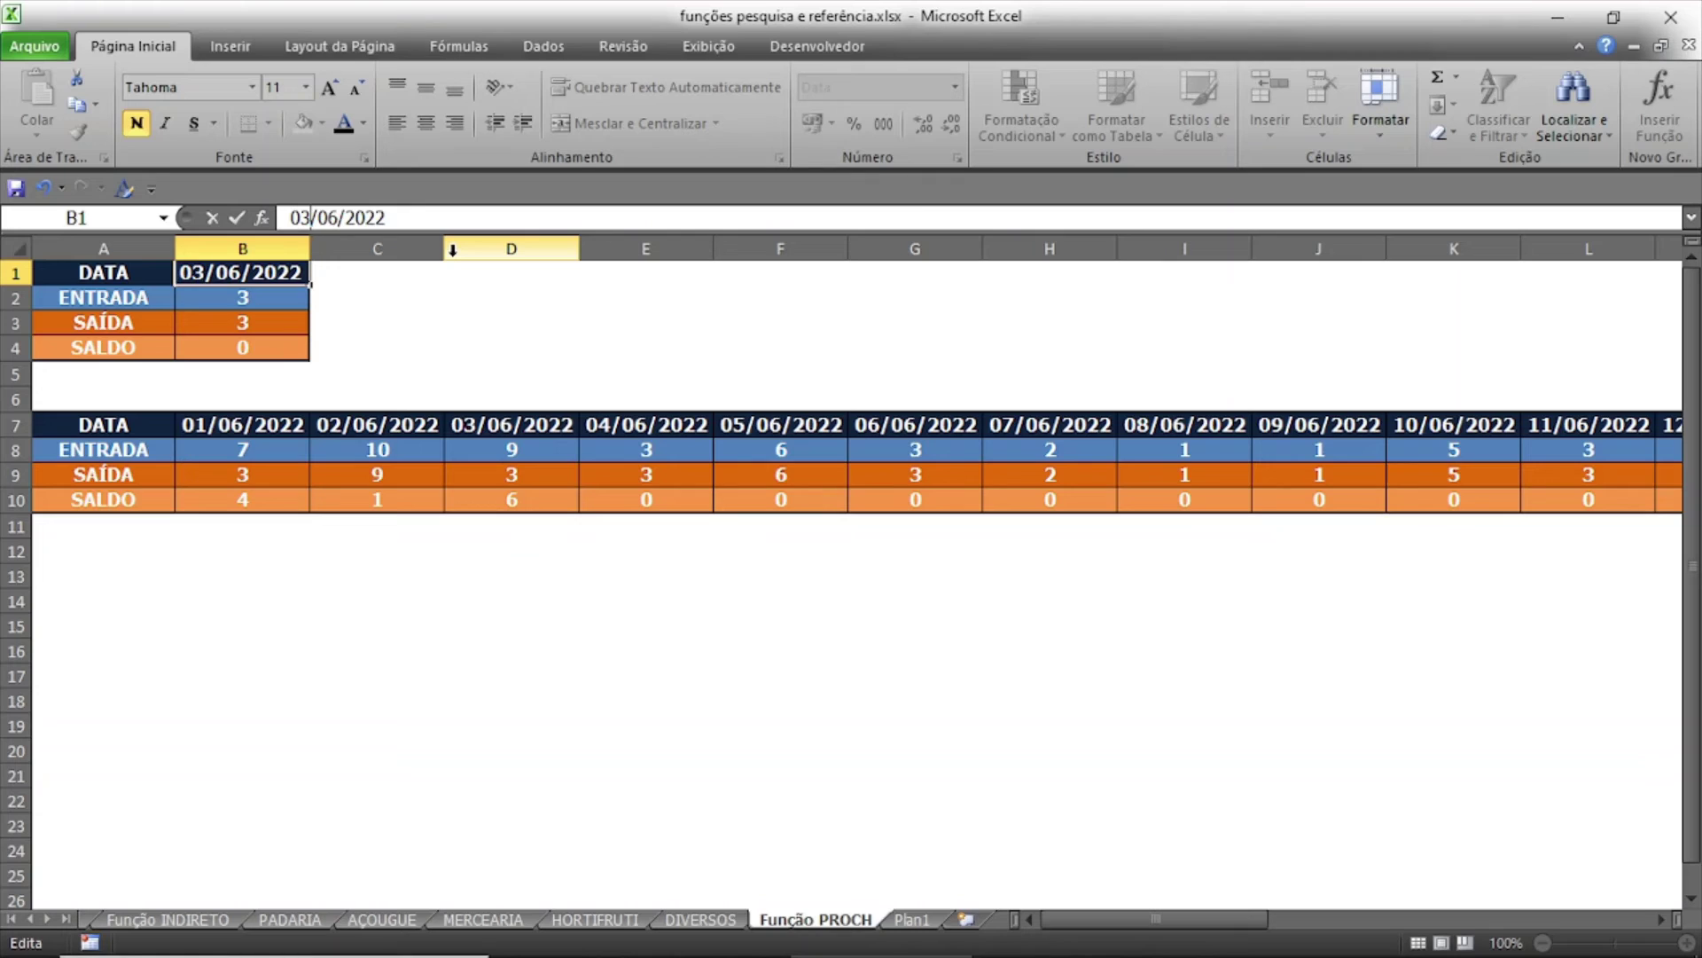
key(Return)
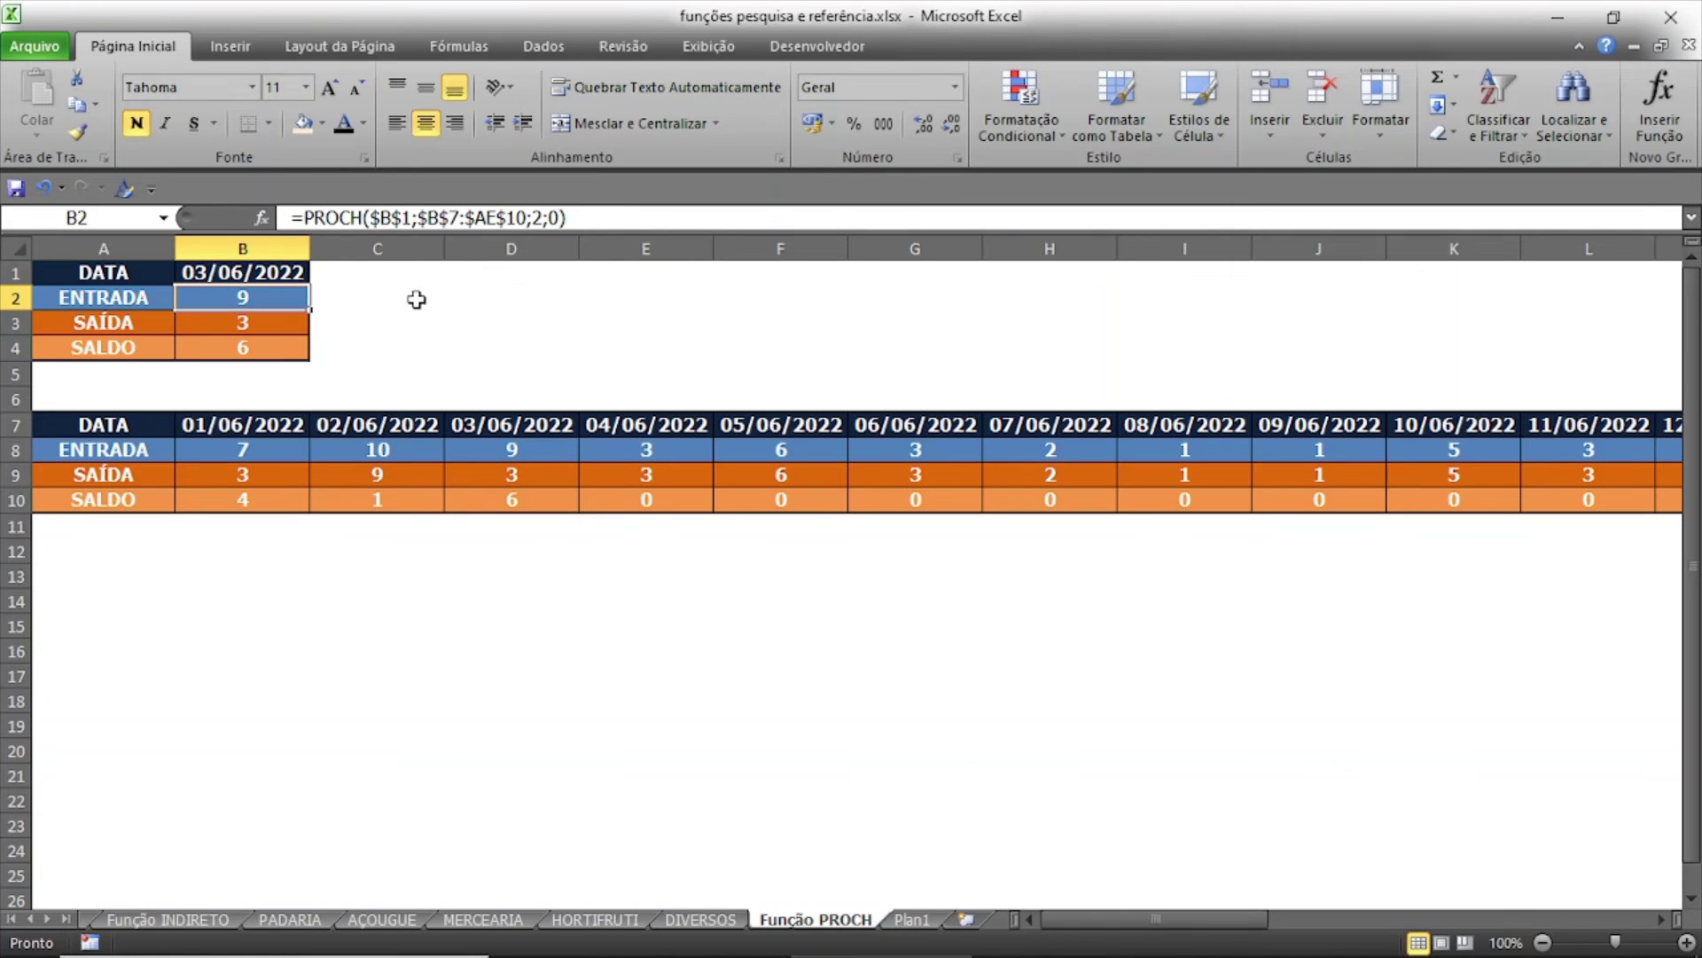
click(544, 453)
click(541, 479)
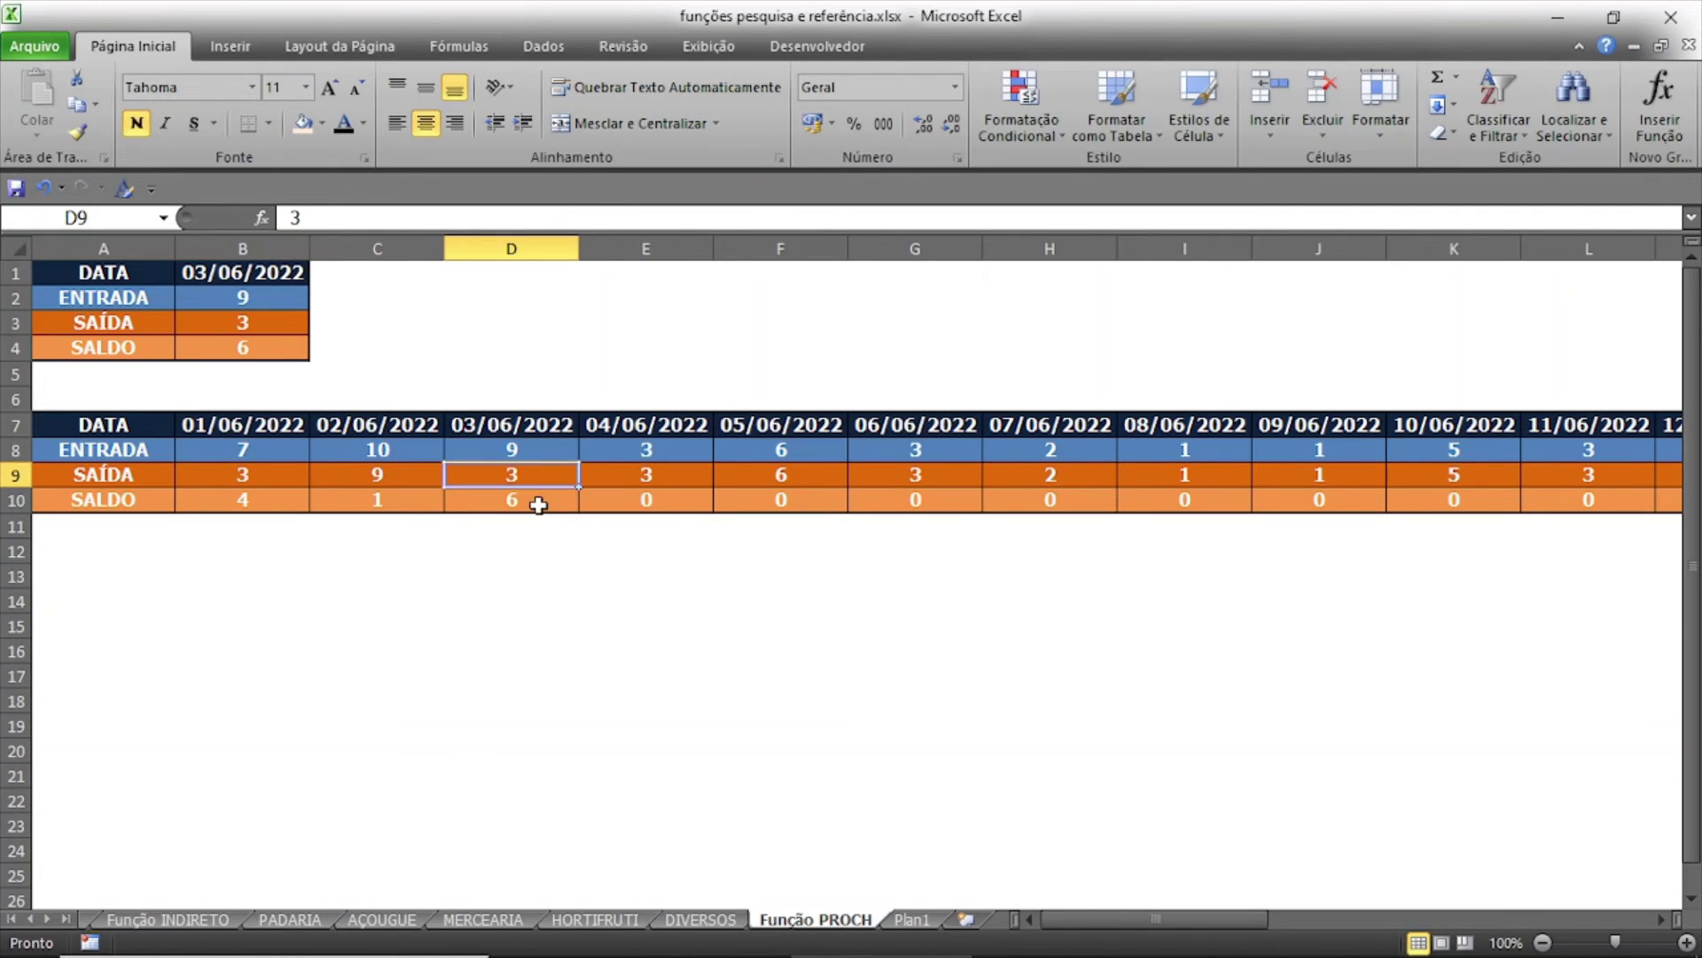
click(540, 502)
click(256, 300)
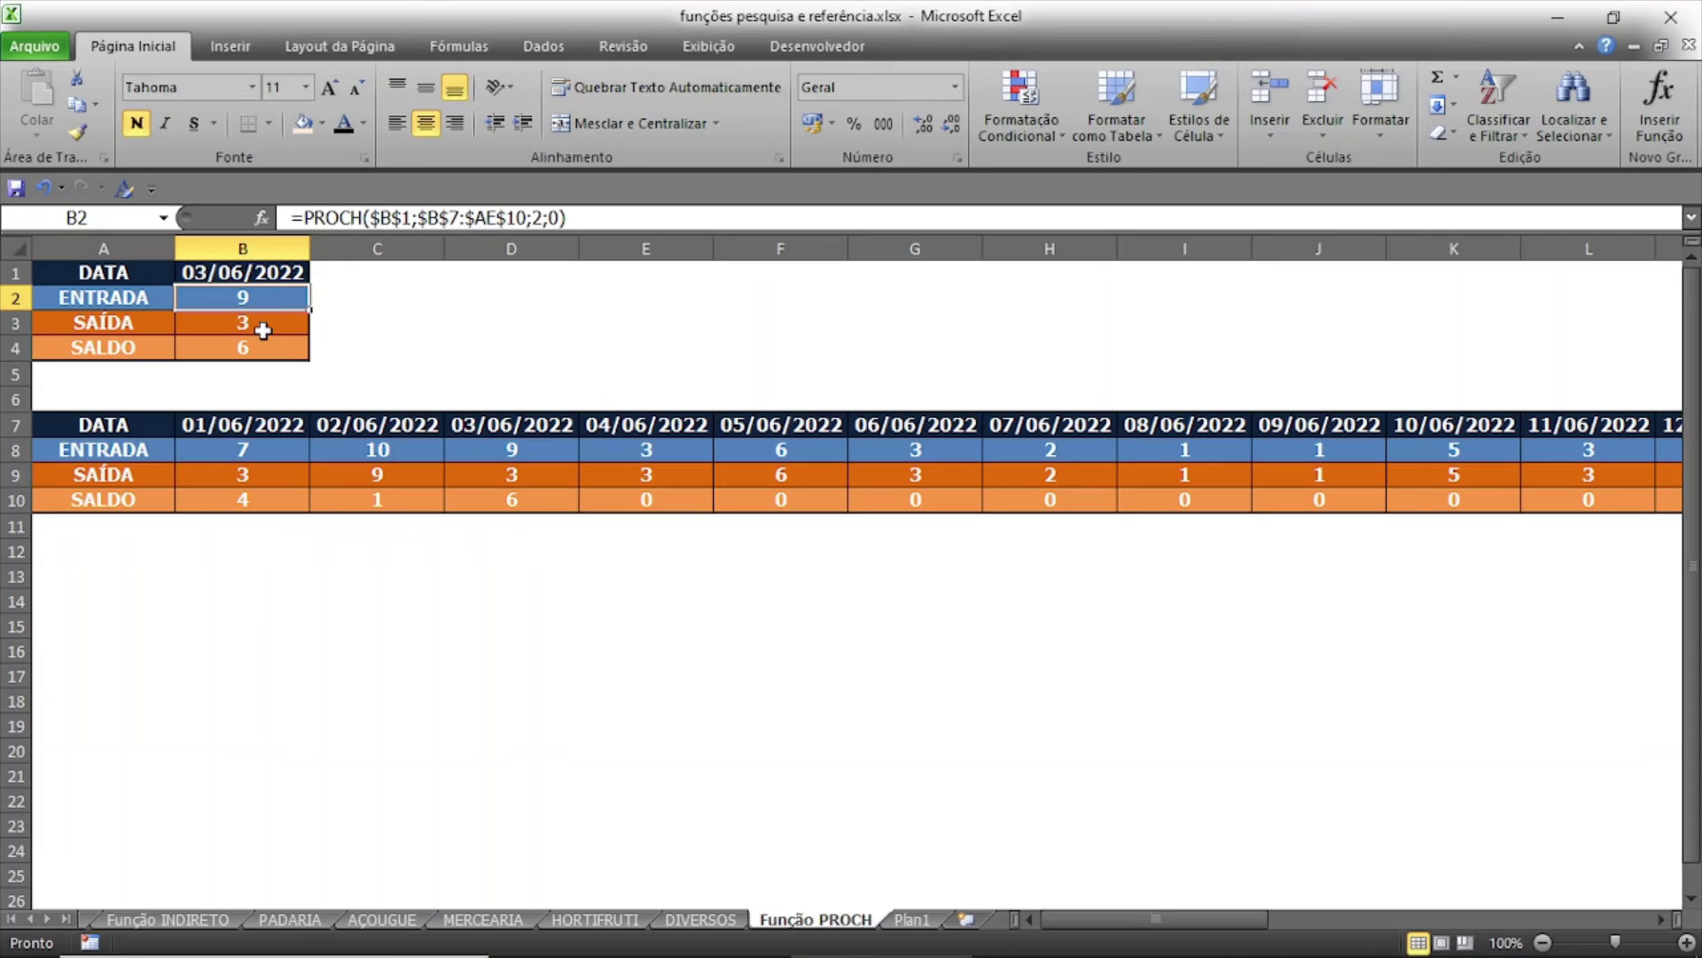
click(263, 354)
Change the B1 date to 29/06/2022 and review the summary's SAÍDA and SALDO results.
click(259, 268)
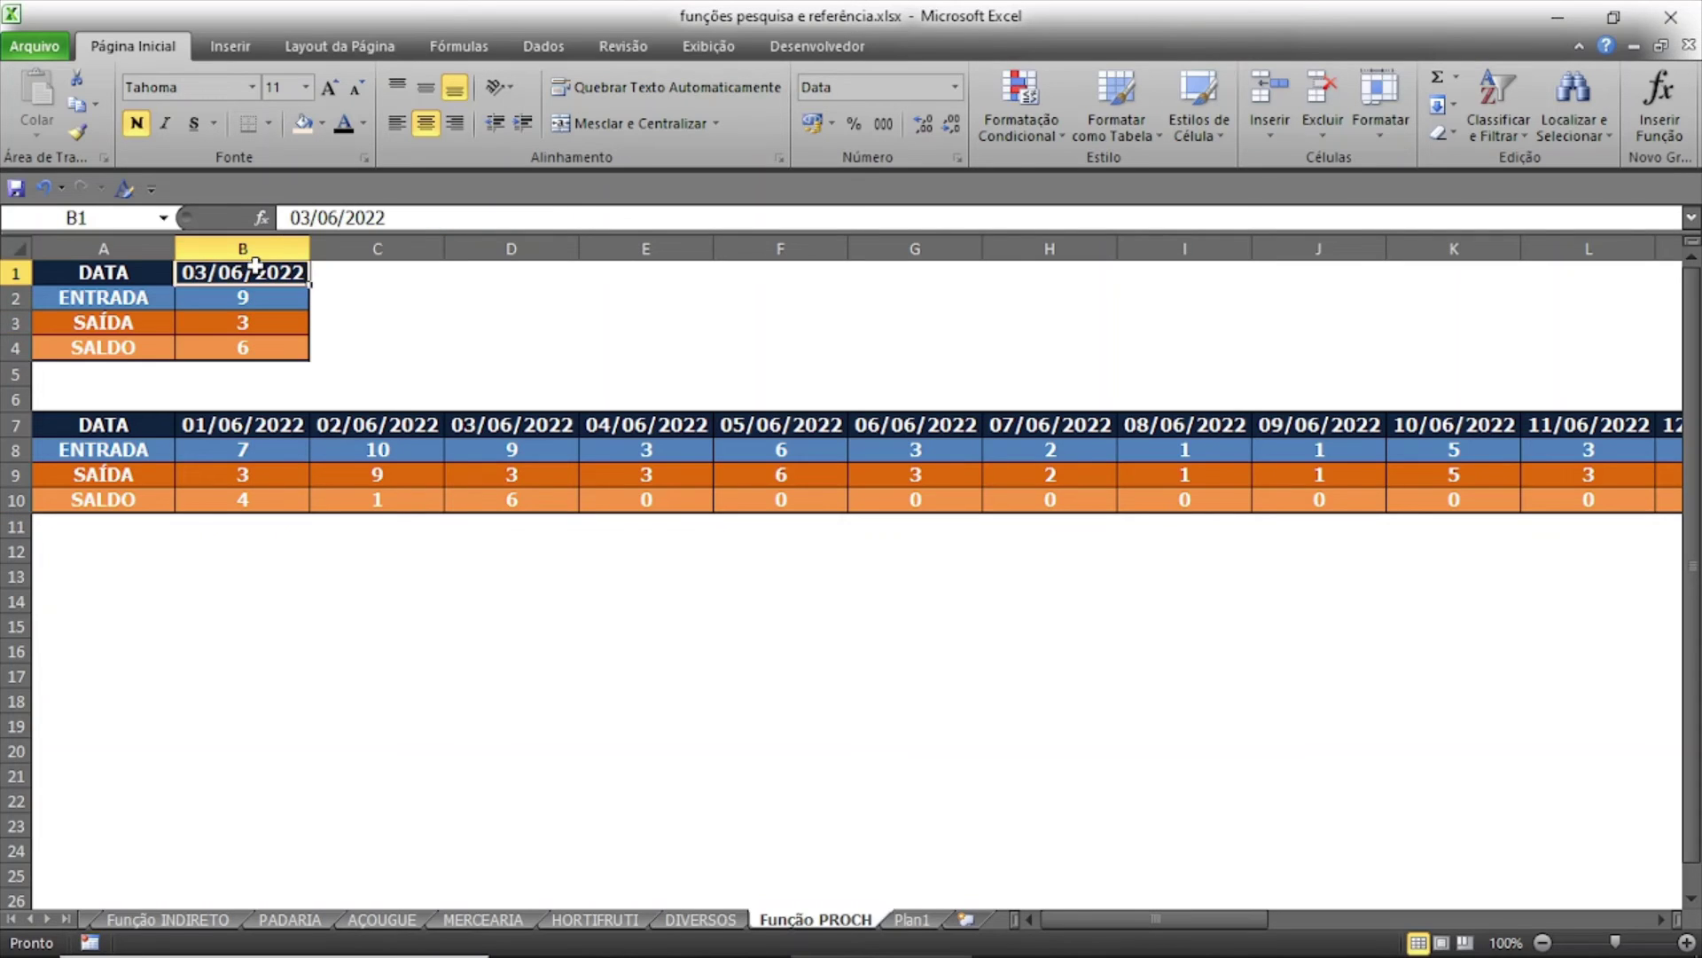
click(311, 218)
key(BackSpace)
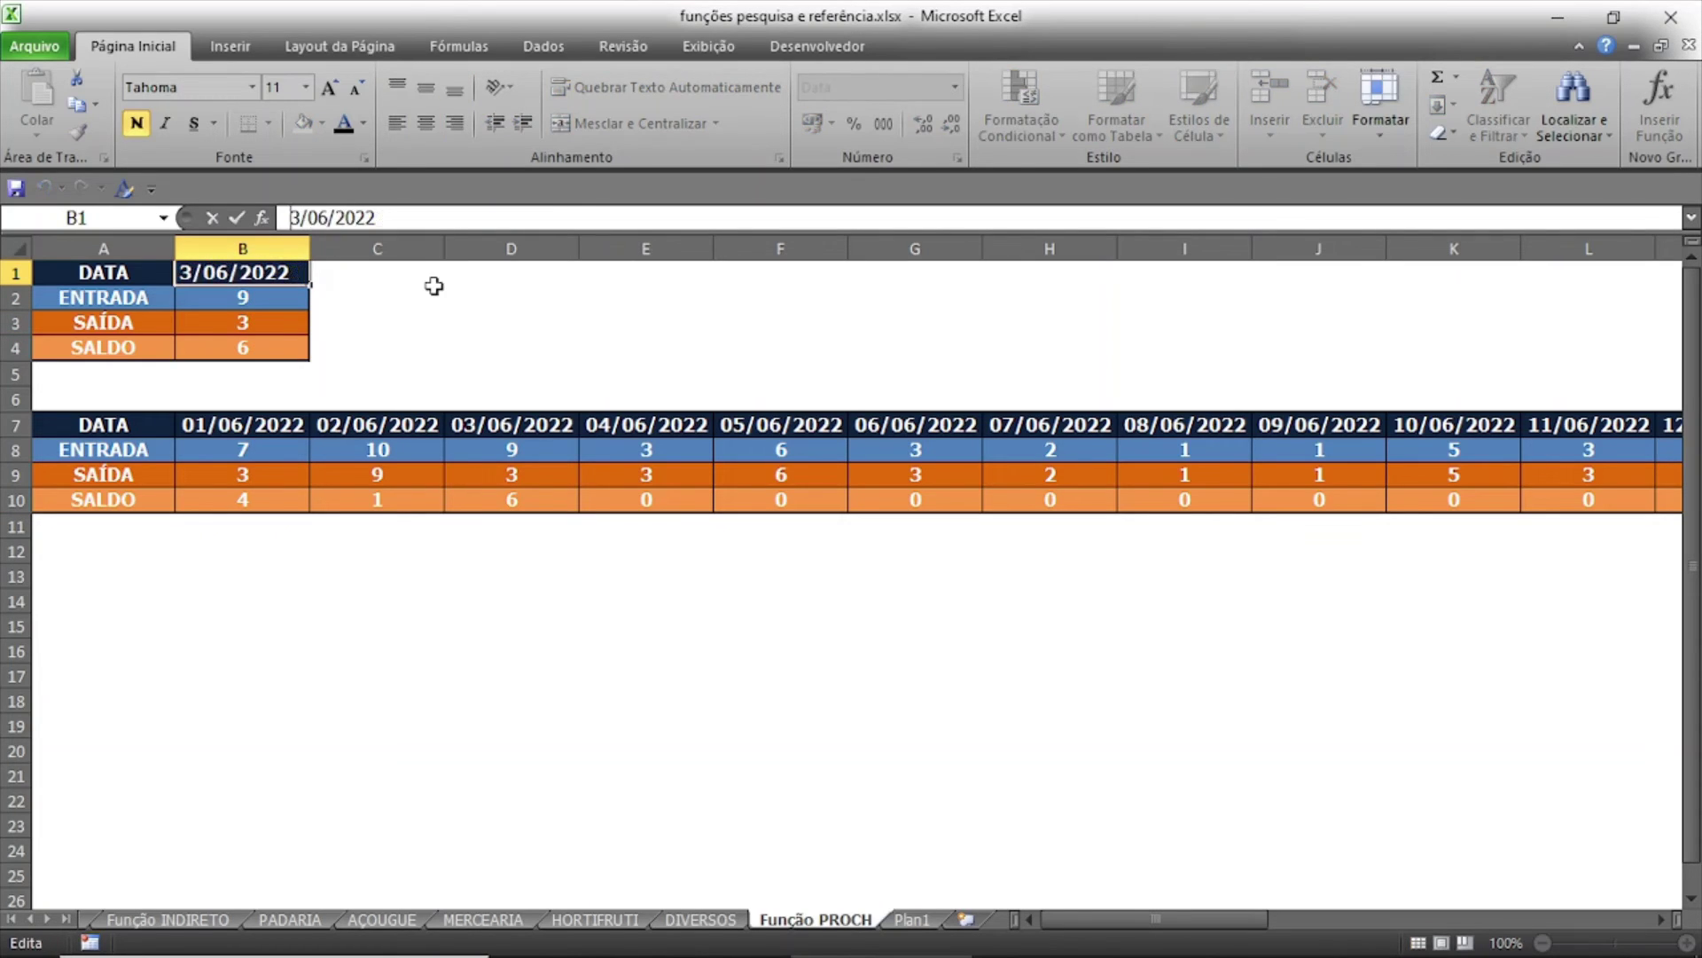
key(BackSpace)
text(29)
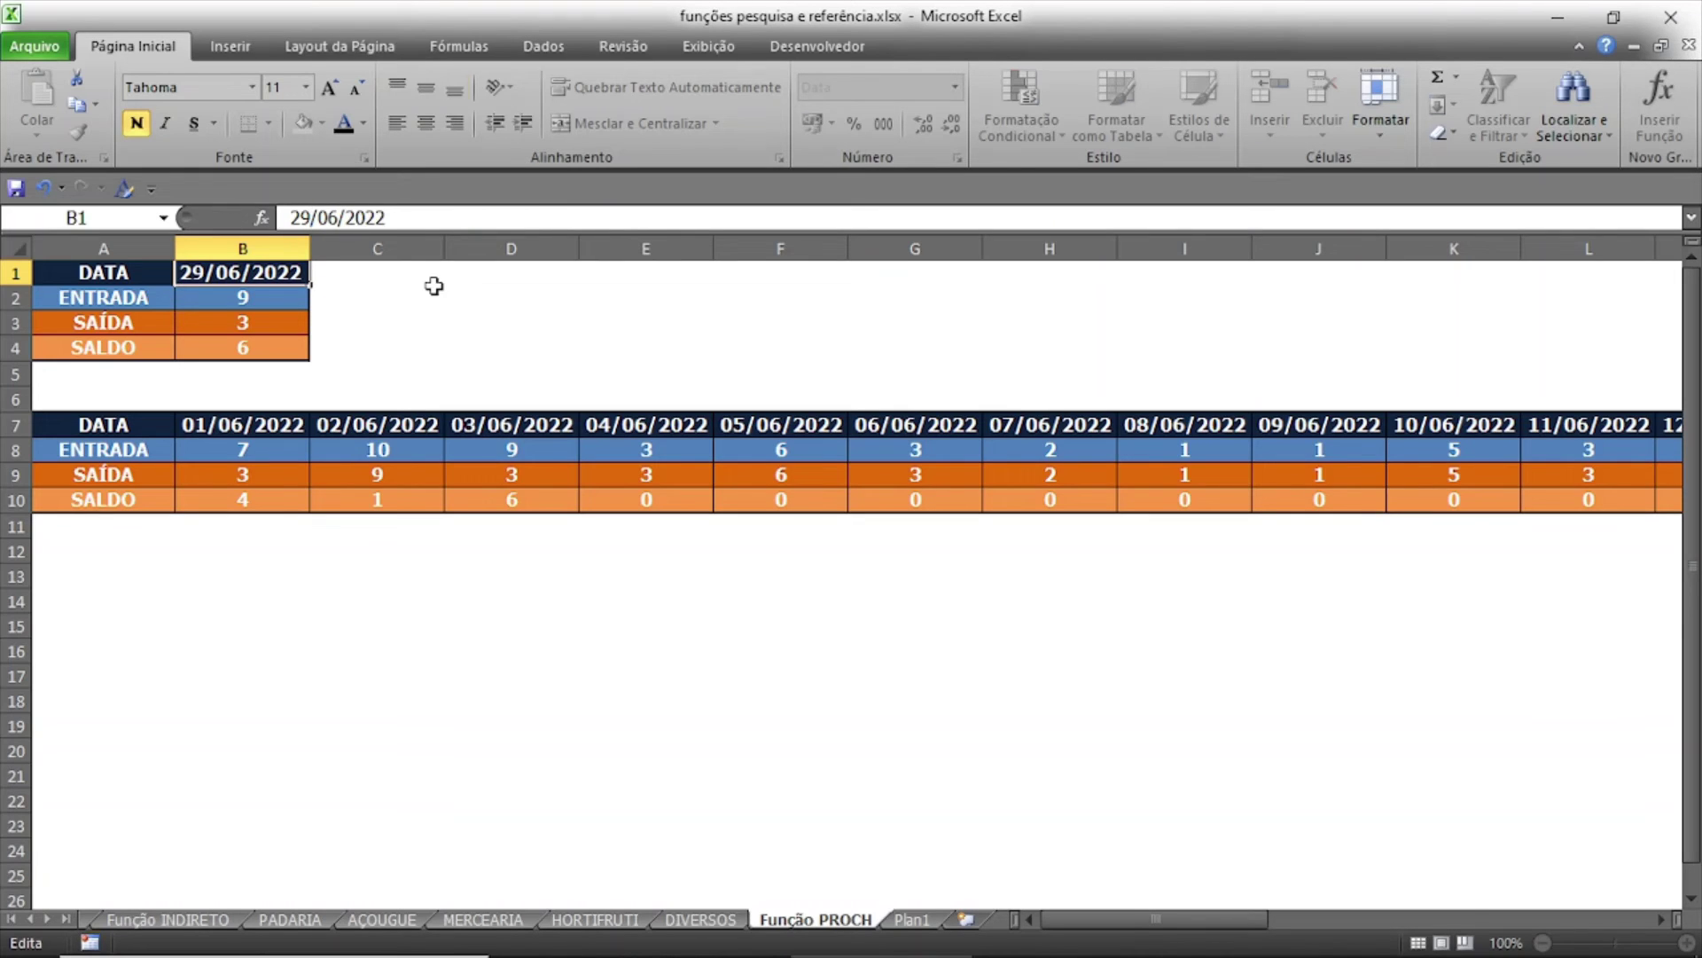
key(Return)
click(282, 324)
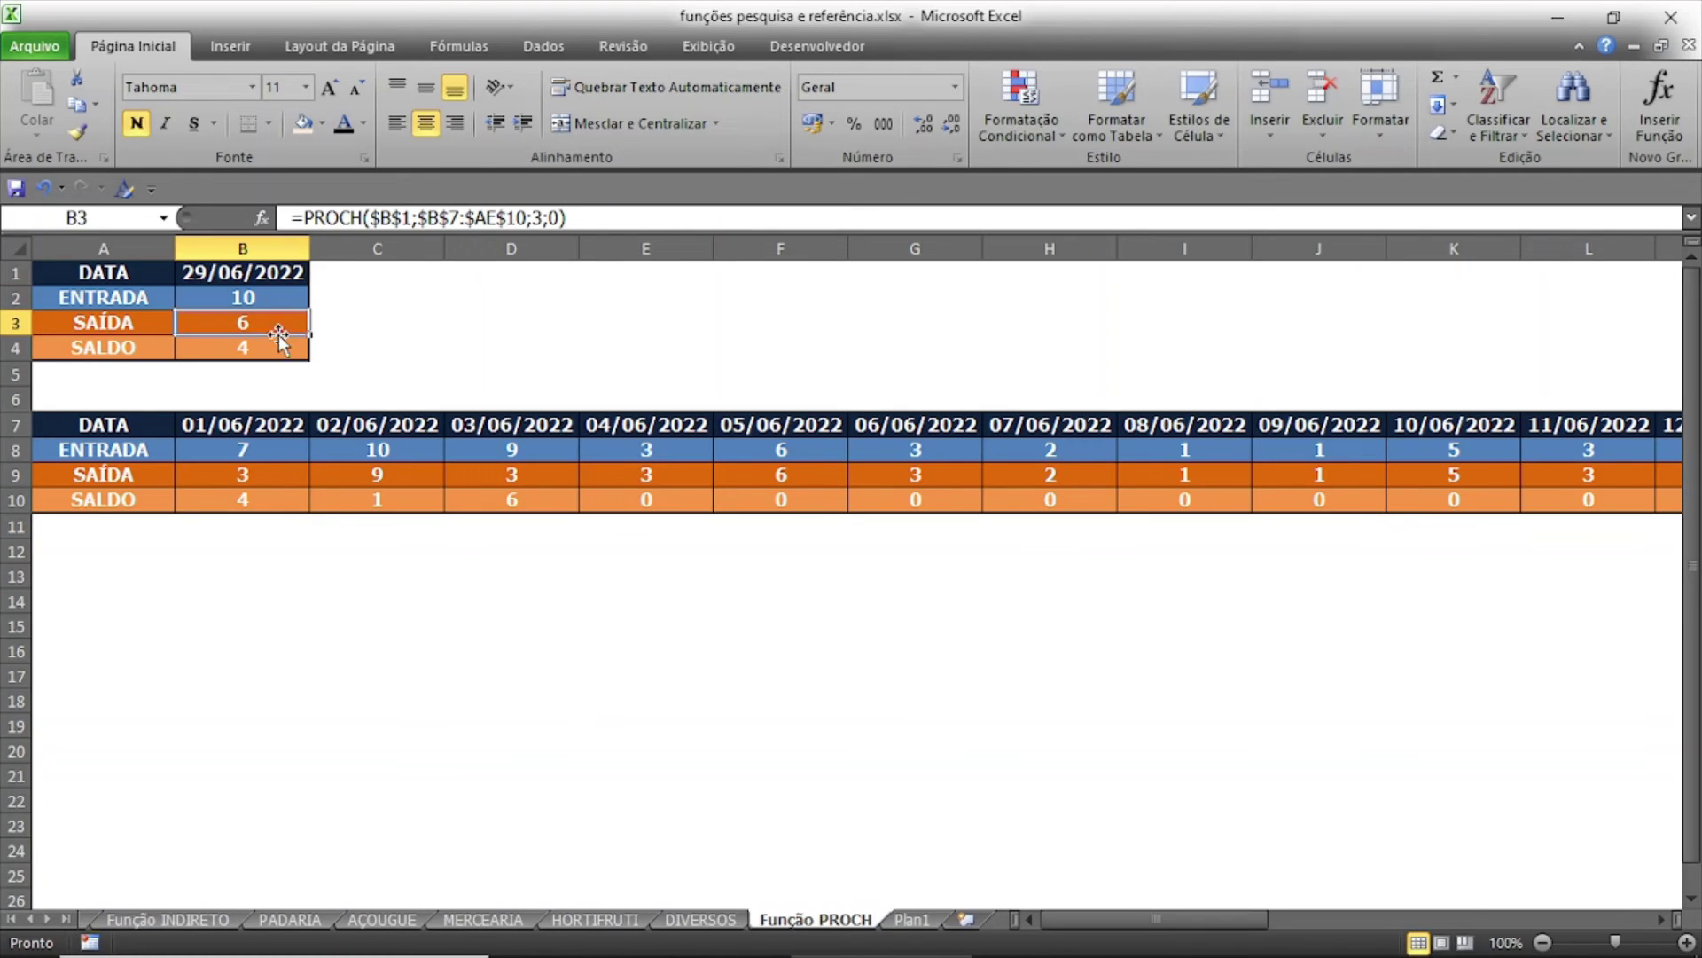
click(270, 350)
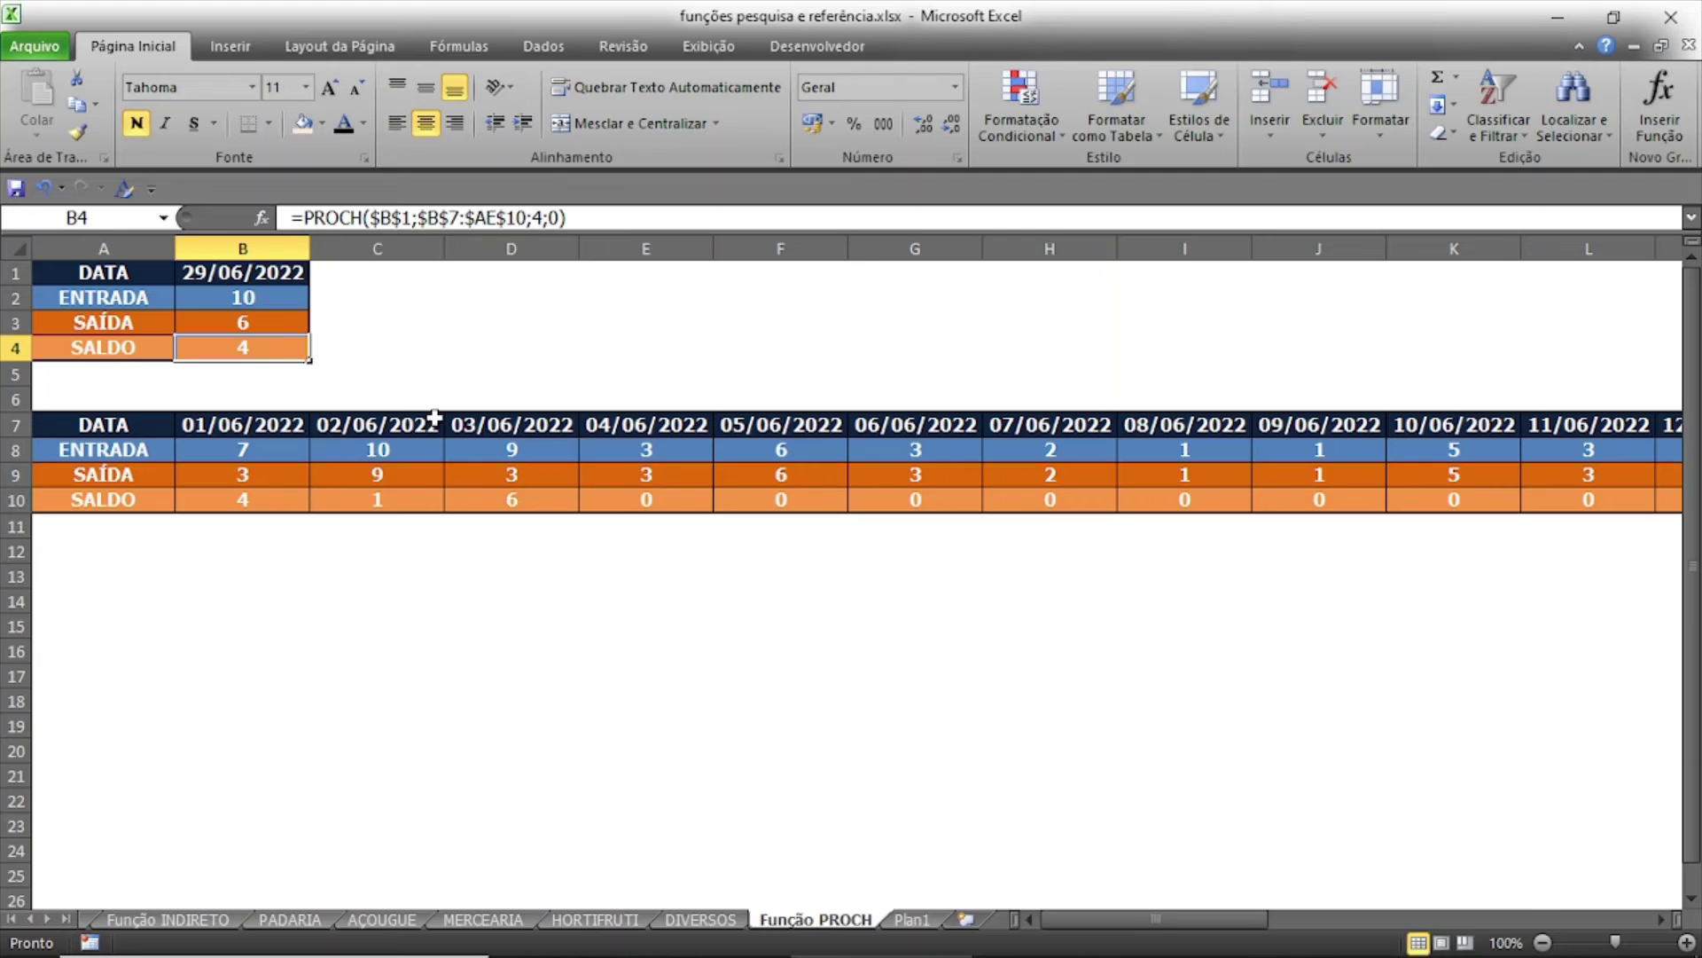
Verify column AD of the June table shows ENTRADA 10, SAÍDA 6 and SALDO 4.
drag(1120, 922, 1499, 922)
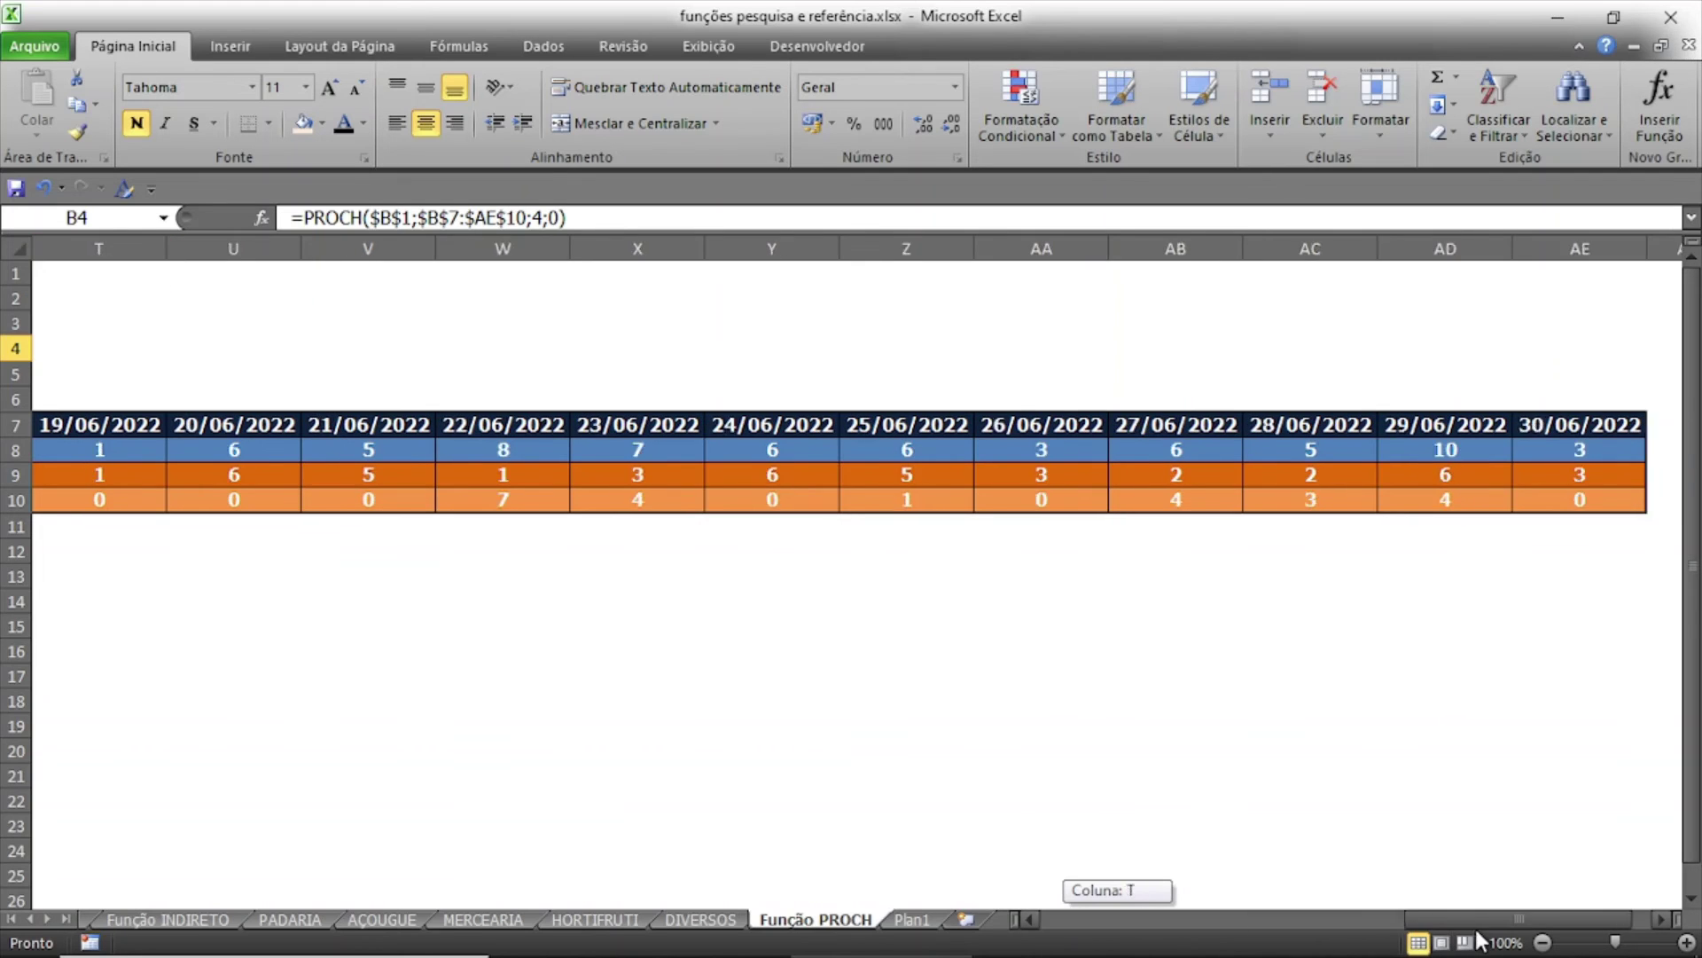
click(1316, 450)
click(1316, 473)
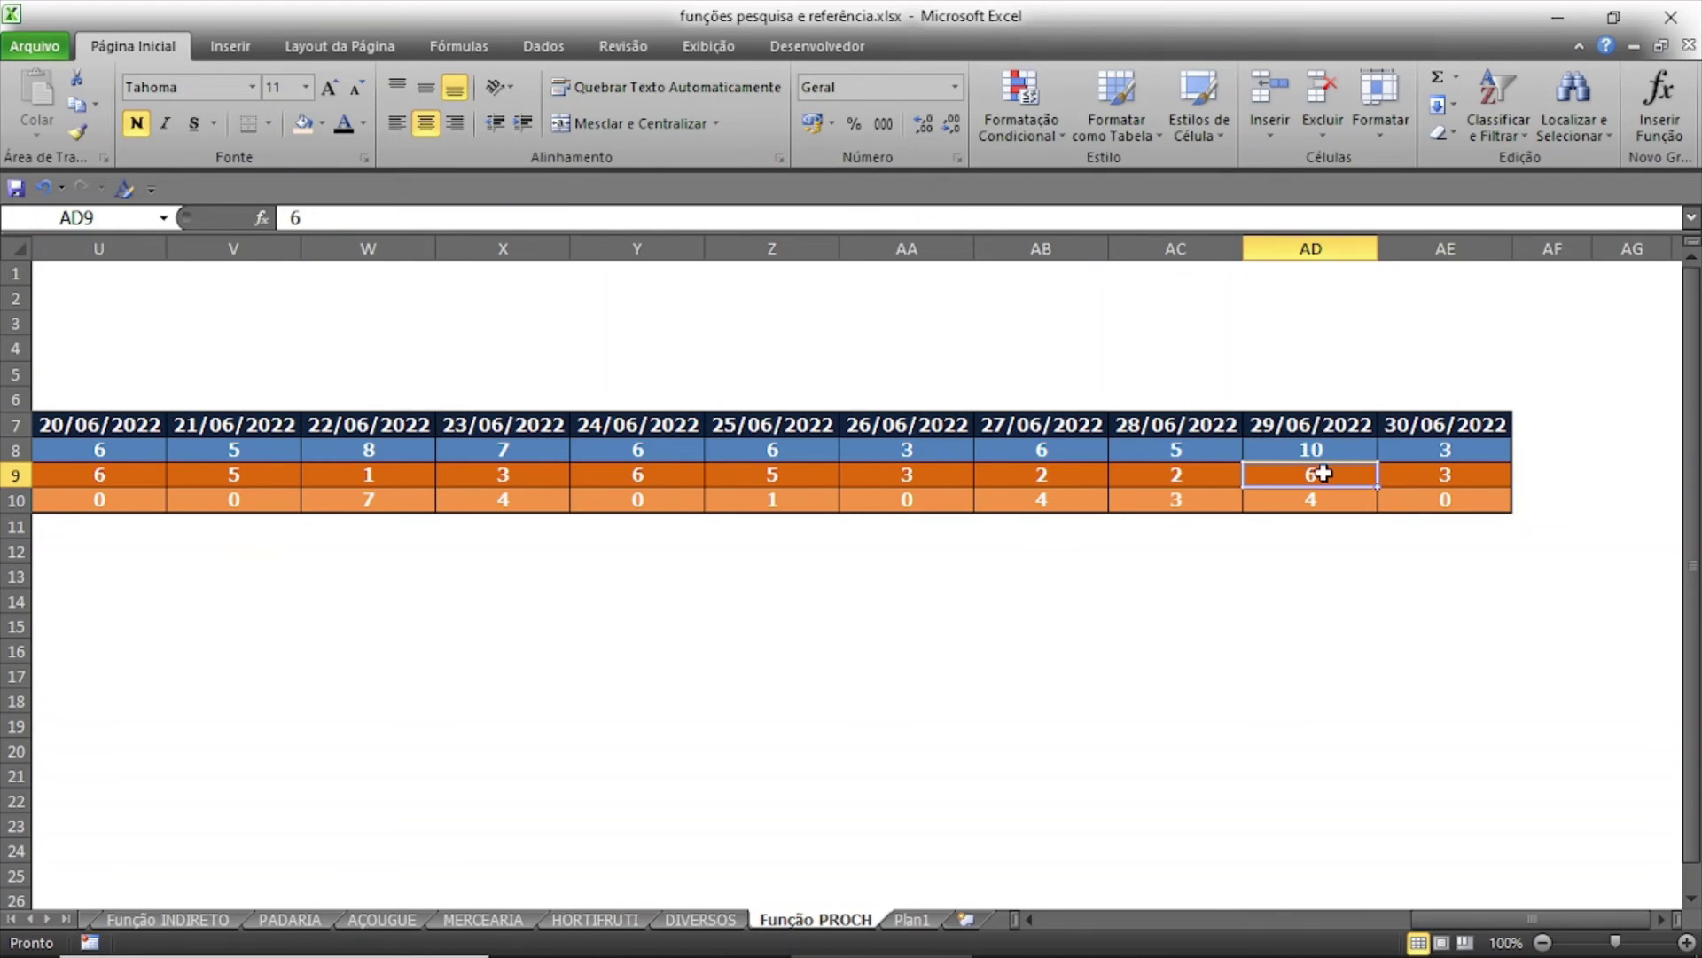
click(1319, 499)
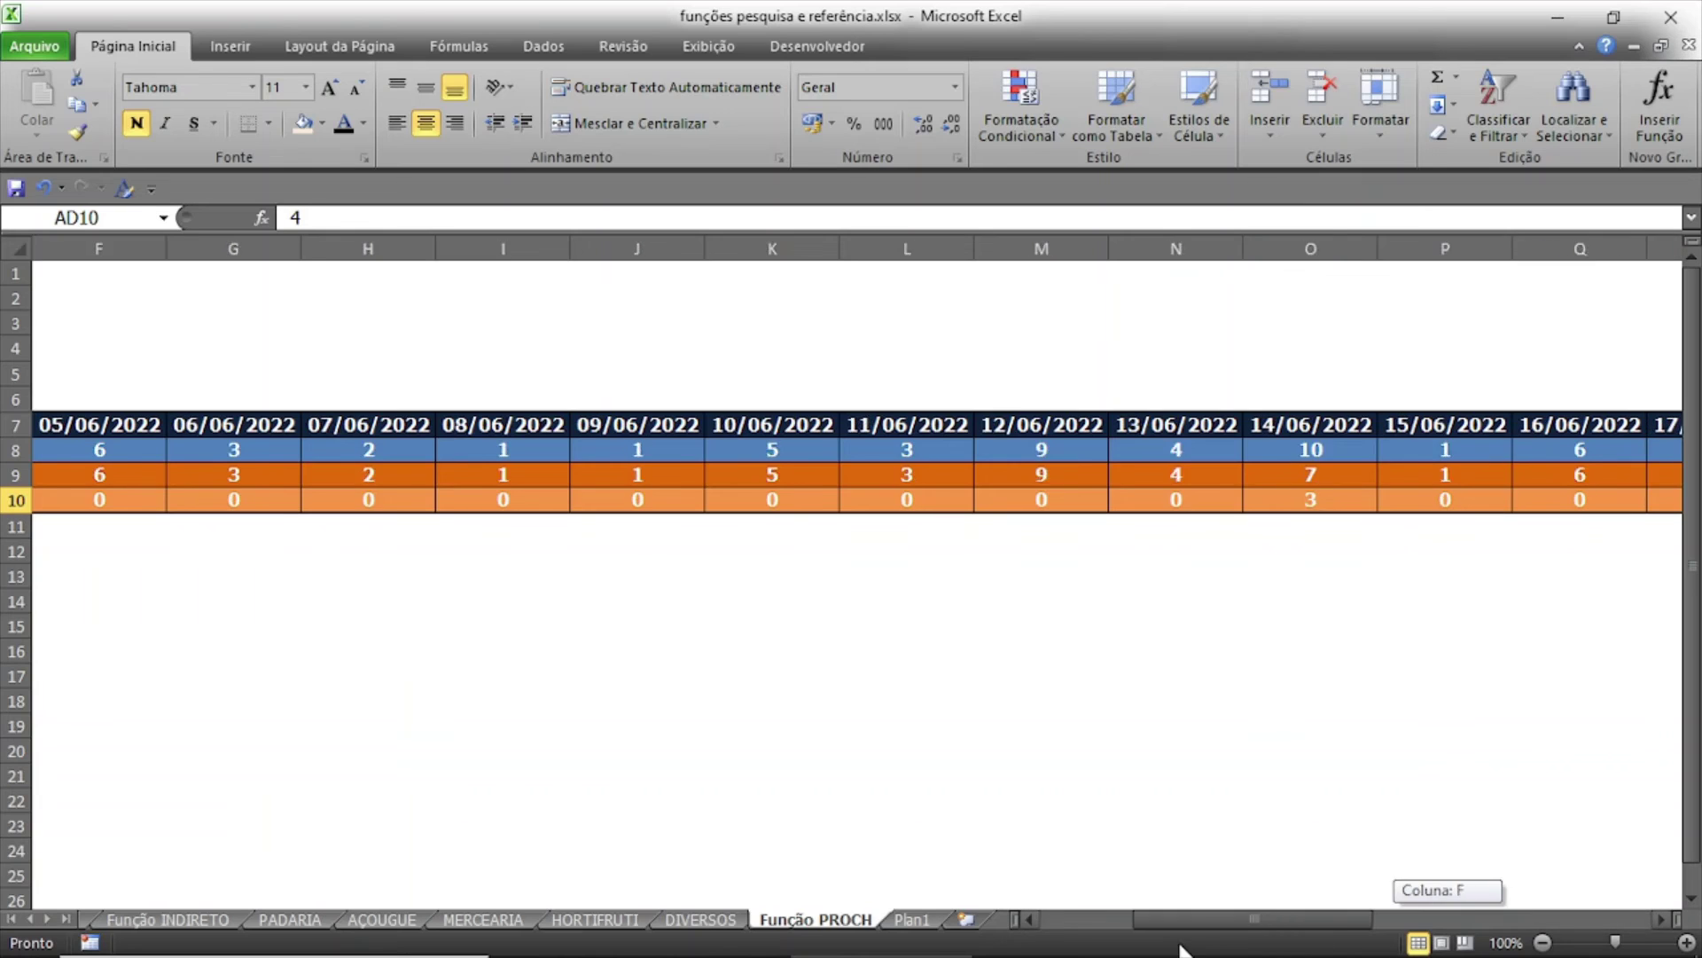
drag(1464, 919, 1086, 919)
click(232, 272)
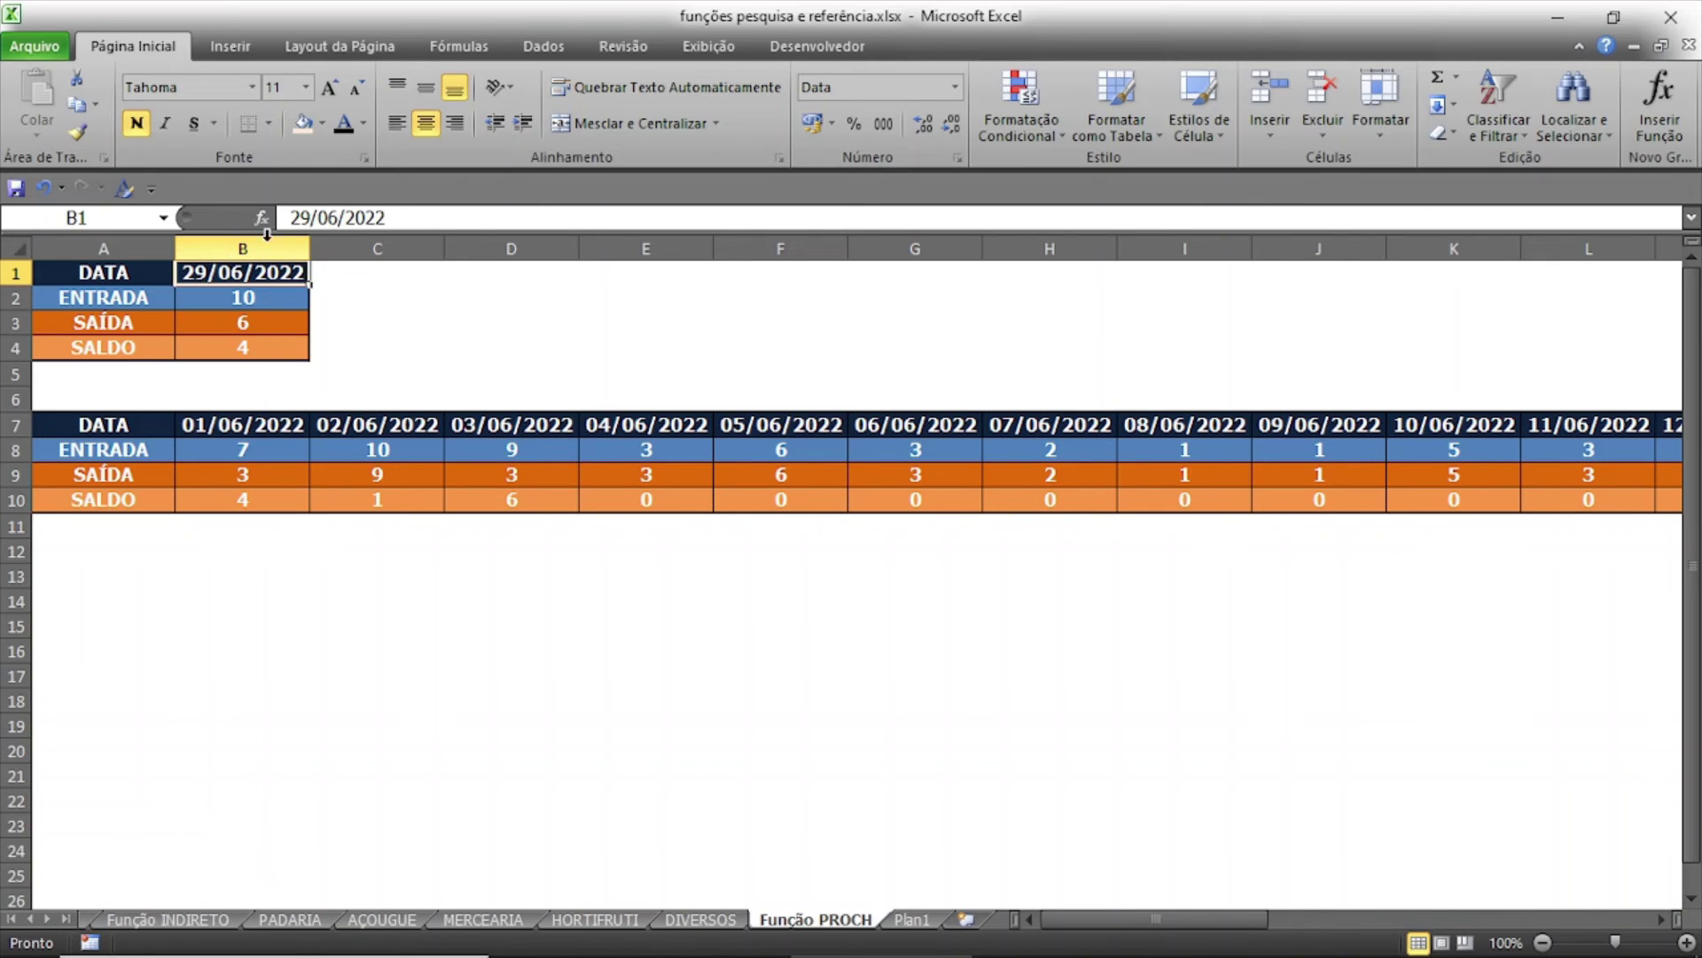
Change the B1 date to 15/06/2022 and compare the lookups with column P of the June table.
click(285, 217)
key(Delete)
key(Delete)
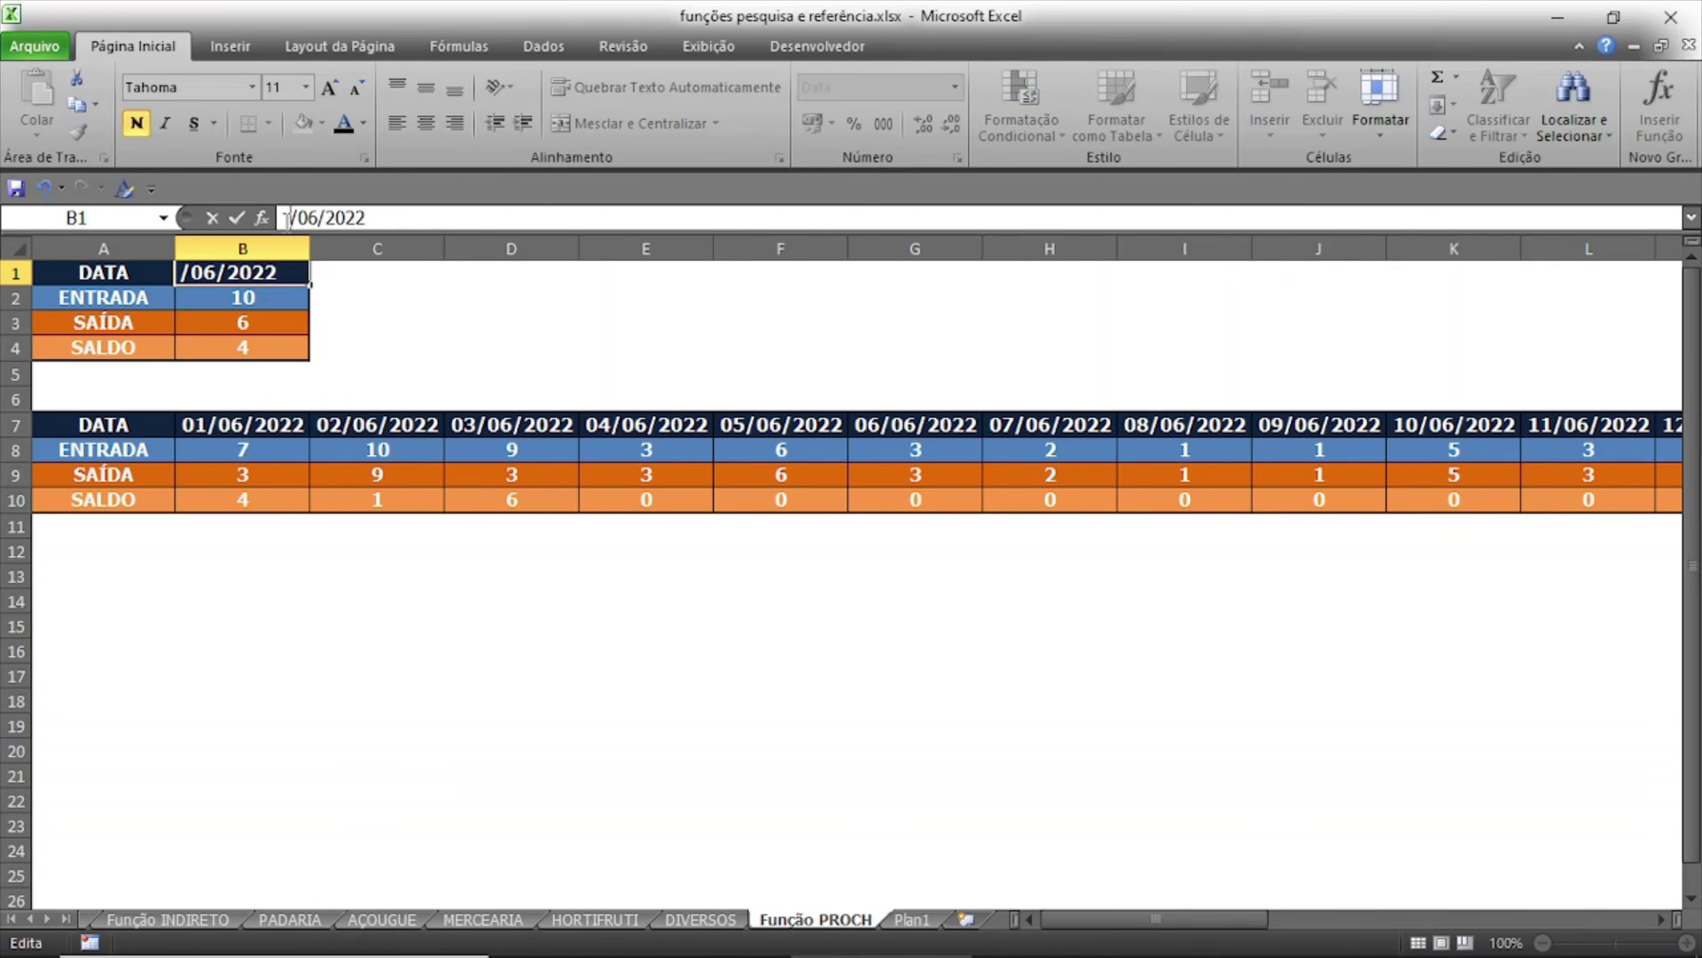
text(15)
key(Return)
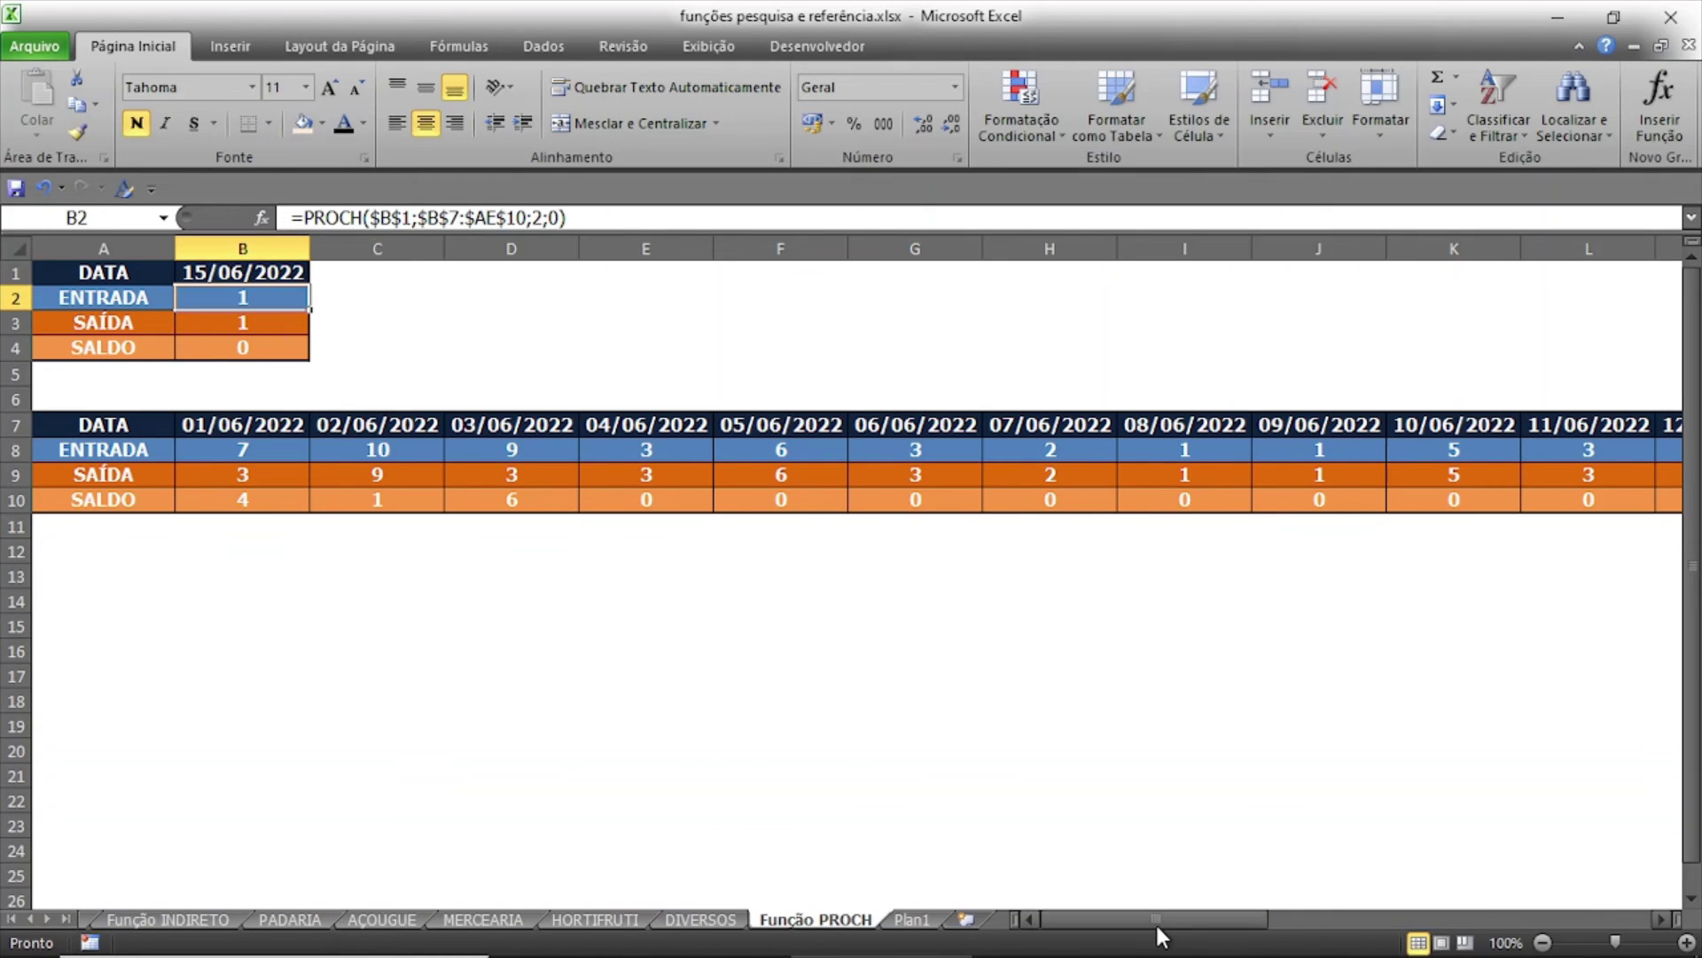
drag(1156, 922, 1228, 915)
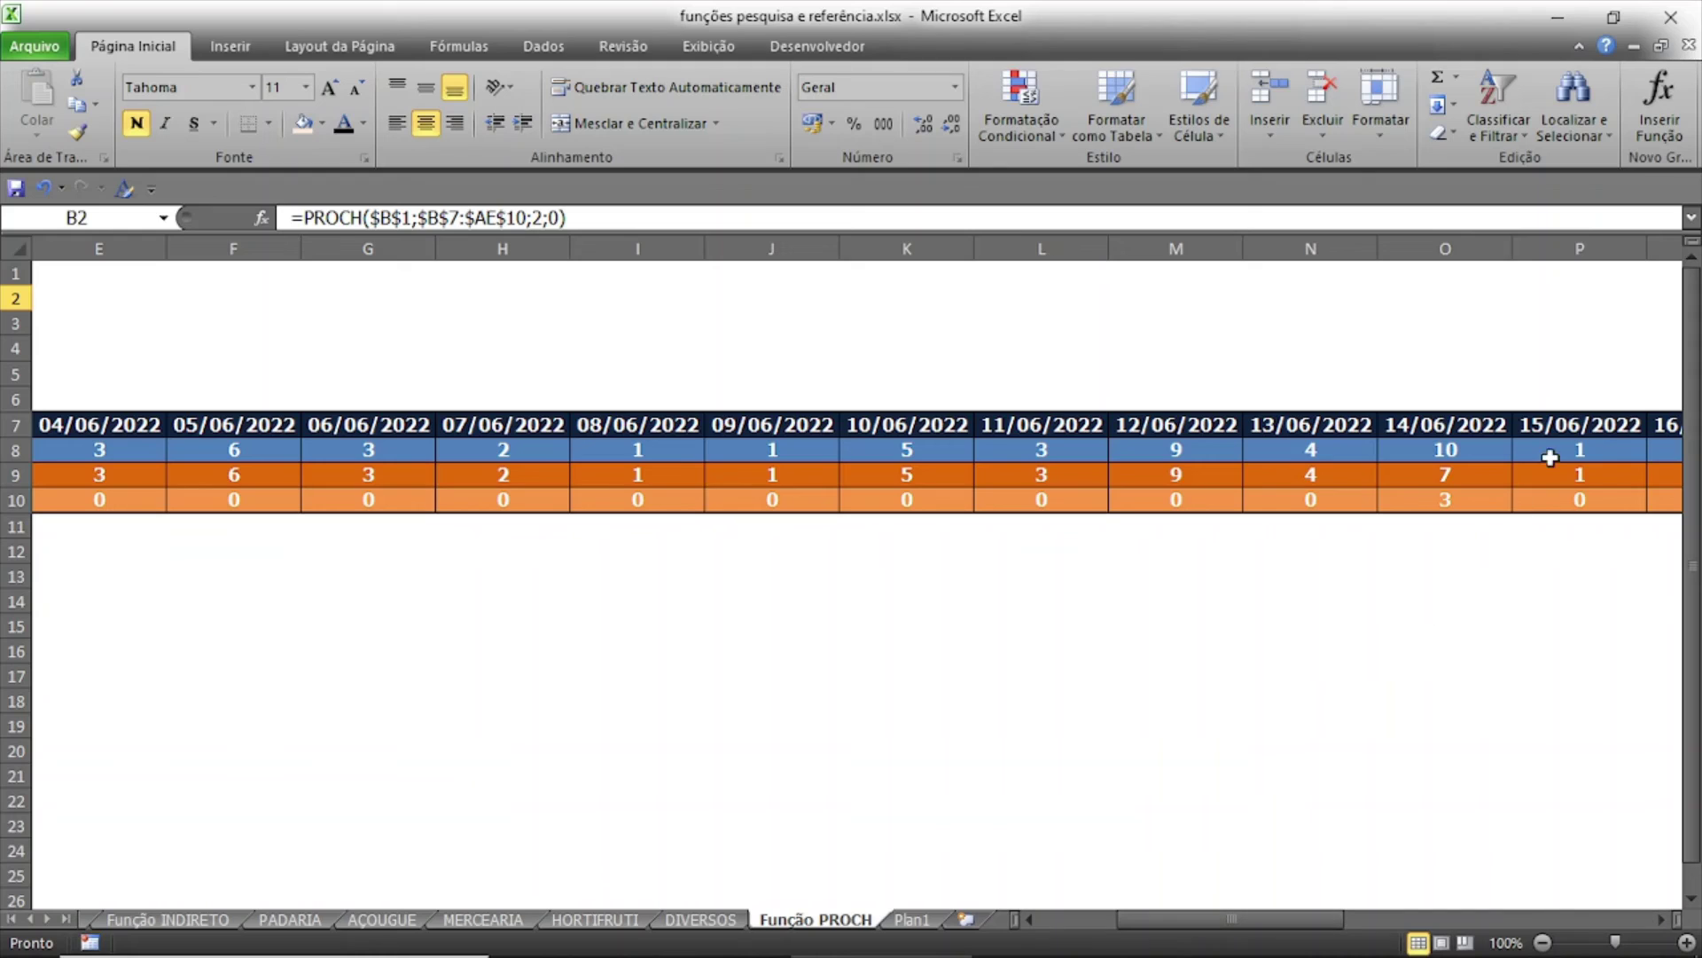
click(1564, 424)
click(1612, 449)
click(1612, 470)
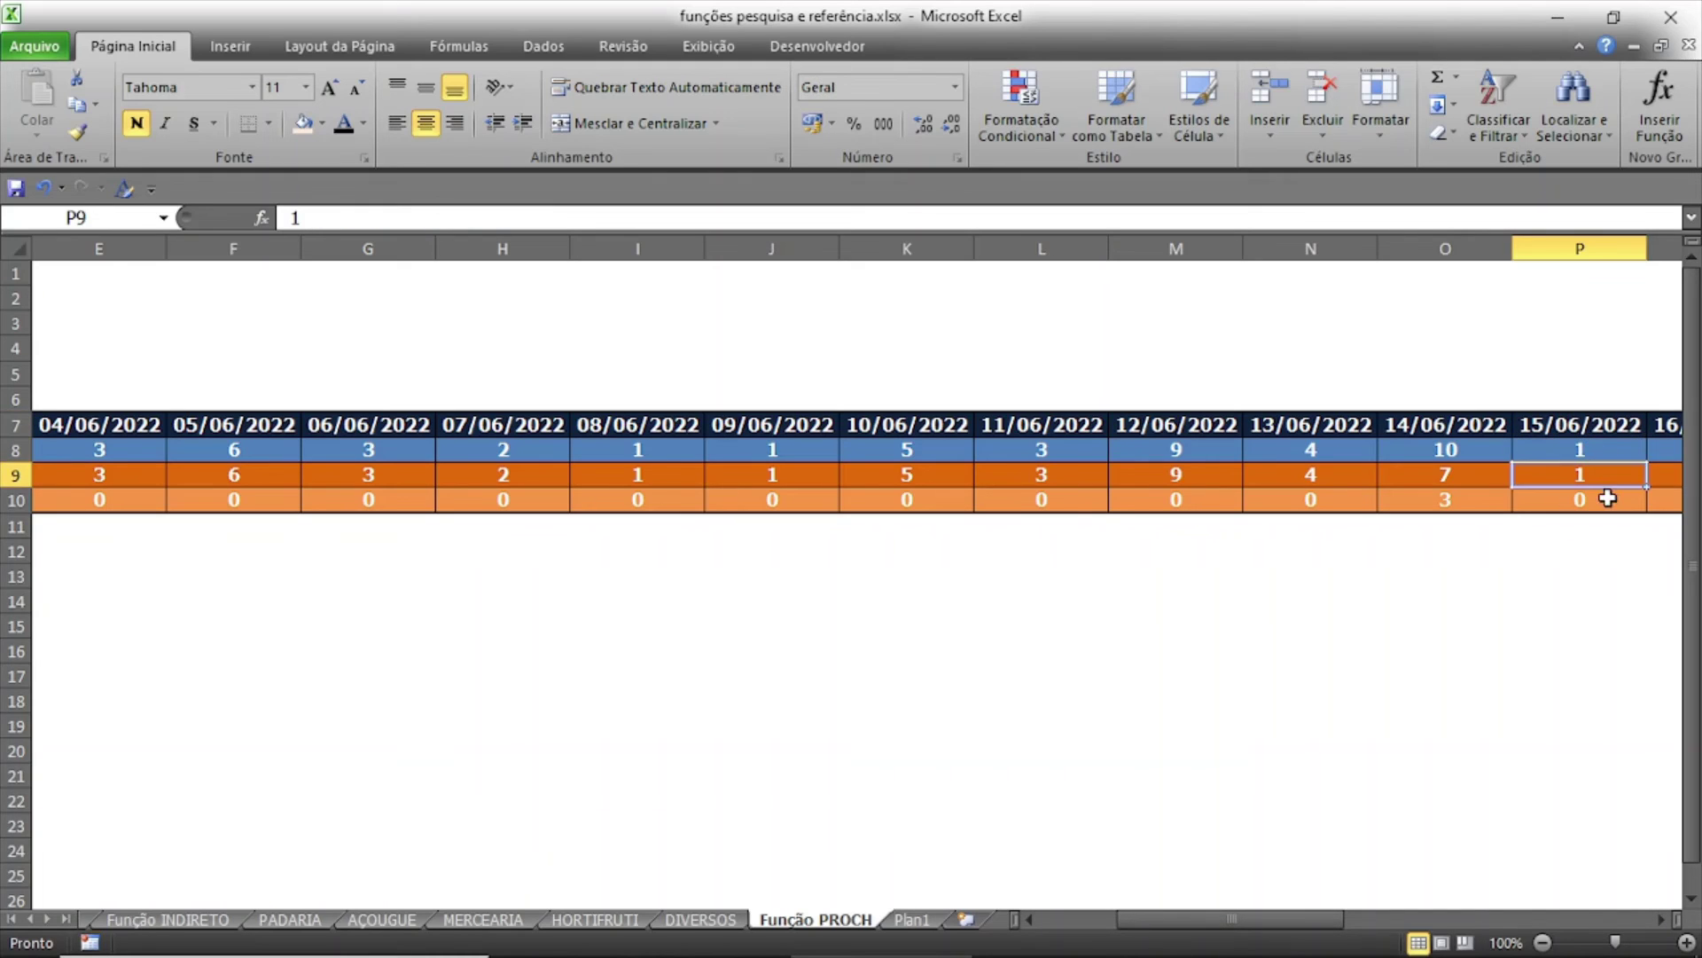
click(1609, 498)
drag(1228, 920, 1153, 920)
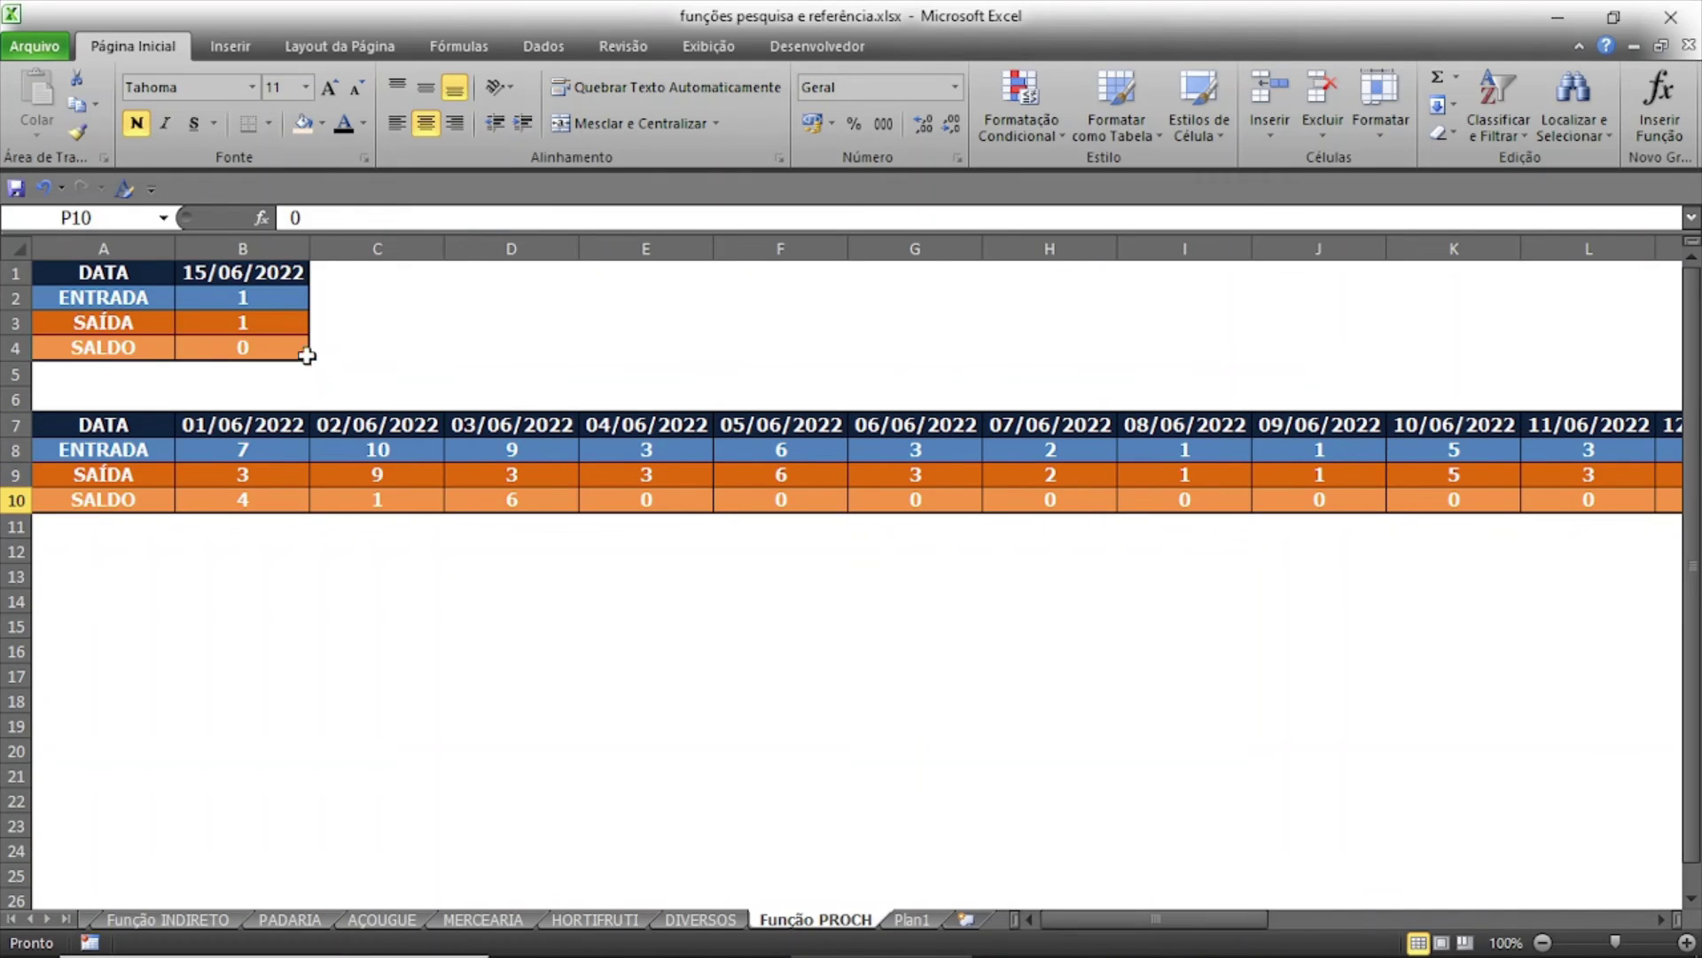
Change the B1 date to 10/06/2022 and confirm ENTRADA 5, SAÍDA 5, SALDO 0 against column K.
click(242, 277)
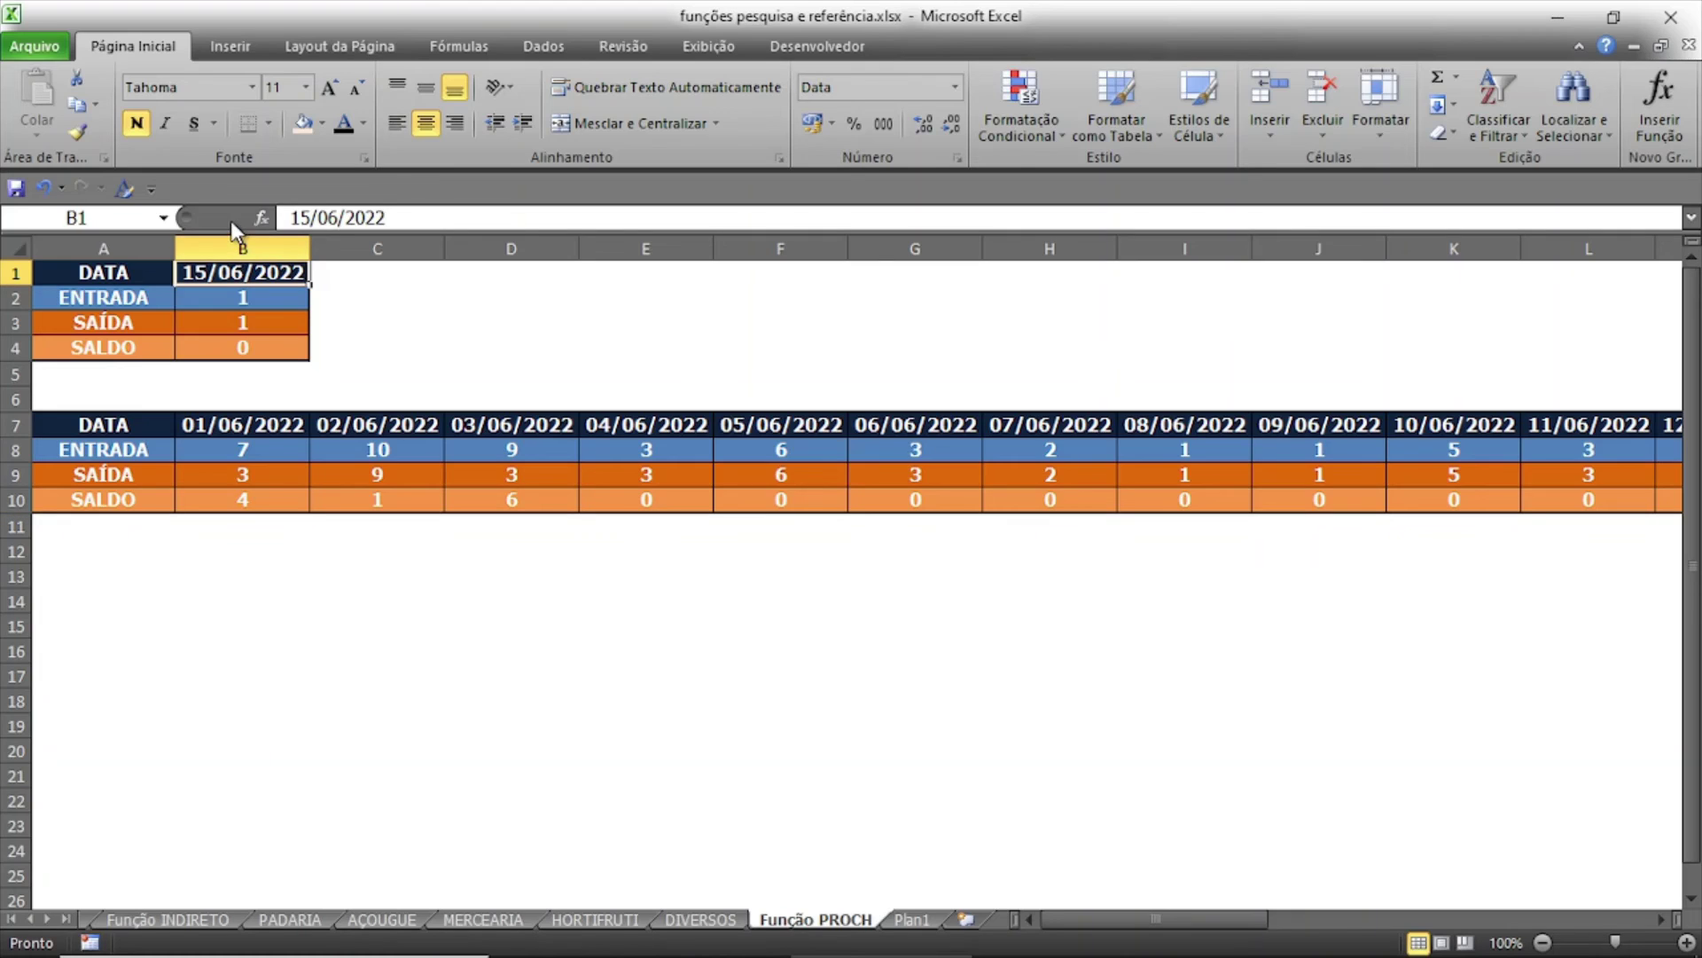
click(290, 219)
key(Delete)
key(Delete)
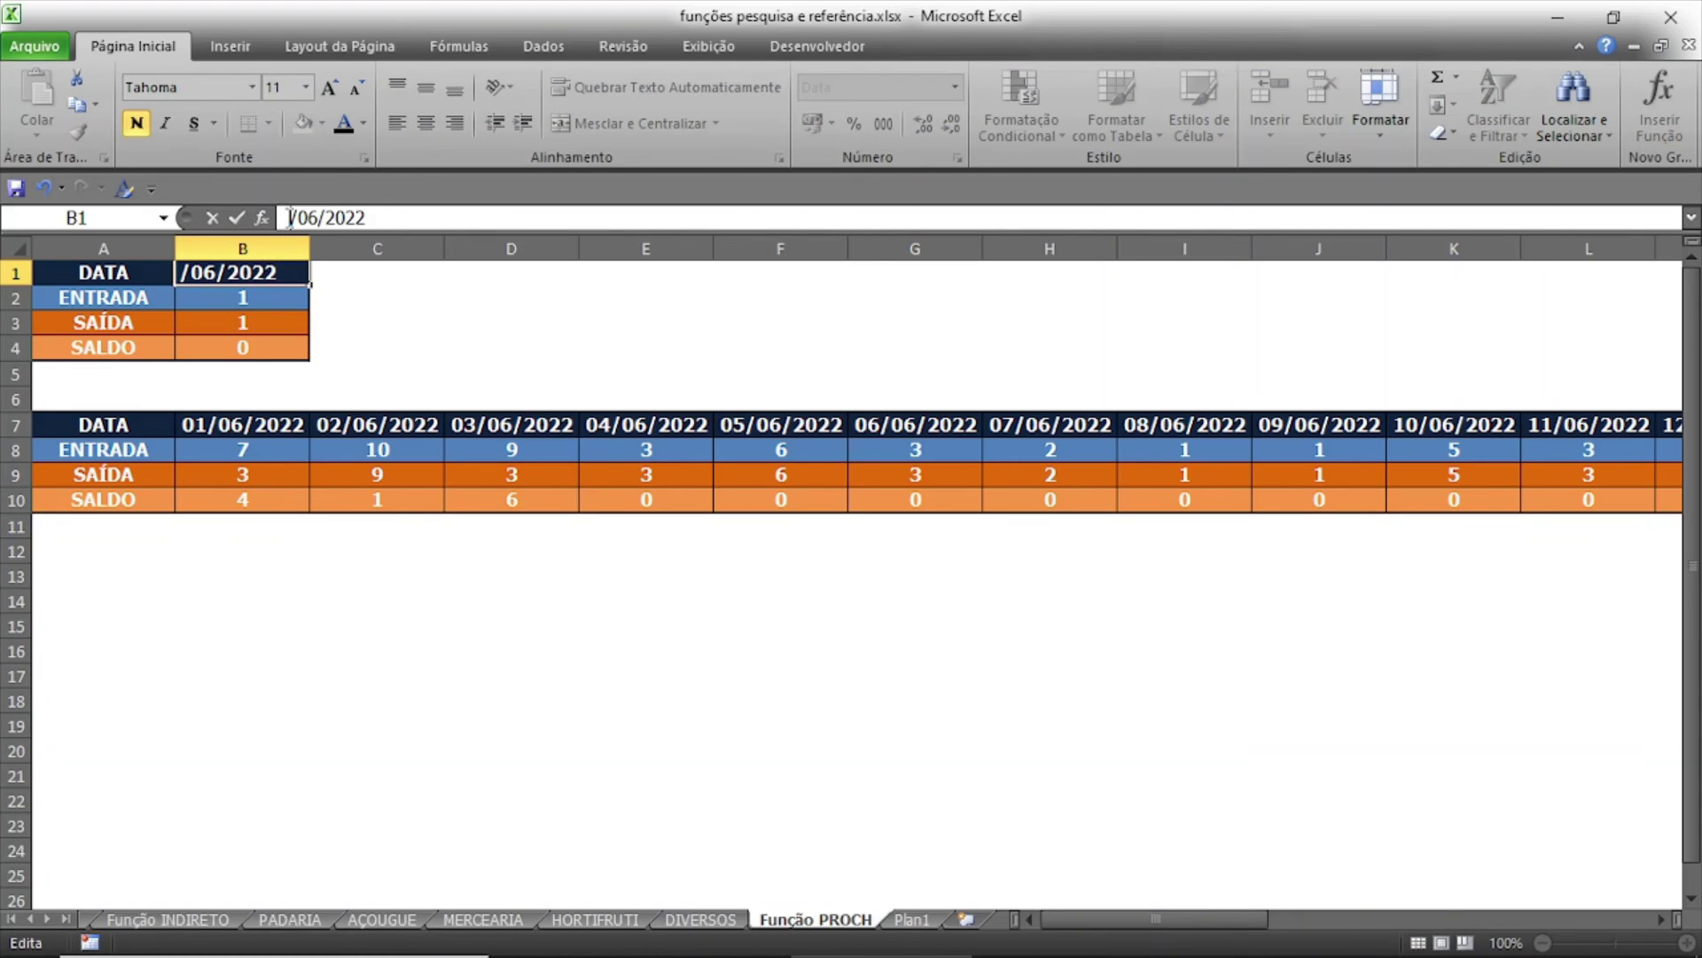
text(10)
key(Return)
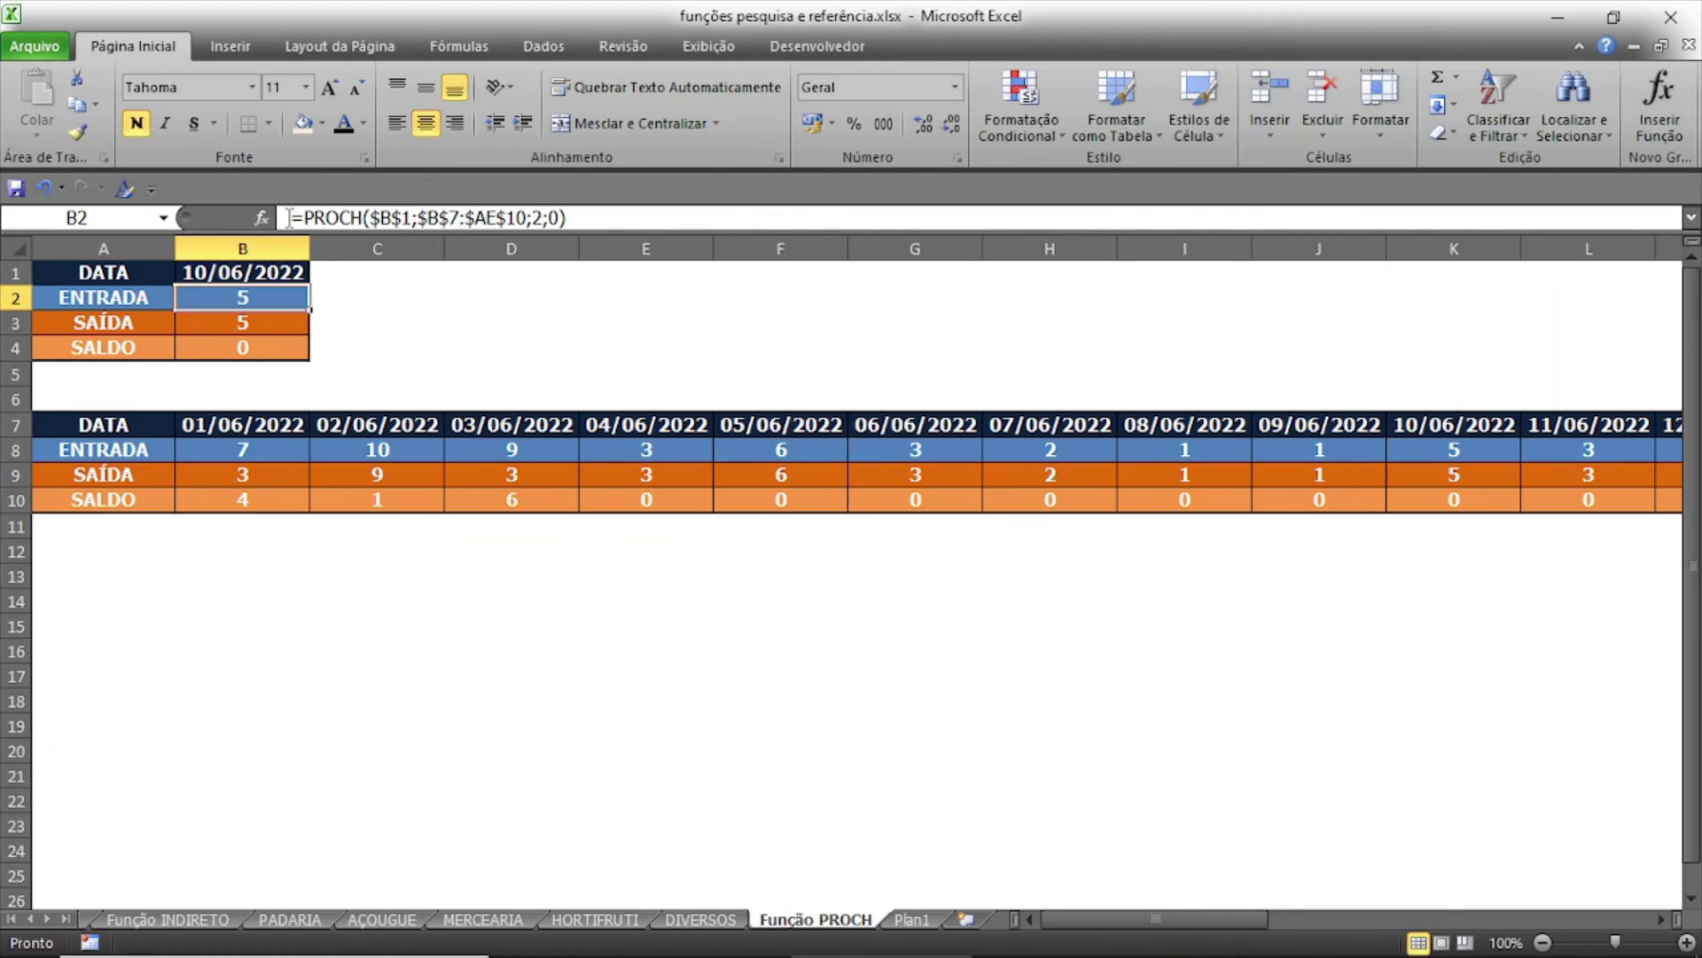
click(1455, 425)
click(1467, 450)
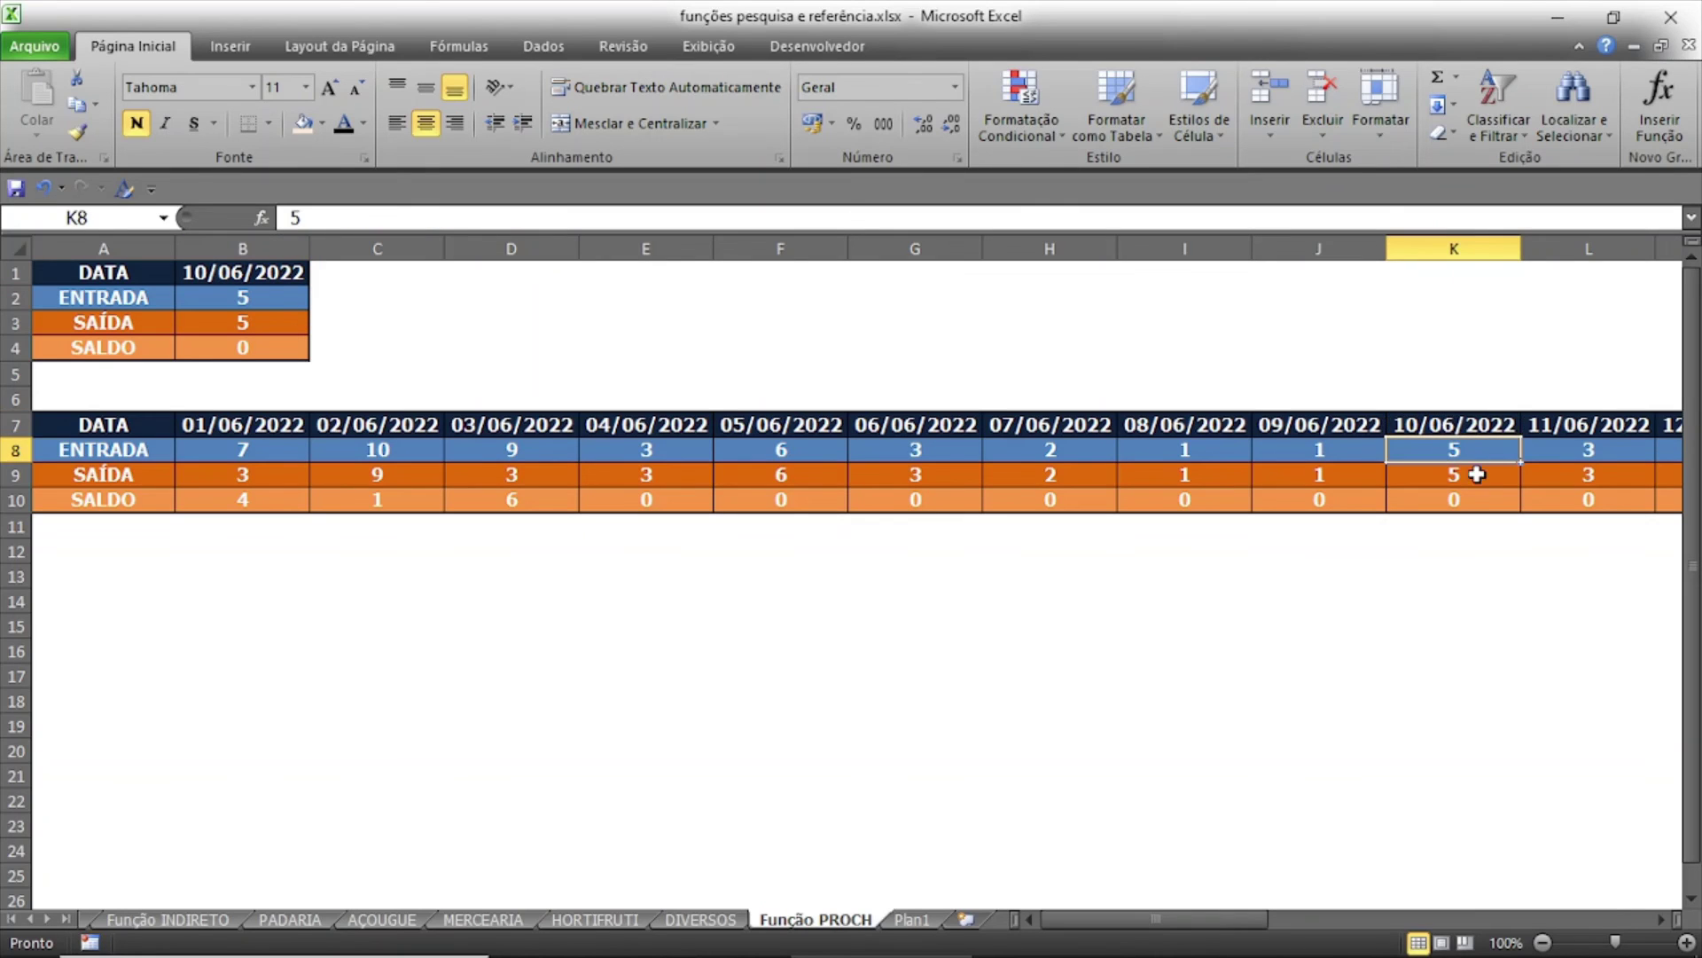
click(1476, 476)
click(1472, 499)
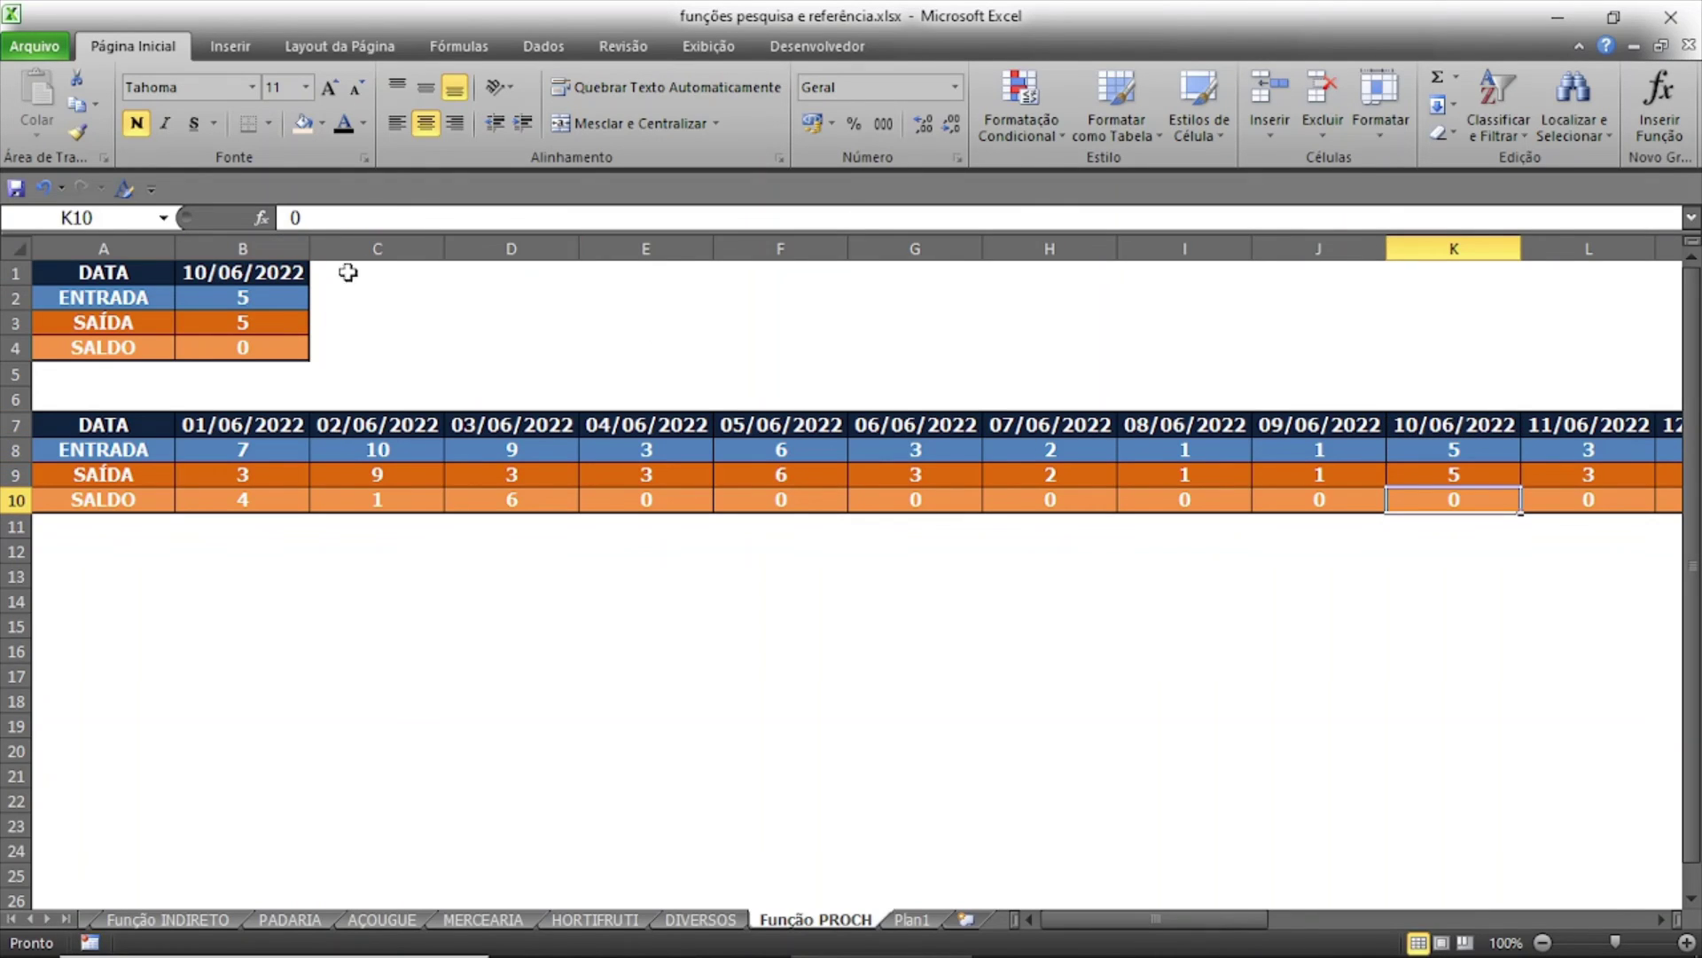
click(289, 272)
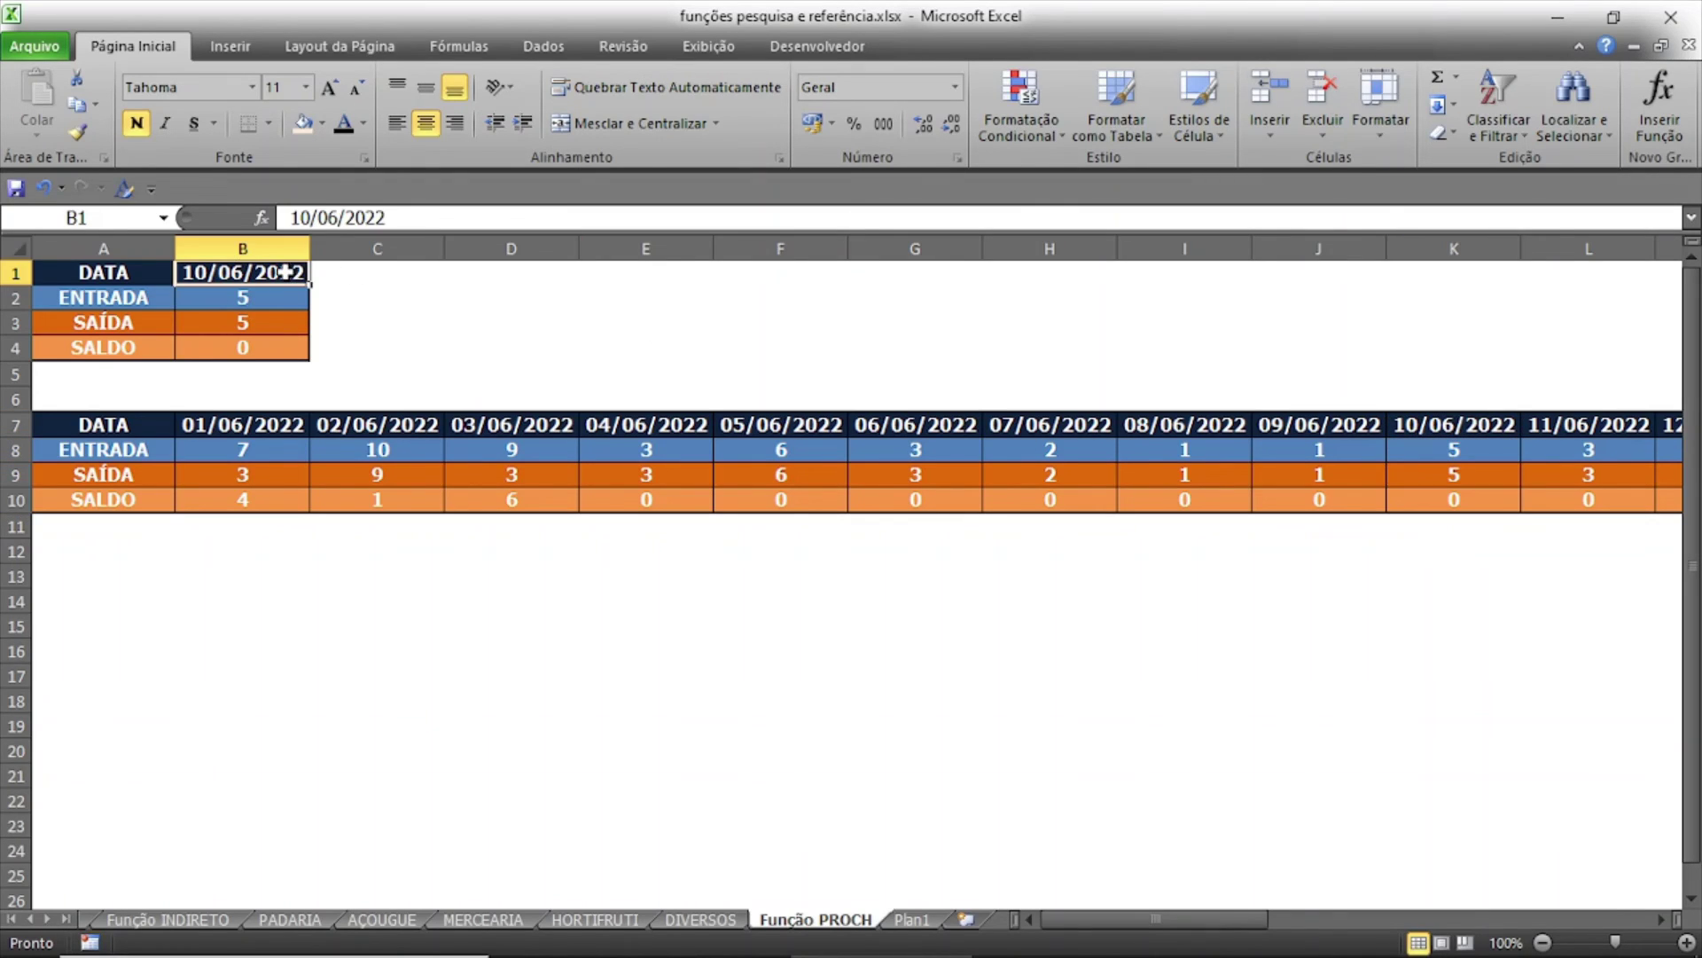
Switch to the Plan1 sheet listing SERVIÇOS OFERECIDOS with the Gmail, Facebook, Instagram and LinkedIn logos.
click(909, 919)
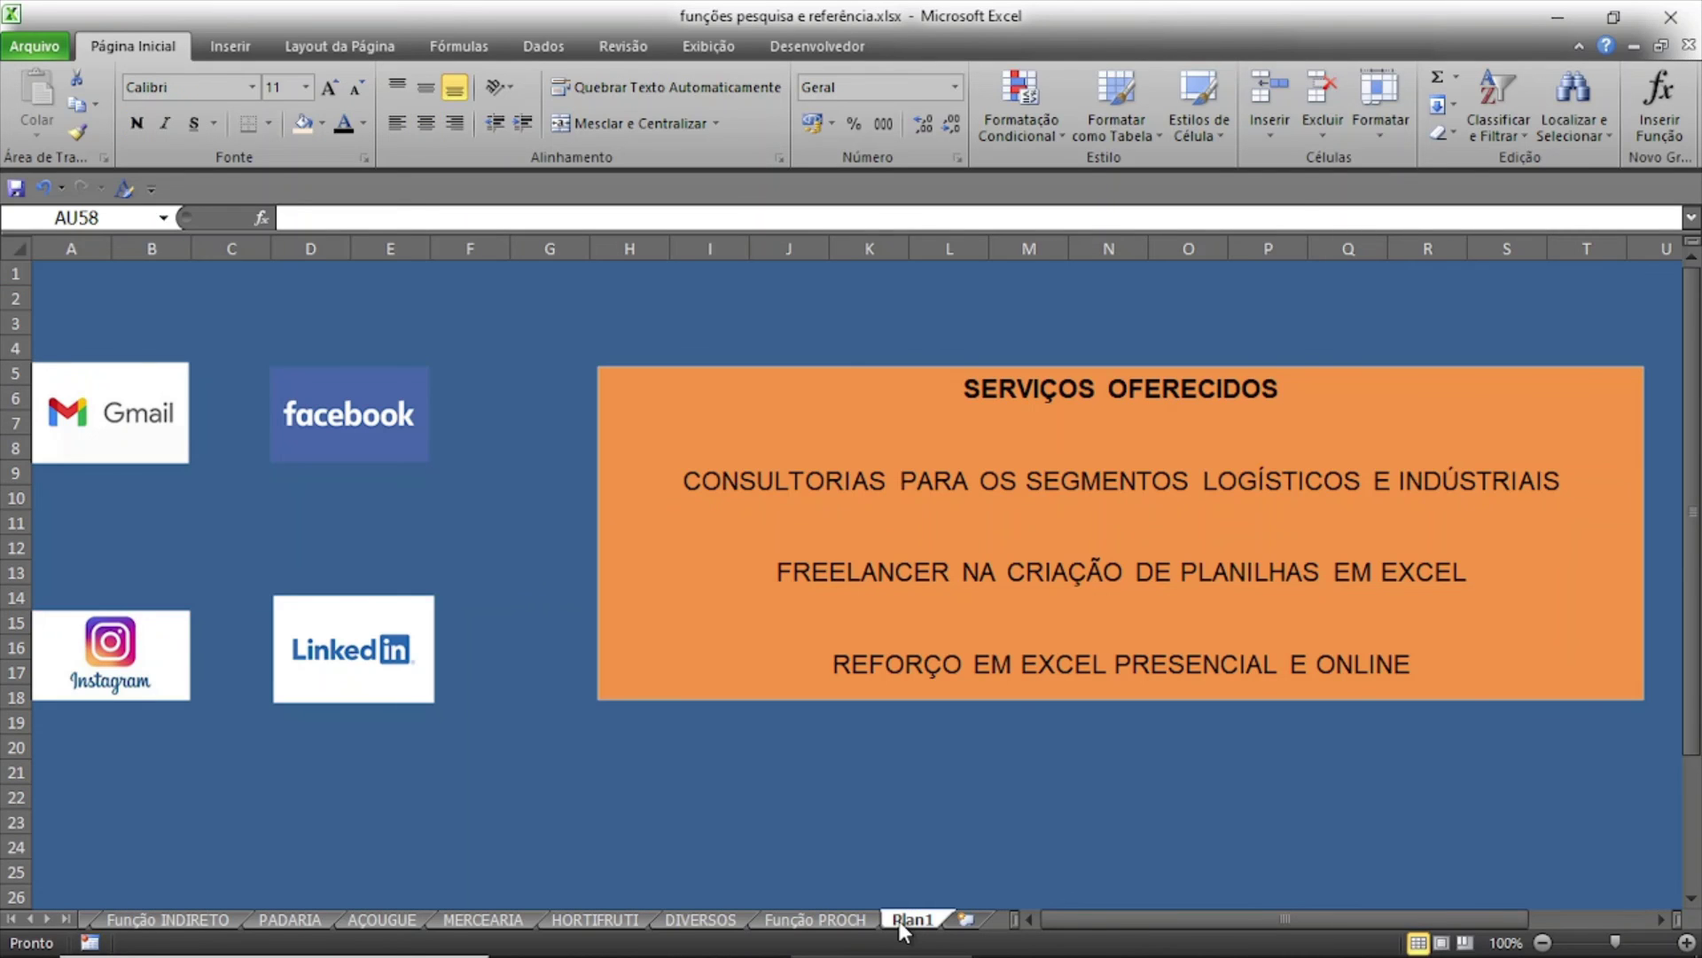